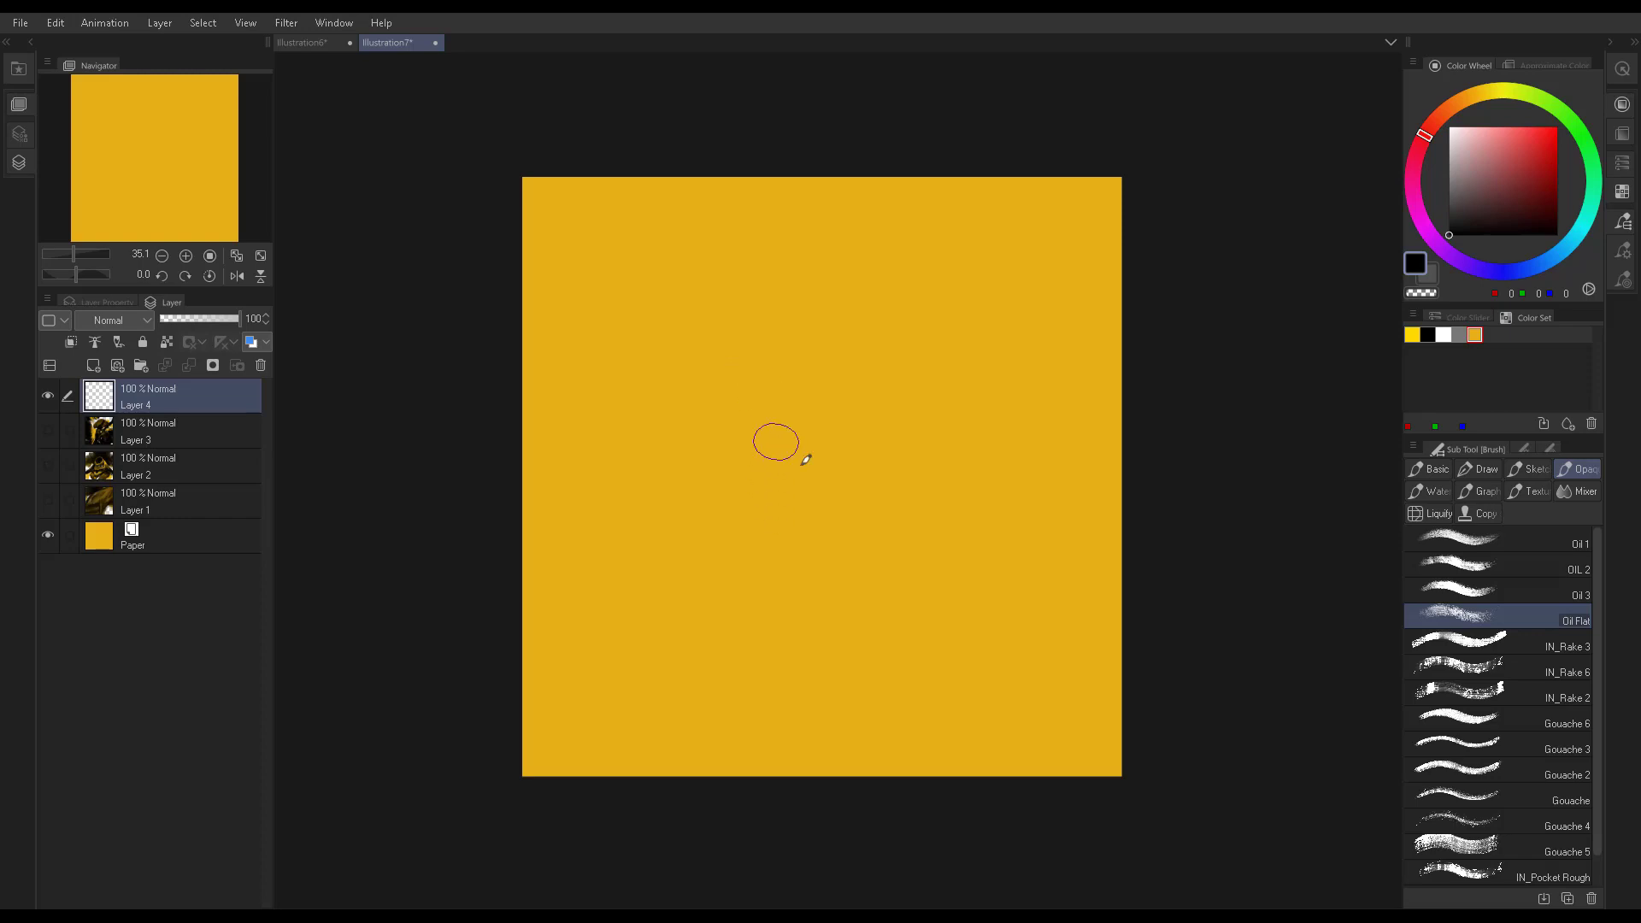
Lay down the first rough black strokes of the figure and helmet, including a long diagonal
left_click_drag(786, 494, 749, 509)
left_click_drag(774, 446, 846, 530)
mouse_move(878, 671)
left_mouse_down()
mouse_move(827, 494)
mouse_move(951, 397)
left_mouse_up()
mouse_move(788, 504)
left_mouse_down()
mouse_move(748, 434)
mouse_move(747, 560)
mouse_move(800, 539)
left_mouse_up()
left_click_drag(754, 518, 906, 560)
left_click_drag(941, 534, 930, 568)
left_click_drag(848, 359, 983, 581)
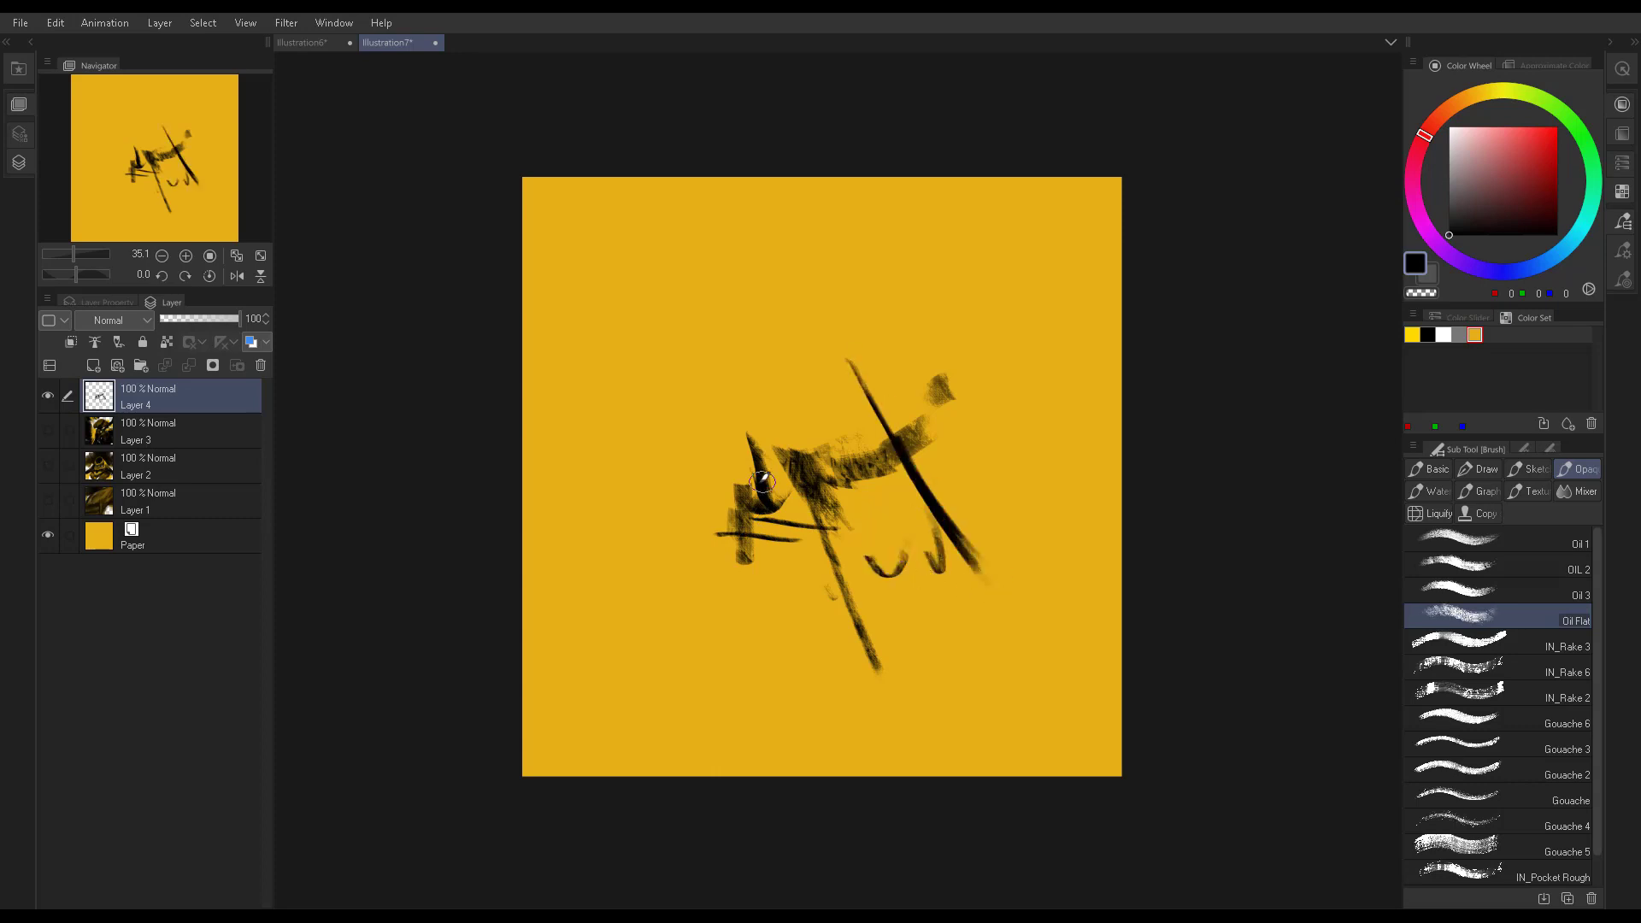
mouse_move(783, 491)
left_mouse_down()
mouse_move(756, 415)
mouse_move(936, 492)
left_mouse_up()
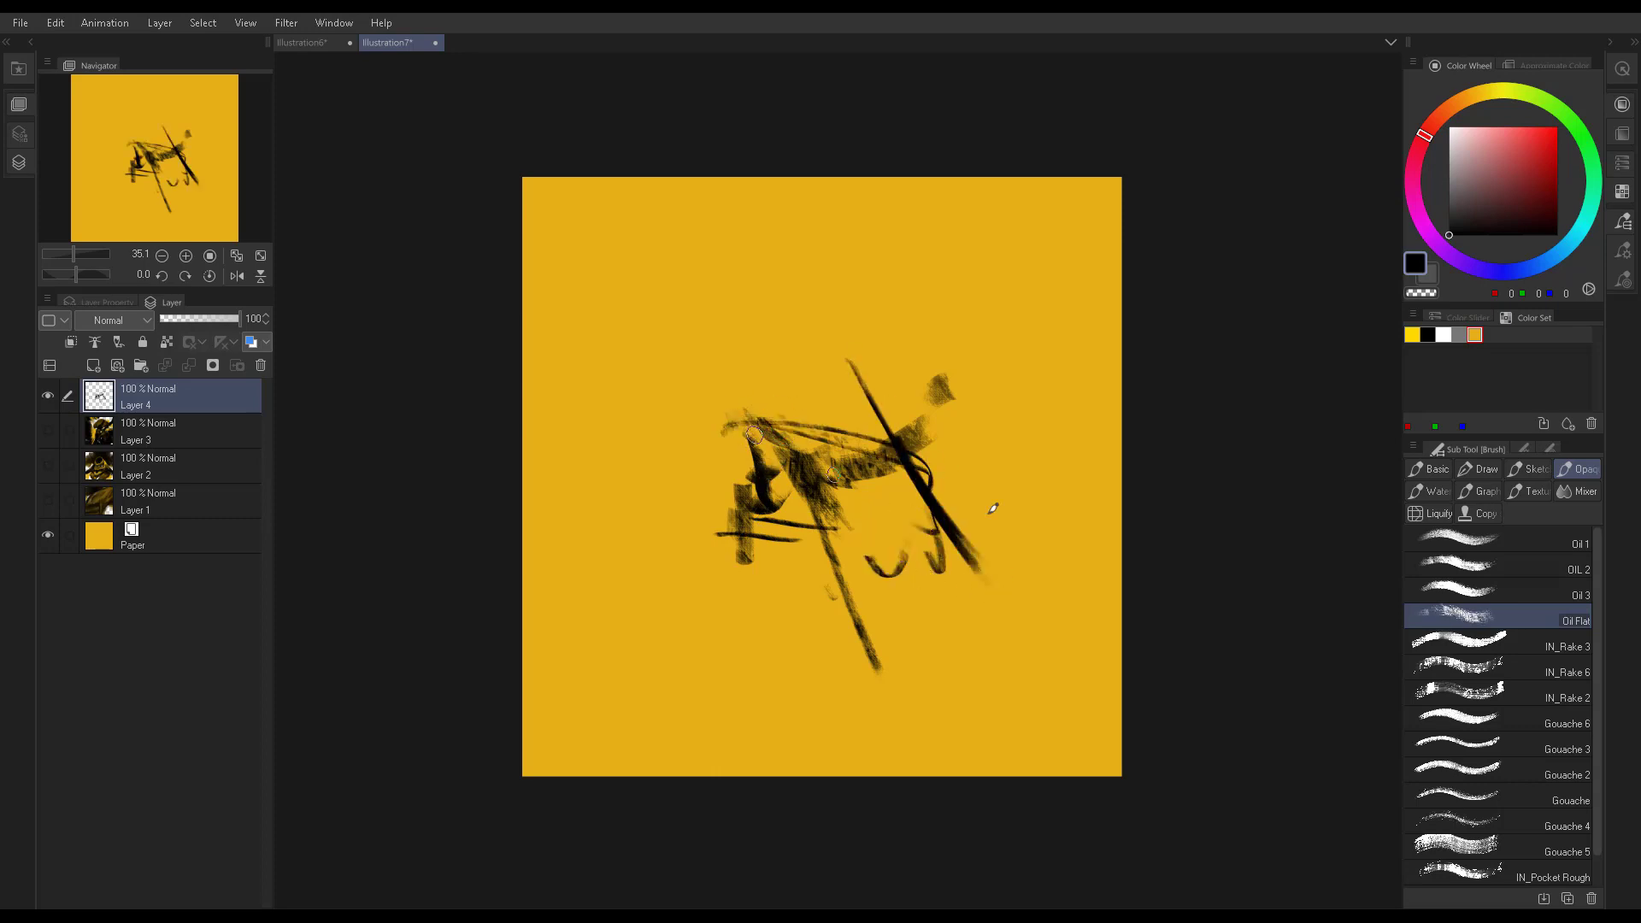
Sweep a long curve across the helmet, thin upper-left outlines, a right diagonal and left marks
mouse_move(751, 427)
left_mouse_down()
mouse_move(991, 529)
mouse_move(740, 351)
mouse_move(877, 294)
left_mouse_up()
left_click_drag(893, 301, 964, 466)
mouse_move(753, 402)
left_mouse_down()
mouse_move(780, 344)
mouse_move(816, 326)
left_mouse_up()
left_click_drag(725, 466, 752, 461)
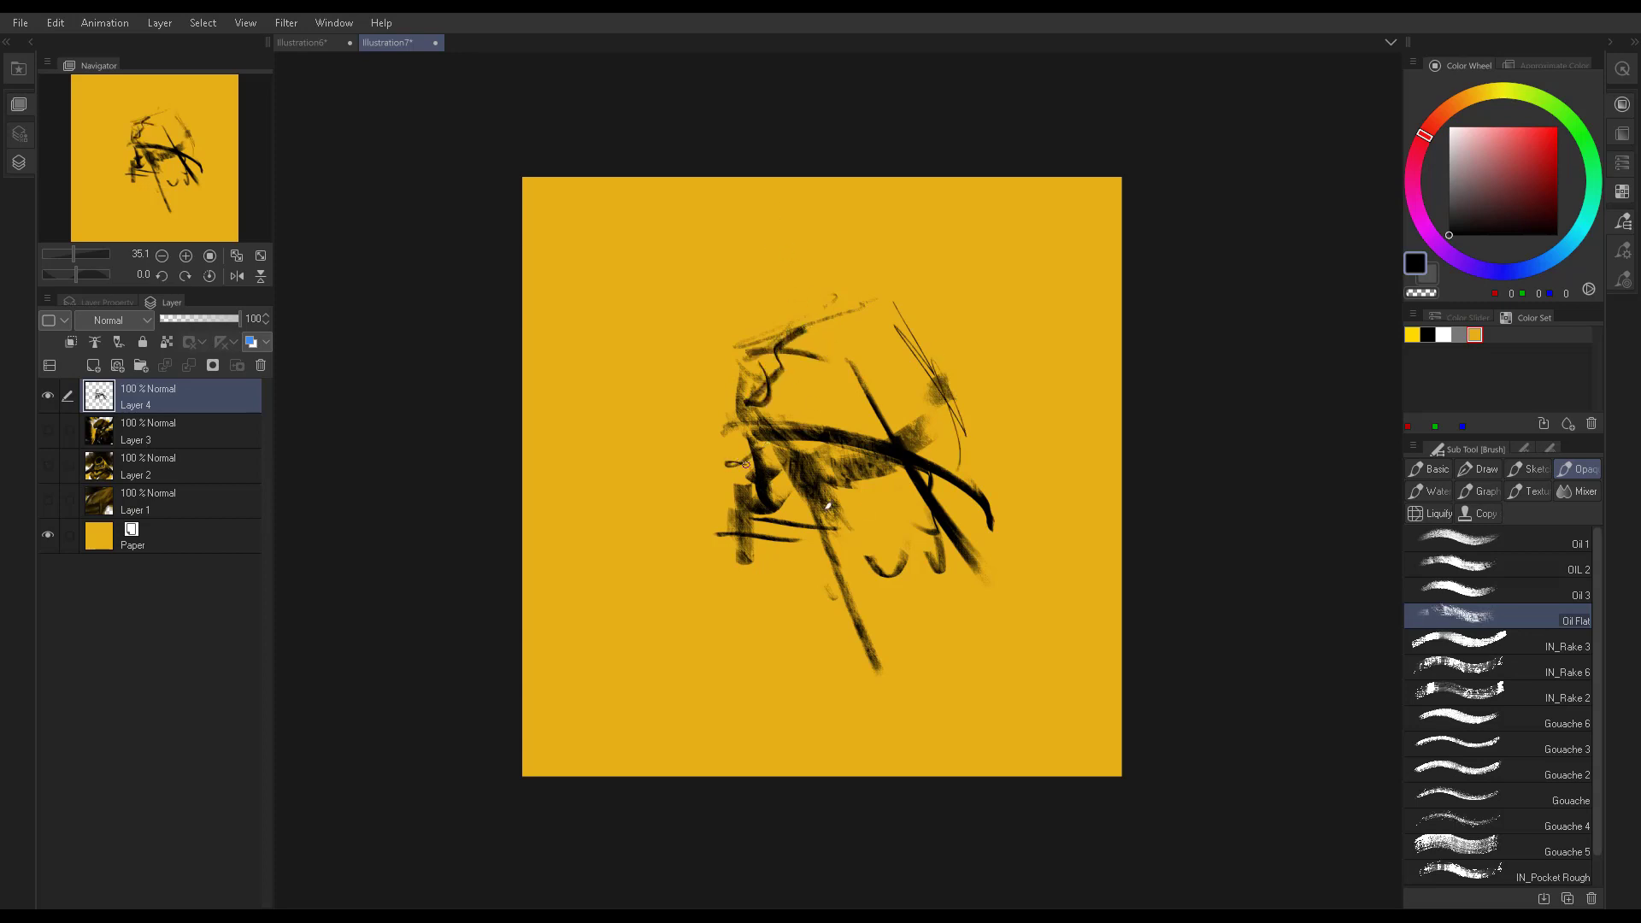
left_click_drag(953, 397, 1023, 596)
left_click_drag(752, 442, 709, 466)
left_click_drag(694, 494, 720, 500)
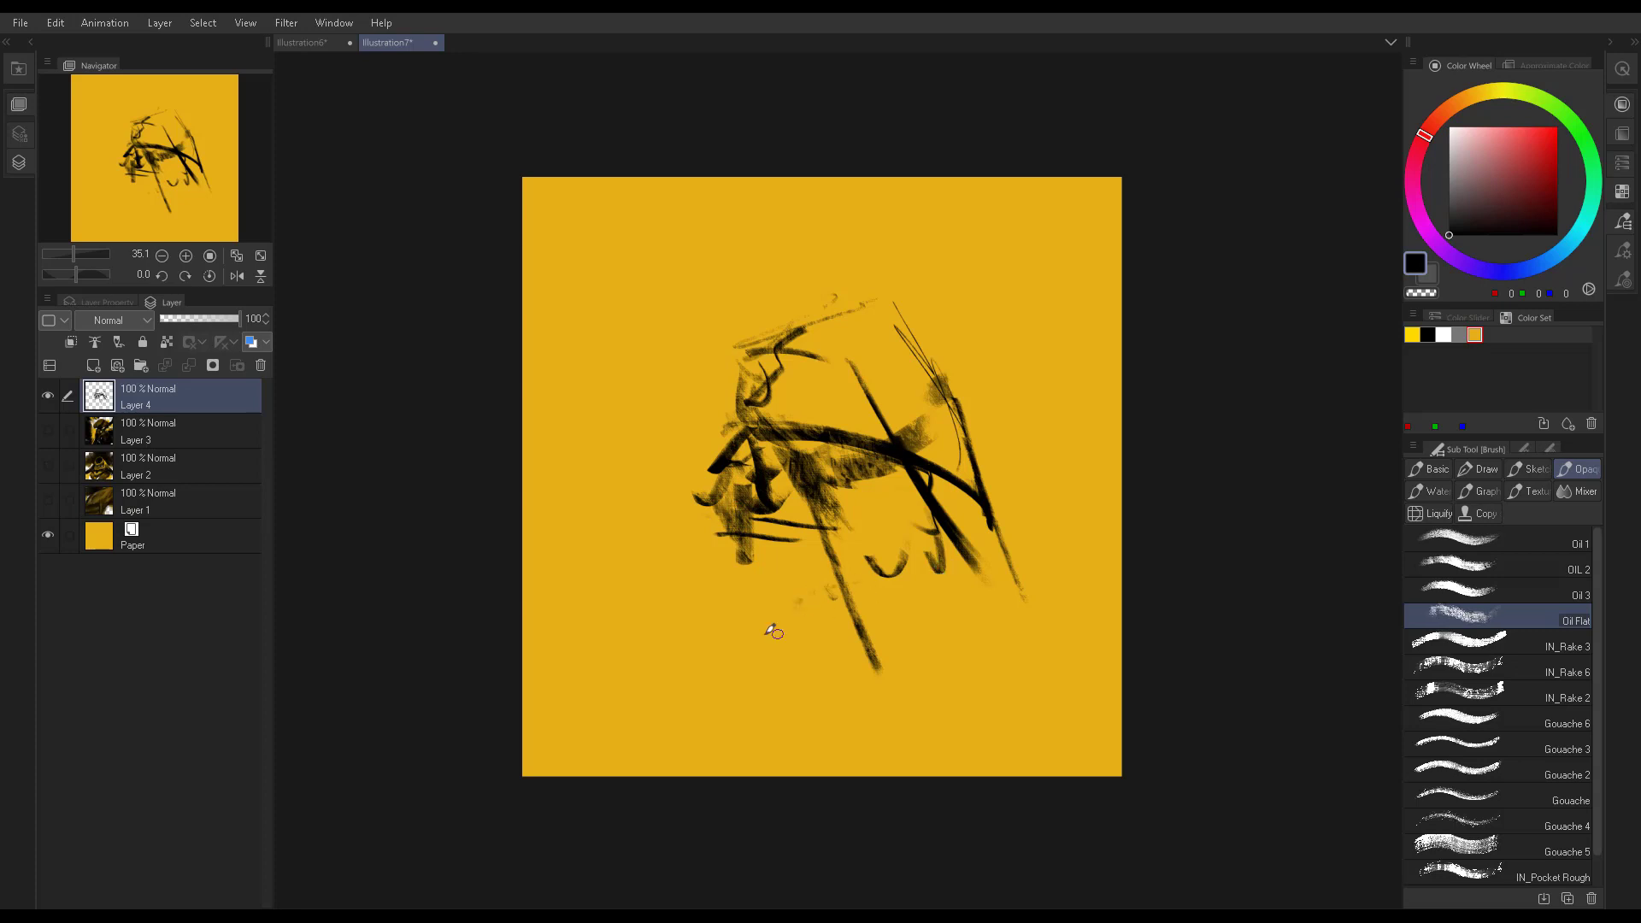
Add lower-left diagonals, a bold arc across the helmet, and the dark body mass with bands
left_click_drag(769, 628, 845, 590)
left_click_drag(744, 614, 893, 545)
mouse_move(799, 475)
left_mouse_down()
mouse_move(769, 615)
mouse_move(1005, 522)
mouse_move(807, 521)
mouse_move(974, 539)
left_mouse_up()
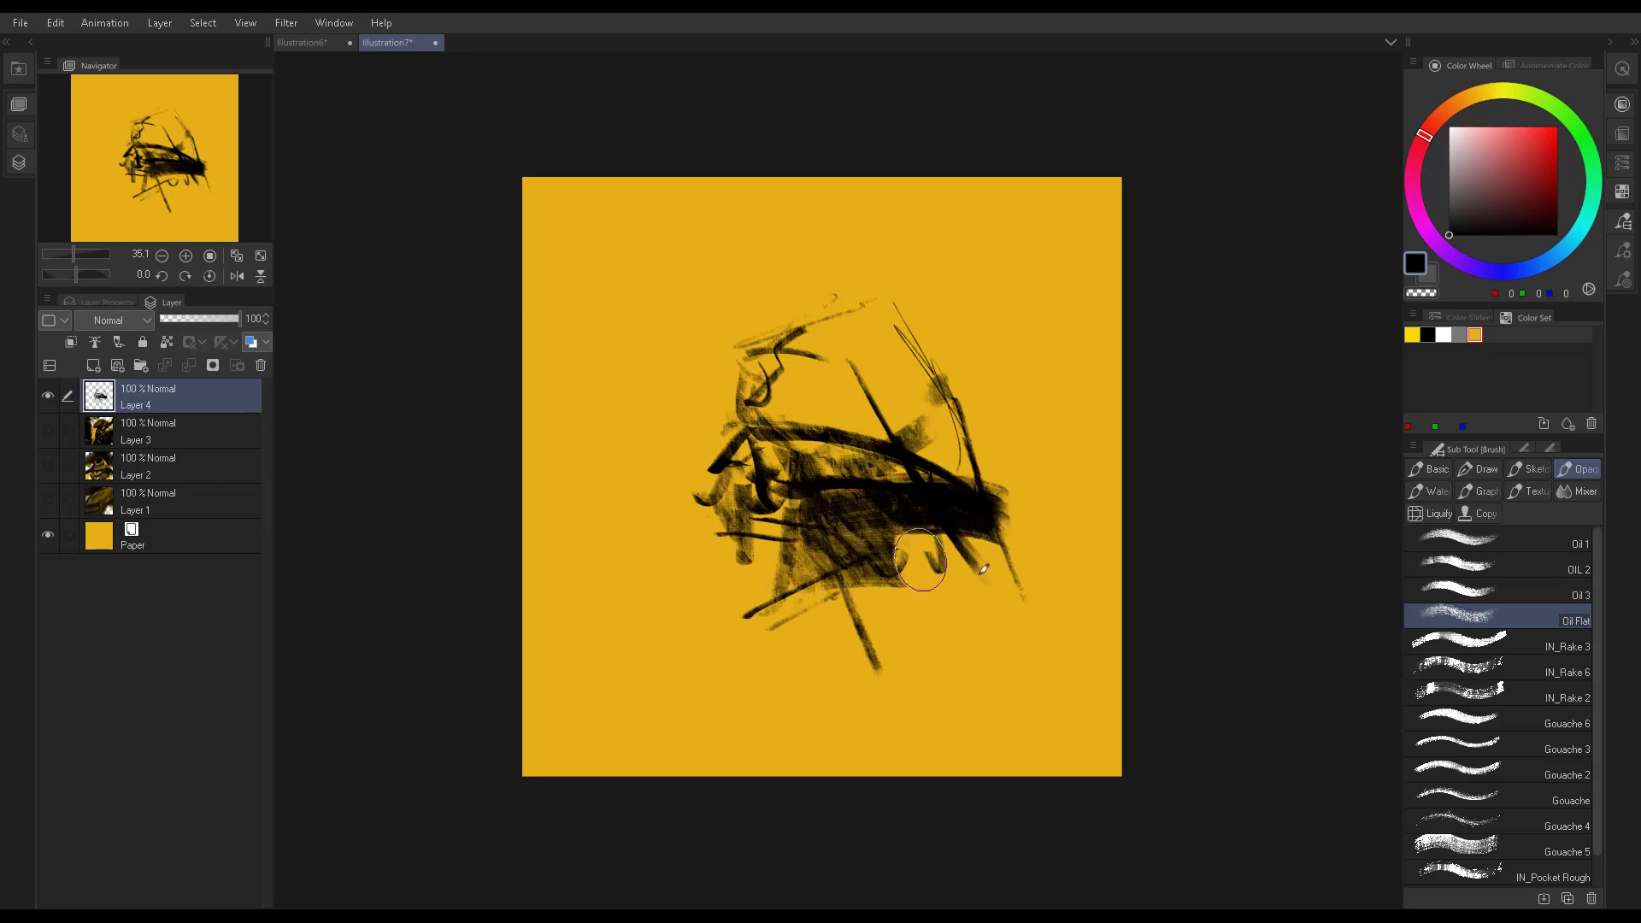
left_click_drag(709, 650, 1026, 555)
left_click_drag(949, 598, 1060, 547)
left_click_drag(880, 692, 1103, 582)
Paint the tall crest stroke up to the canvas top and eyedrop the yellow background
mouse_move(820, 504)
left_mouse_down()
mouse_move(966, 431)
mouse_move(956, 444)
left_mouse_up()
mouse_move(756, 359)
left_mouse_down()
mouse_move(736, 419)
mouse_move(808, 342)
left_mouse_up()
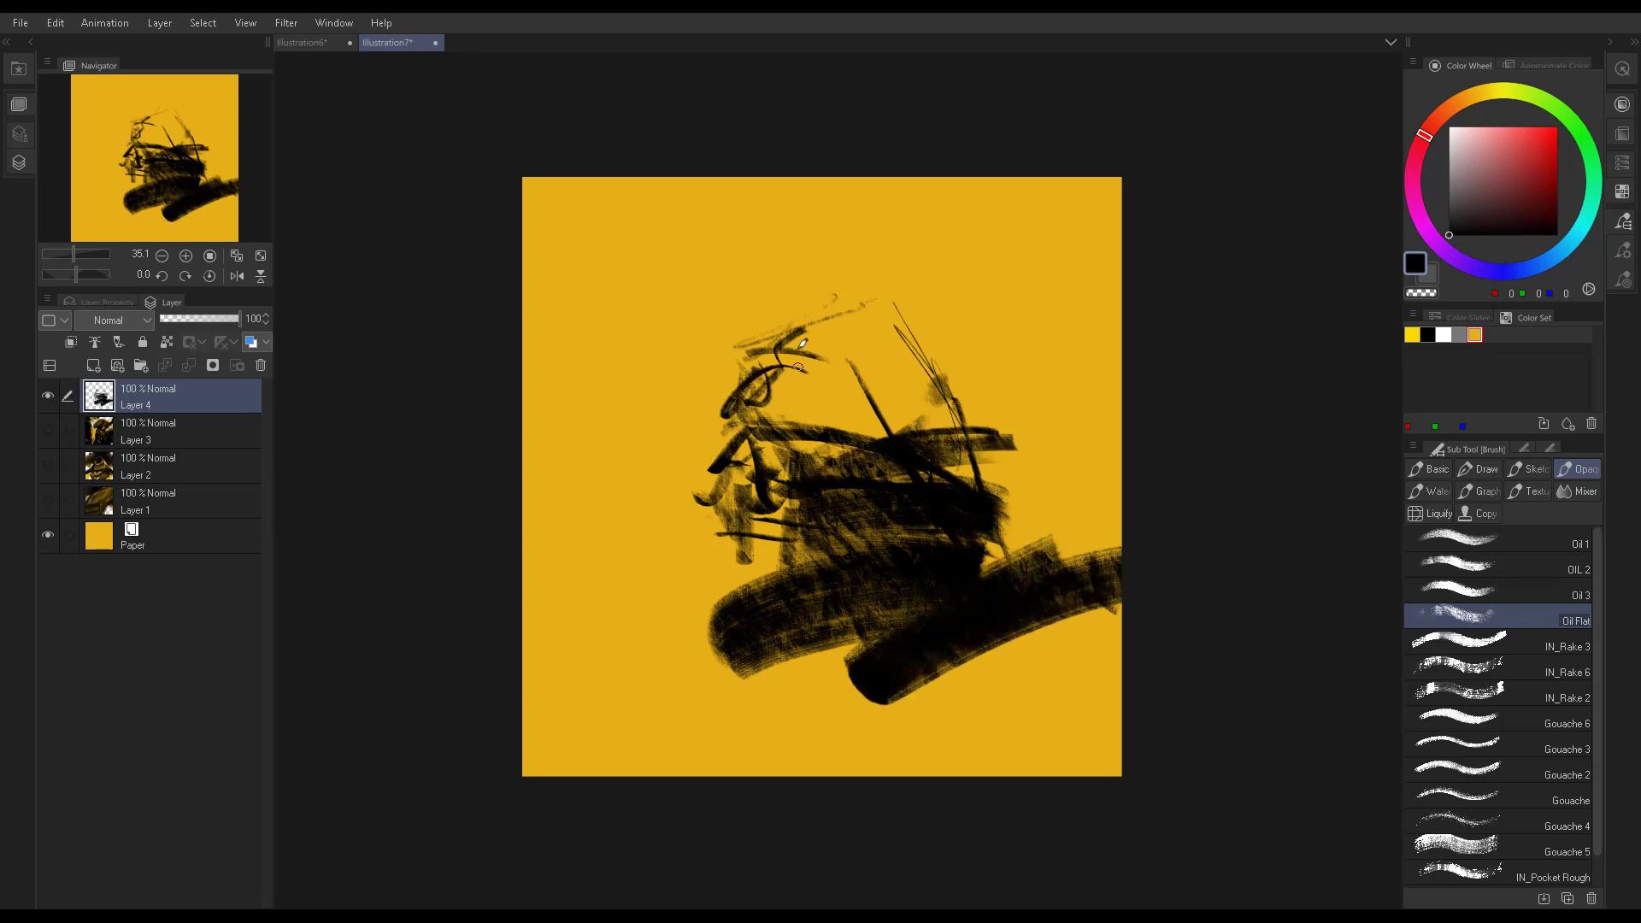
mouse_move(703, 171)
left_mouse_down()
mouse_move(742, 376)
mouse_move(628, 166)
mouse_move(714, 389)
mouse_move(653, 184)
mouse_move(709, 346)
left_mouse_up()
left_click(712, 421, "alt")
Thin the diagonal crest strokes with yellow, then return to pure black
left_click_drag(718, 210, 740, 252)
left_click_drag(710, 377, 658, 188)
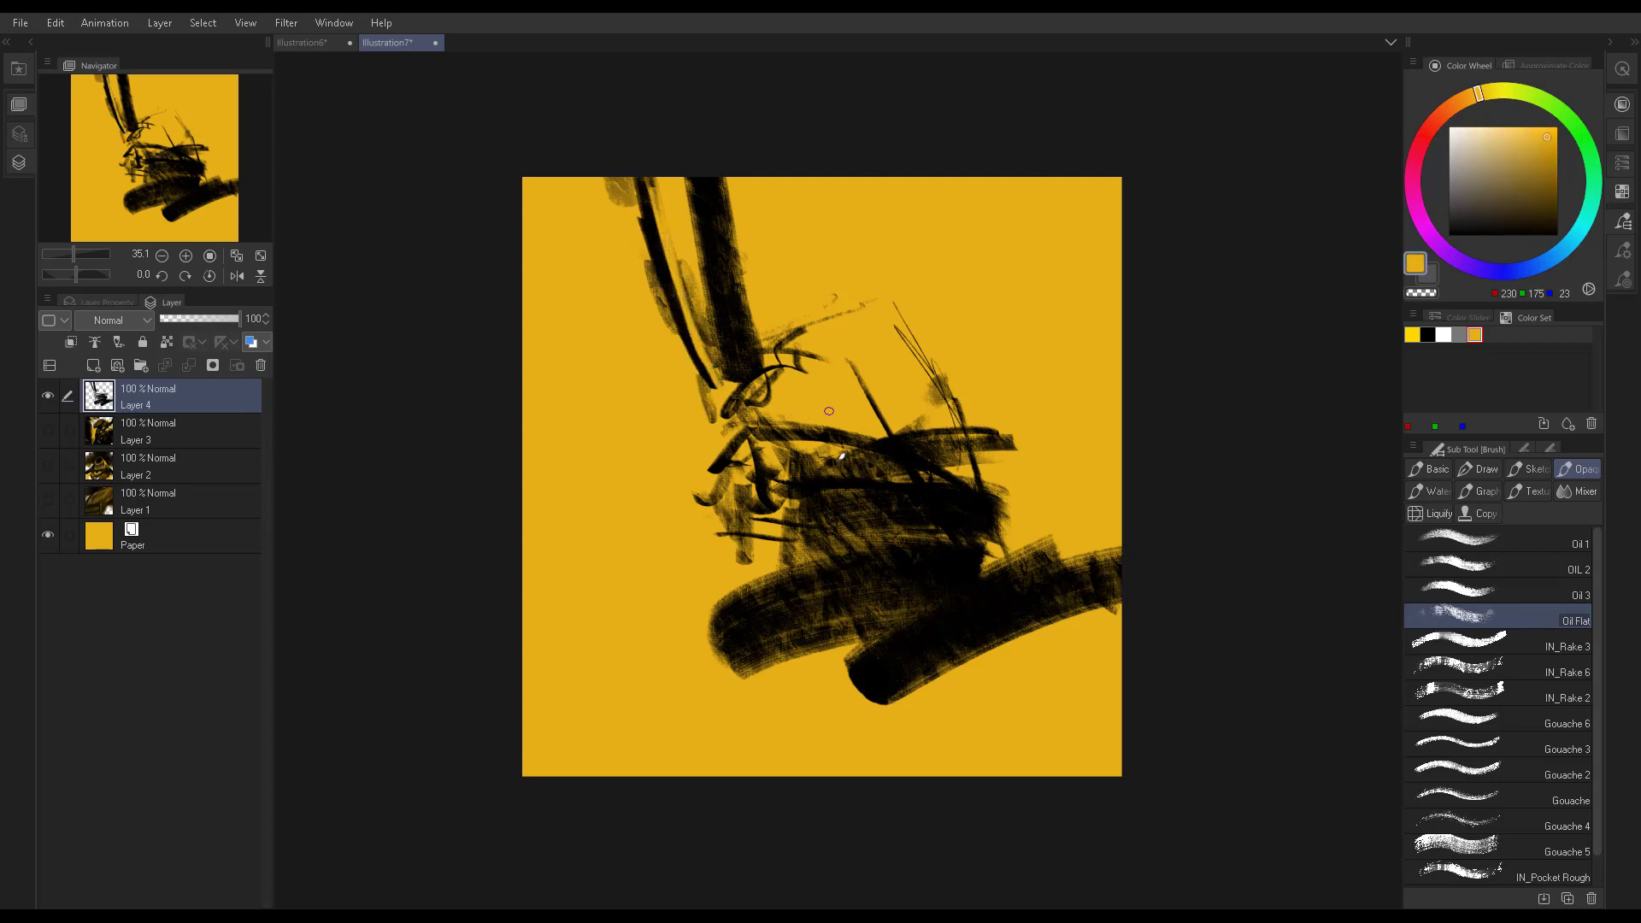
left_click(991, 506, "alt")
left_click(1450, 233)
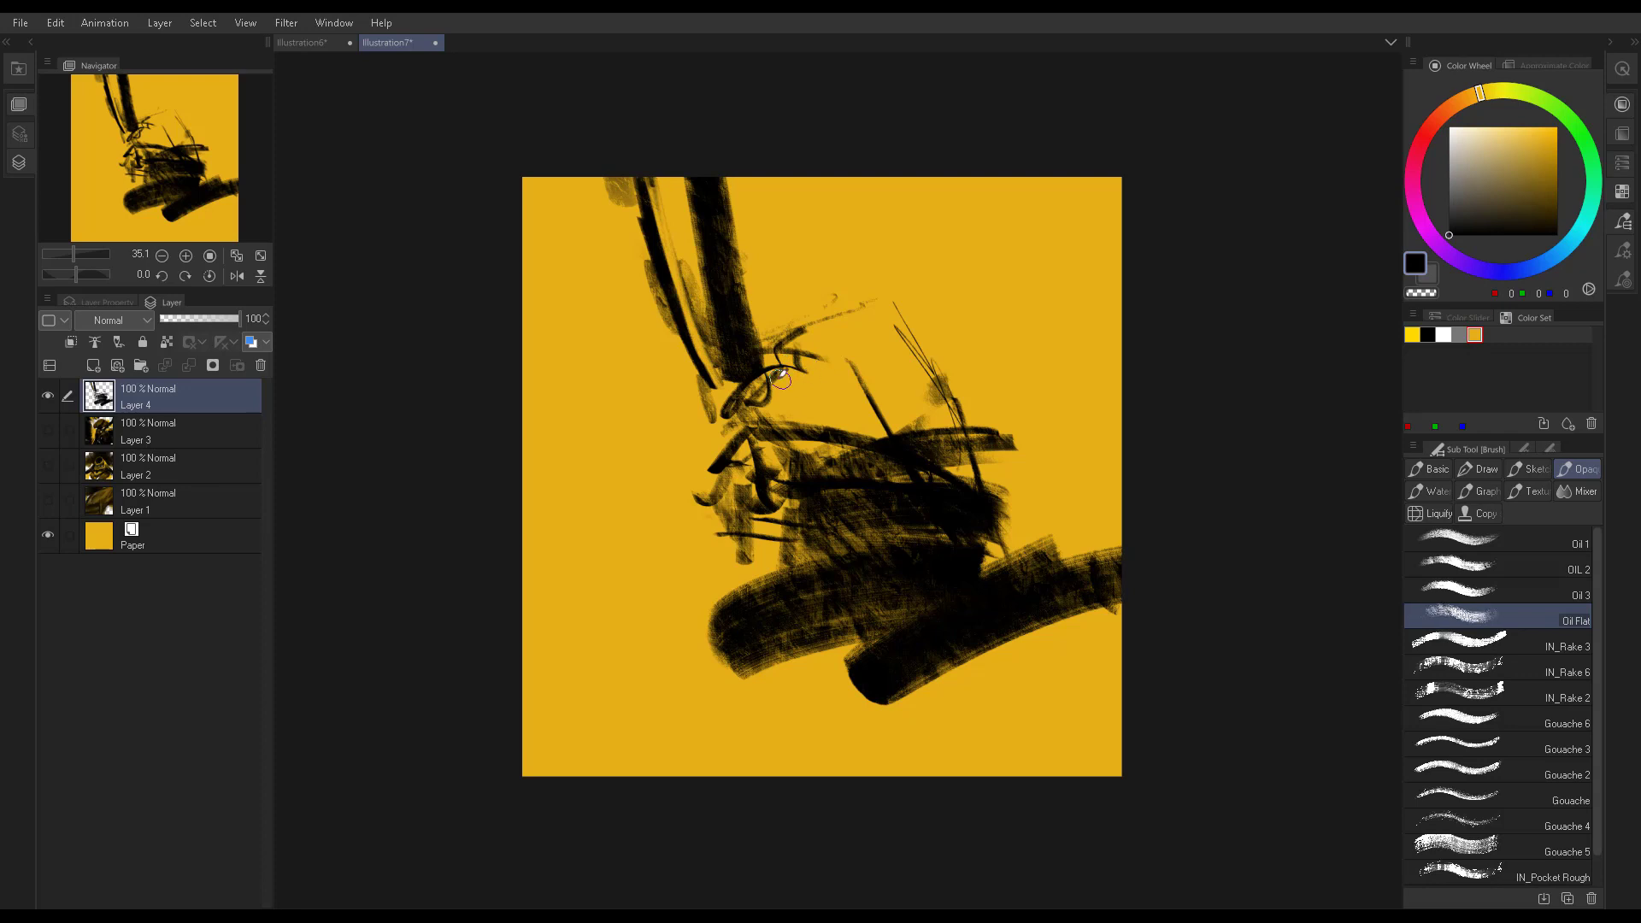
Fill the helmet with solid black and carve yellow zigzag highlights into it
left_click_drag(735, 410, 889, 318)
left_click_drag(821, 360, 889, 410)
left_click_drag(803, 444, 915, 367)
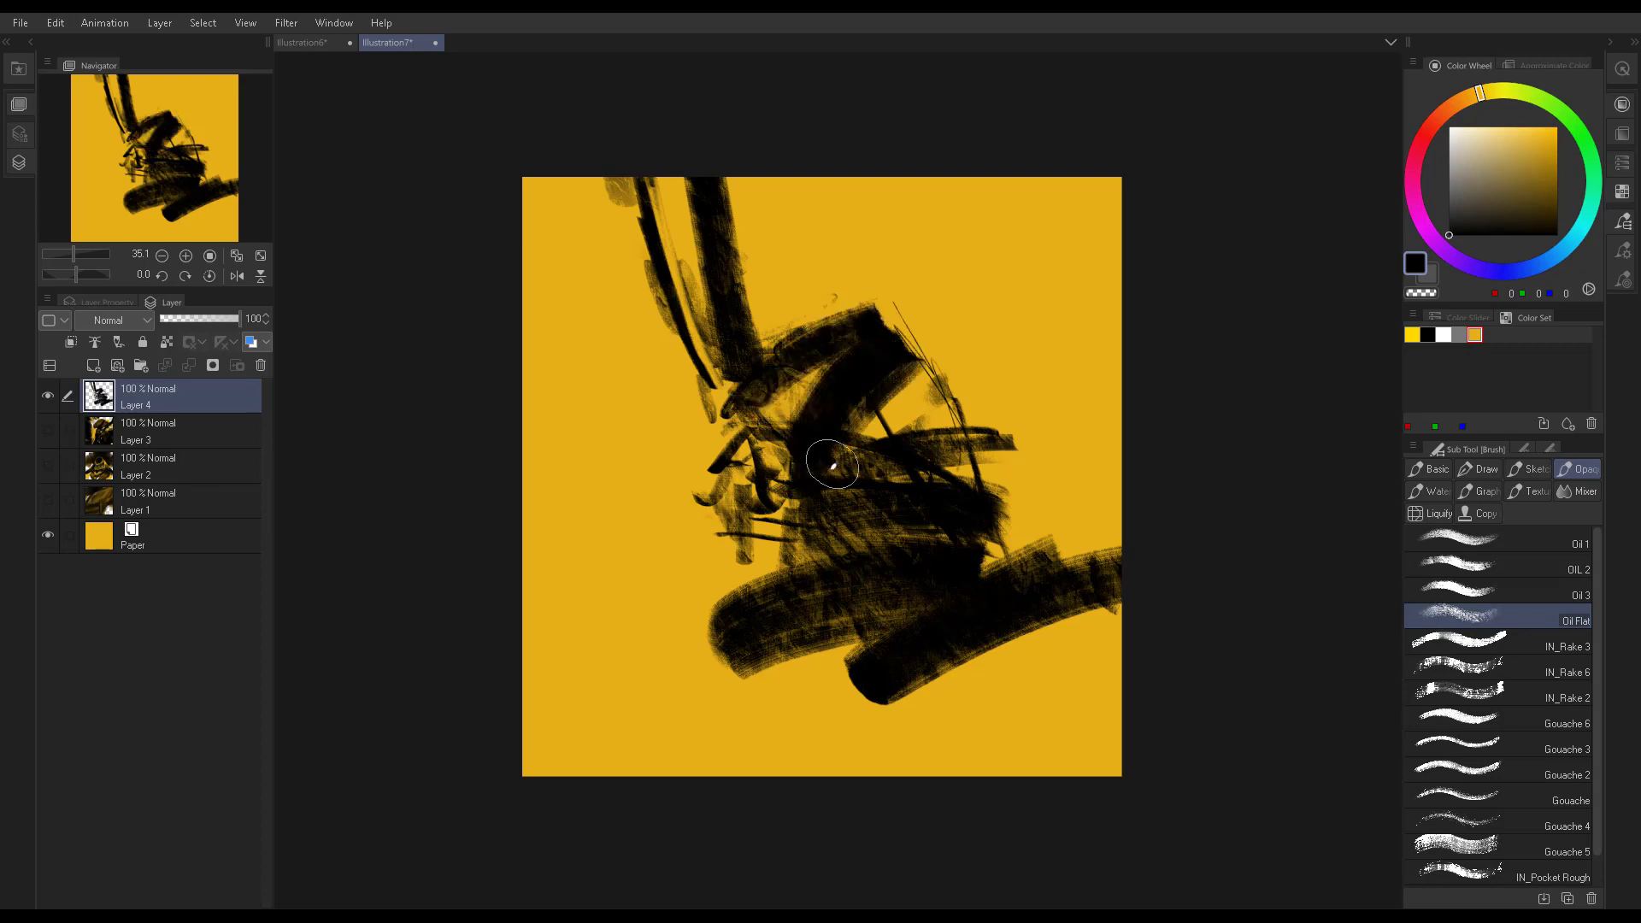
mouse_move(881, 291)
left_mouse_down()
mouse_move(940, 342)
mouse_move(940, 432)
mouse_move(881, 449)
mouse_move(948, 381)
left_mouse_up()
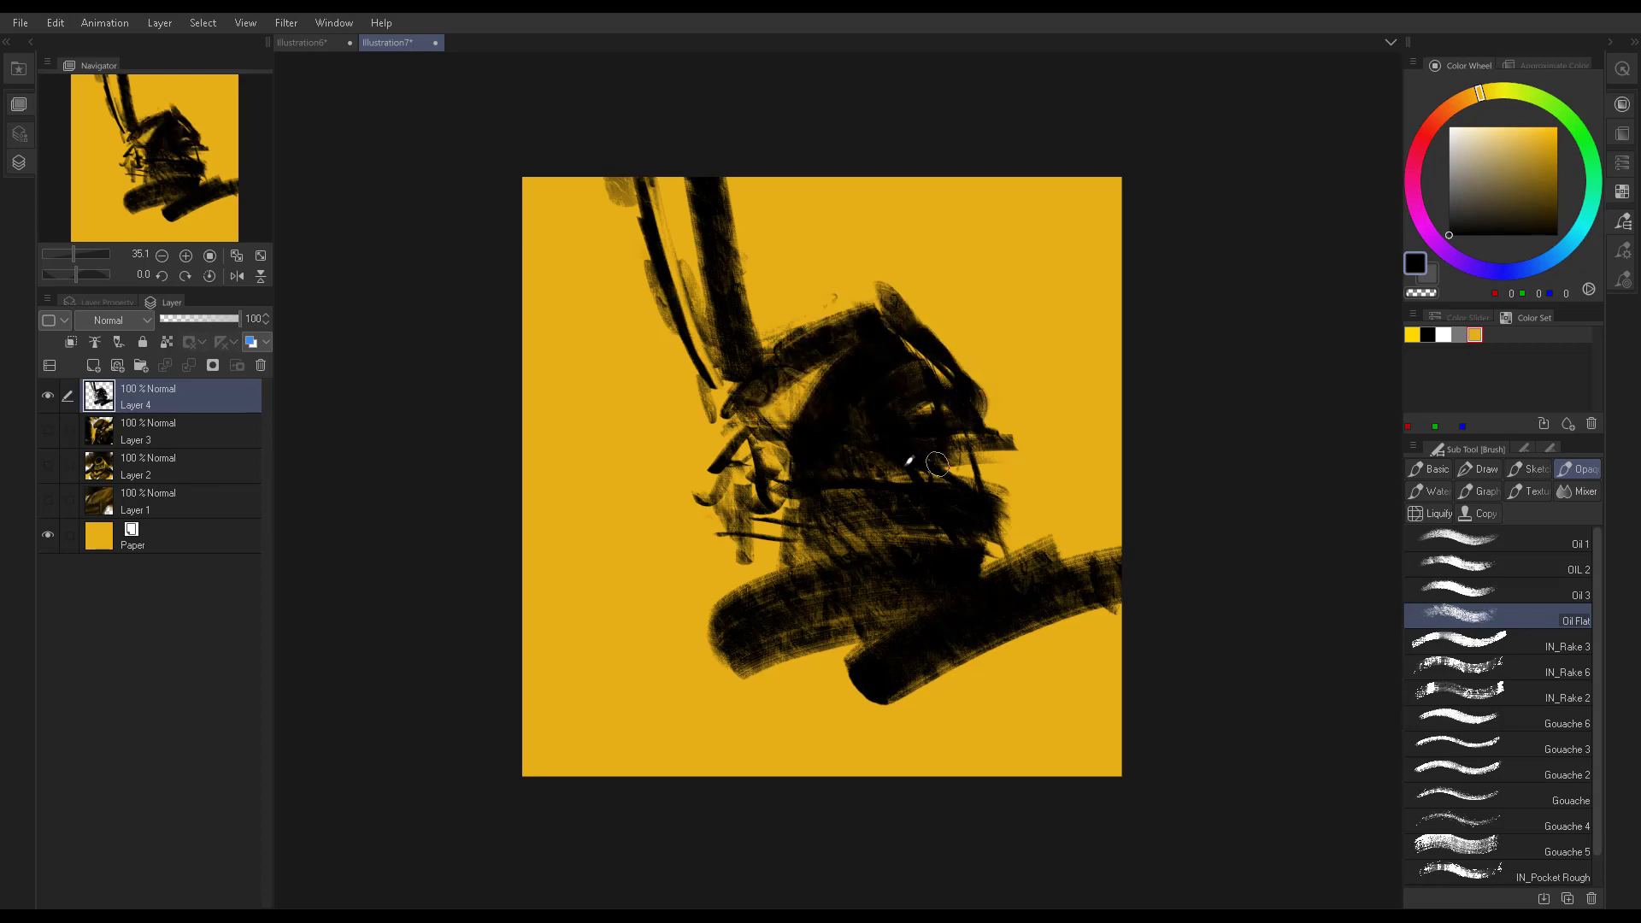
left_click(995, 416, "alt")
left_click_drag(727, 539, 1000, 419)
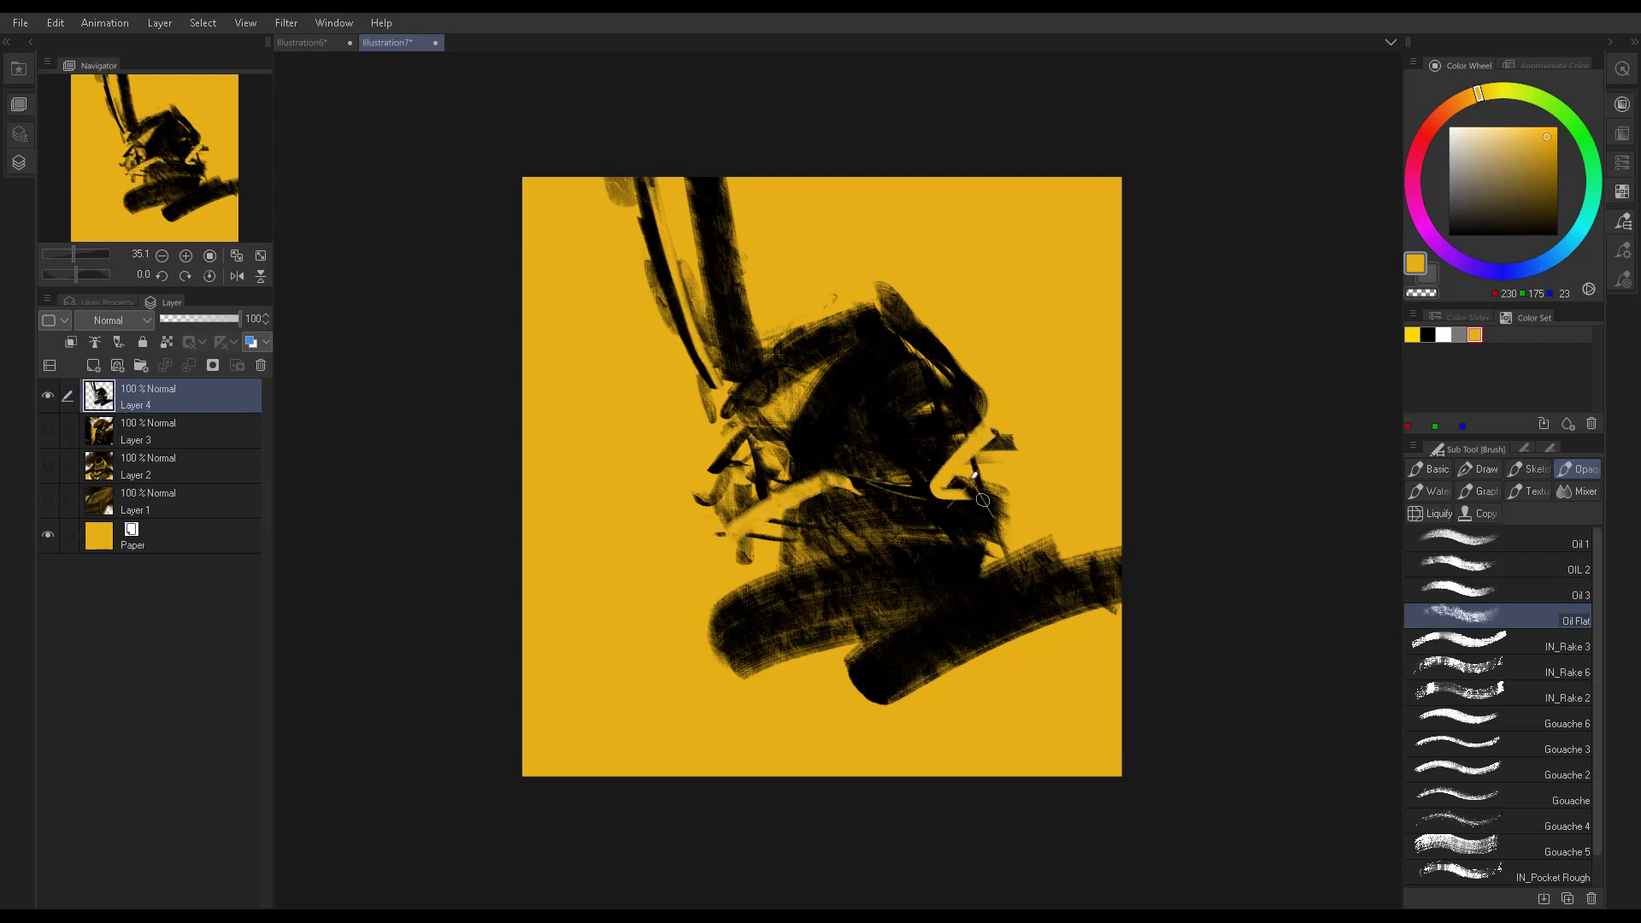
left_click_drag(975, 474, 992, 538)
Extend the lower body mass in black with a band sweeping to the right edge
left_click(970, 560, "alt")
left_click(892, 680, "alt")
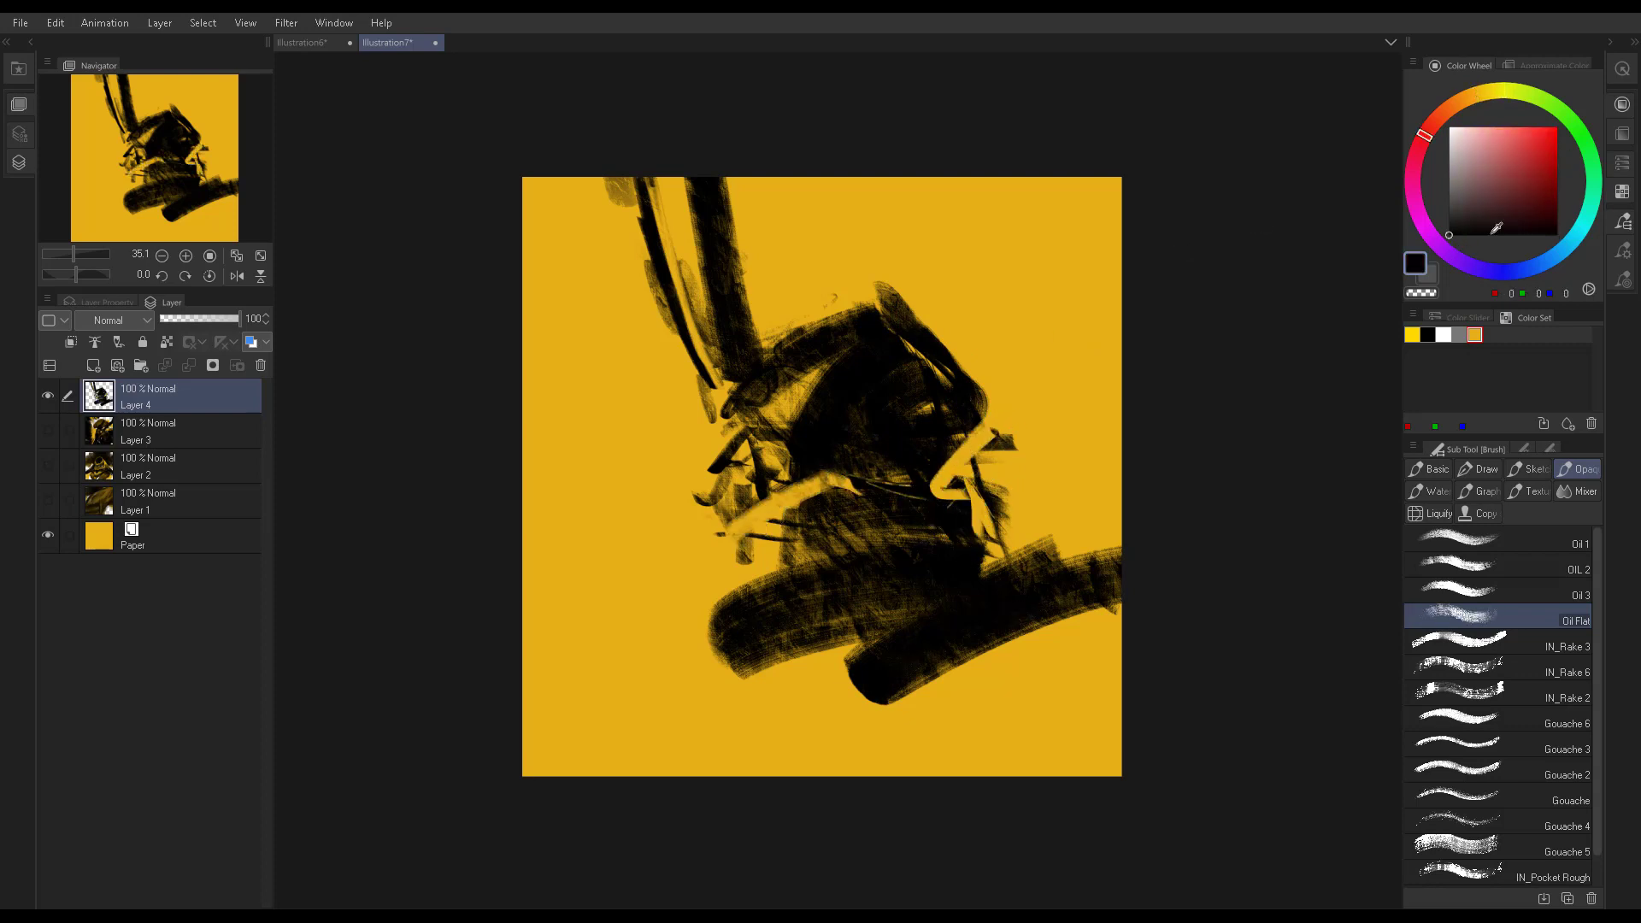
mouse_move(890, 549)
left_mouse_down()
mouse_move(1037, 587)
mouse_move(1107, 637)
left_mouse_up()
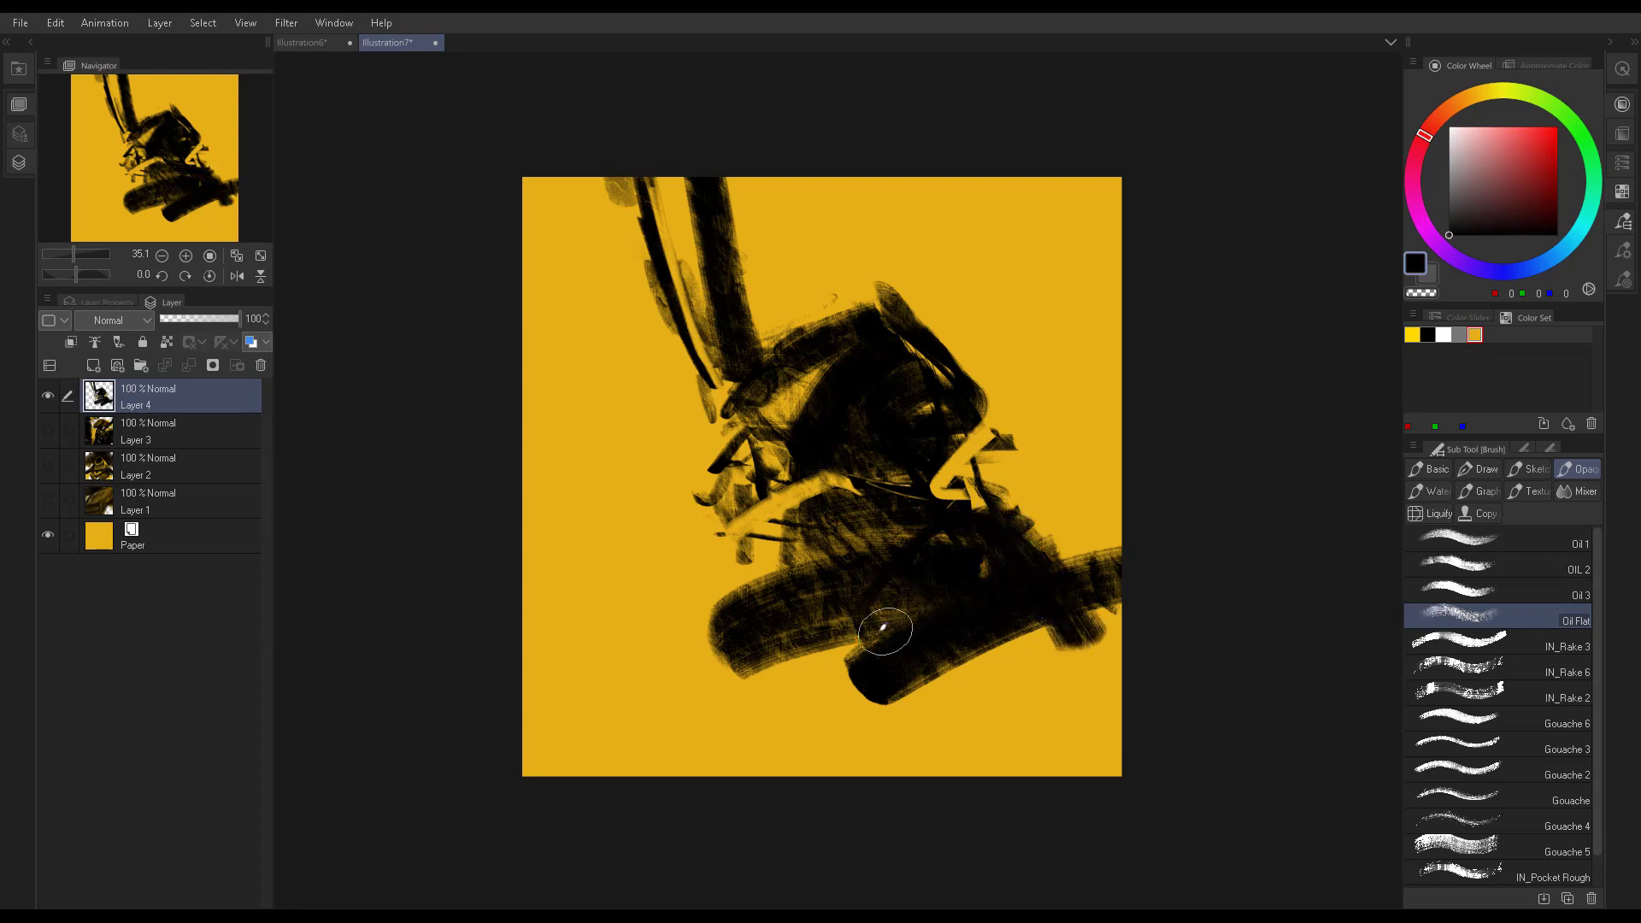
left_click_drag(893, 676, 996, 750)
left_click_drag(821, 628, 1133, 509)
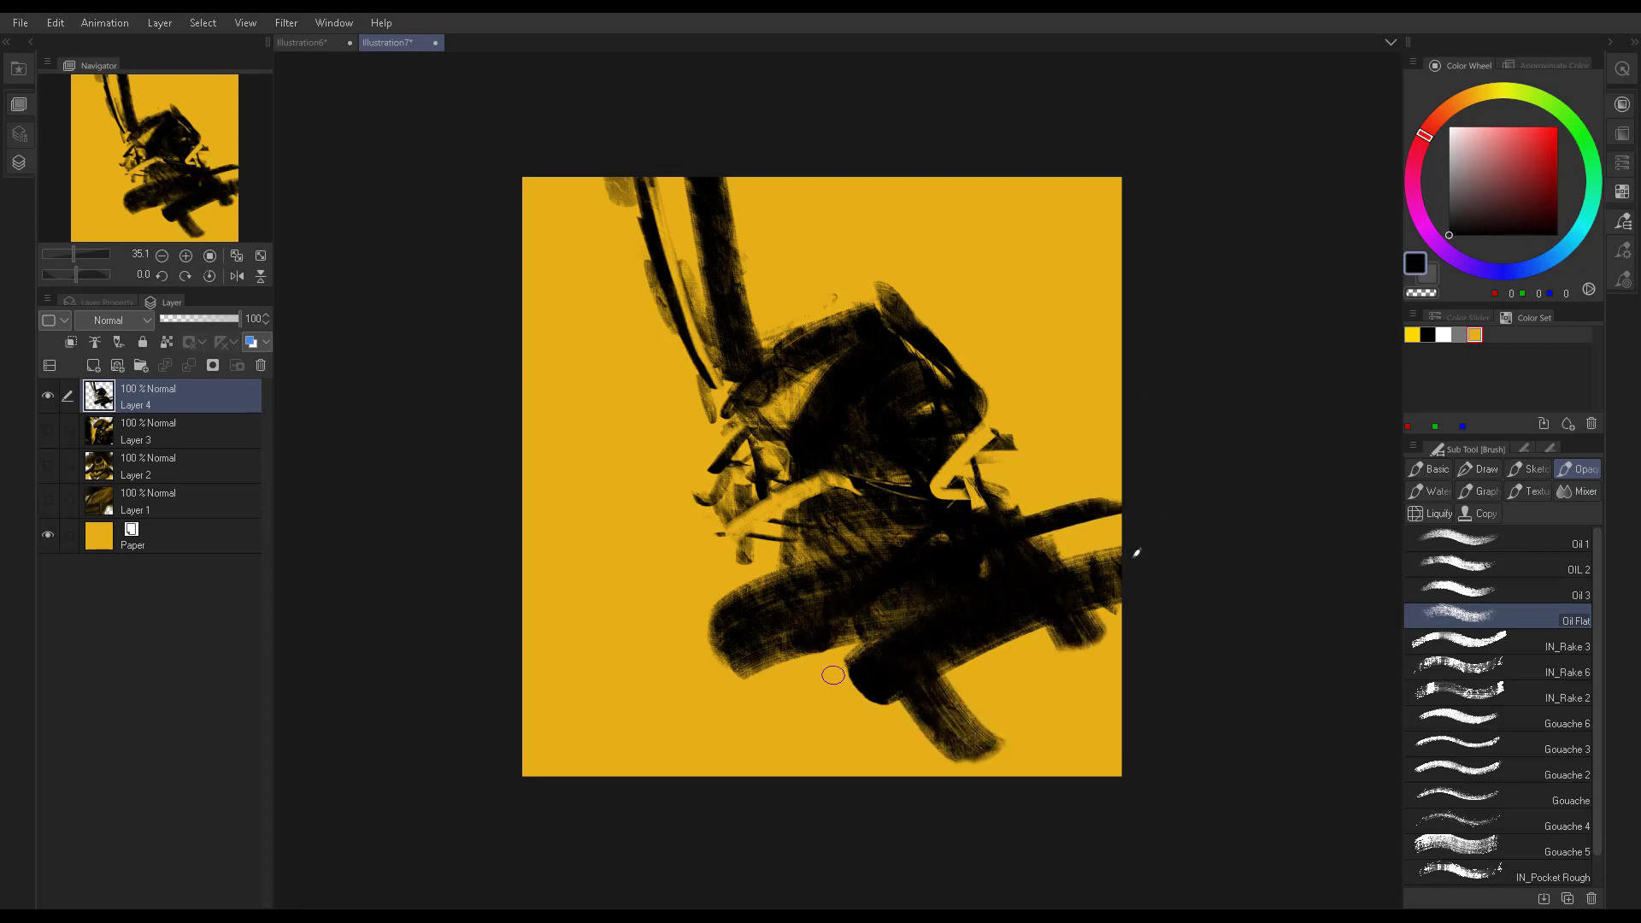
Draw thin yellow lines across the armour gaps of the lower body
left_click(822, 673, "alt")
left_click_drag(863, 616, 1111, 523)
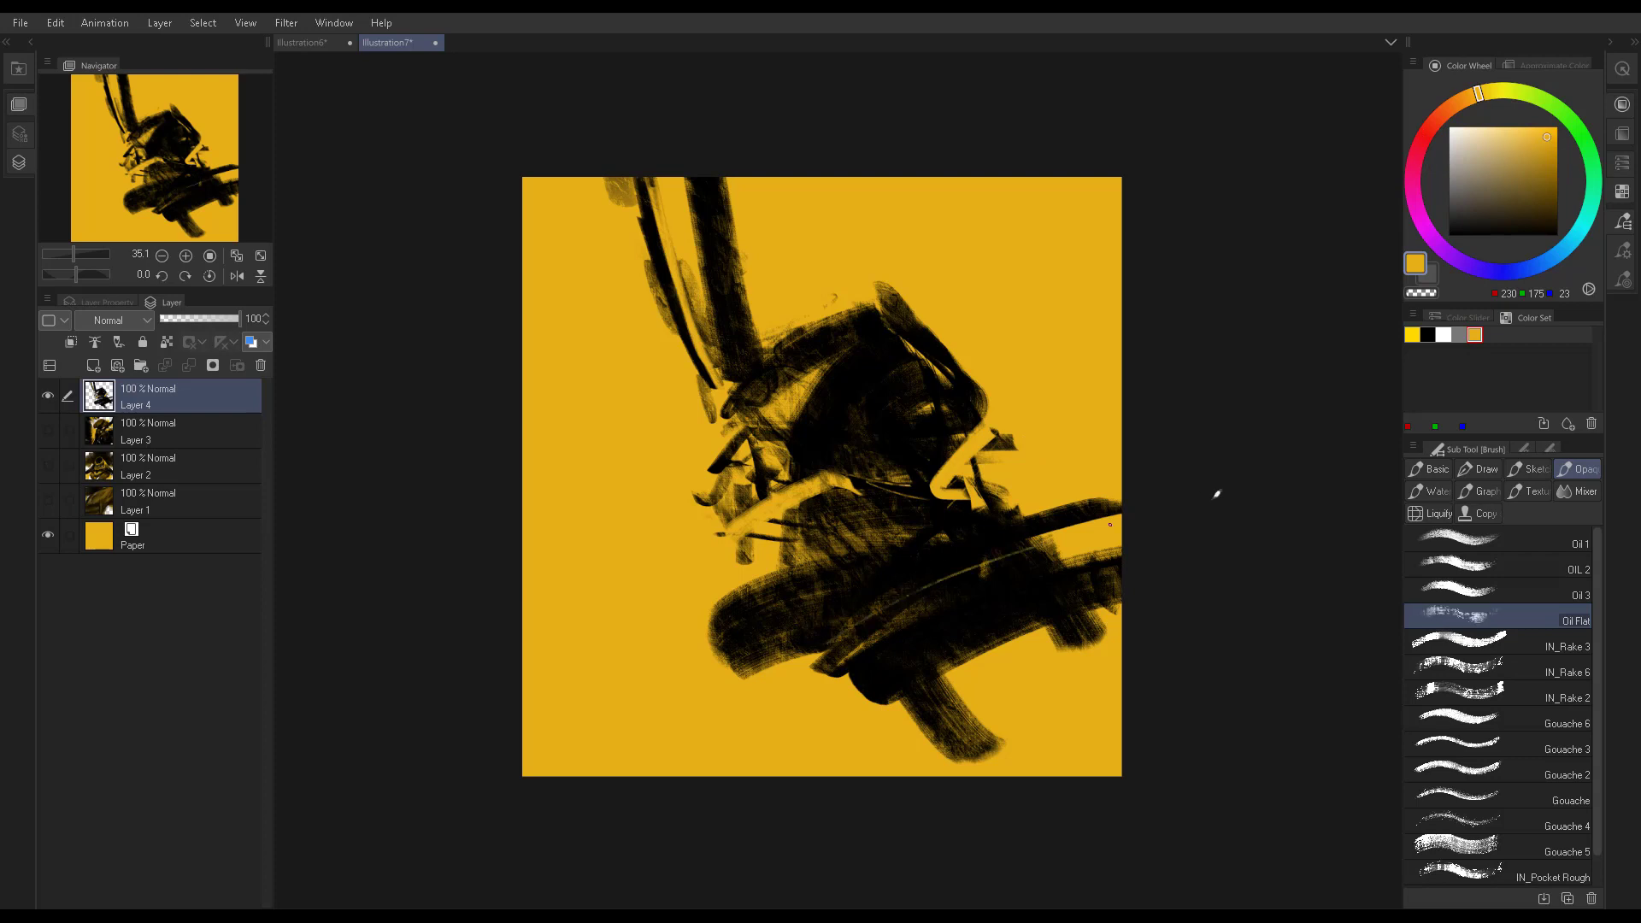
left_click_drag(821, 641, 1113, 513)
left_click_drag(842, 684, 1077, 579)
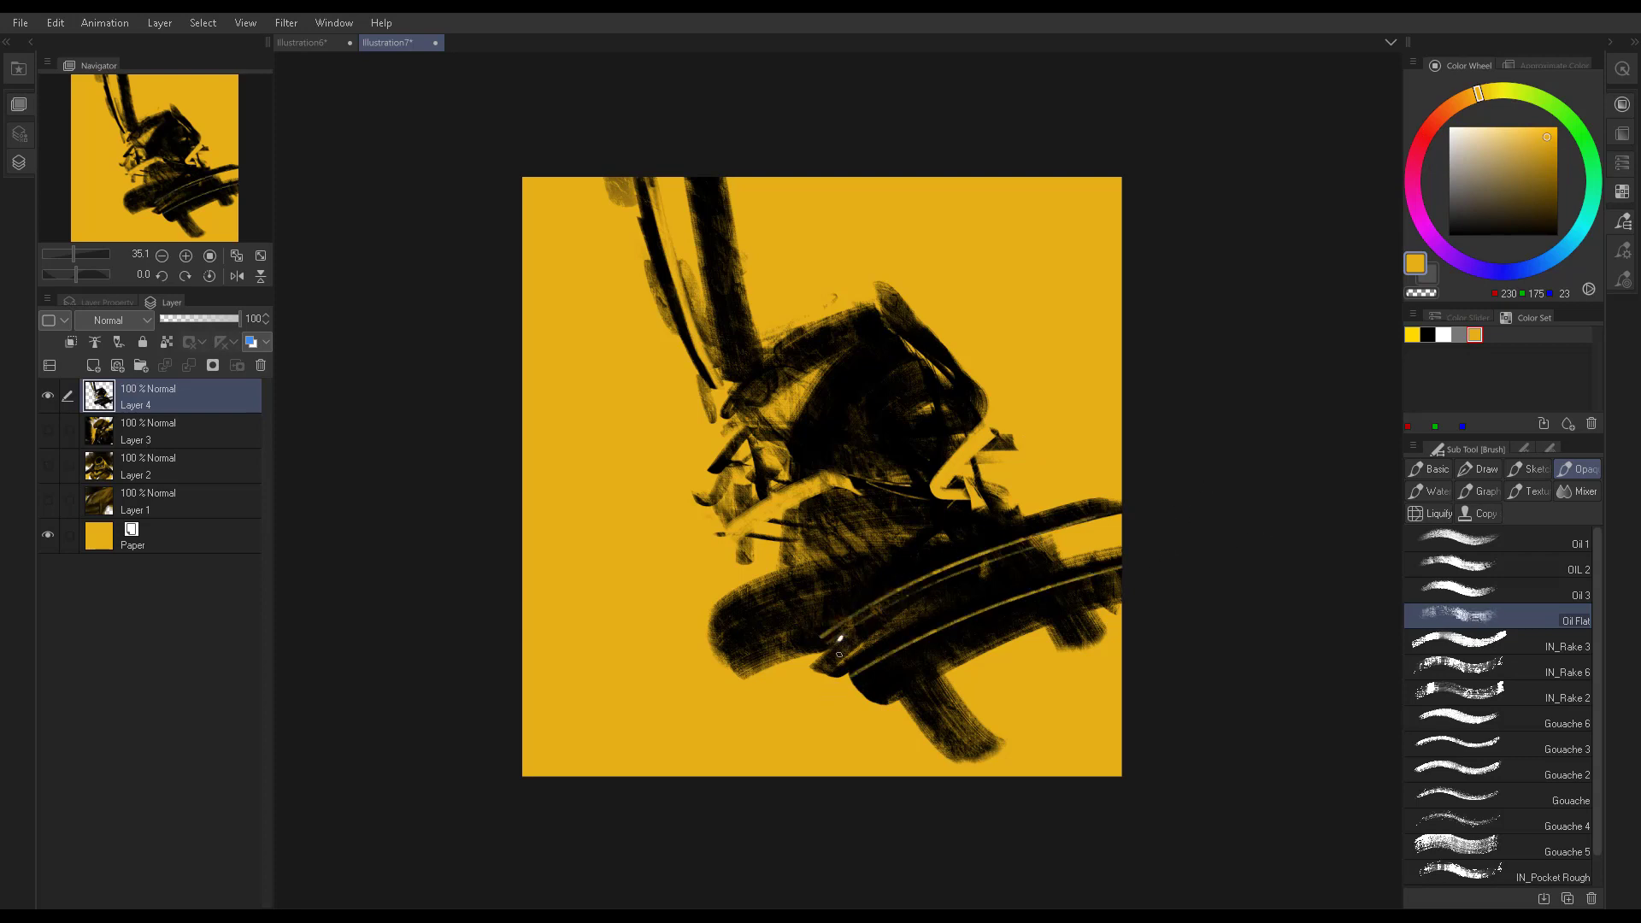
left_click_drag(839, 639, 1147, 492)
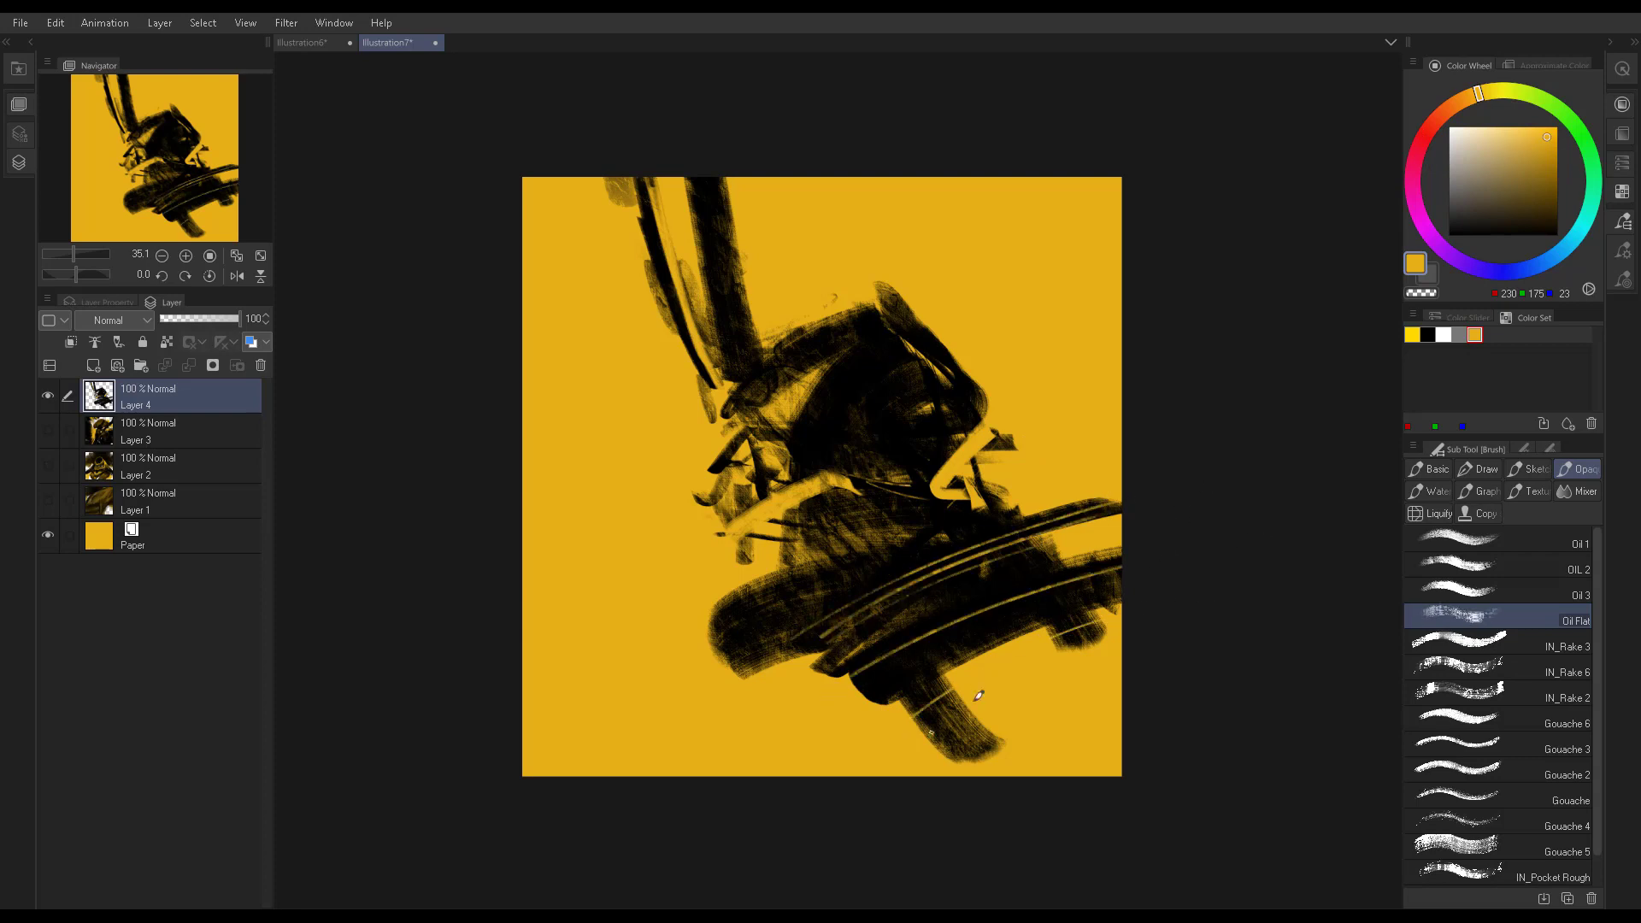
left_click(955, 517, "alt")
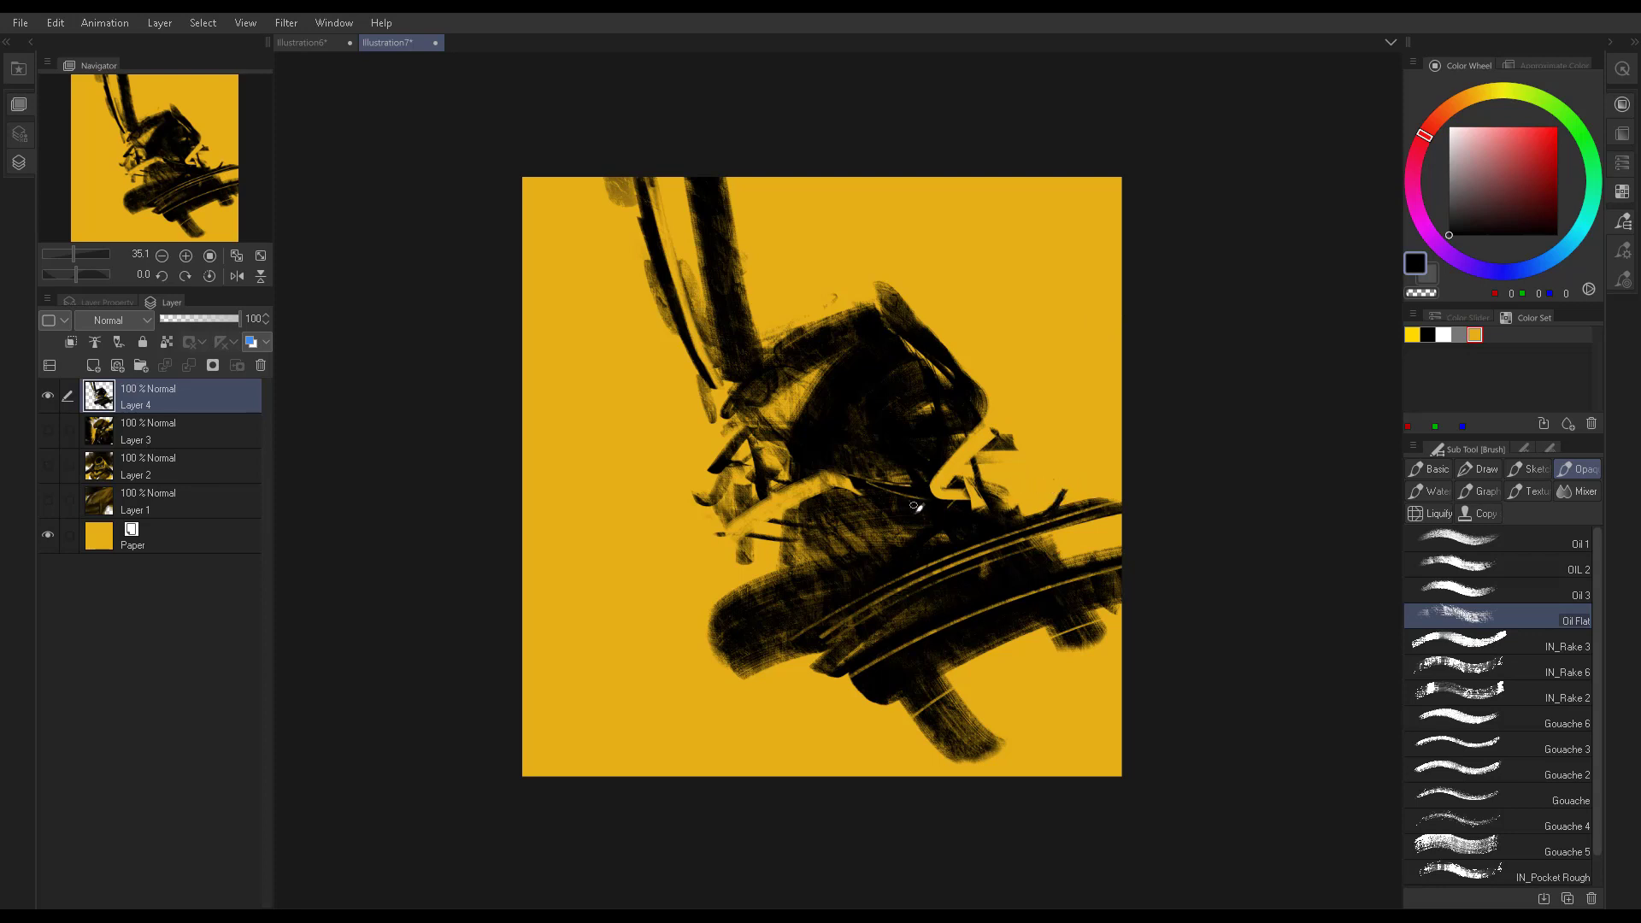
Paint yellow over the lower-left dark area, then rework it with dark strokes
left_click(763, 557, "alt")
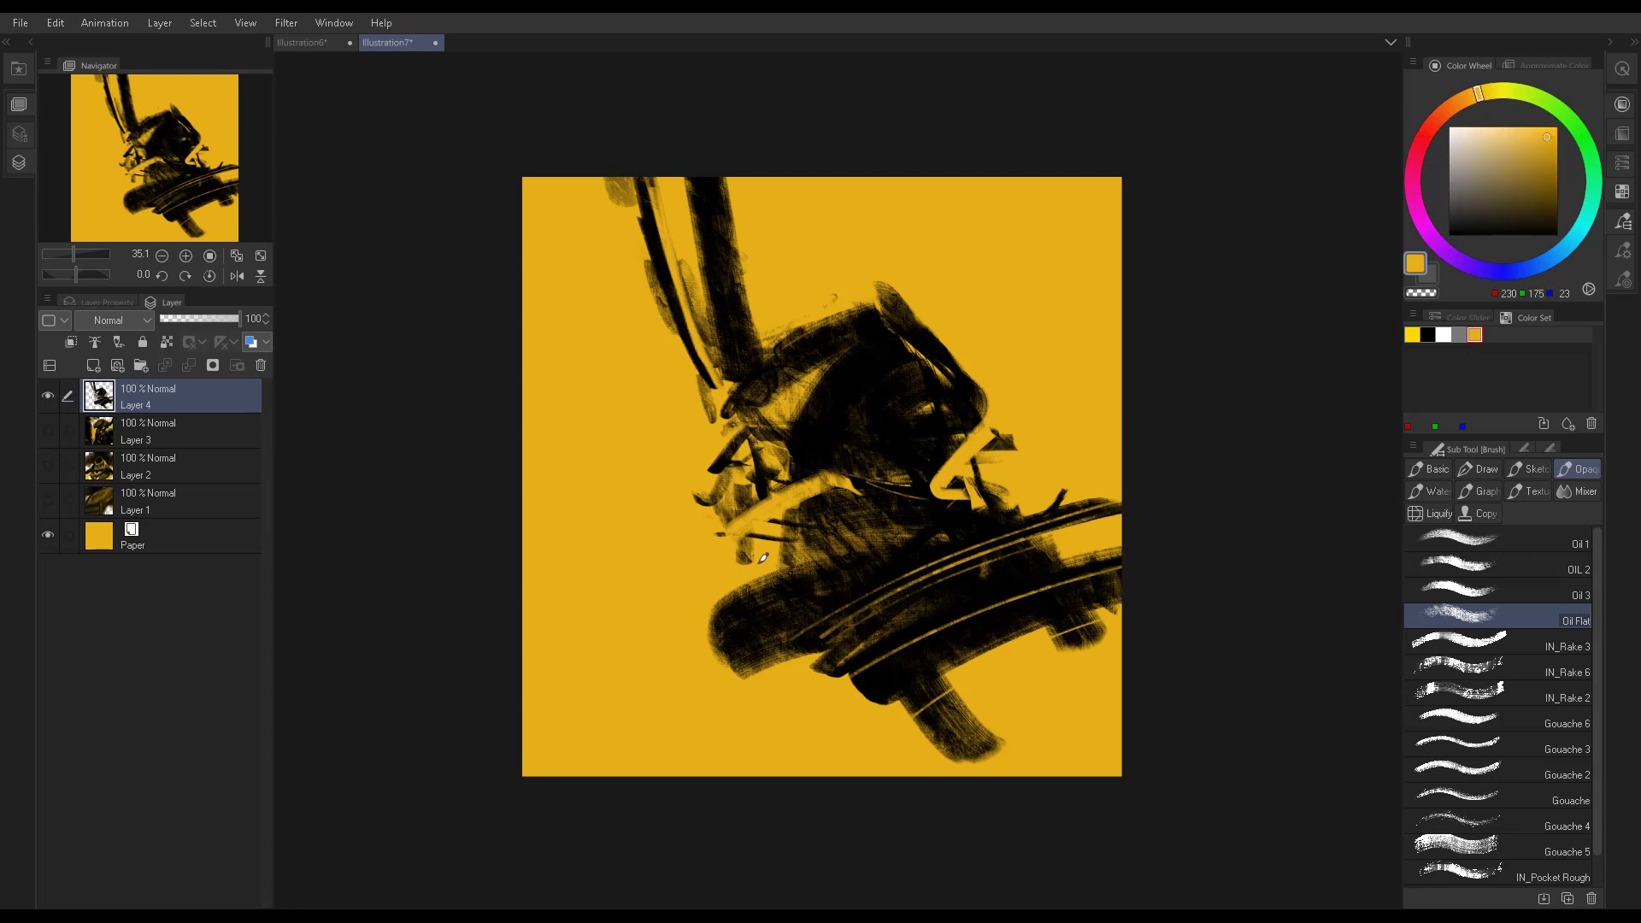
mouse_move(733, 571)
left_mouse_down()
mouse_move(769, 598)
mouse_move(718, 666)
left_mouse_up()
left_click(868, 412, "alt")
mouse_move(804, 590)
left_mouse_down()
mouse_move(706, 671)
mouse_move(798, 684)
left_mouse_up()
left_click(858, 411, "alt")
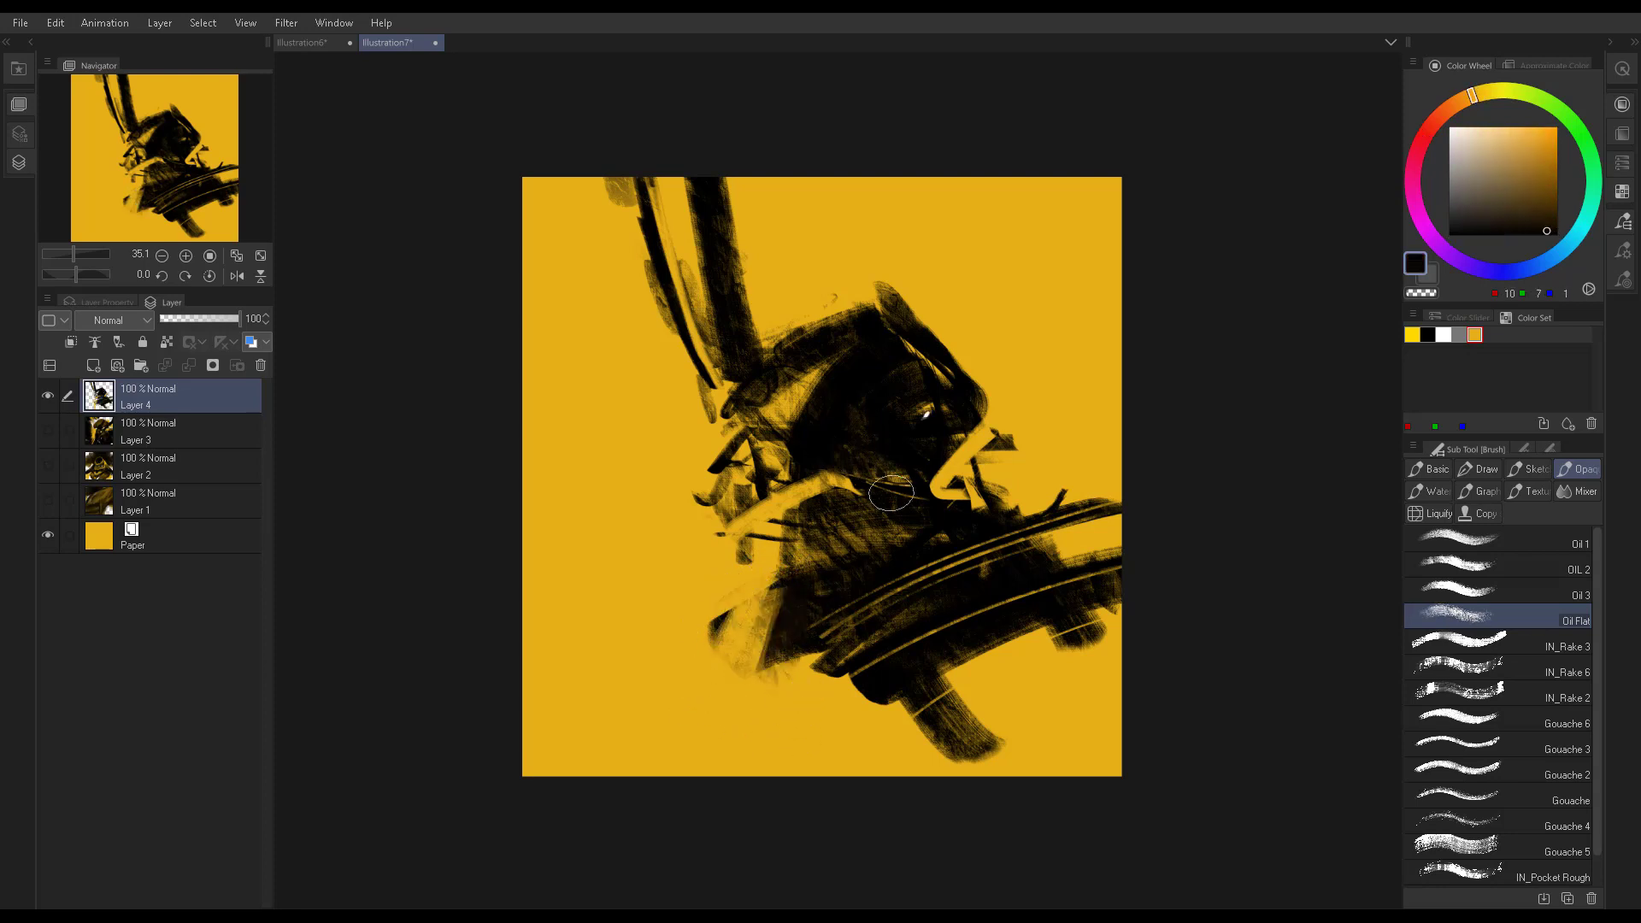
left_click(838, 480, "alt")
Paint the large textured dark mass at lower right and a curved dark stroke at left
left_click_drag(943, 740, 1077, 667)
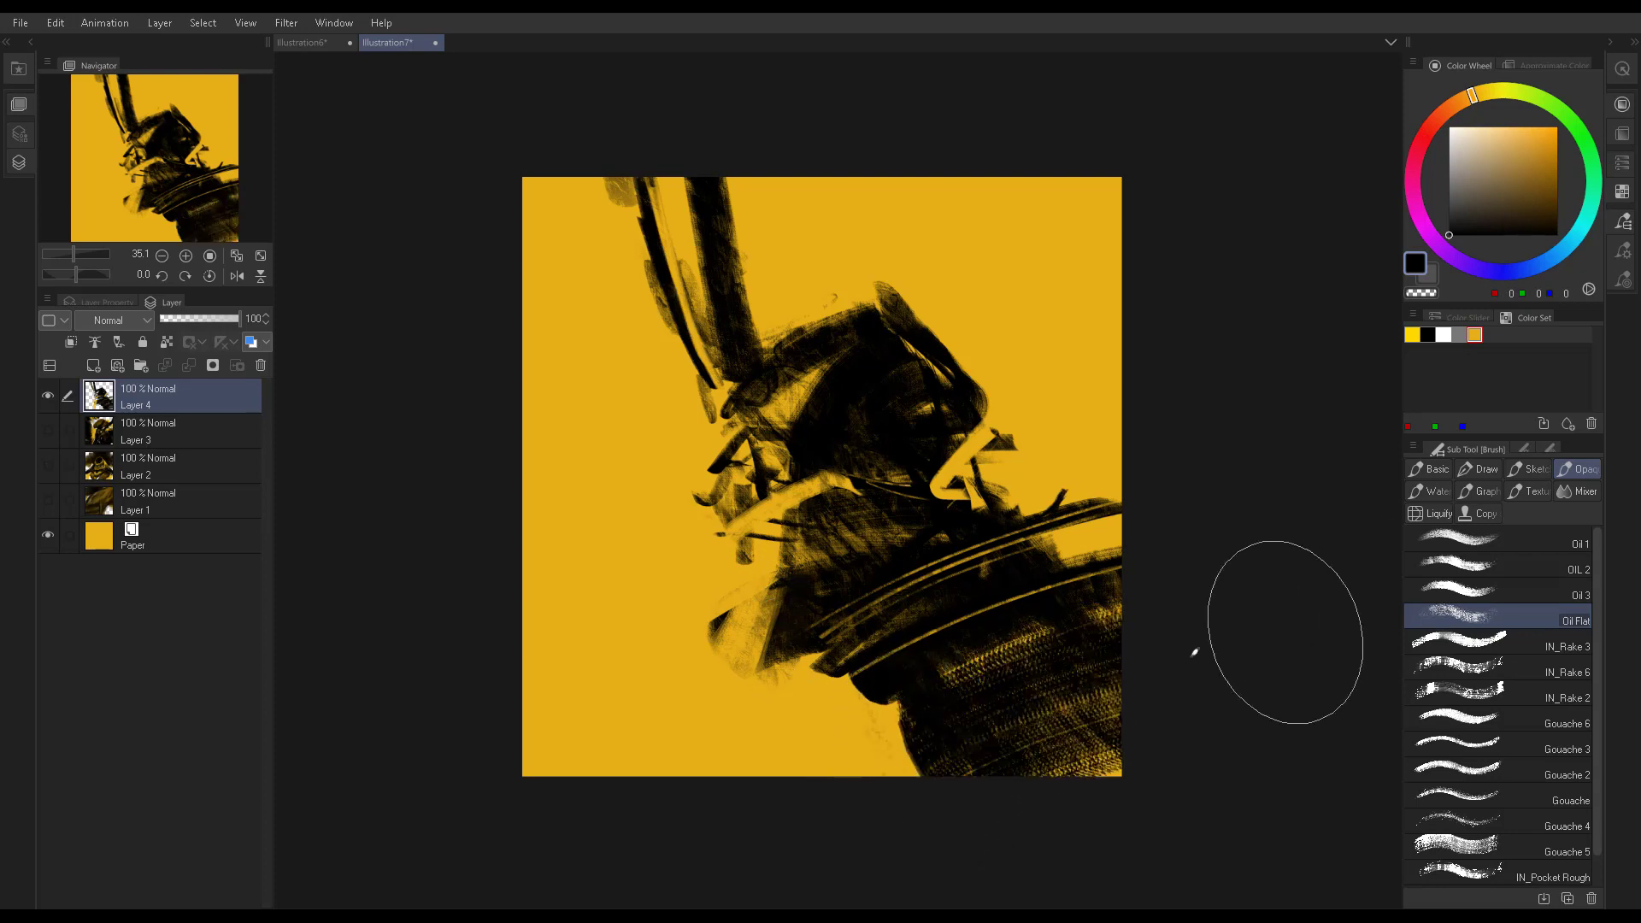
left_click_drag(951, 741, 989, 732)
mouse_move(770, 678)
left_mouse_down()
mouse_move(815, 674)
mouse_move(740, 709)
left_mouse_up()
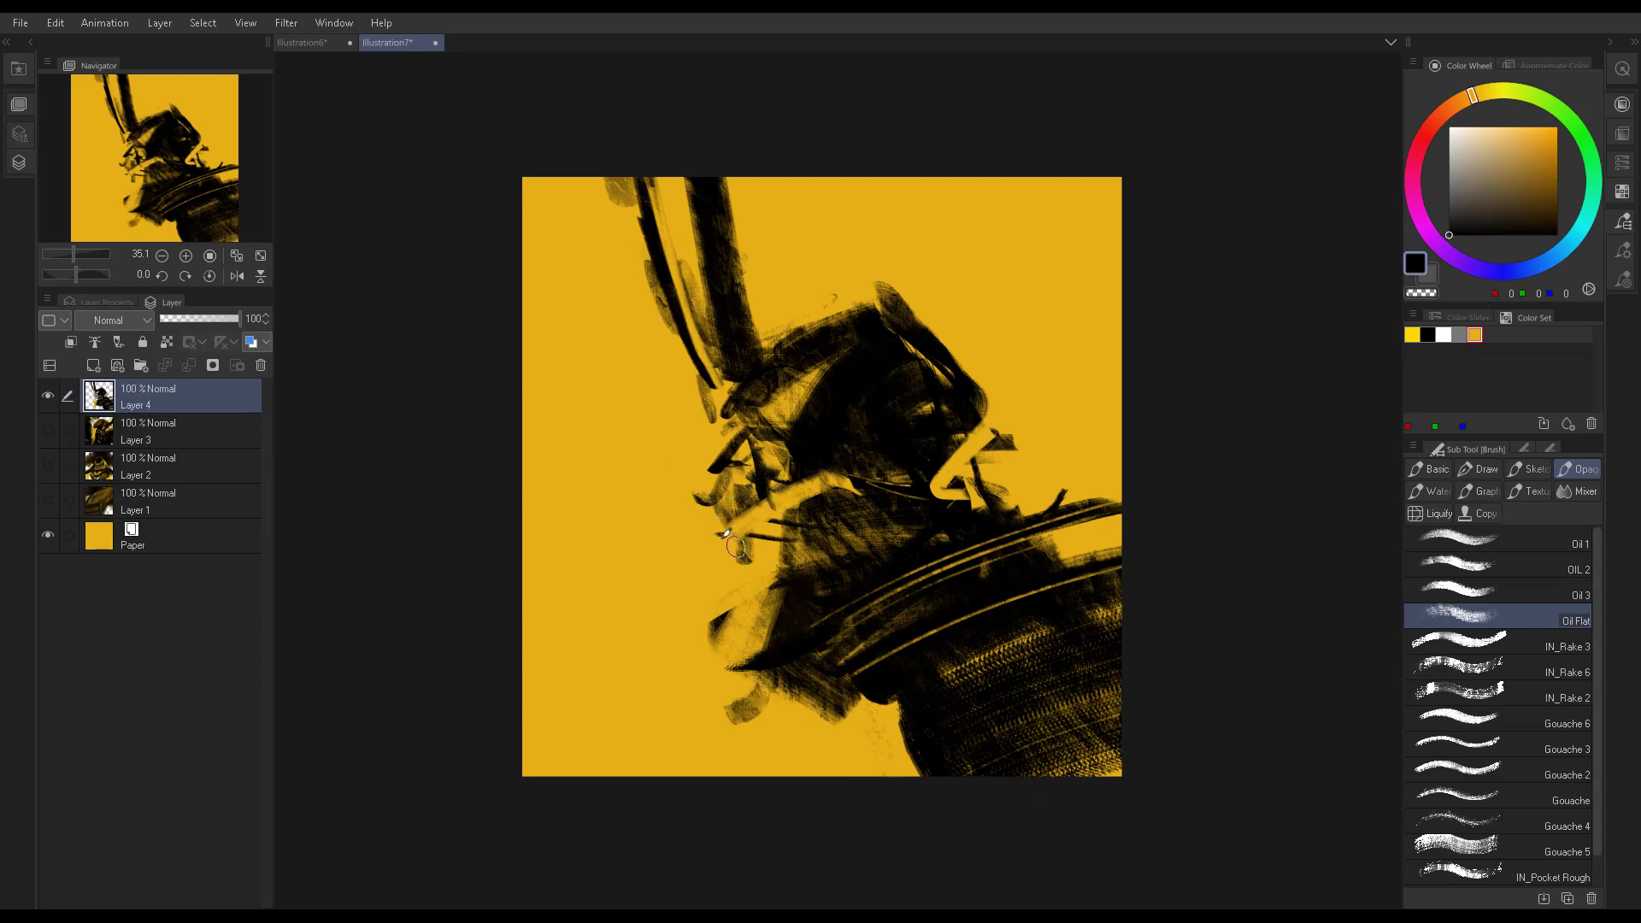
mouse_move(690, 513)
left_mouse_down()
mouse_move(759, 581)
mouse_move(774, 573)
left_mouse_up()
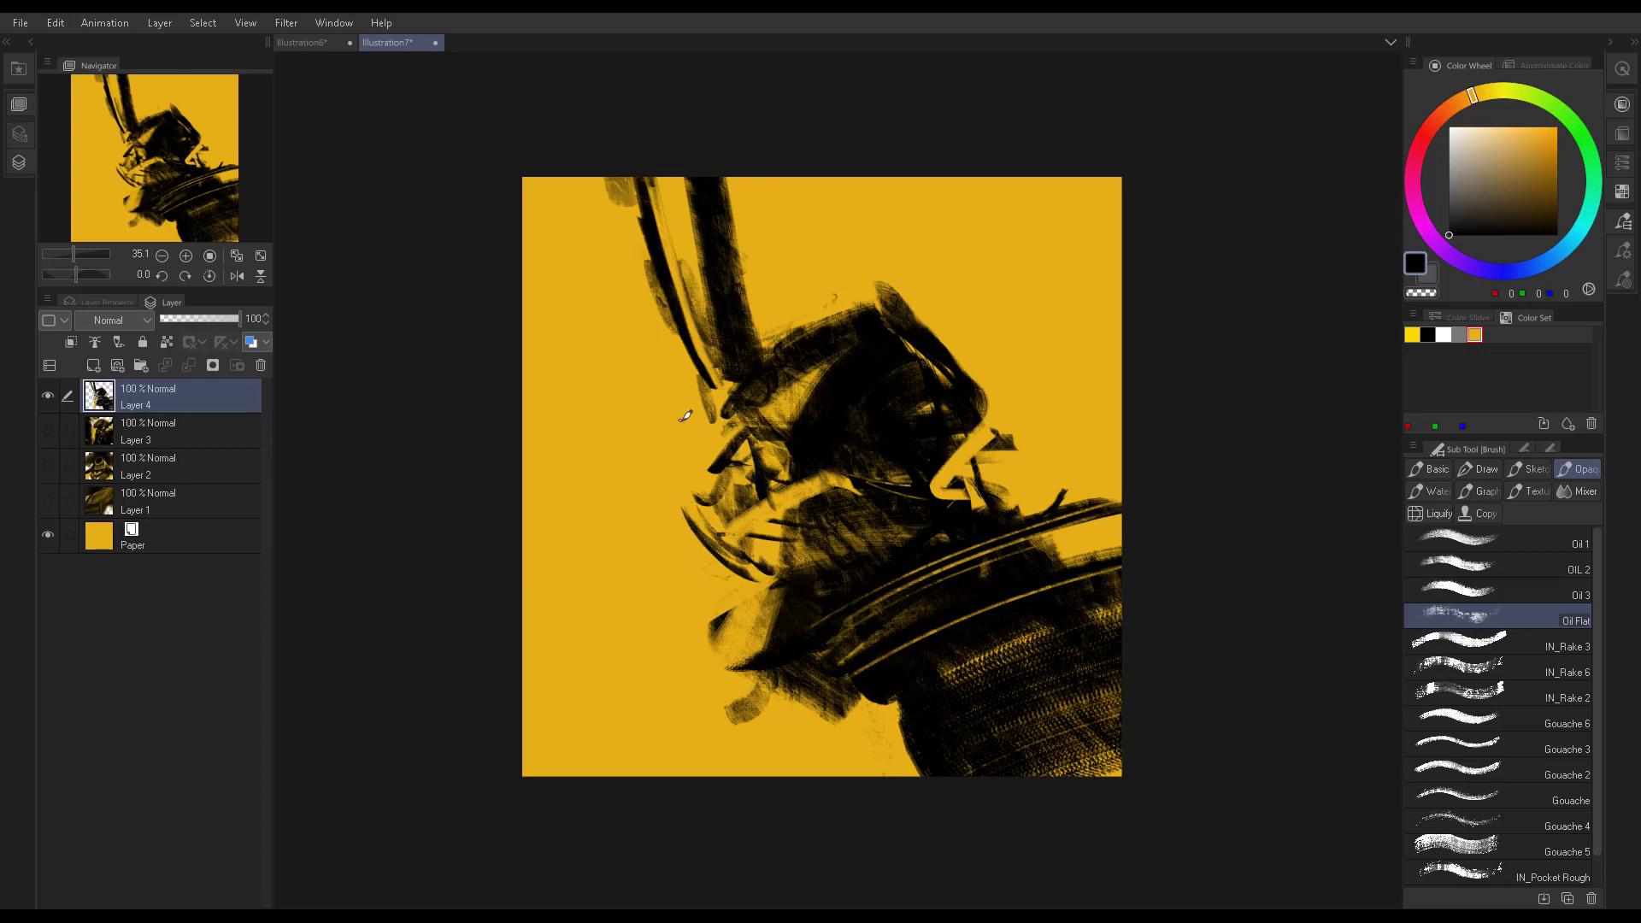
Build dark strokes left of the helmet, alternating with small yellow marks
mouse_move(683, 352)
left_mouse_down()
mouse_move(728, 449)
mouse_move(733, 436)
left_mouse_up()
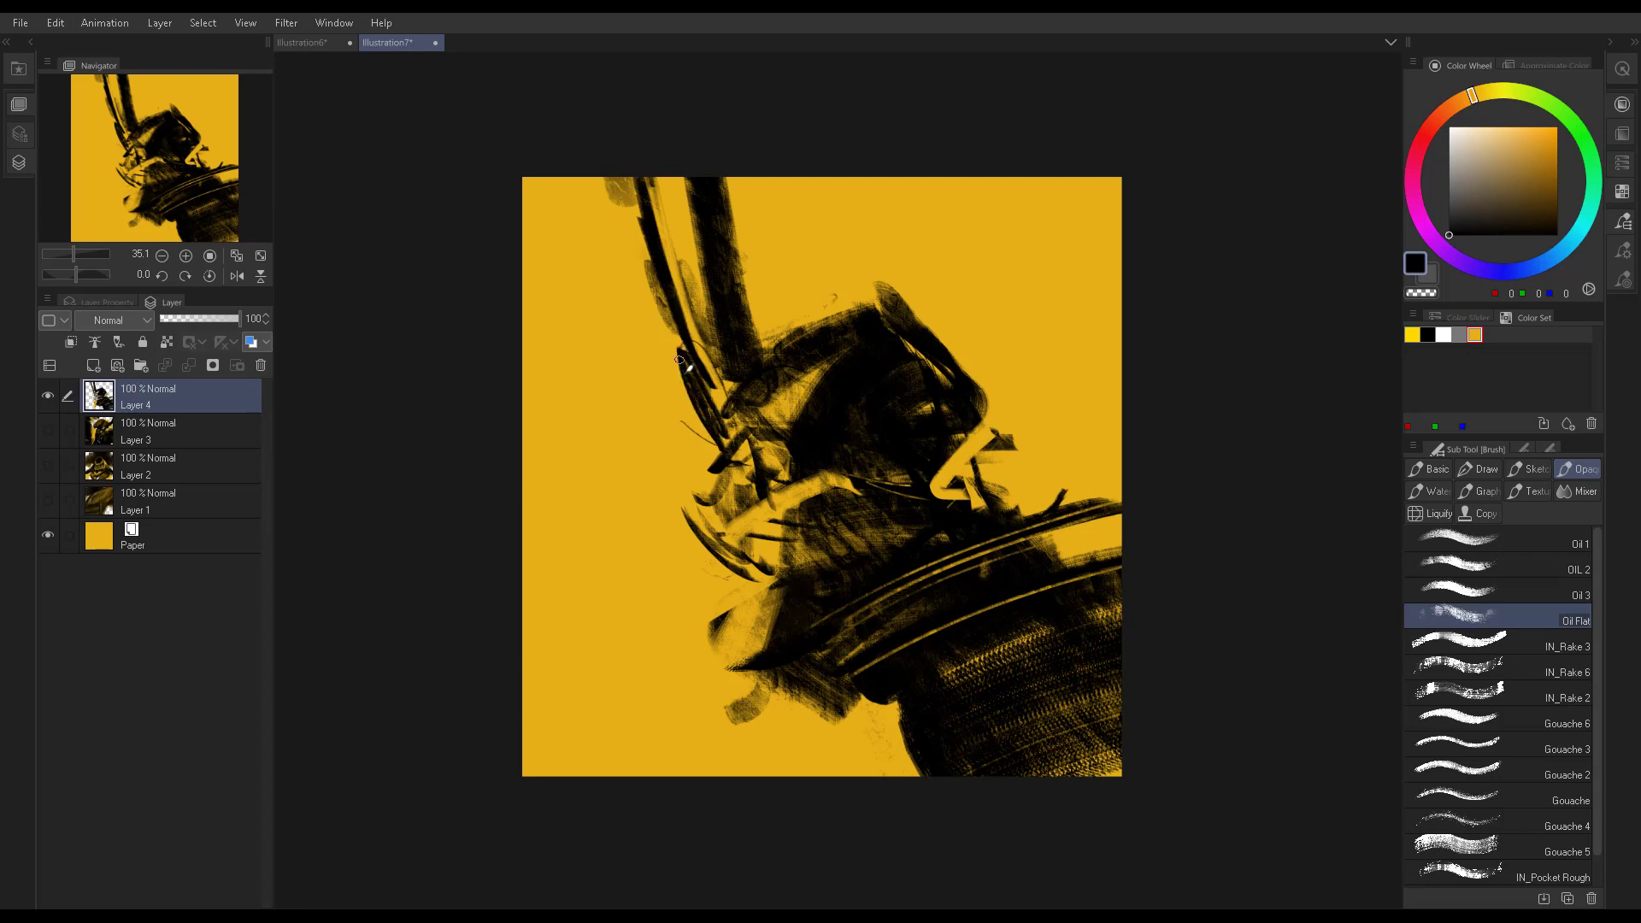
left_click_drag(691, 385, 718, 450)
left_click(794, 294, "alt")
left_click_drag(695, 376, 713, 427)
left_click(697, 381, "alt")
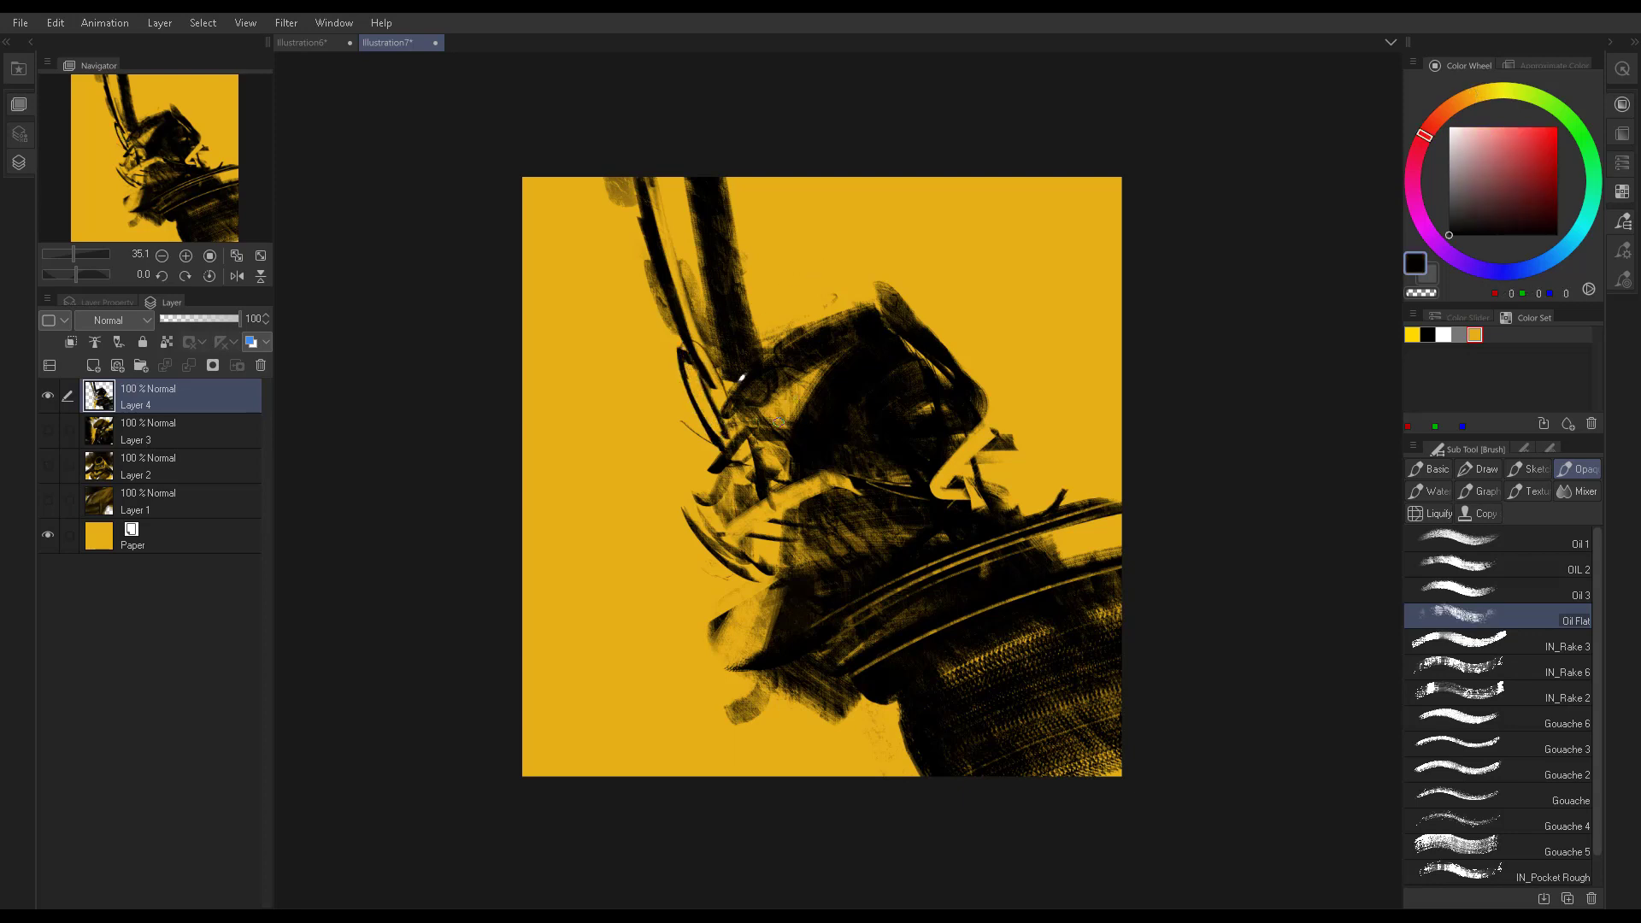
left_click_drag(701, 367, 735, 440)
left_click_drag(697, 382, 718, 432)
Add yellow accents left of the helmet and return to pure black
left_click(780, 309, "alt")
left_click_drag(705, 340, 724, 432)
left_click(709, 398, "alt")
left_click(743, 352, "alt")
left_click(865, 370, "alt")
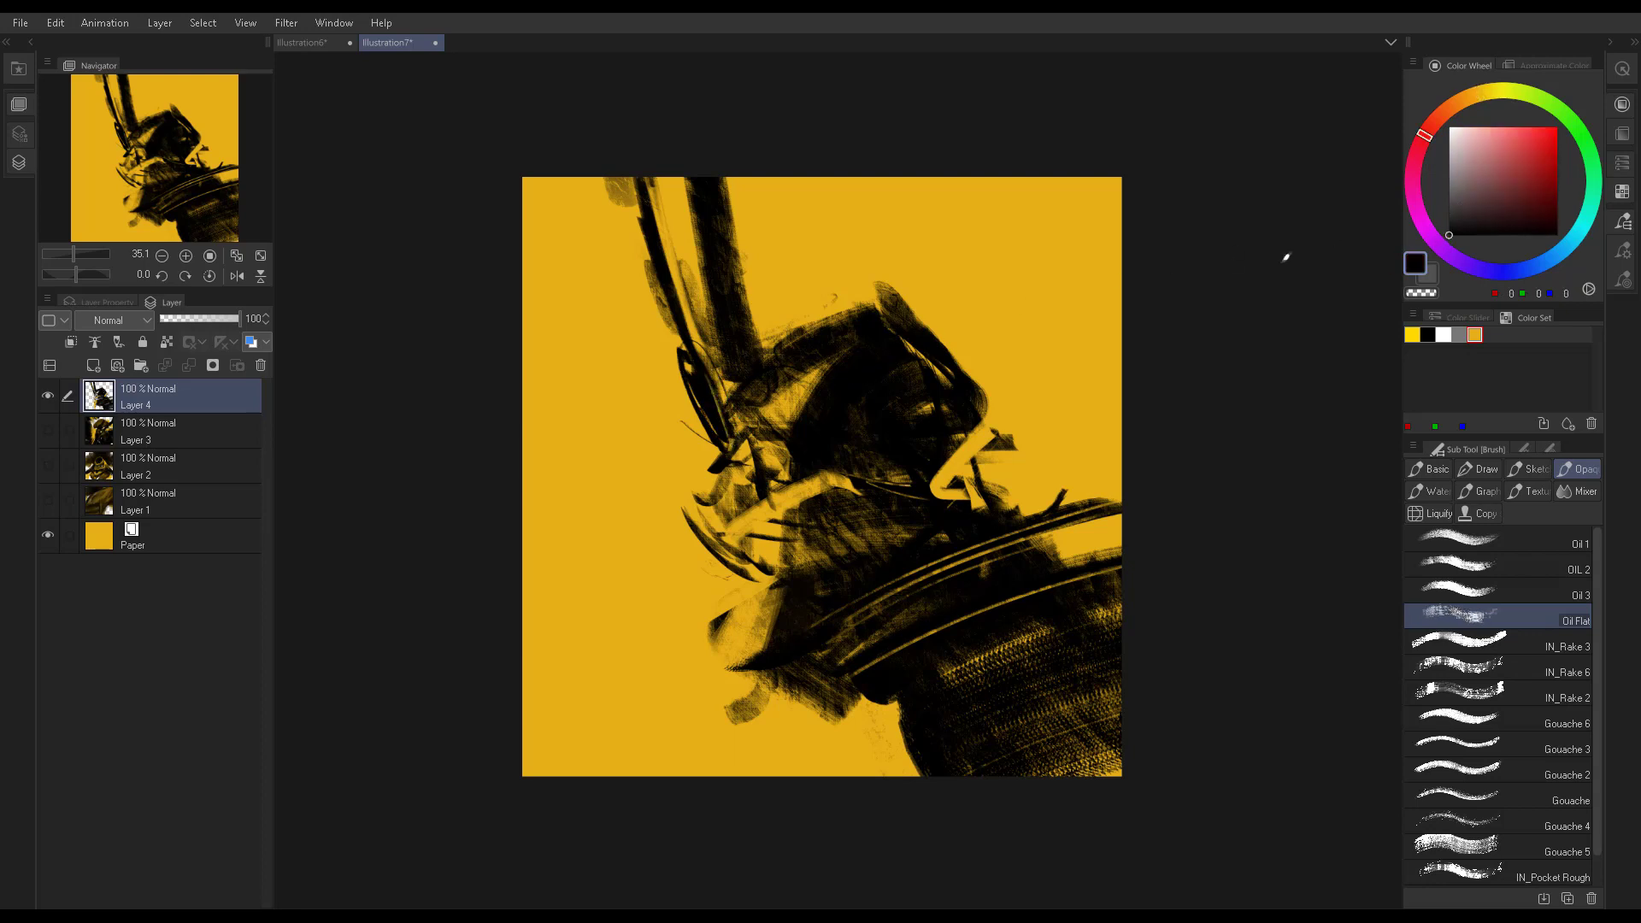
Extend the helmet's right edge and start thin and wide vertical strokes at the upper right
mouse_move(981, 444)
left_mouse_down()
mouse_move(1058, 419)
mouse_move(1019, 287)
left_mouse_up()
left_click_drag(1016, 120, 1033, 458)
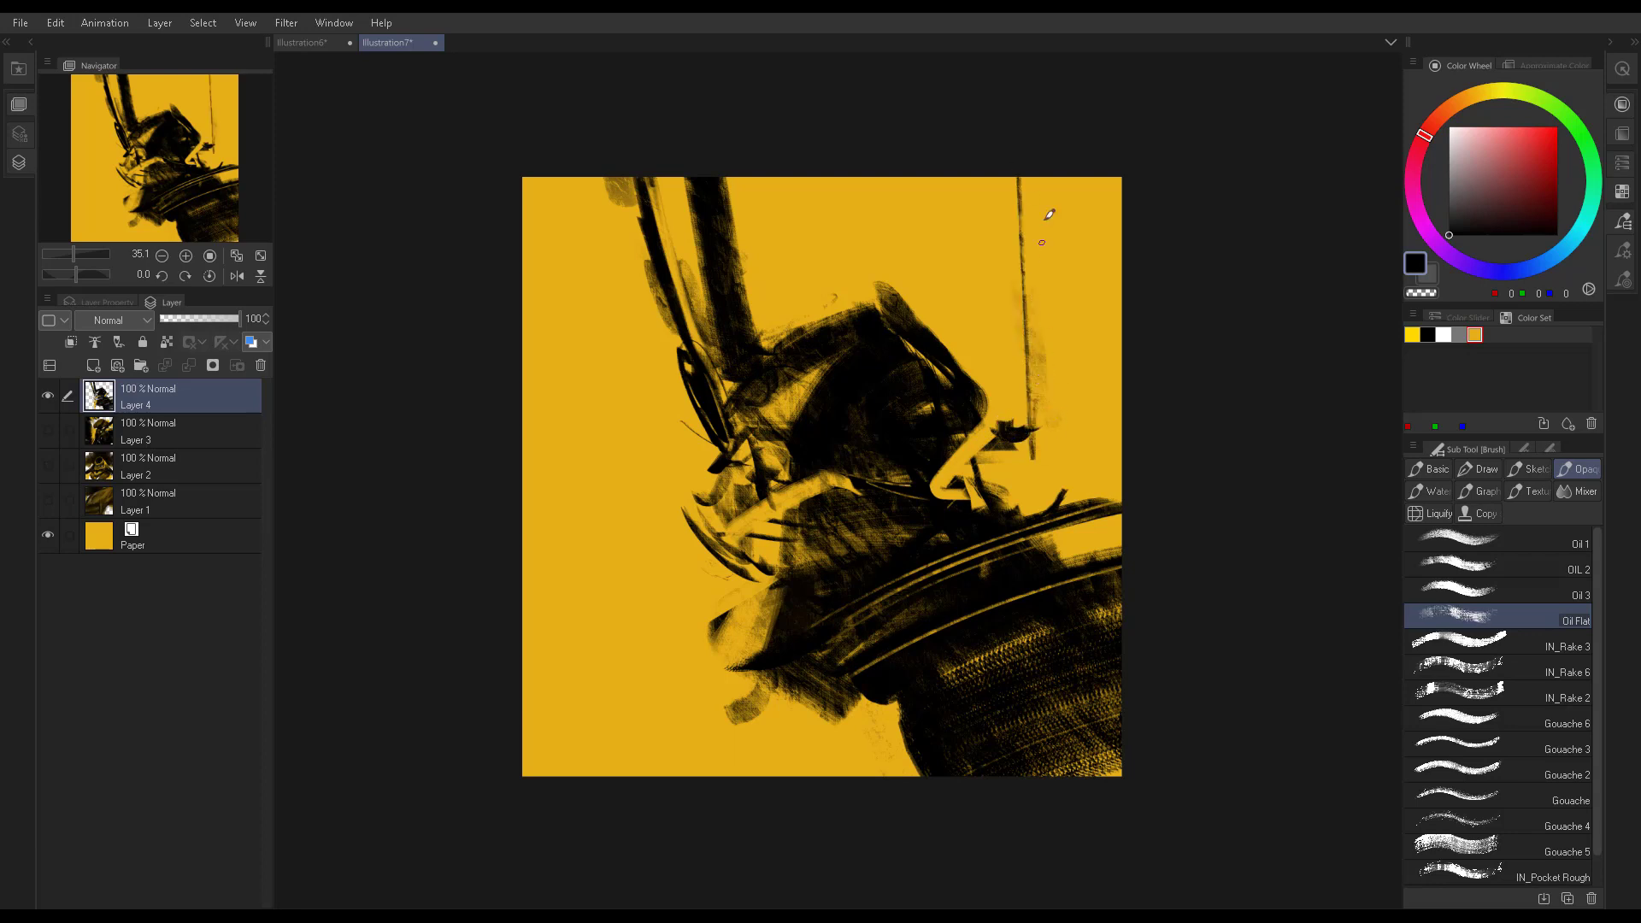
left_click_drag(1033, 200, 1056, 257)
mouse_move(1060, 184)
left_mouse_down()
mouse_move(1084, 437)
mouse_move(1069, 282)
left_mouse_up()
left_click(1084, 438, "alt")
left_click_drag(1099, 213, 1077, 384)
Add dark brown and near-black strokes along the upper-right edge near the top
left_click(1062, 239, "alt")
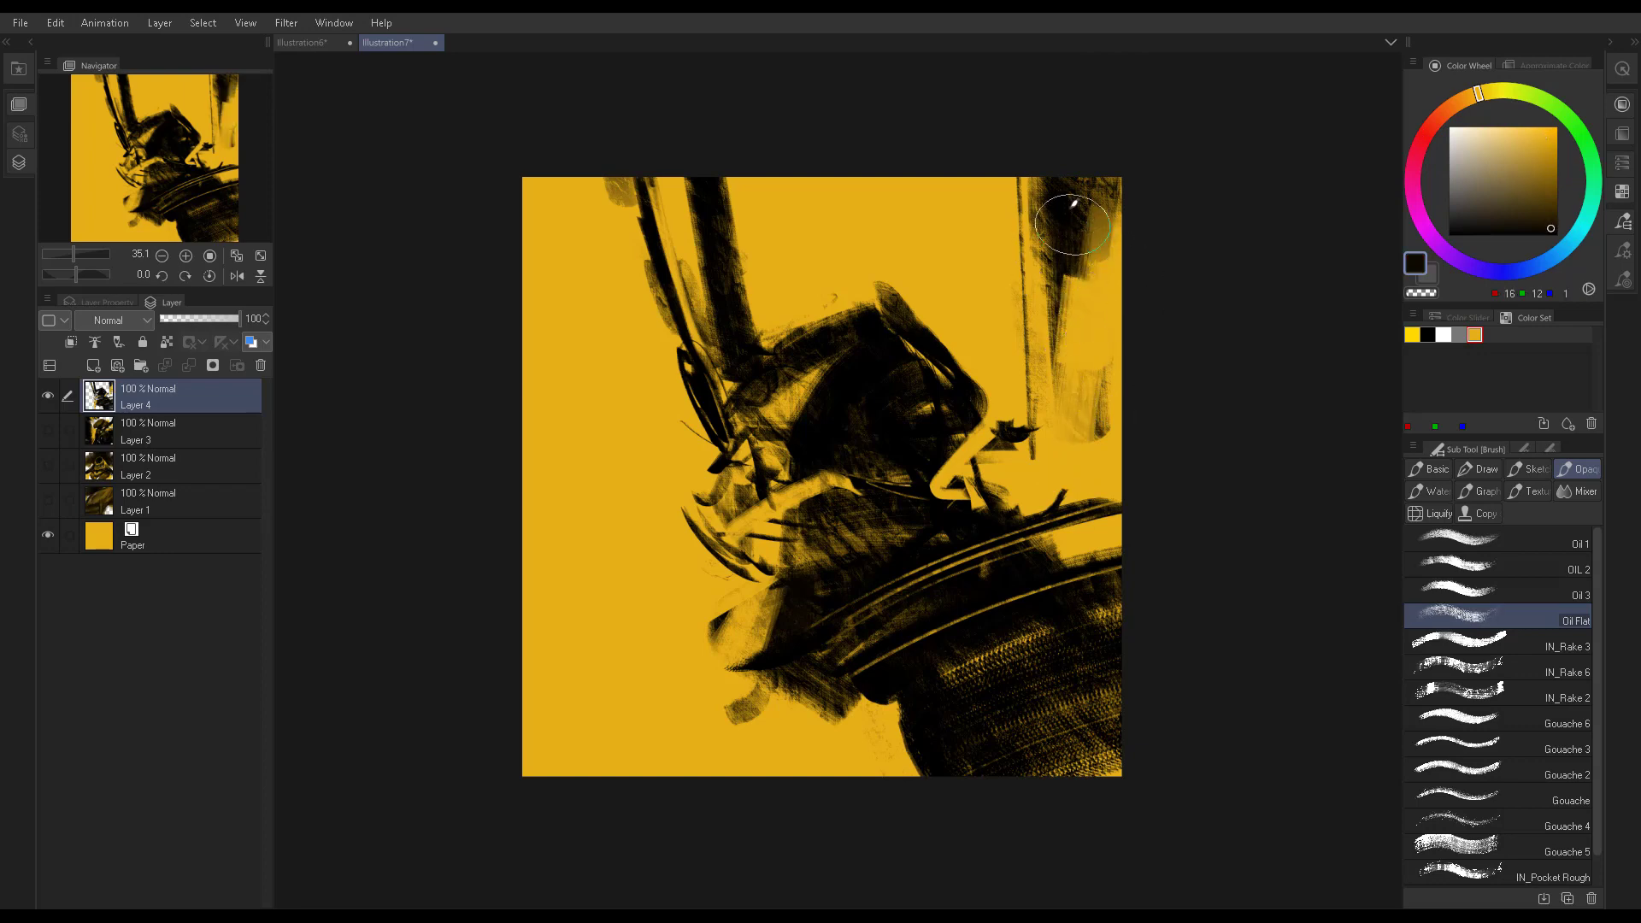
left_click_drag(1068, 171, 1082, 245)
left_click(1050, 221, "alt")
left_click(1074, 236, "alt")
mouse_move(1065, 252)
left_mouse_down()
mouse_move(1060, 363)
mouse_move(1102, 350)
left_mouse_up()
left_click_drag(1007, 183, 1017, 239)
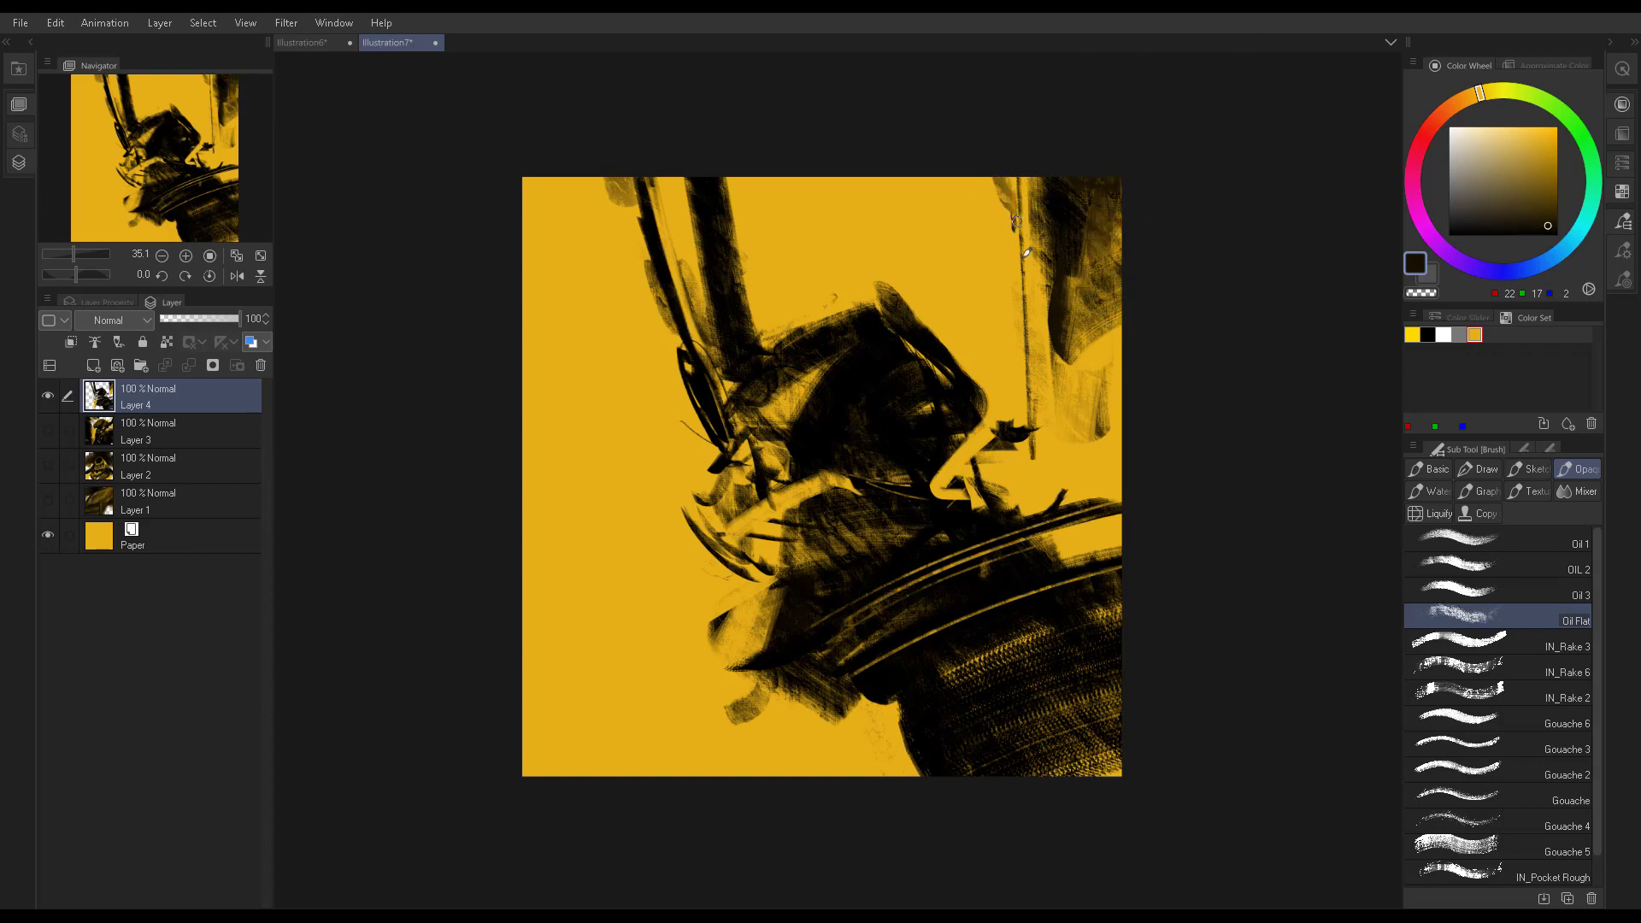
Paint the long black vertical pole at upper right, undoing and redrawing it thicker
left_click(1019, 539, "alt")
left_click_drag(1012, 171, 1030, 487)
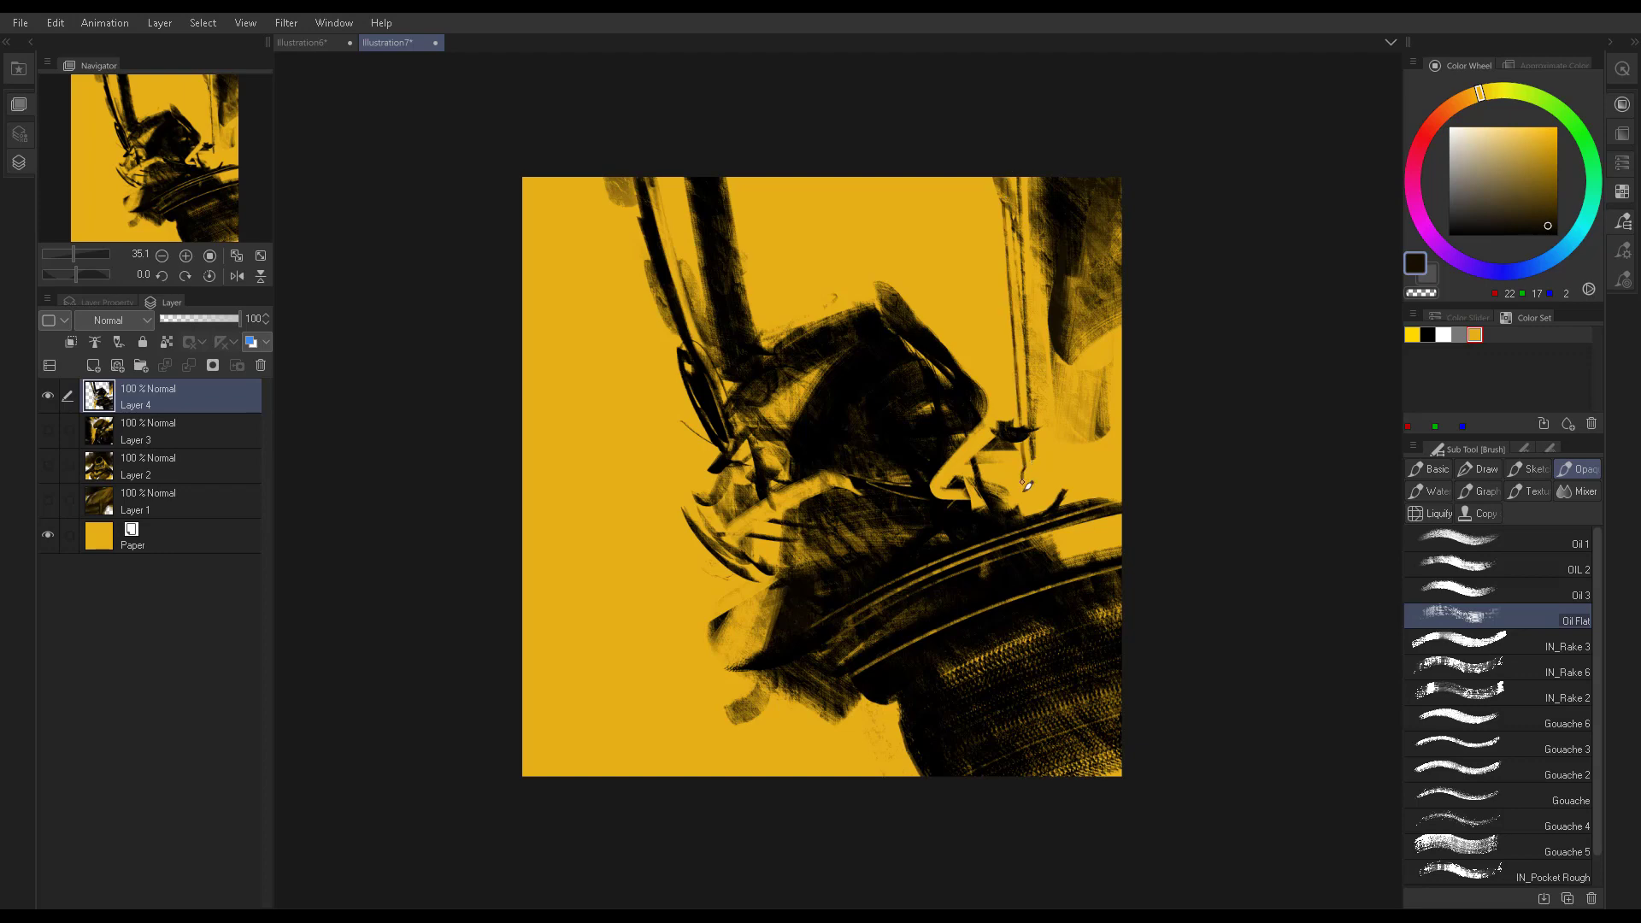
left_click_drag(1029, 241, 1038, 418)
key("ctrl+z")
left_click_drag(1034, 201, 1041, 500)
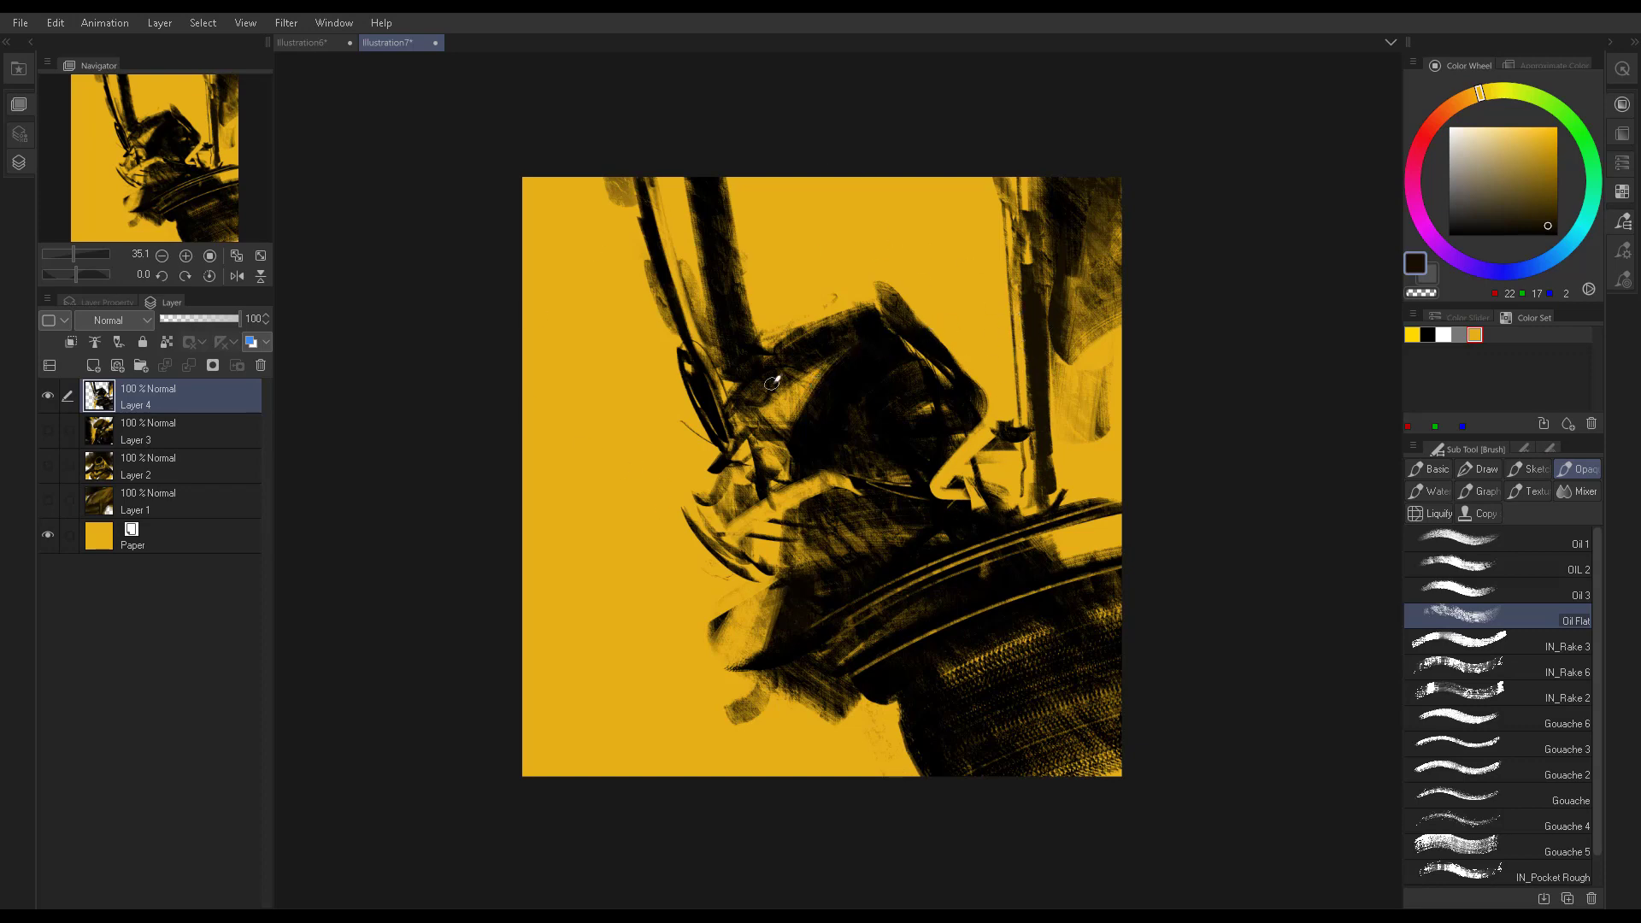
Repaint strokes along the helmet top and brush light yellow strokes over the helmet
left_click(926, 224, "alt")
mouse_move(830, 325)
left_mouse_down()
mouse_move(914, 316)
mouse_move(886, 331)
mouse_move(908, 309)
left_mouse_up()
left_click(889, 333, "alt")
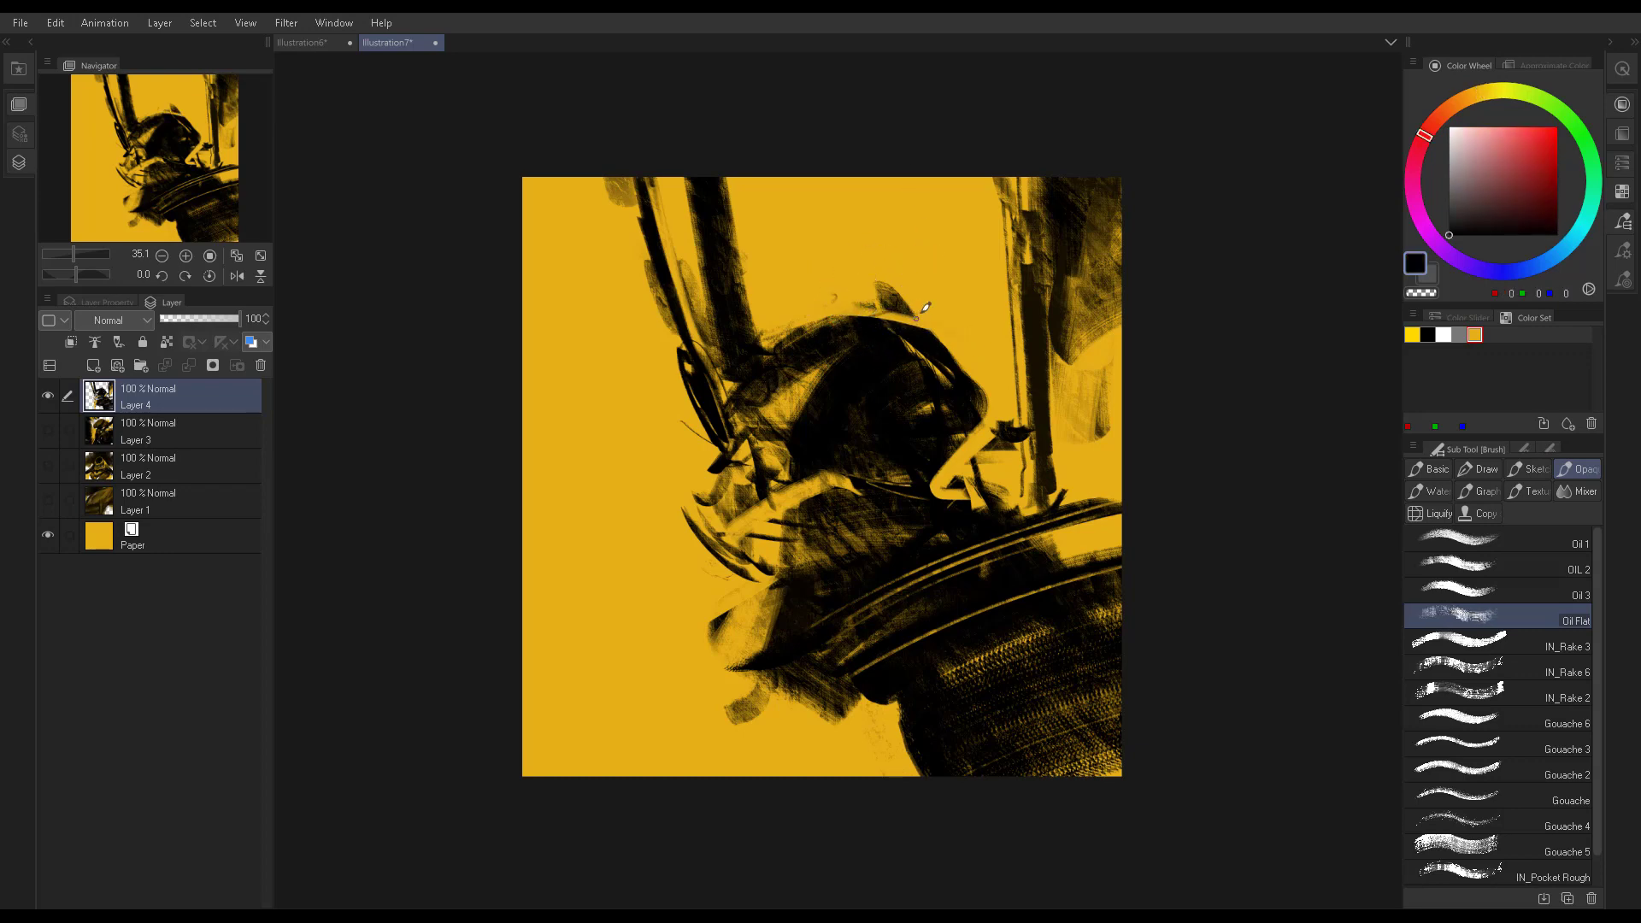
left_click(822, 381, "alt")
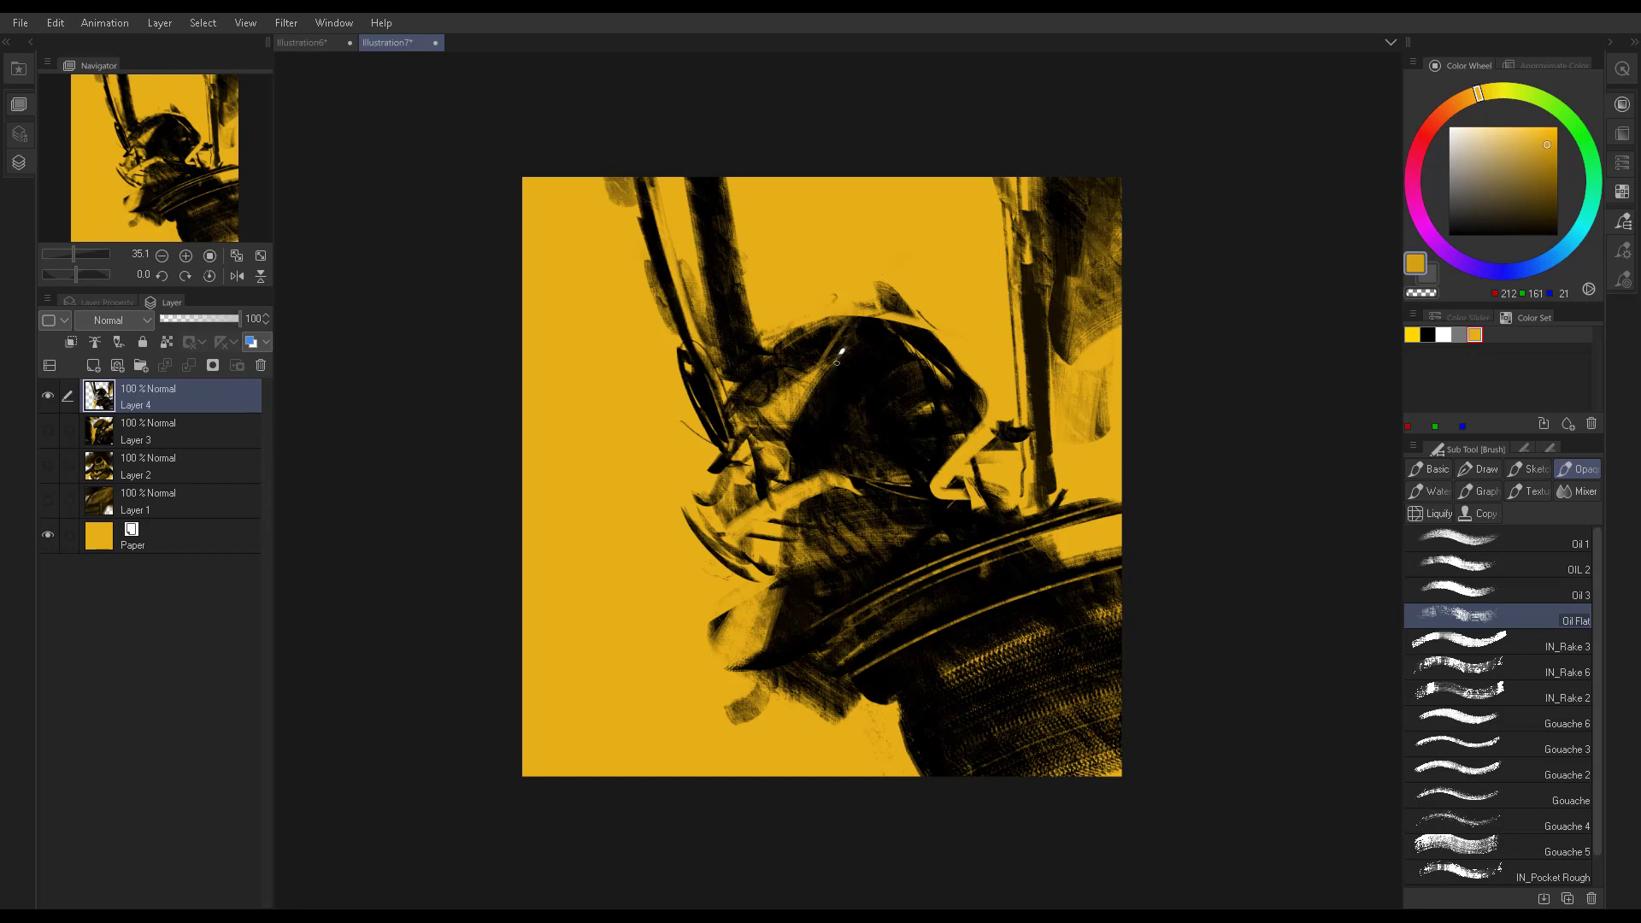
left_click(854, 280, "alt")
left_click_drag(821, 381, 927, 226)
Paint dark diagonal crest strokes radiating upward, touching them up with yellow
left_click(842, 359, "alt")
left_click_drag(889, 282, 911, 231)
left_click_drag(767, 331, 795, 253)
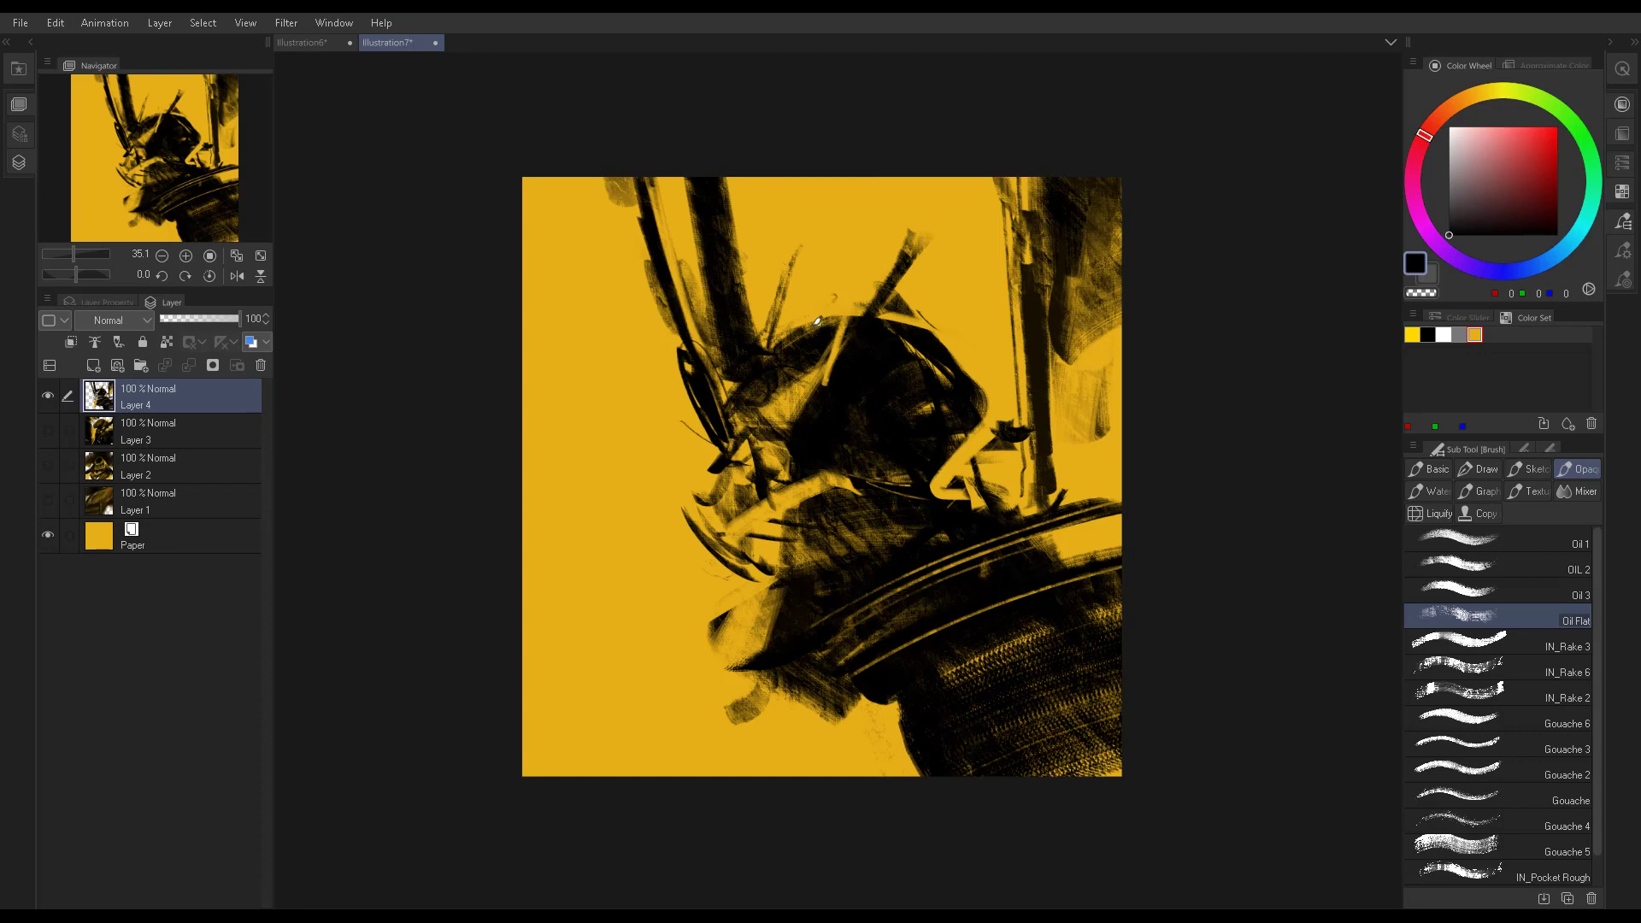
left_click_drag(856, 325, 1000, 231)
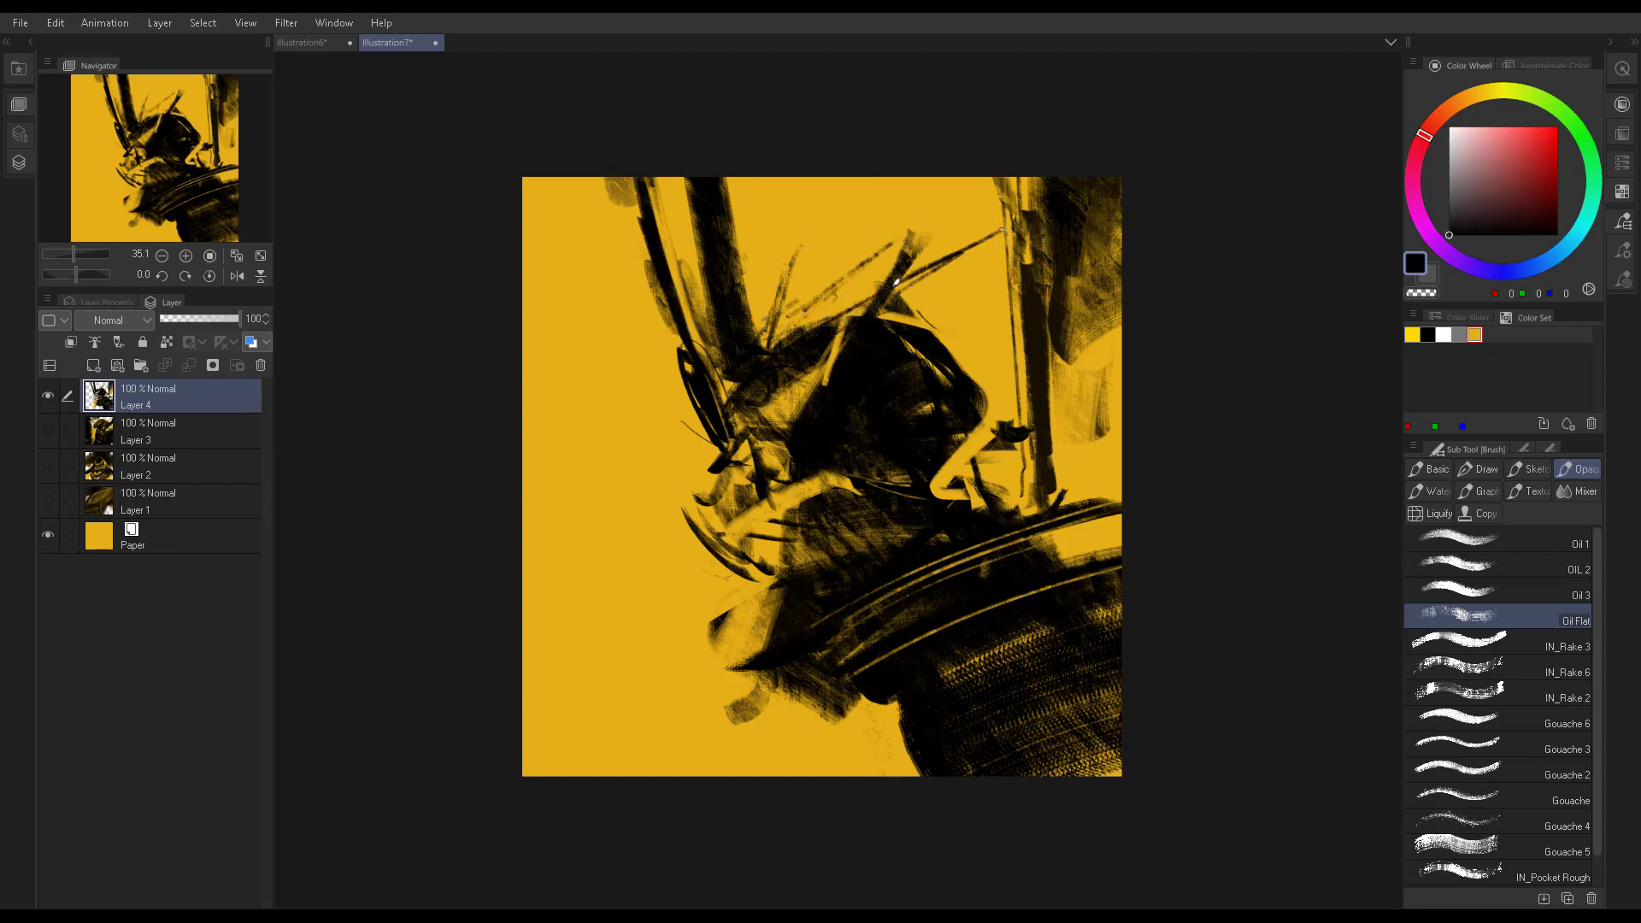
left_click(906, 256, "alt")
left_click_drag(863, 286, 931, 235)
left_click(873, 331, "alt")
mouse_move(863, 316)
left_mouse_down()
mouse_move(923, 244)
mouse_move(825, 355)
mouse_move(820, 462)
left_mouse_up()
Add strokes around the helmet centre and dark strokes along the lower-left edge
left_click(812, 385, "alt")
left_click(816, 453, "alt")
mouse_move(769, 402)
left_mouse_down()
mouse_move(836, 455)
mouse_move(791, 406)
left_mouse_up()
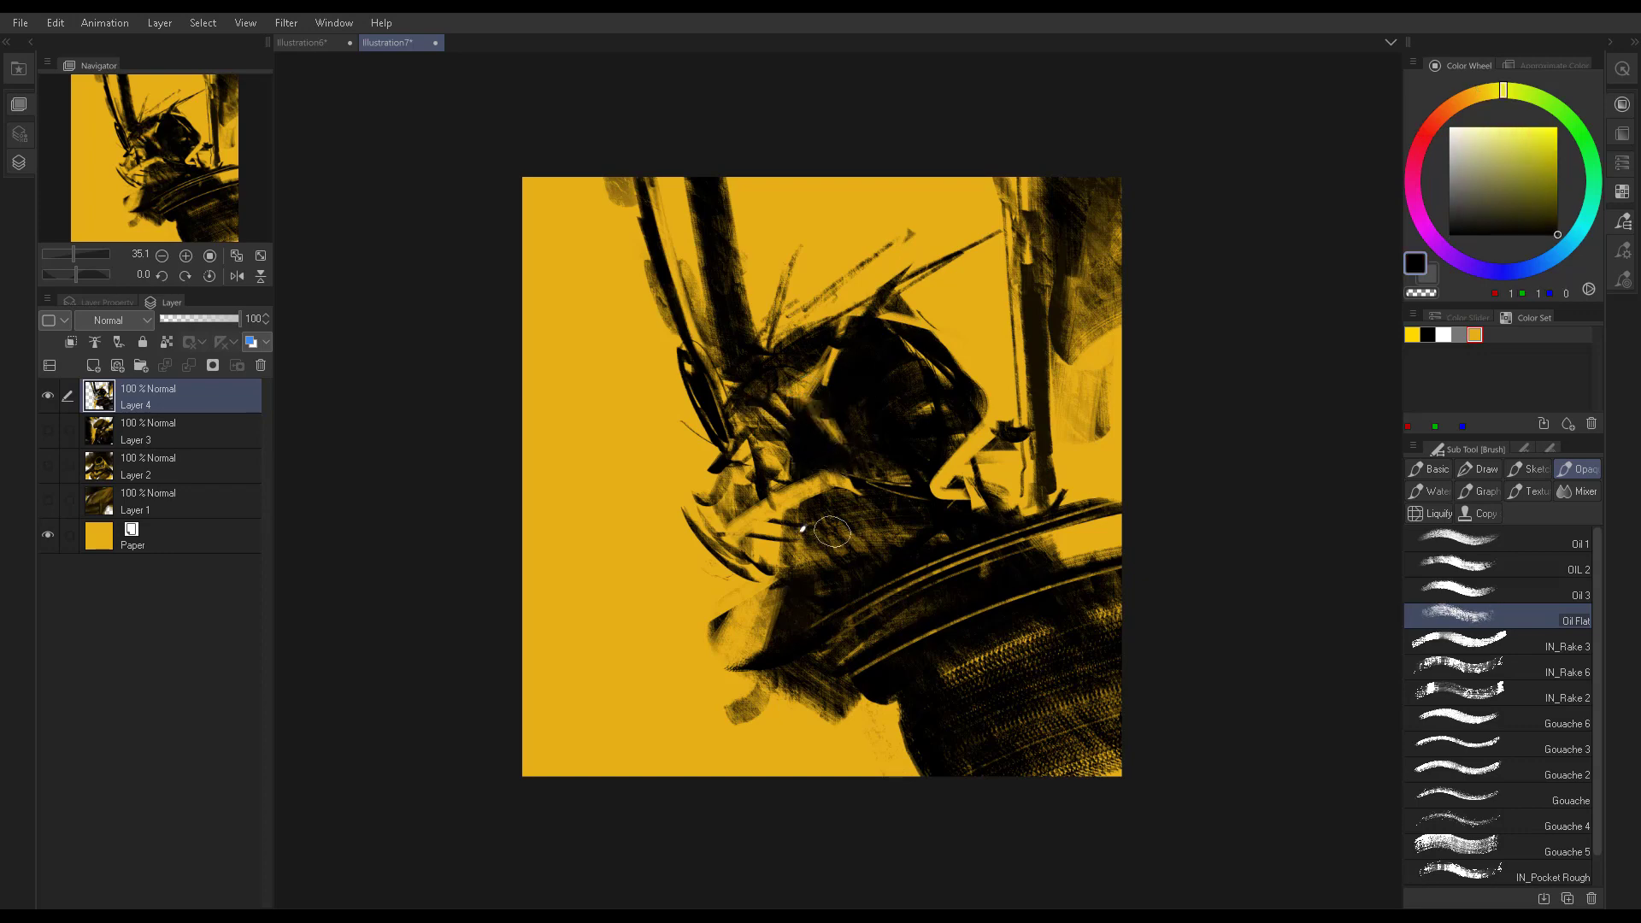
left_click(706, 624, "alt")
left_click(874, 686, "alt")
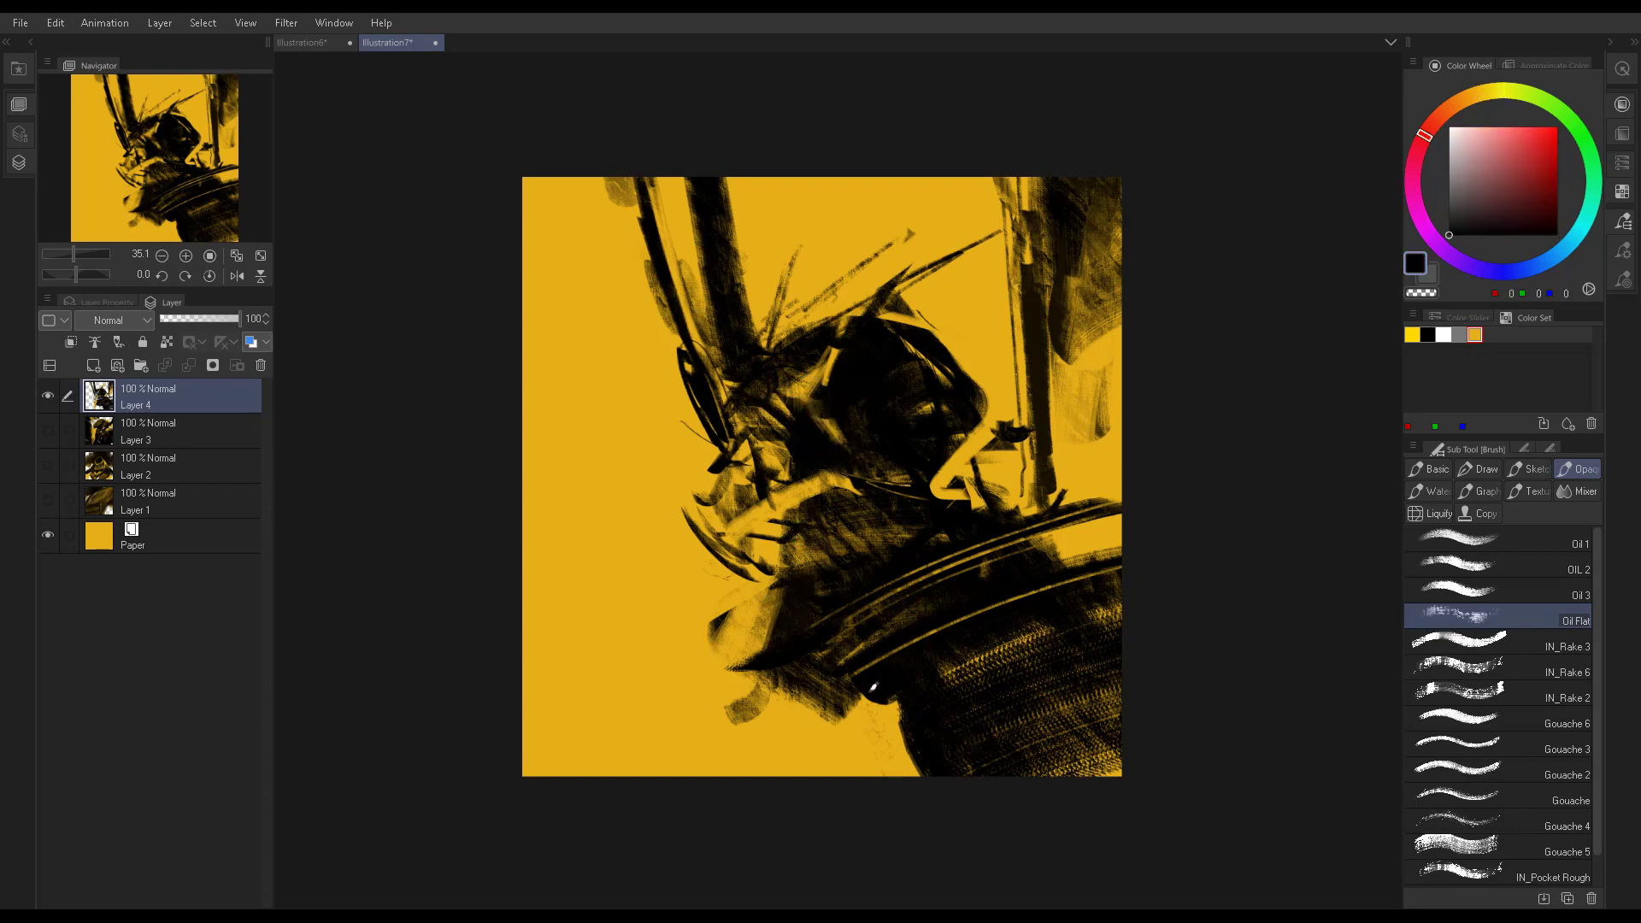
left_click_drag(773, 628, 692, 684)
mouse_move(747, 598)
left_mouse_down()
mouse_move(684, 645)
mouse_move(696, 650)
left_mouse_up()
Extend dark streaks at lower left, then rework the brown area with yellow
left_click(752, 607, "alt")
mouse_move(727, 718)
left_mouse_down()
mouse_move(752, 605)
mouse_move(678, 658)
mouse_move(720, 733)
mouse_move(598, 697)
left_mouse_up()
left_click(722, 650, "alt")
left_click(590, 684, "alt")
mouse_move(650, 752)
left_mouse_down()
mouse_move(598, 718)
mouse_move(585, 680)
mouse_move(662, 659)
left_mouse_up()
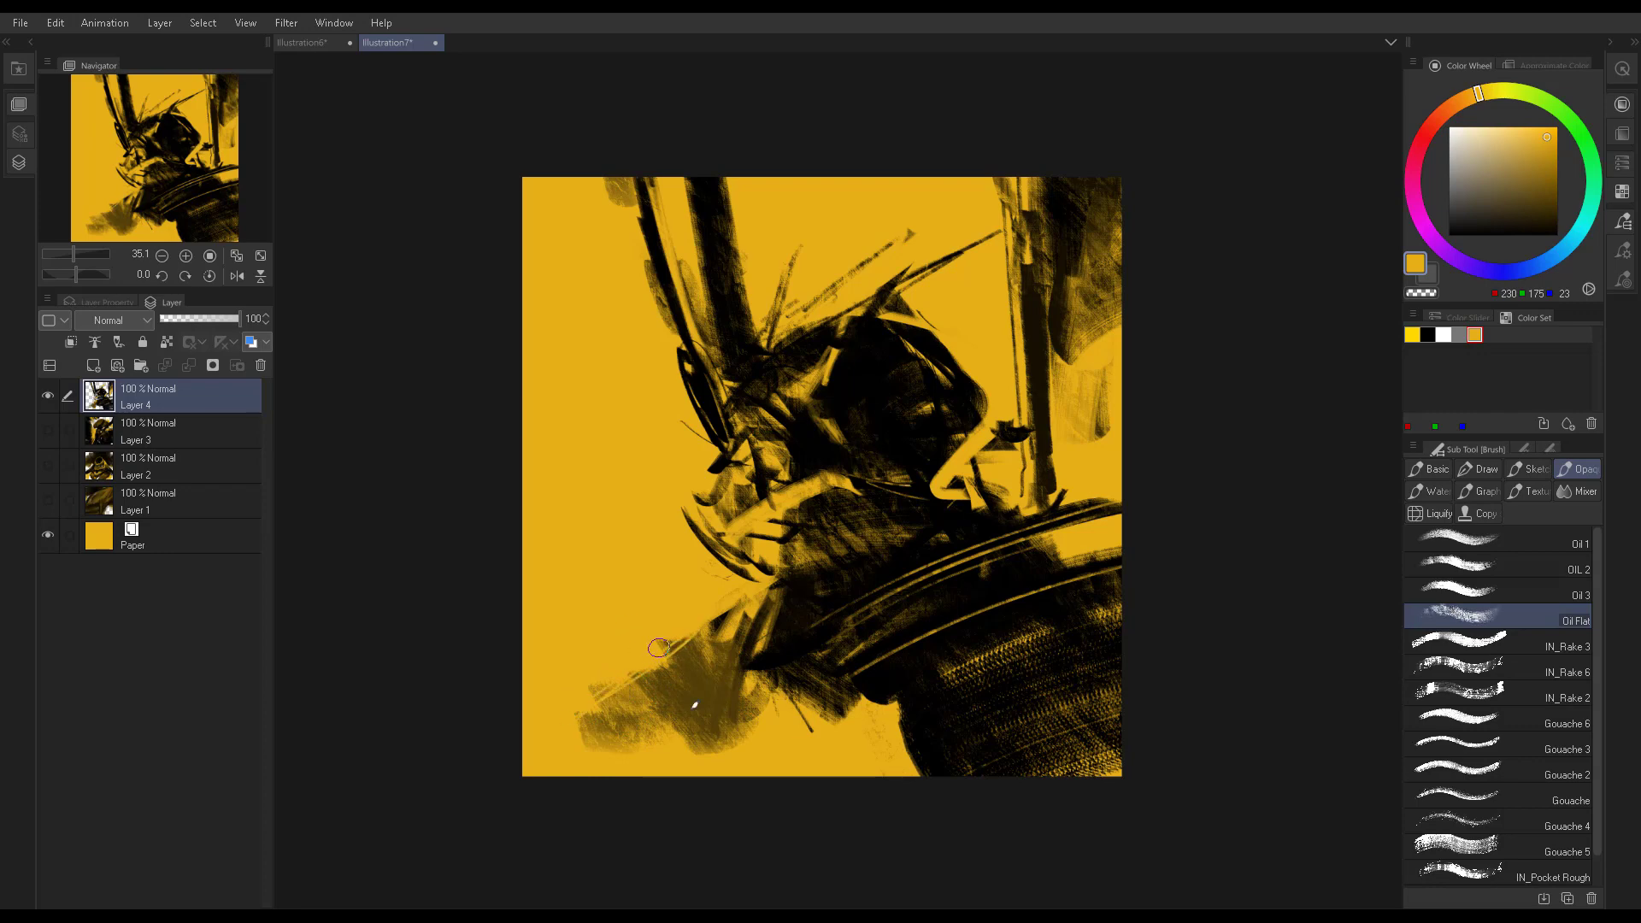
left_click_drag(760, 645, 671, 740)
left_click_drag(667, 675, 577, 744)
Paint ochre streaks over the lower-left edge and dark brown over the light ochre patch
left_click(698, 643, "alt")
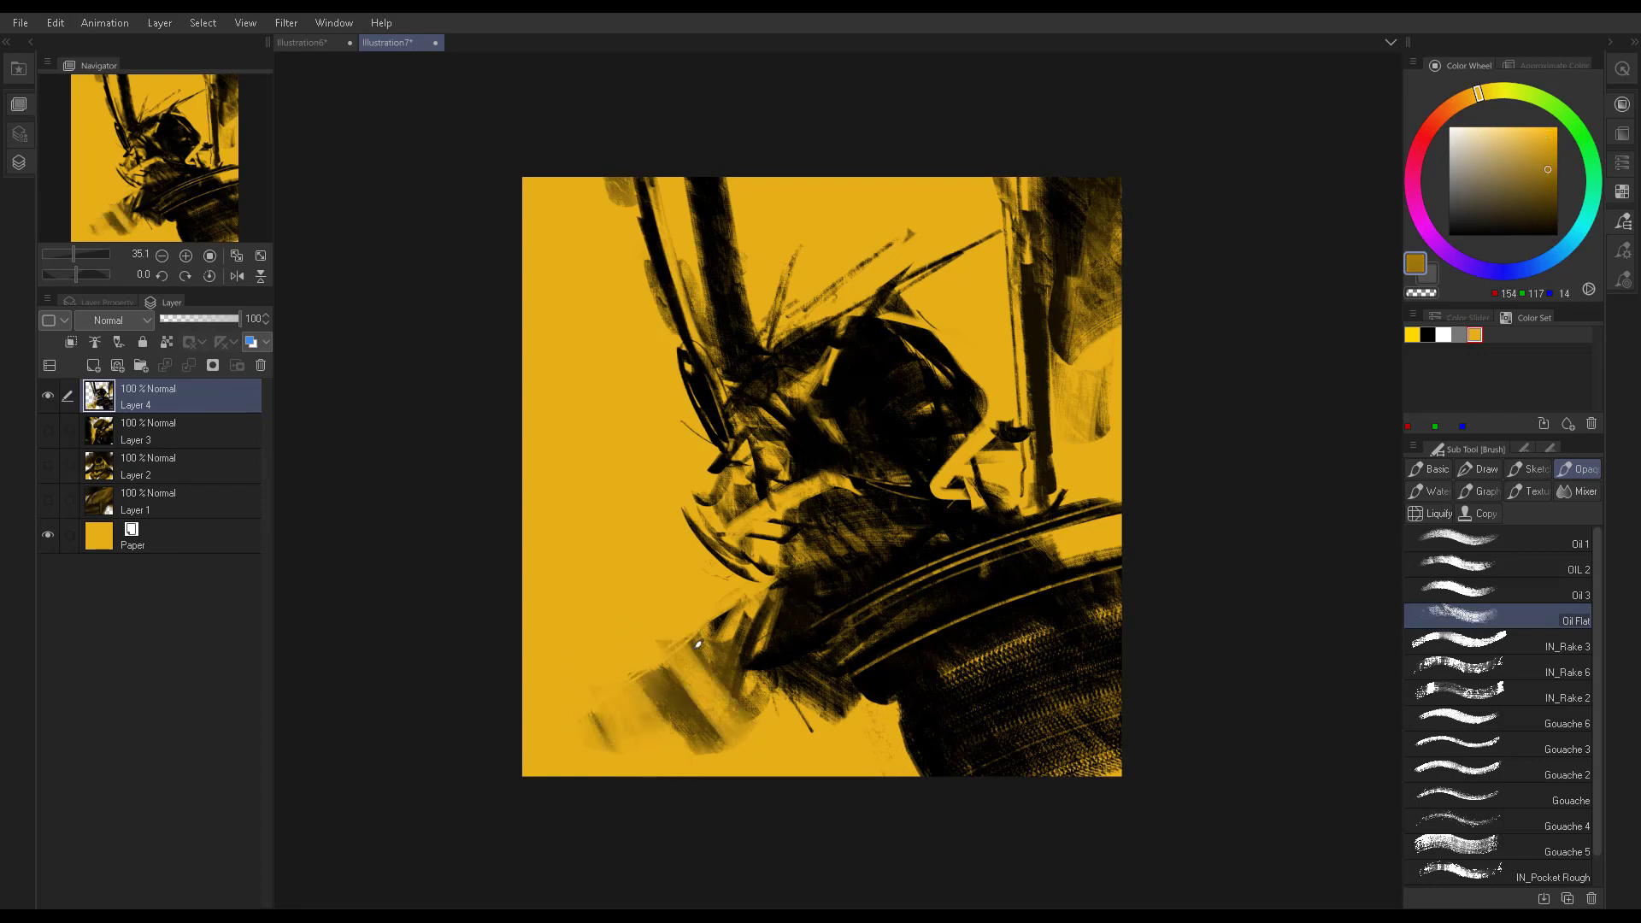
left_click(710, 675, "alt")
mouse_move(659, 623)
left_mouse_down()
mouse_move(722, 709)
mouse_move(744, 633)
mouse_move(599, 722)
mouse_move(525, 709)
left_mouse_up()
left_click(752, 607, "alt")
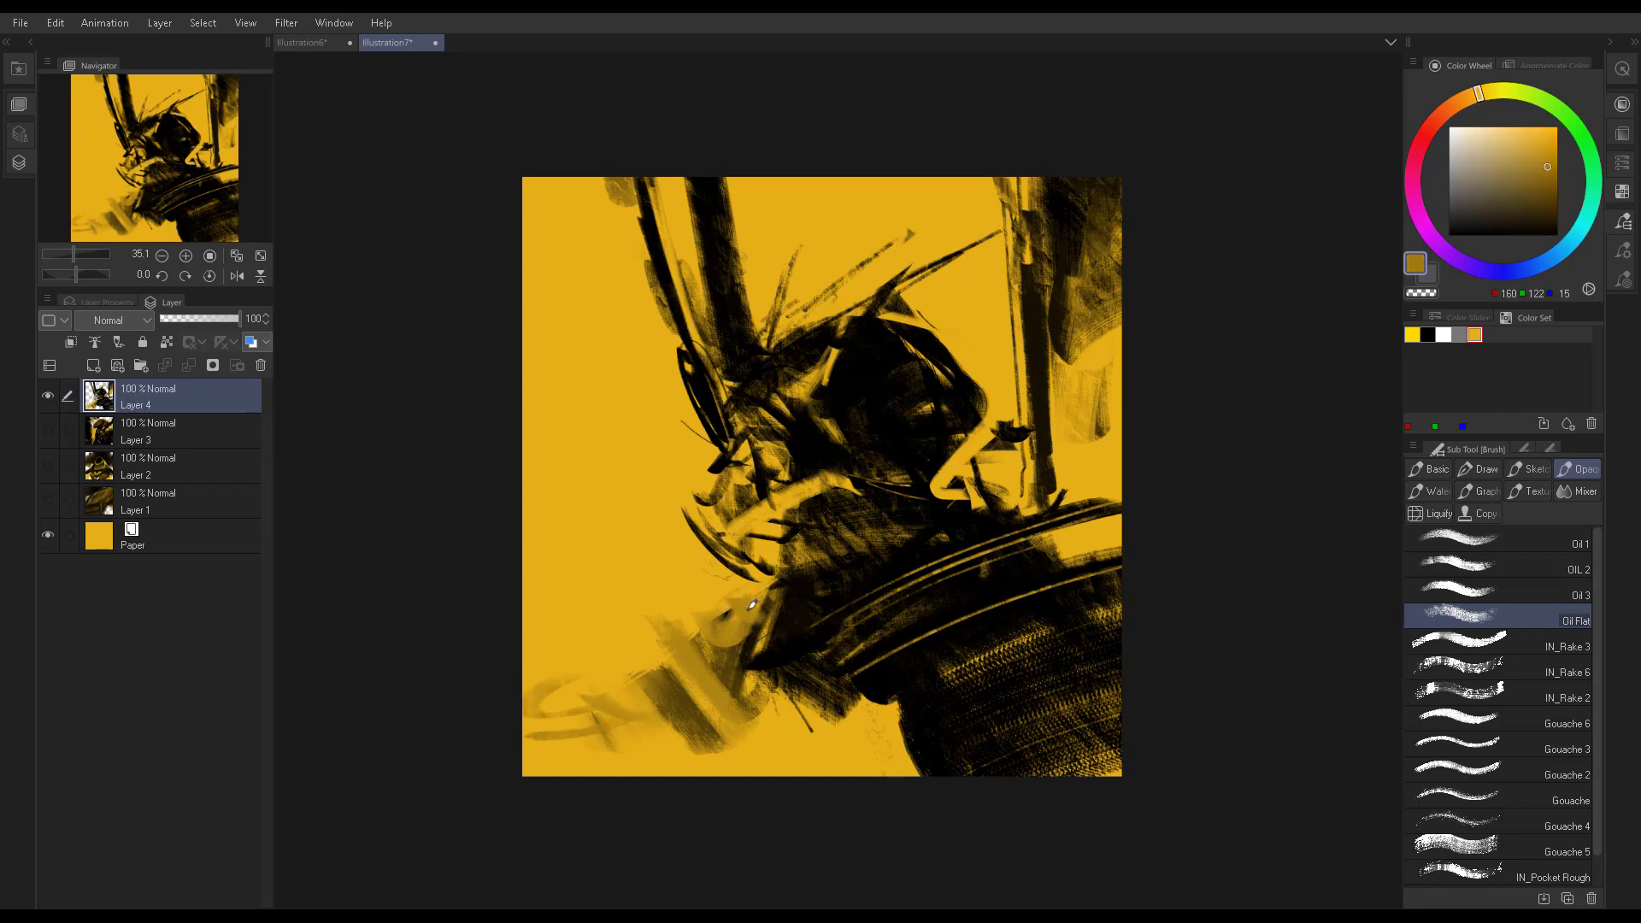
left_click(722, 608, "alt")
mouse_move(705, 594)
left_mouse_down()
mouse_move(786, 631)
mouse_move(774, 620)
mouse_move(757, 637)
left_mouse_up()
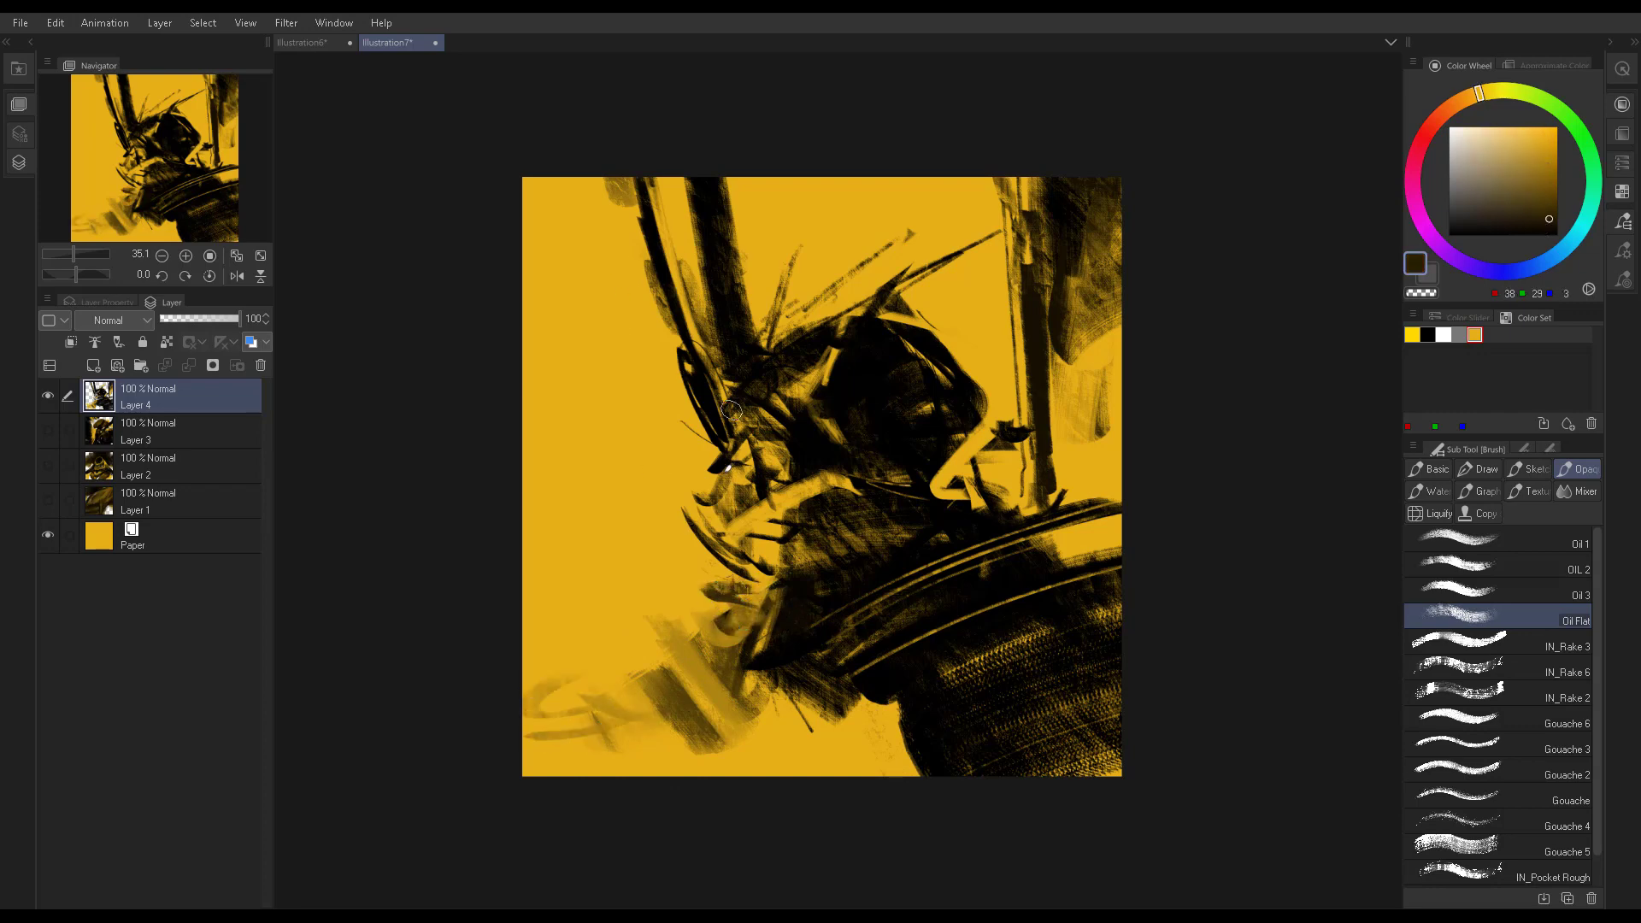
Darken the yellow patches and white glint around the helmet's eye with near-black
left_click(765, 475, "alt")
mouse_move(772, 453)
left_mouse_down()
mouse_move(739, 432)
mouse_move(788, 464)
mouse_move(759, 517)
left_mouse_up()
left_click(794, 462, "alt")
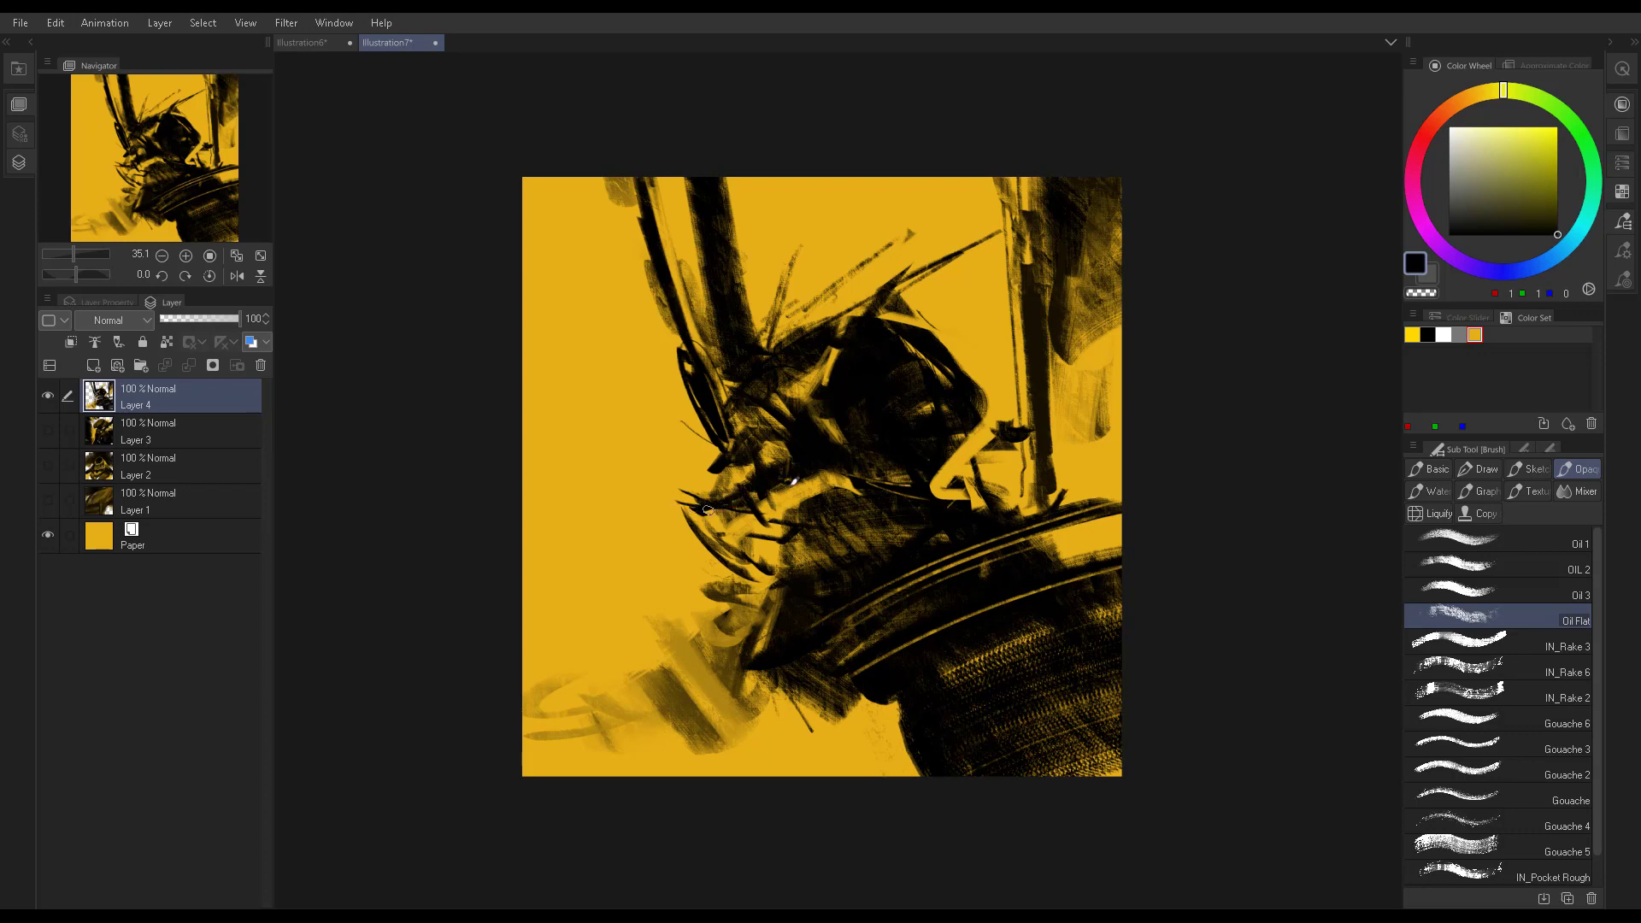
left_click(778, 487, "alt")
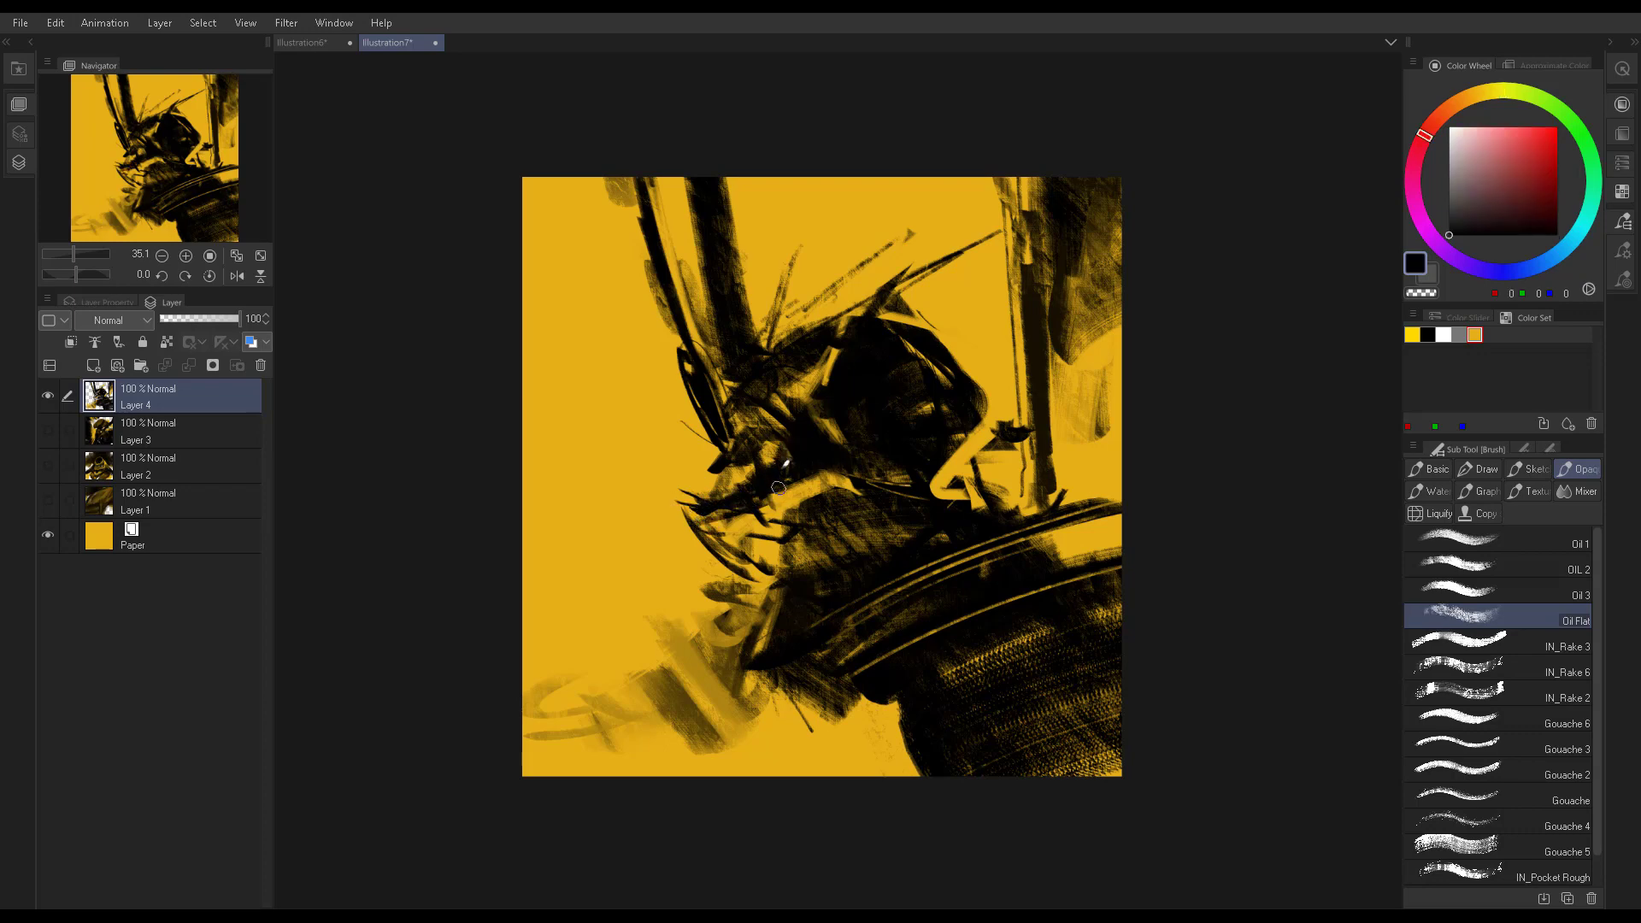
left_click(776, 498, "alt")
mouse_move(745, 520)
left_mouse_down()
mouse_move(753, 492)
mouse_move(769, 559)
mouse_move(821, 478)
left_mouse_up()
left_click(842, 476, "alt")
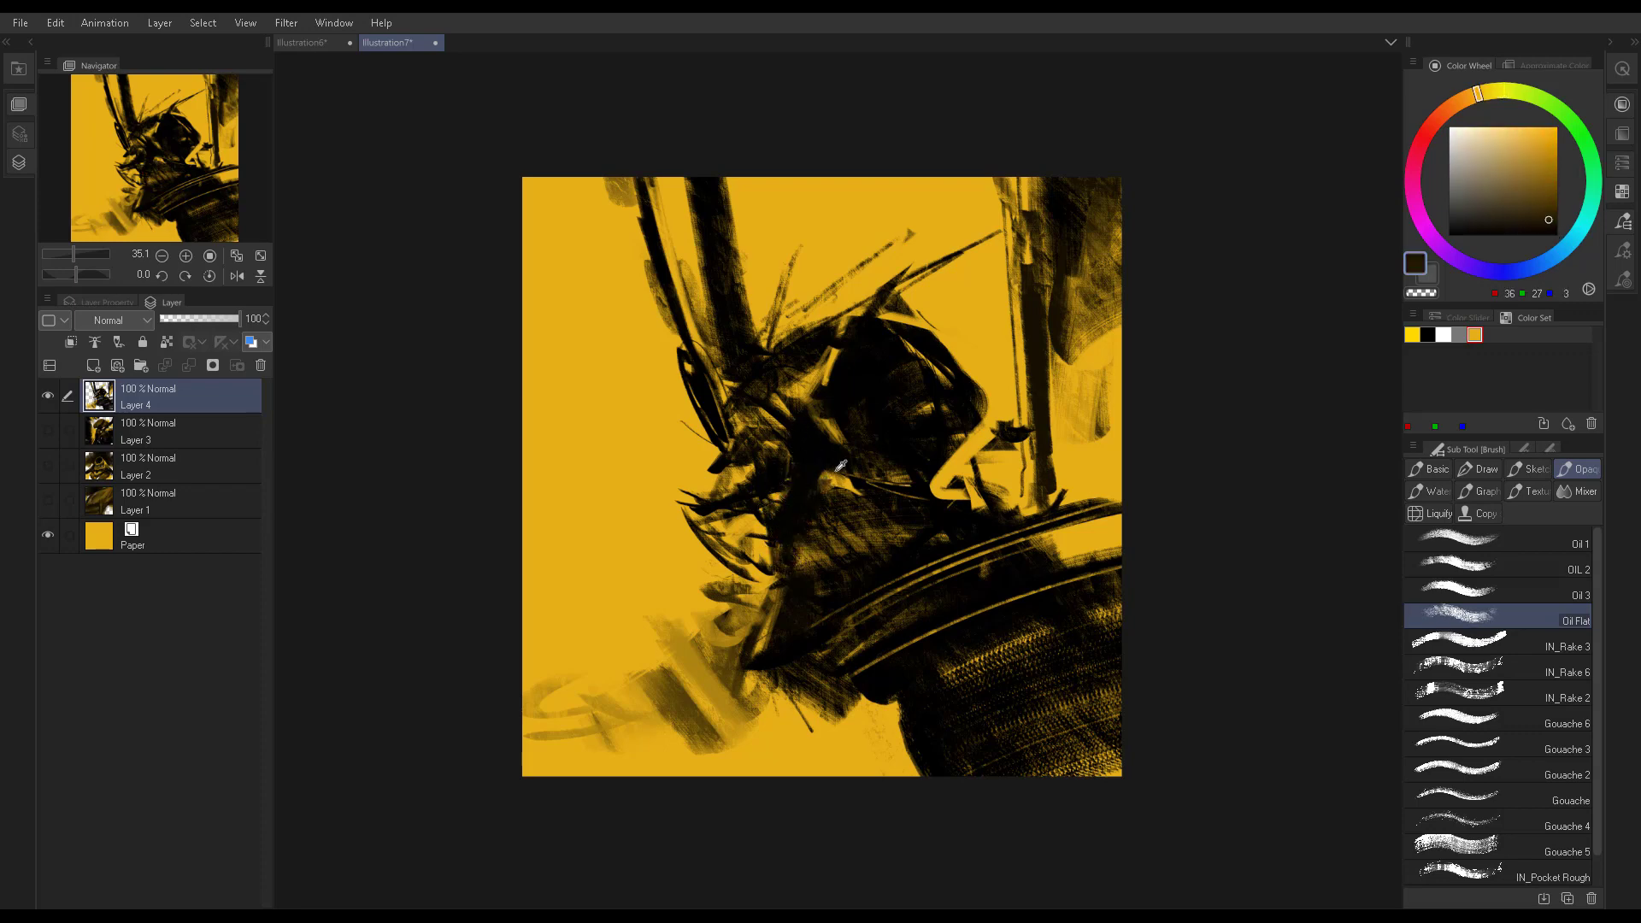
left_click(788, 395, "alt")
Rework the upper helmet crest with ochre and dark diagonal Oil Flat strokes
left_click(764, 417, "alt")
left_click(835, 363, "alt")
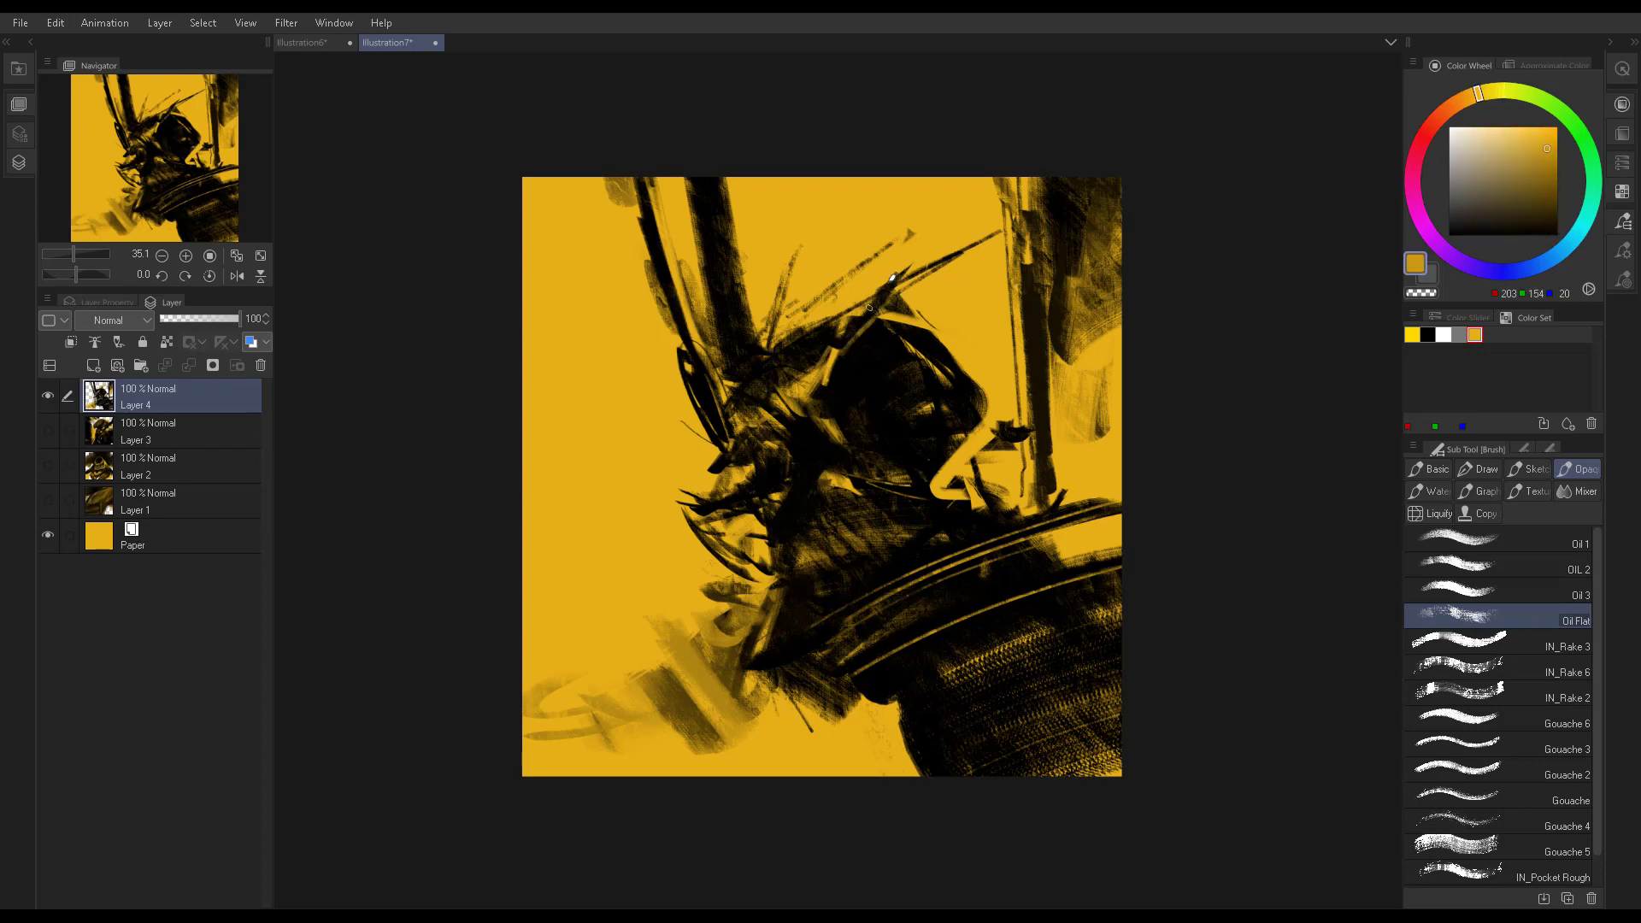
mouse_move(892, 278)
left_mouse_down()
mouse_move(832, 323)
mouse_move(882, 264)
left_mouse_up()
left_click(811, 328, "alt")
mouse_move(823, 326)
left_mouse_down()
mouse_move(974, 218)
mouse_move(877, 333)
mouse_move(881, 269)
left_mouse_up()
left_click(858, 331, "alt")
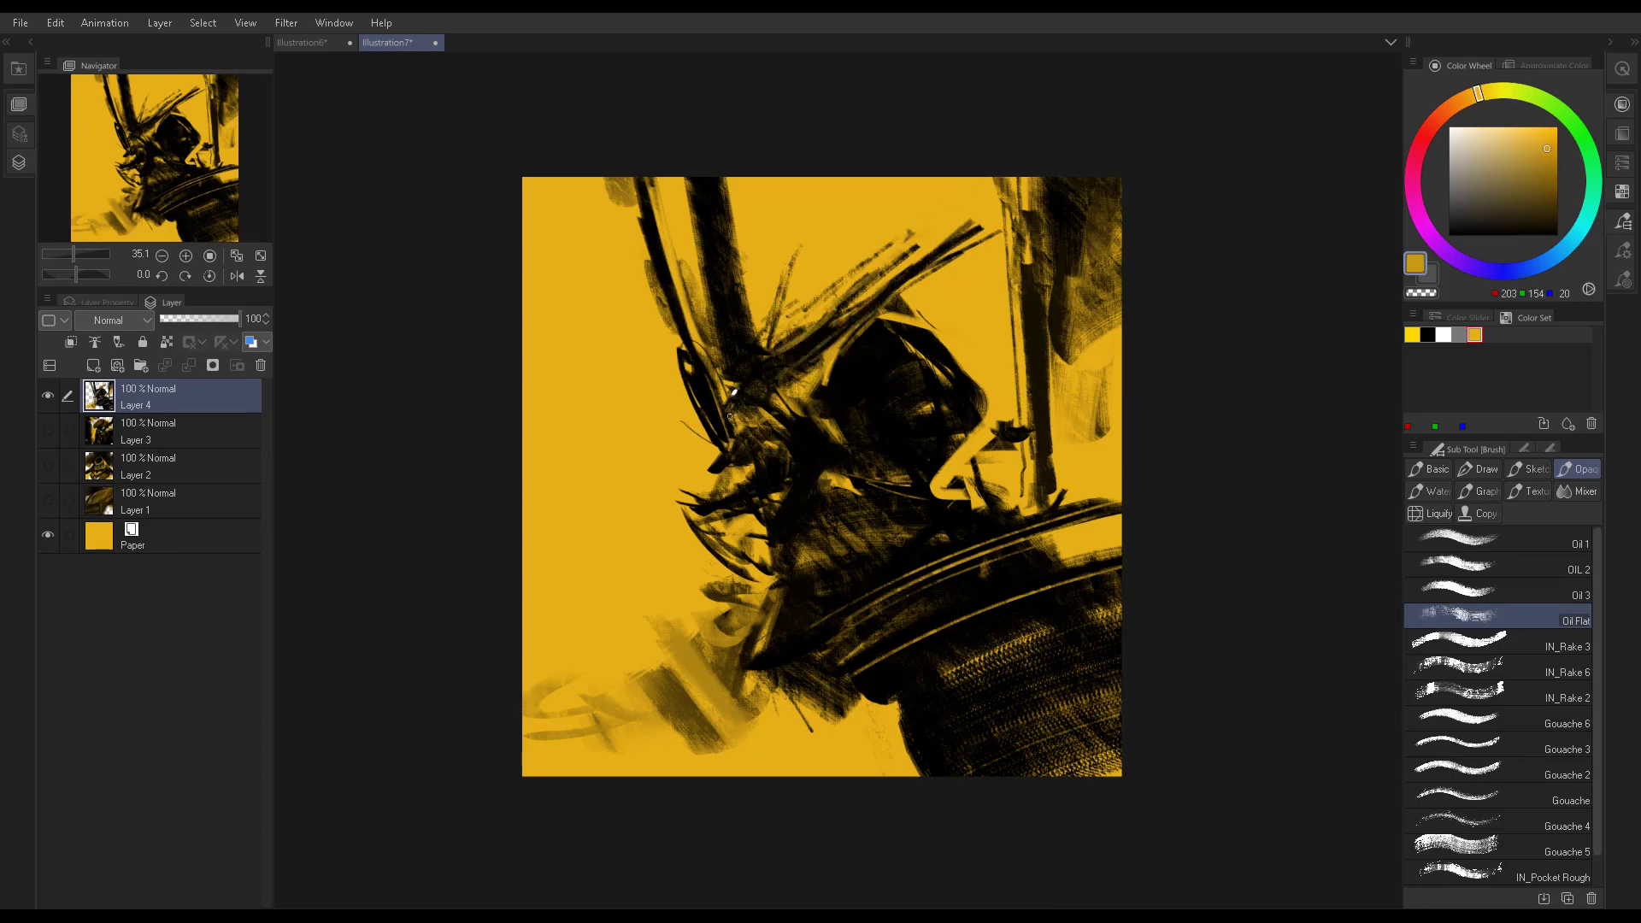
Reshape the helmet's left edge with yellow-ochre strokes
left_click(711, 374, "alt")
left_click(701, 374, "alt")
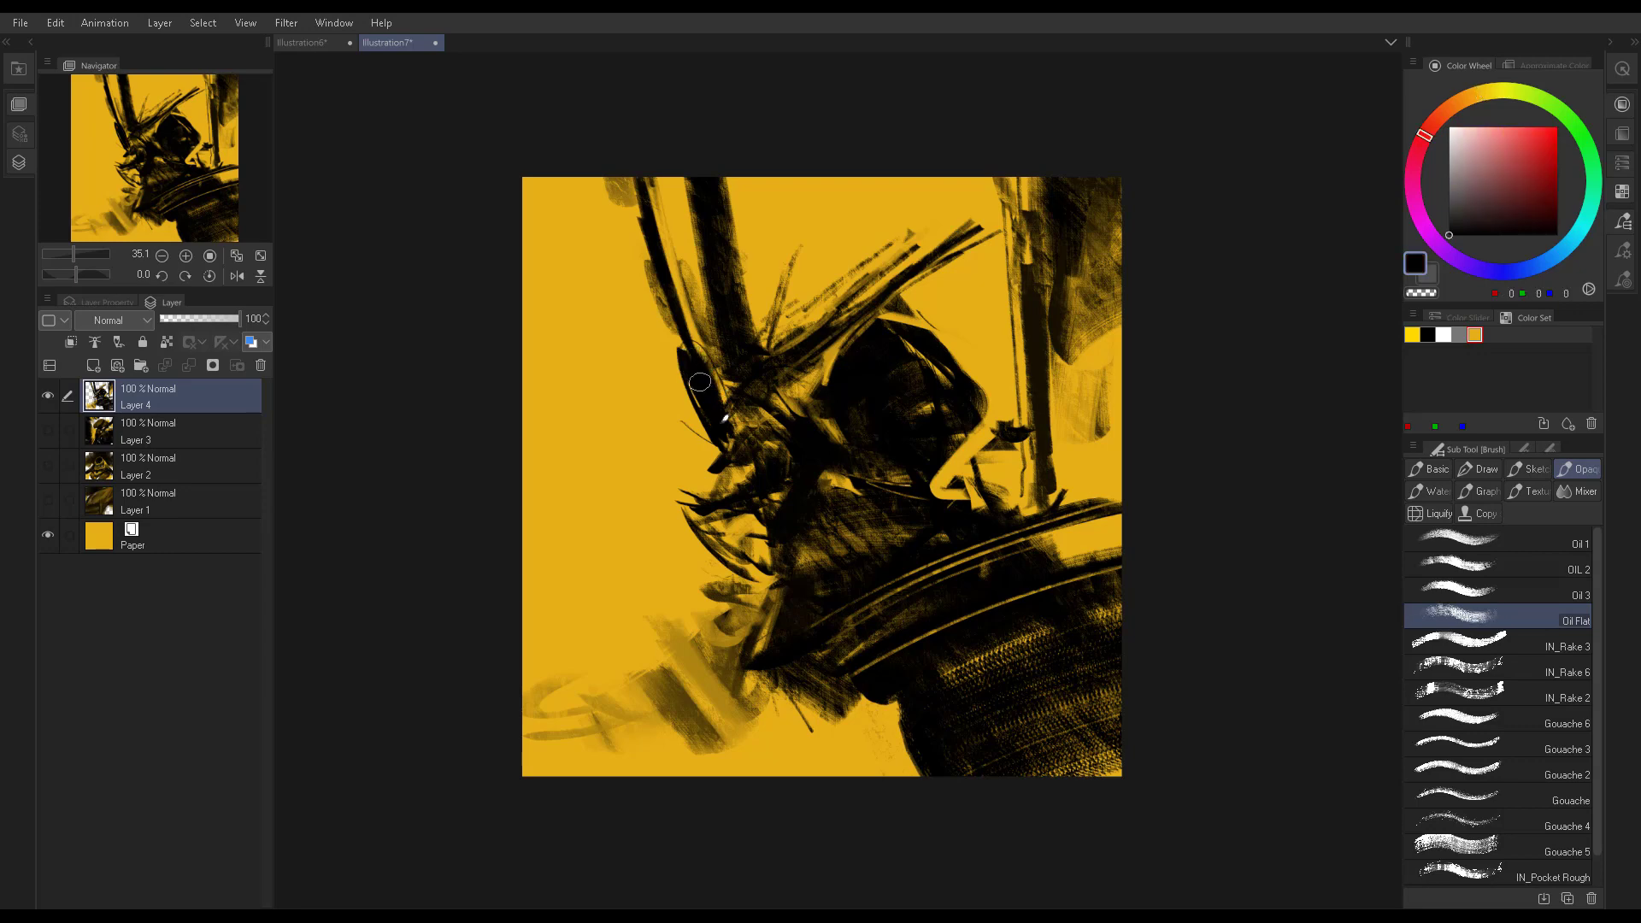
left_click(711, 361, "alt")
left_click_drag(669, 359, 705, 453)
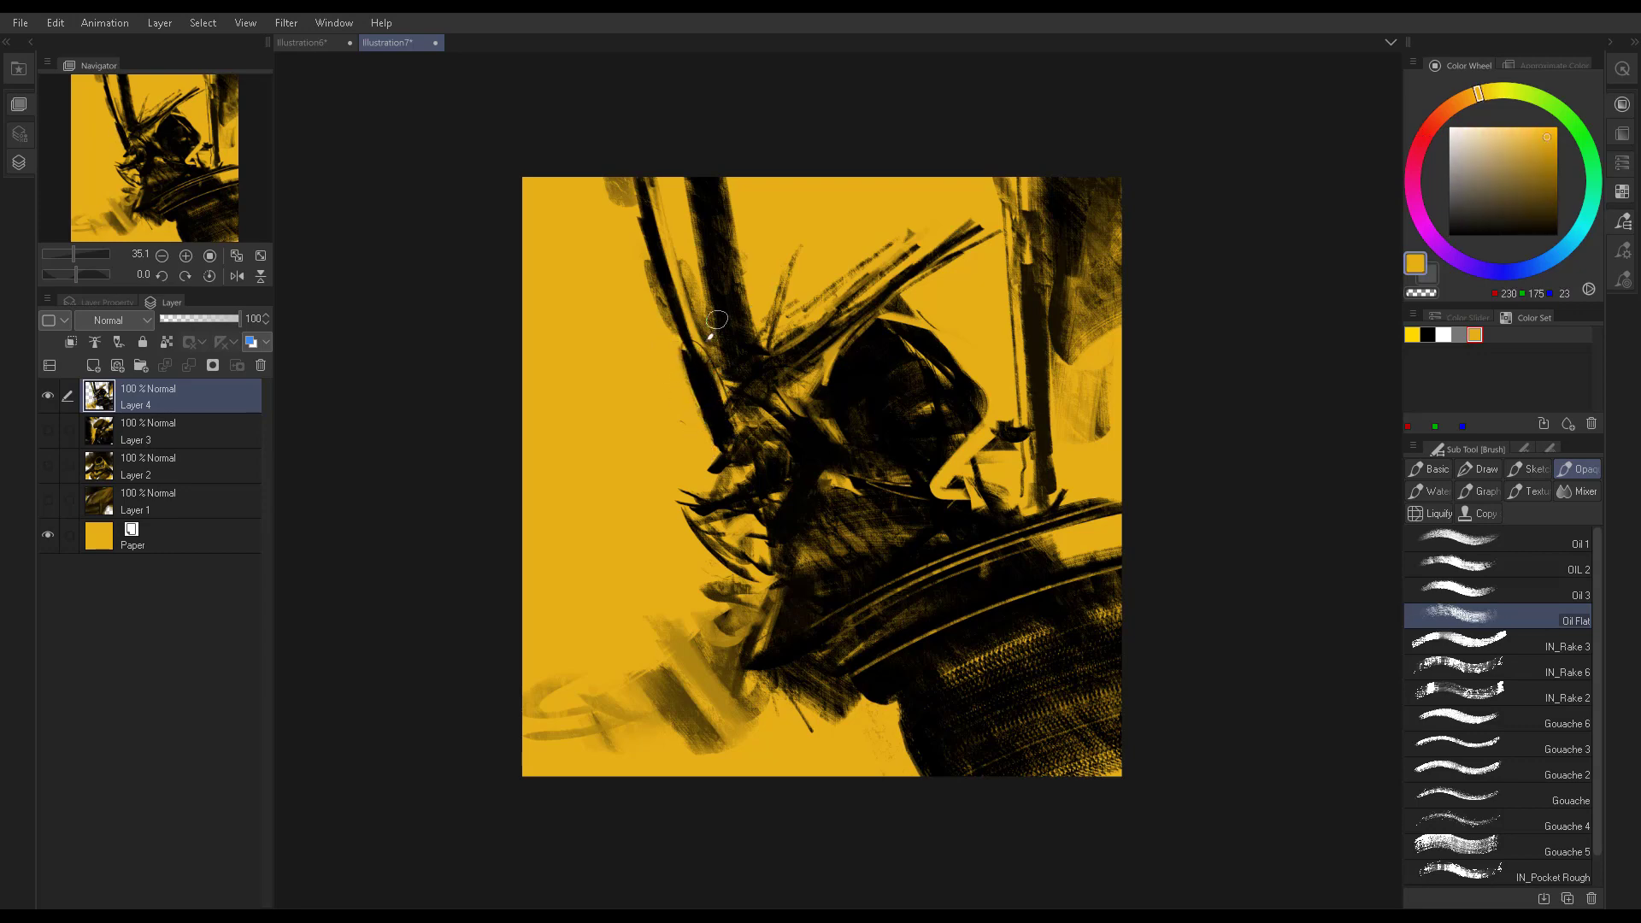
left_click_drag(683, 357, 711, 425)
Repaint the long diagonal pole on the left in near-black, partly covered with yellow
left_click(679, 314, "alt")
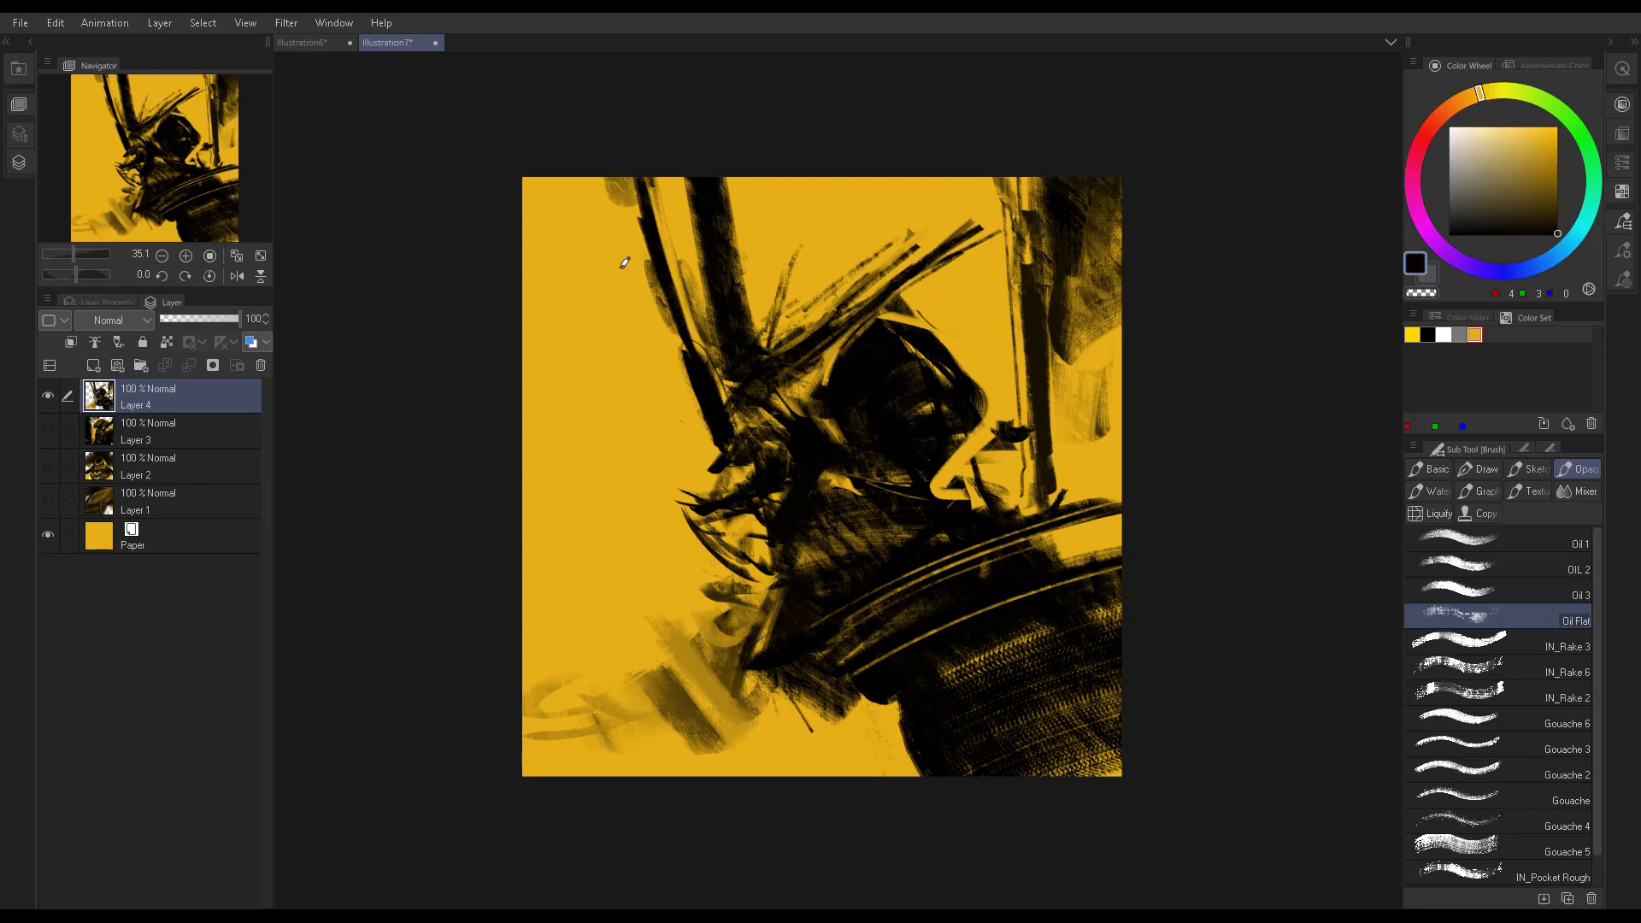
left_click(666, 244, "alt")
left_click_drag(639, 167, 694, 342)
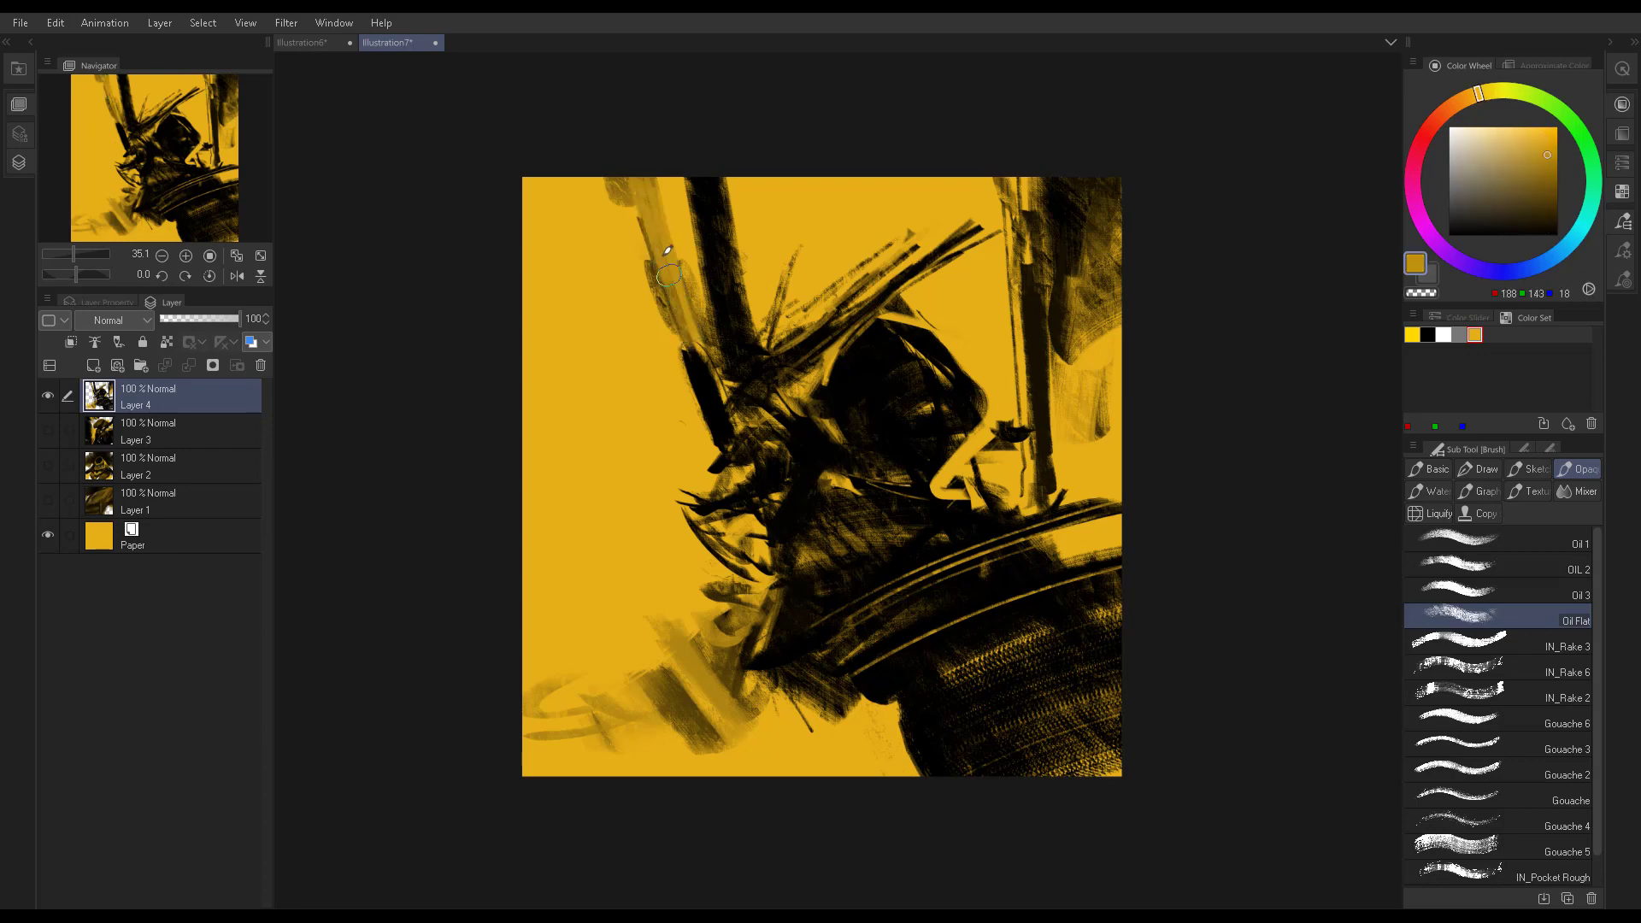
left_click(718, 295, "alt")
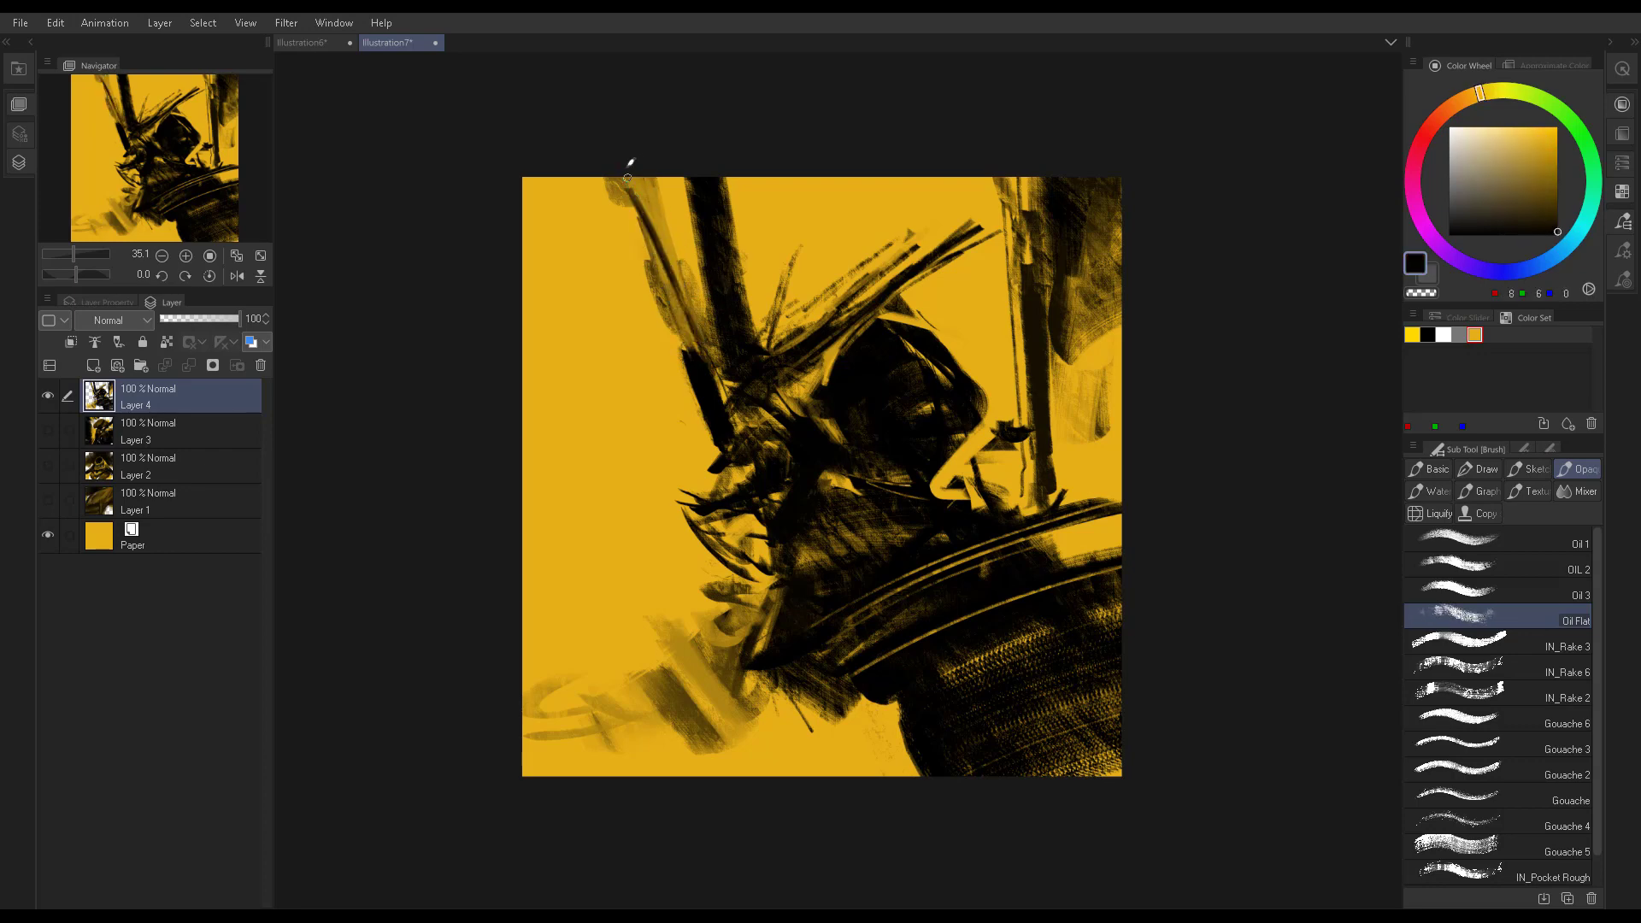
left_click_drag(628, 166, 715, 372)
left_click(683, 227, "alt")
left_click_drag(652, 169, 709, 323)
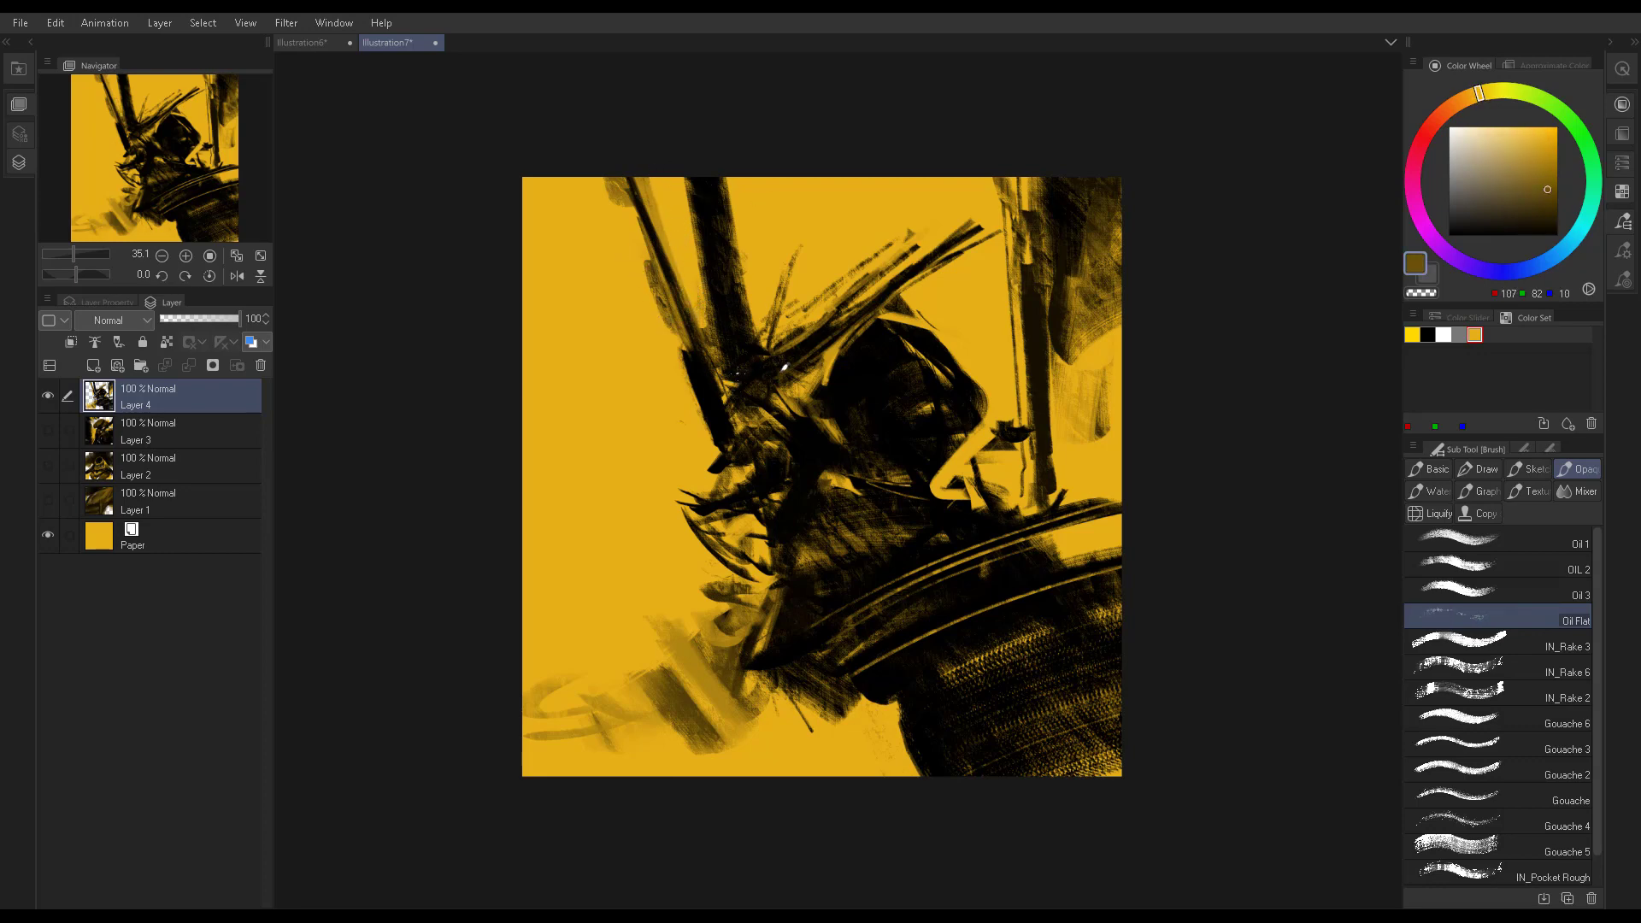
Paint yellow highlight strokes along the face's left edge
left_click(842, 475, "alt")
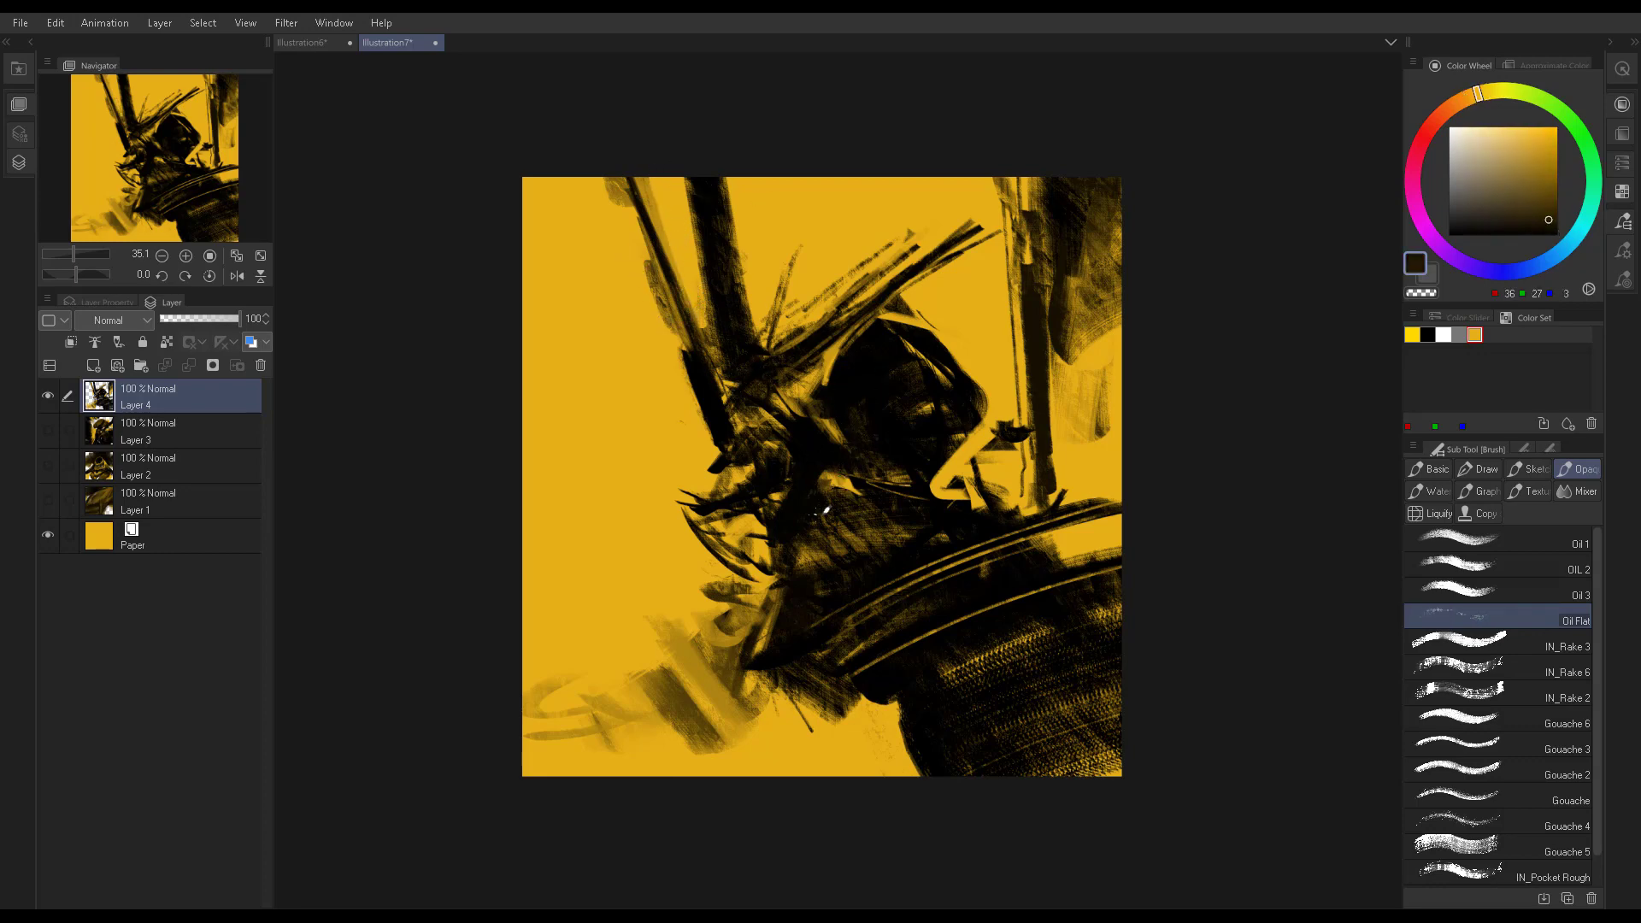
left_click(764, 521, "alt")
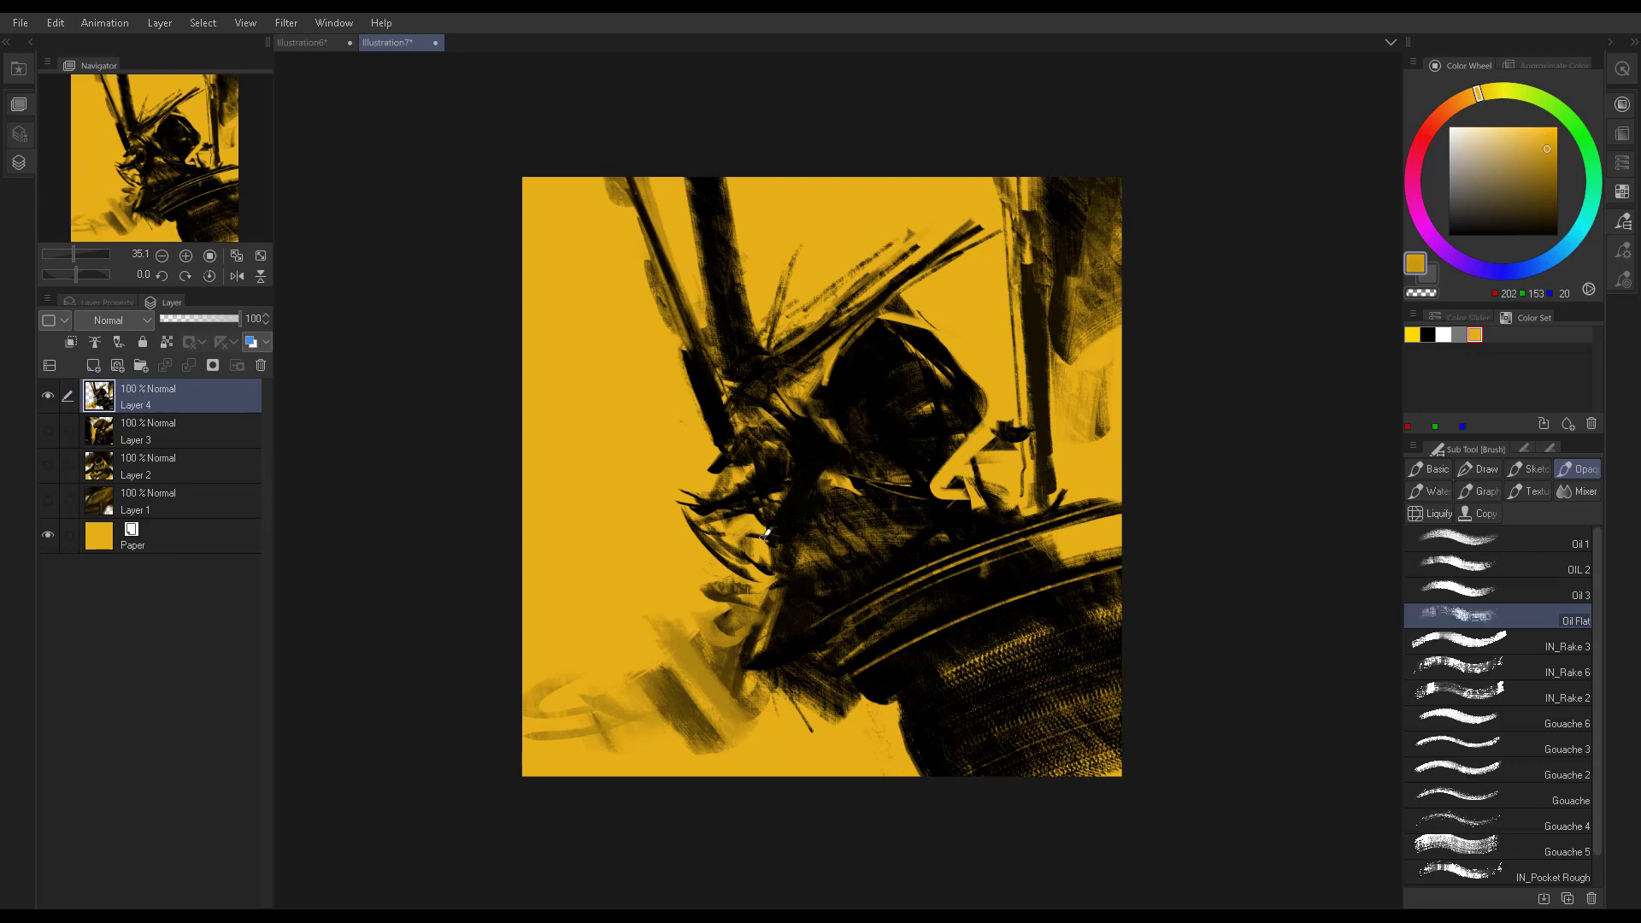
left_click(761, 479, "alt")
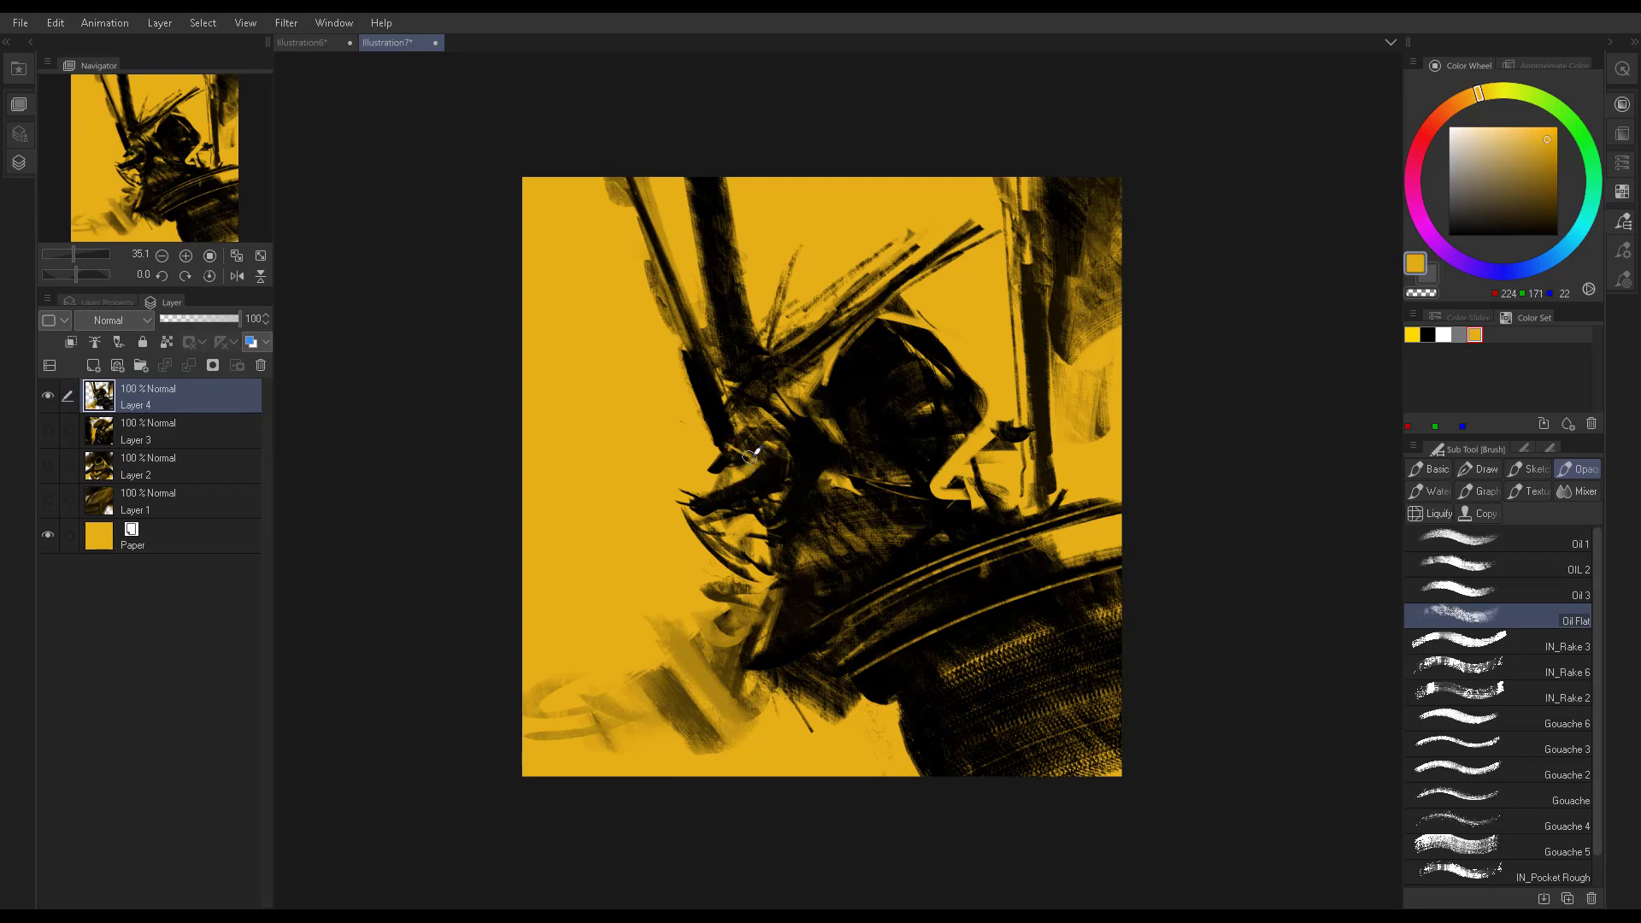
left_click(752, 458, "alt")
left_click(682, 531, "alt")
mouse_move(682, 530)
left_mouse_down()
mouse_move(722, 513)
mouse_move(735, 598)
left_mouse_up()
left_click(757, 483, "alt")
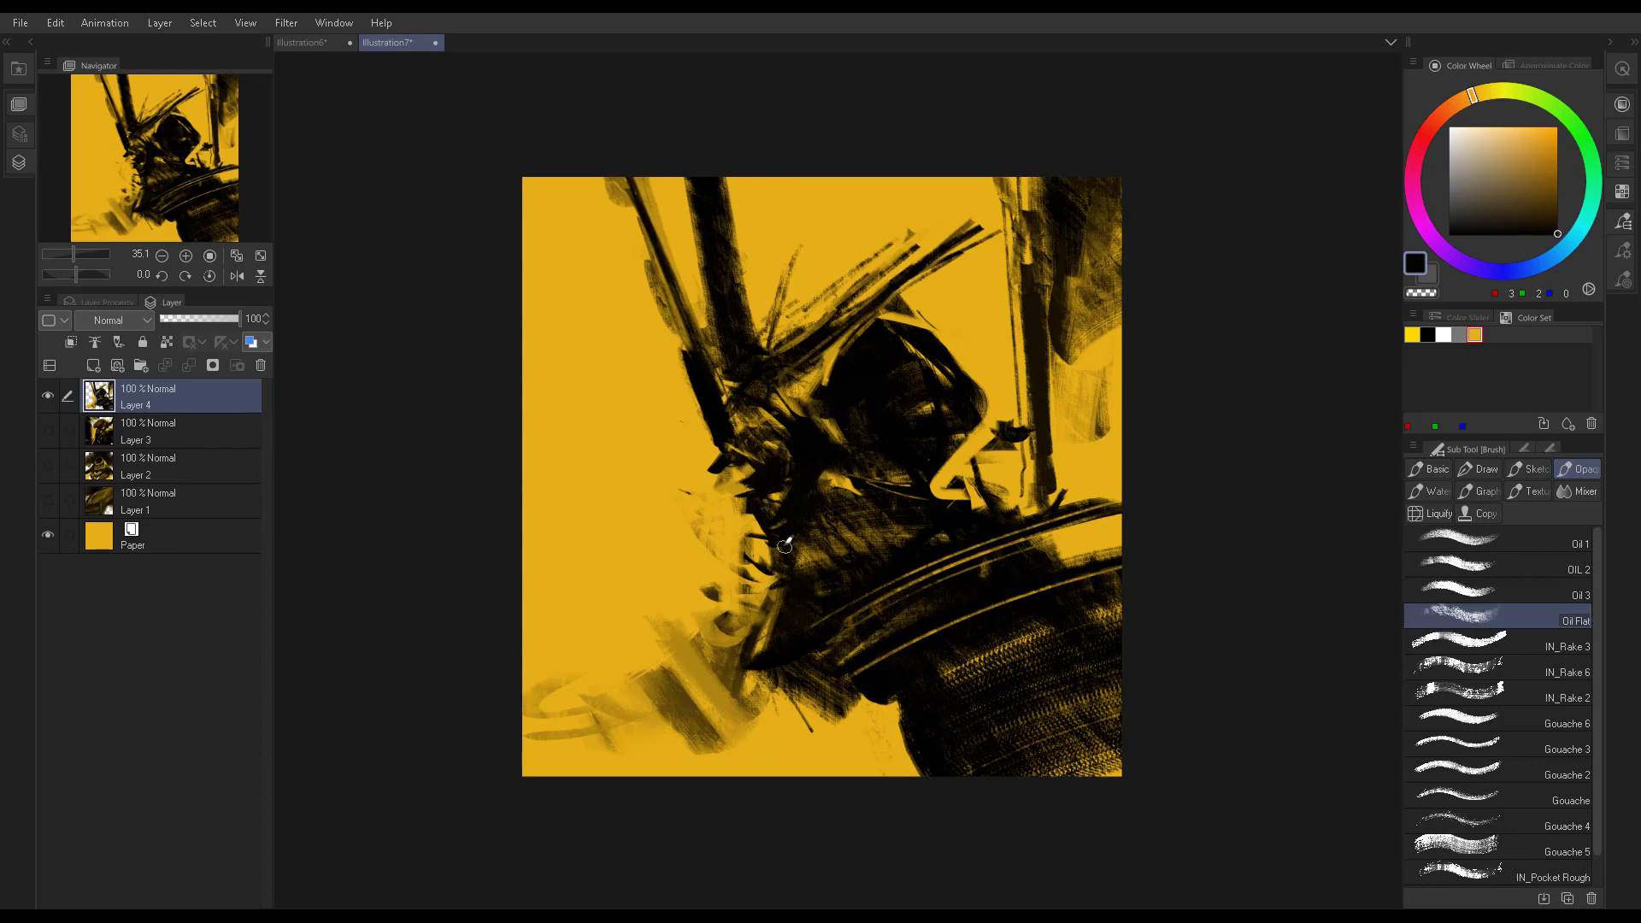
Add dark vertical strokes near the bottom of the canvas
left_click(782, 494, "alt")
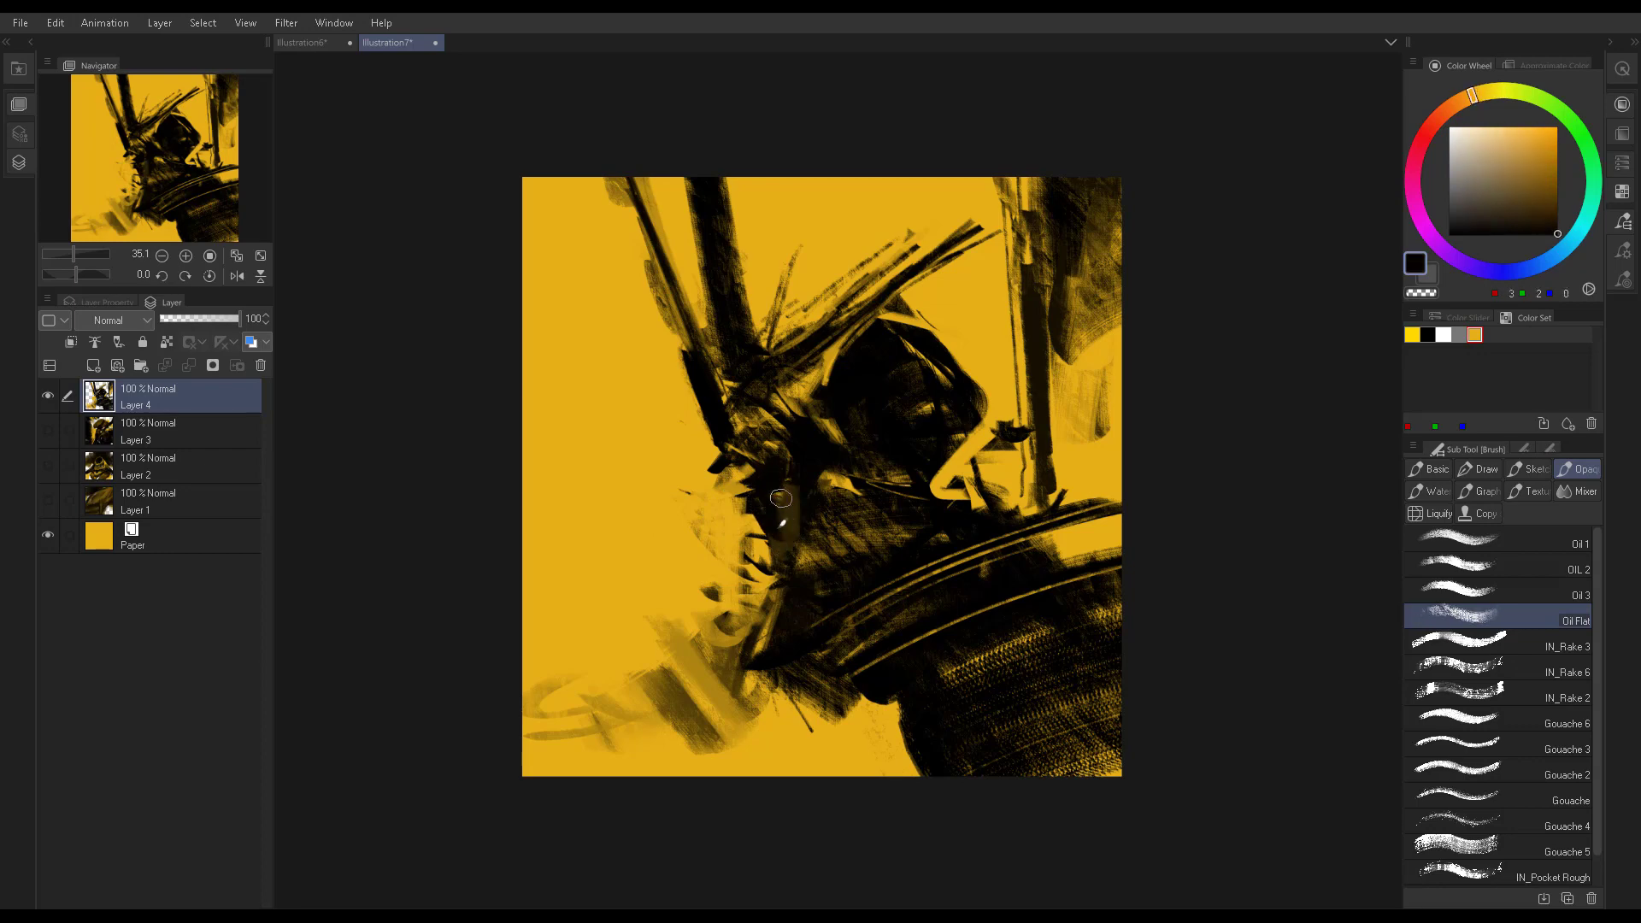
left_click(784, 542, "alt")
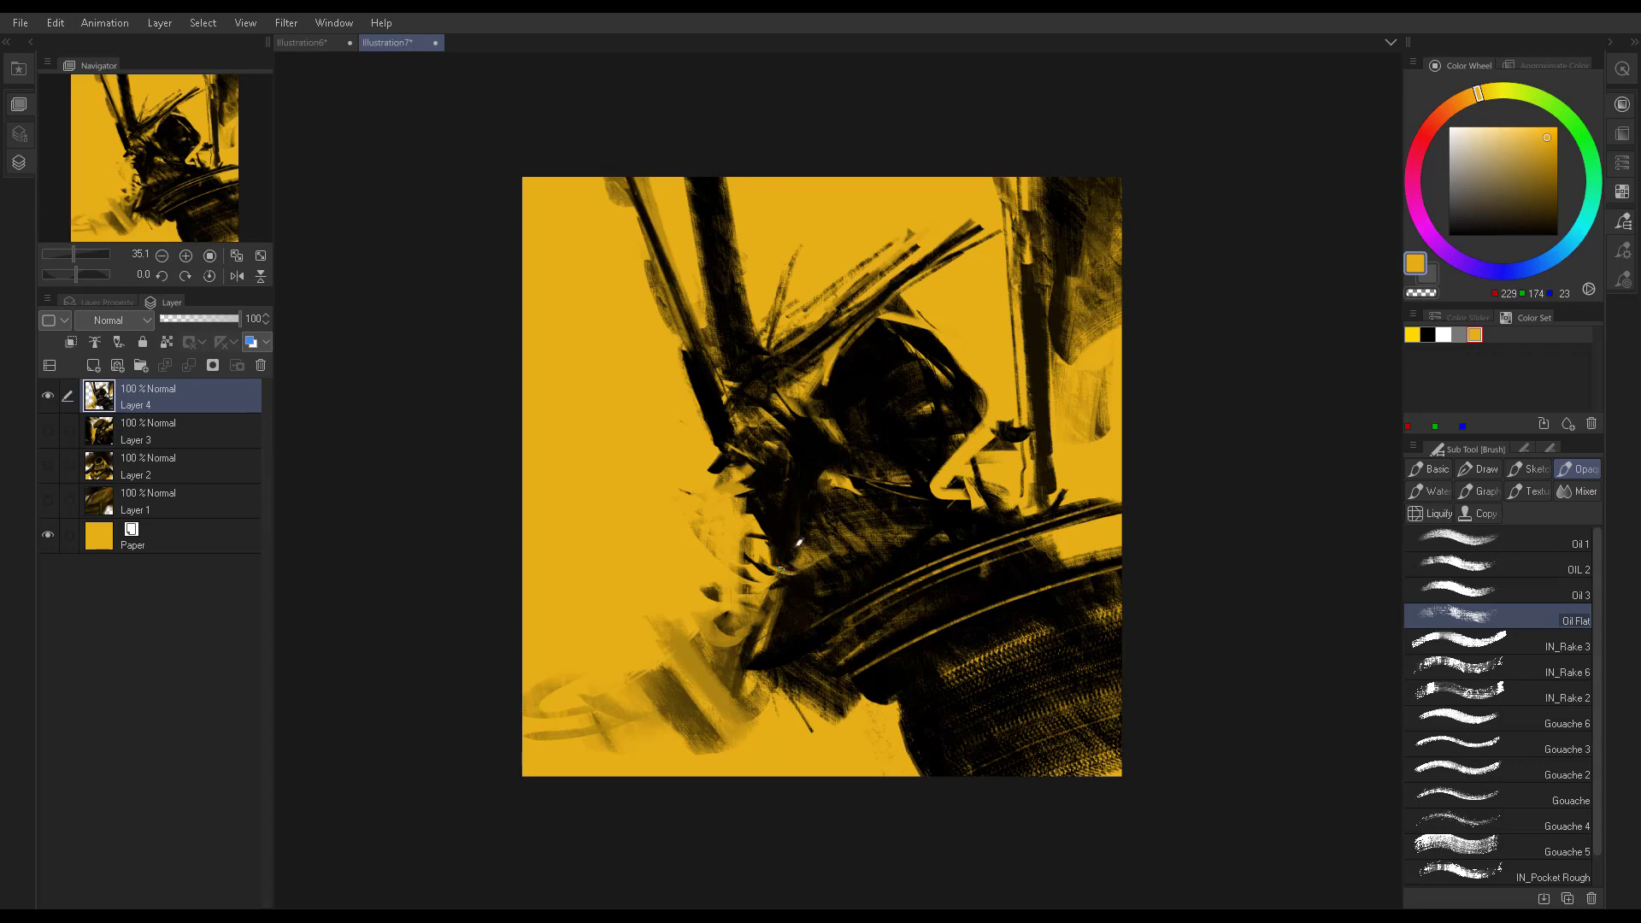
left_click(891, 531, "alt")
left_click_drag(817, 678, 841, 838)
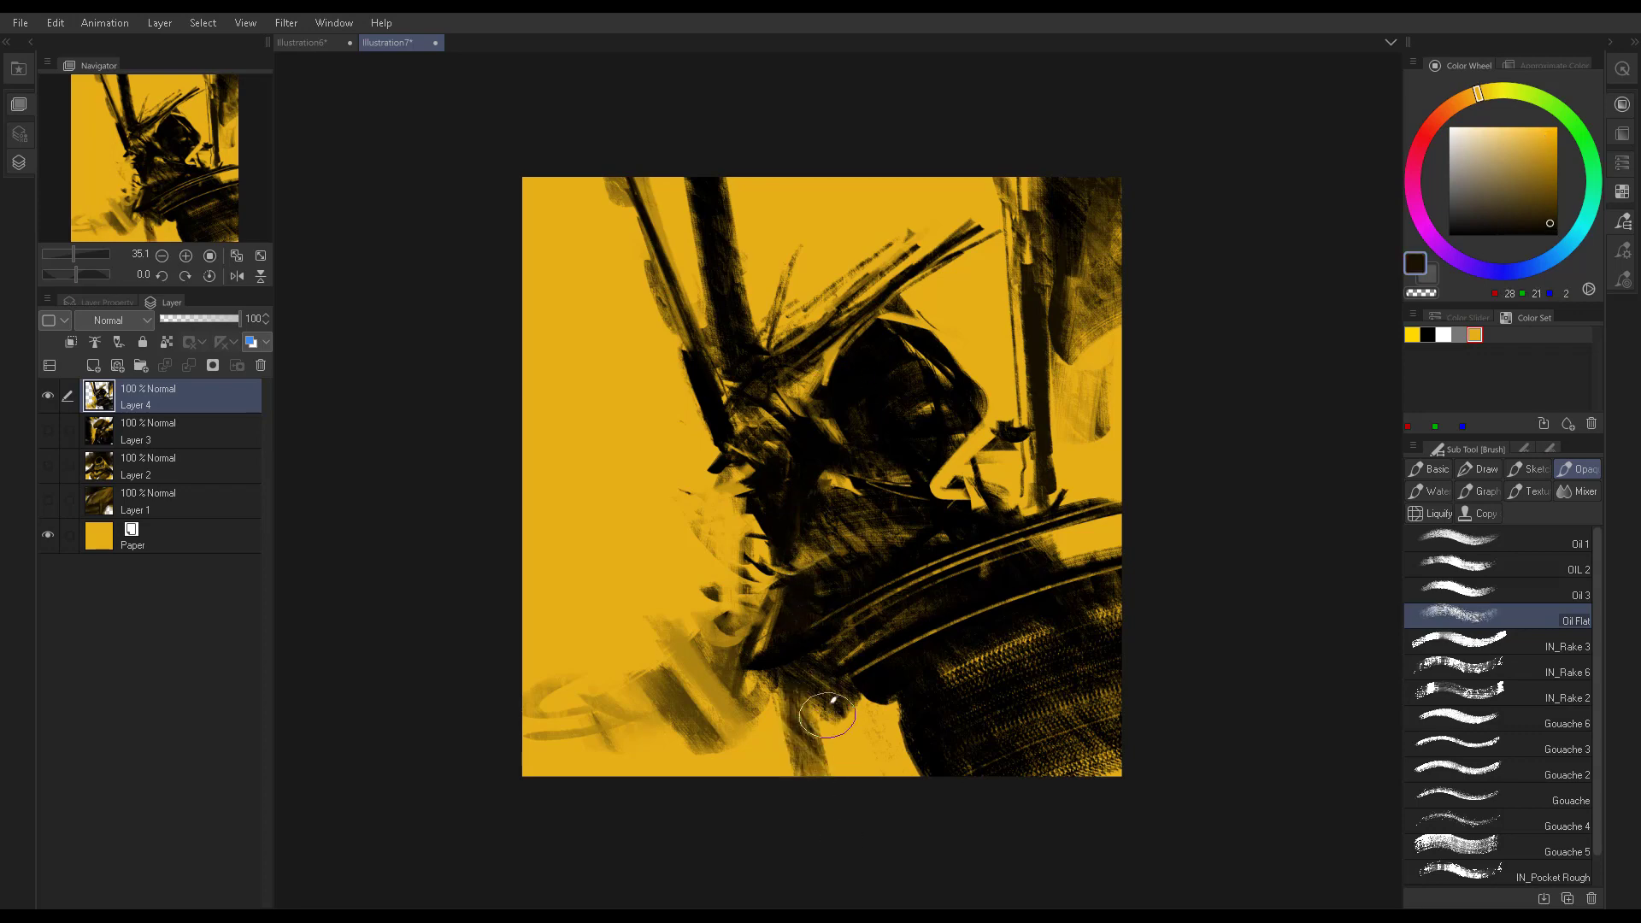
Add more dark oil strokes near the bottom of the canvas
left_click_drag(825, 714, 884, 816)
mouse_move(809, 683)
left_mouse_down()
mouse_move(855, 761)
mouse_move(892, 701)
mouse_move(863, 705)
mouse_move(833, 748)
mouse_move(785, 684)
left_mouse_up()
left_click(891, 737, "alt")
Darken the face highlight with black and brown, then add curved brown helmet bands
mouse_move(991, 453)
left_mouse_down()
mouse_move(949, 513)
mouse_move(991, 552)
mouse_move(932, 505)
left_mouse_up()
left_click(933, 395, "alt")
mouse_move(936, 376)
left_mouse_down()
mouse_move(957, 406)
mouse_move(820, 459)
mouse_move(878, 406)
mouse_move(906, 342)
left_mouse_up()
left_click(872, 401, "alt")
mouse_move(885, 440)
left_mouse_down()
mouse_move(970, 411)
mouse_move(911, 512)
left_mouse_up()
Lay broad dark diagonal strokes in the lower left, lightened with background yellow
left_click(786, 562, "alt")
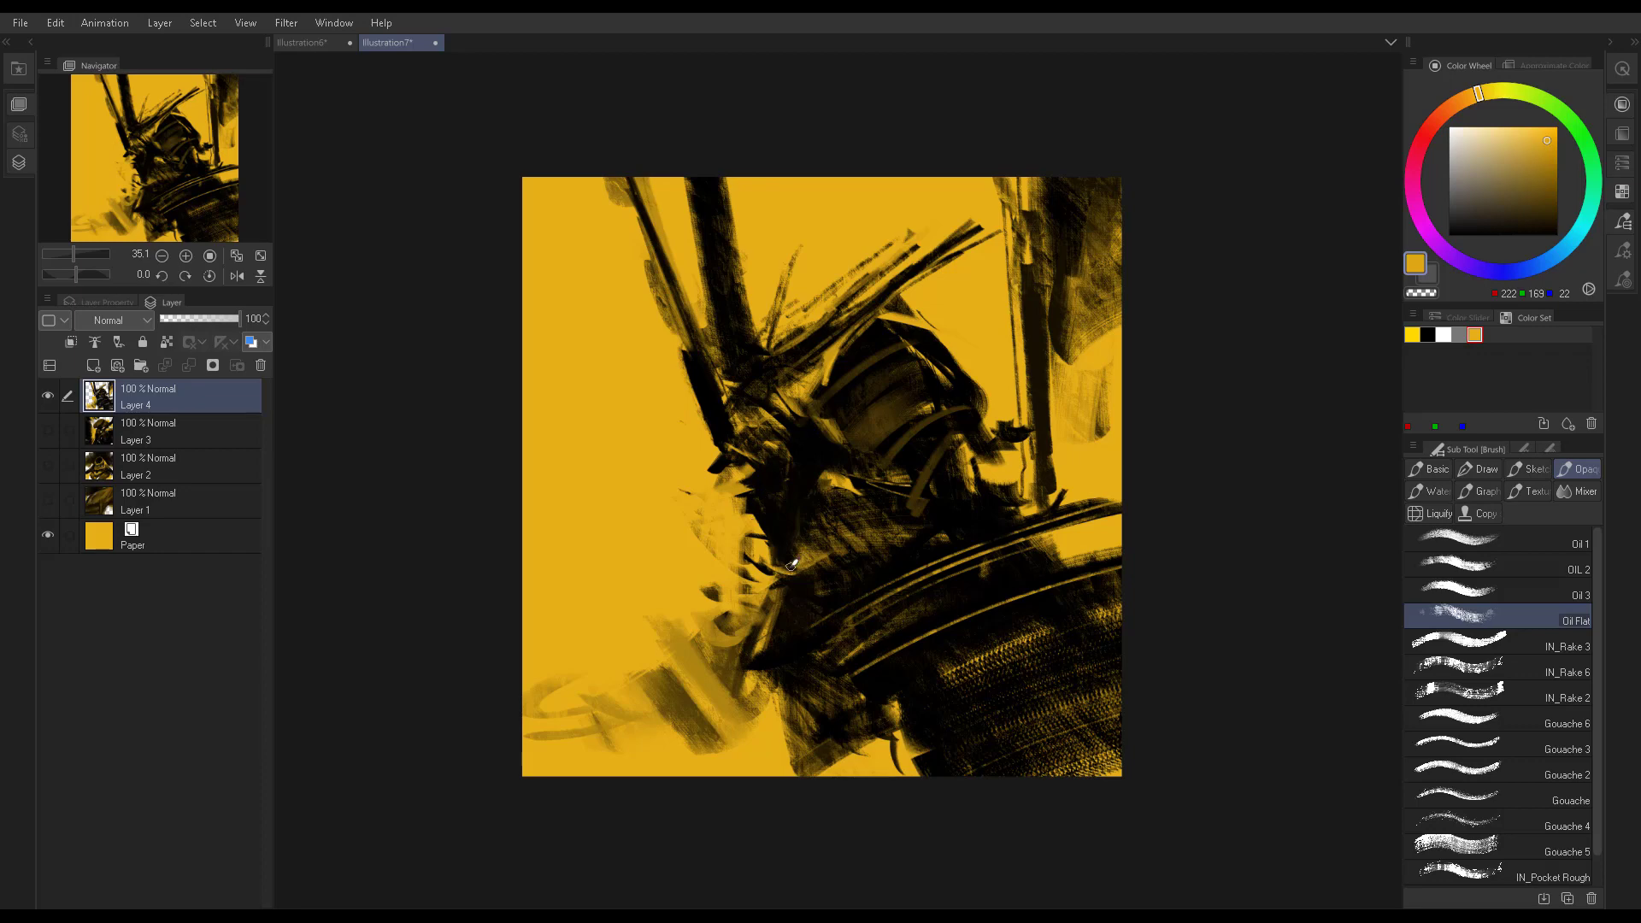
left_click(822, 577, "alt")
left_click_drag(765, 577, 638, 678)
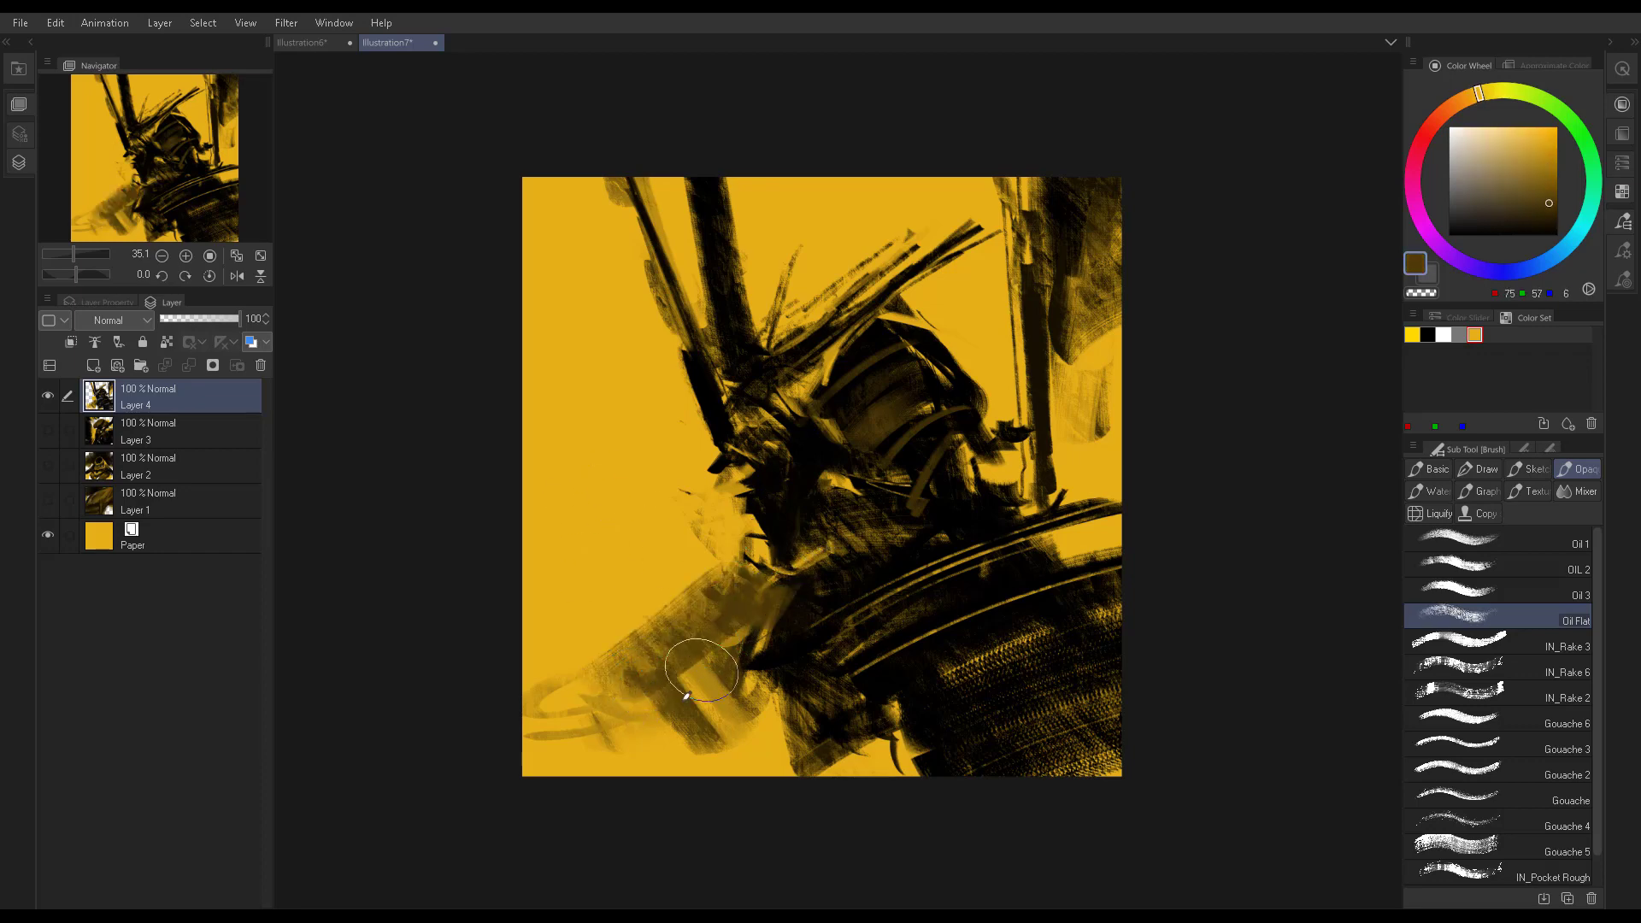
mouse_move(752, 598)
left_mouse_down()
mouse_move(675, 615)
mouse_move(684, 692)
left_mouse_up()
left_click(708, 724, "alt")
left_click(718, 756, "alt")
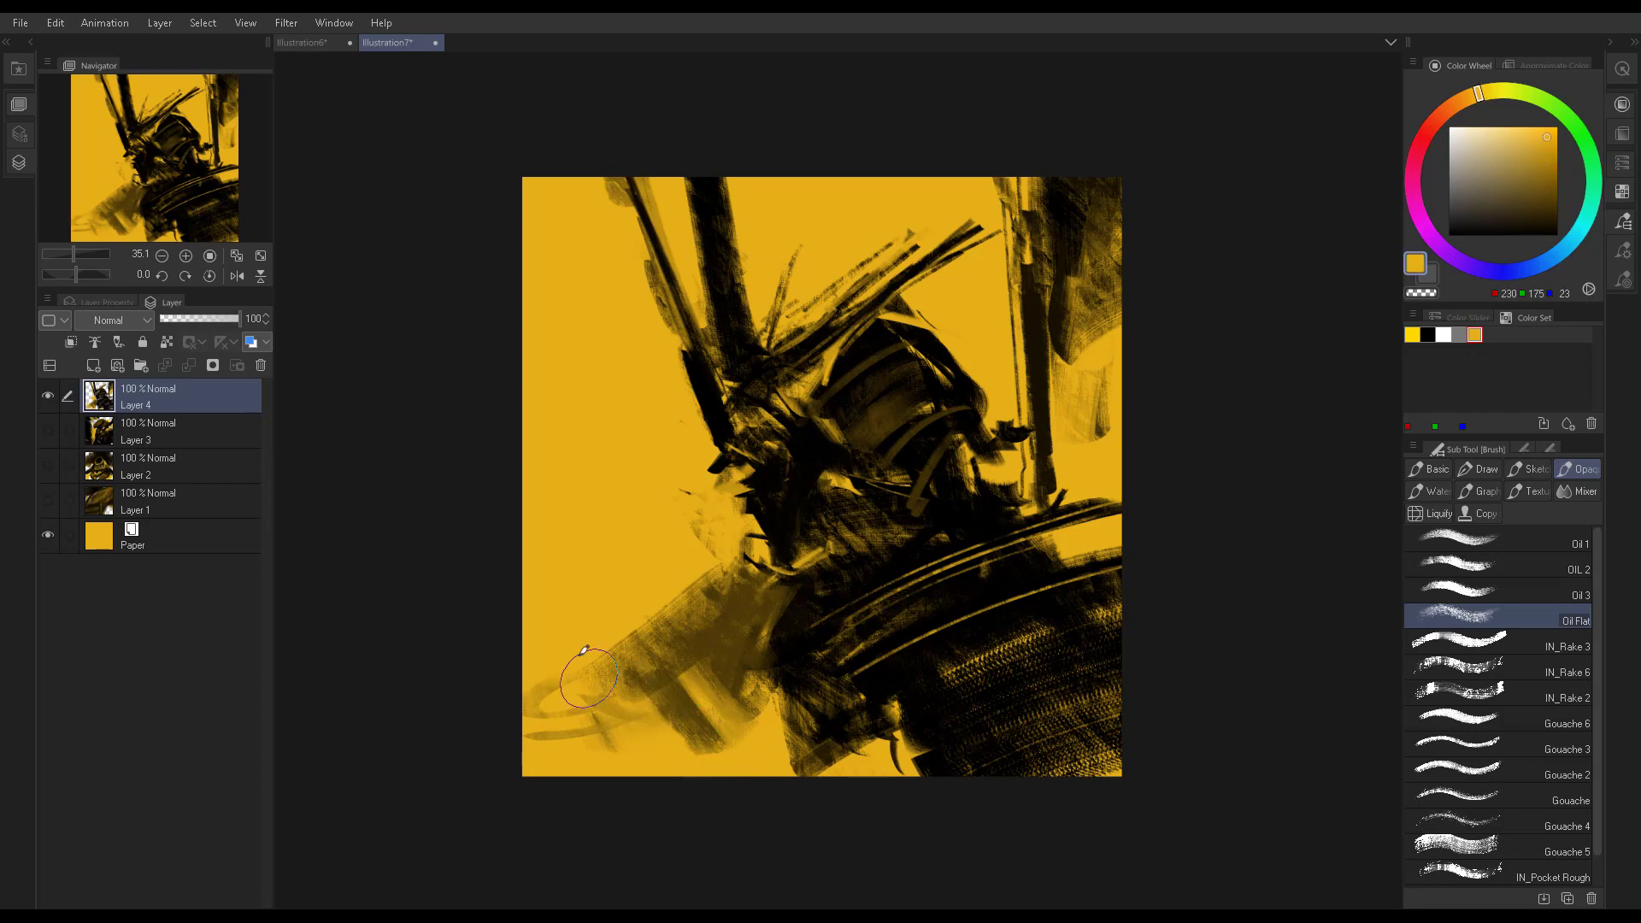
left_click_drag(571, 649, 654, 777)
mouse_move(612, 650)
left_mouse_down()
mouse_move(710, 748)
mouse_move(722, 724)
mouse_move(675, 632)
mouse_move(718, 560)
mouse_move(760, 551)
mouse_move(722, 577)
left_mouse_up()
Paint dark strokes right of the face and sample ochre and bright yellow
left_click(726, 615, "alt")
left_click(997, 587, "alt")
left_click_drag(1017, 538, 1092, 477)
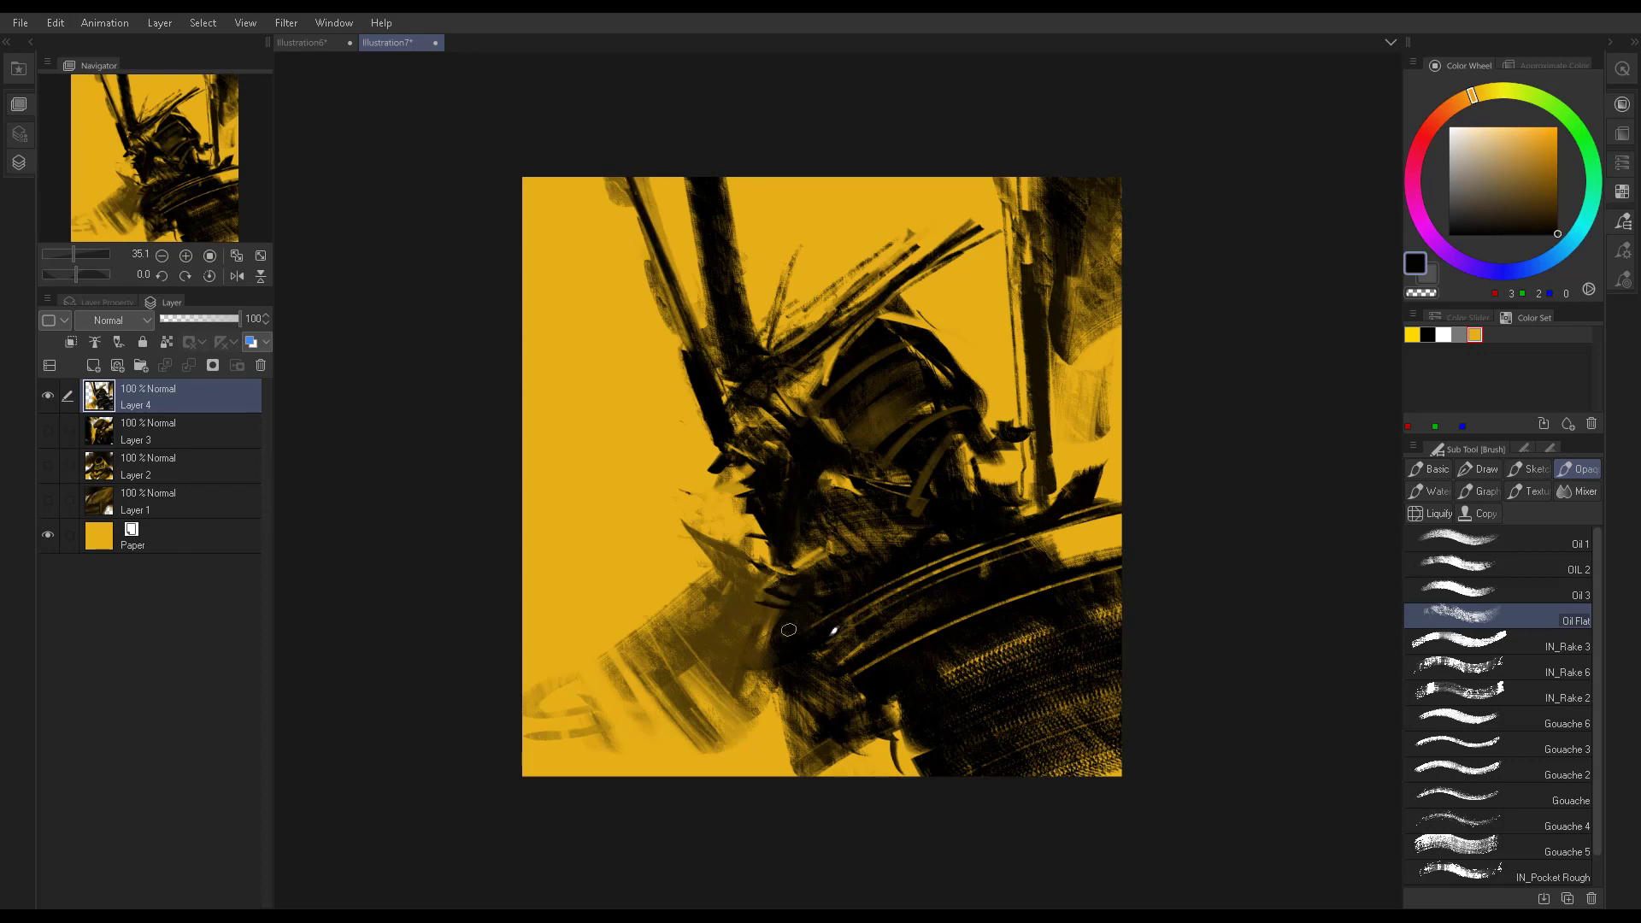
left_click(893, 660, "alt")
left_click(767, 617, "alt")
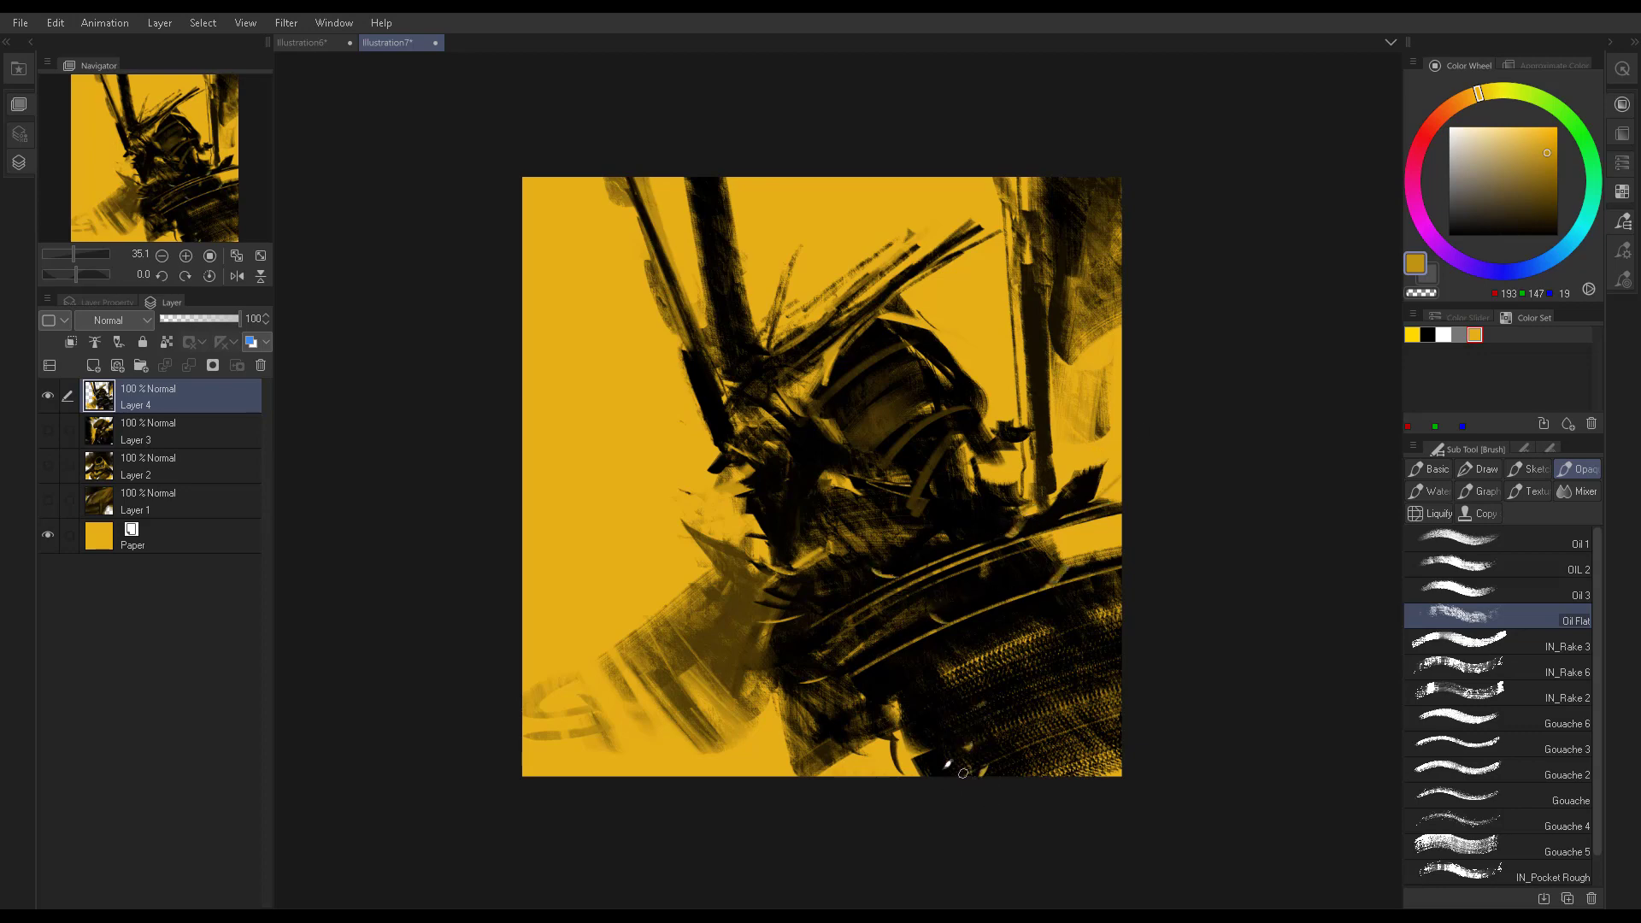
left_click(806, 726, "alt")
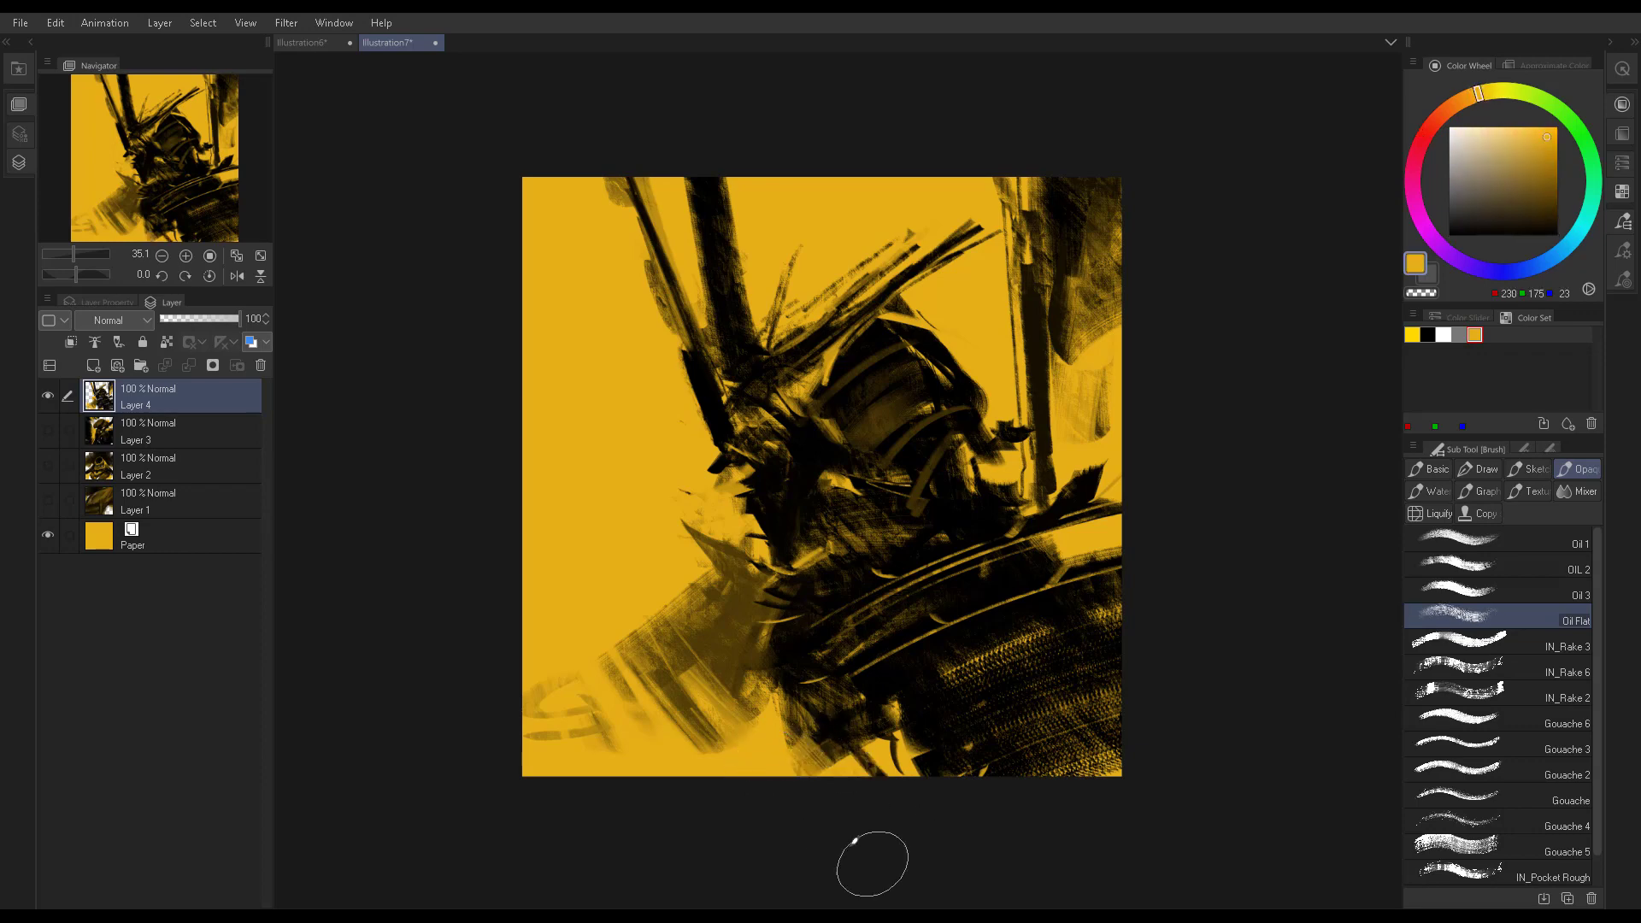
Darken the eye area and paint over the white face highlight with dark brown
left_click(827, 739, "alt")
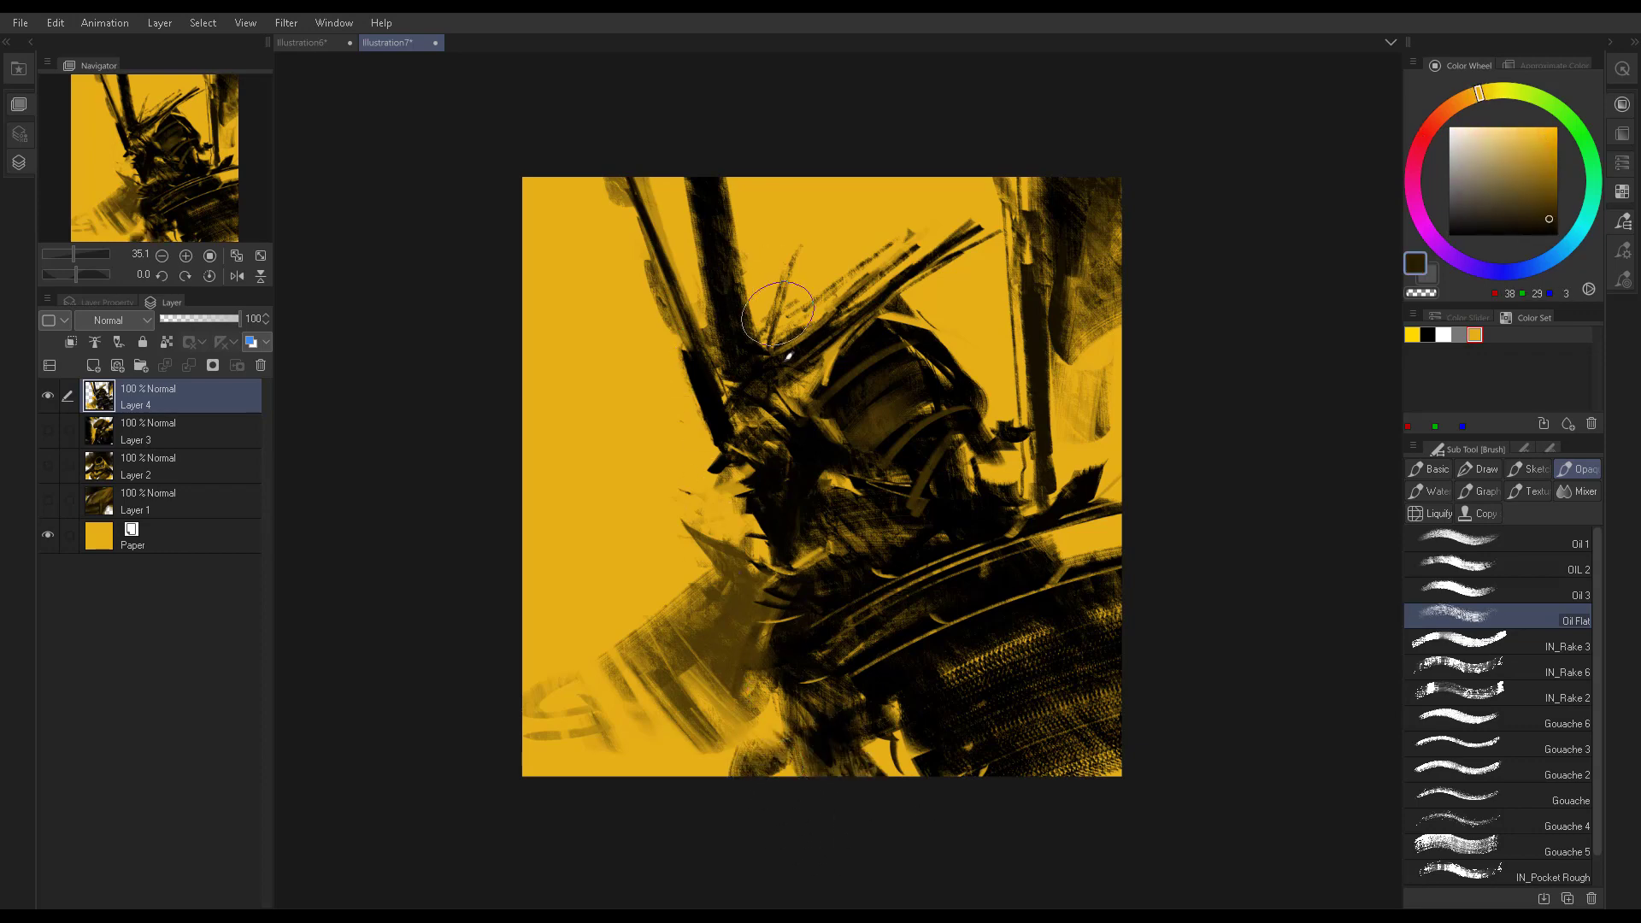
left_click(775, 463, "alt")
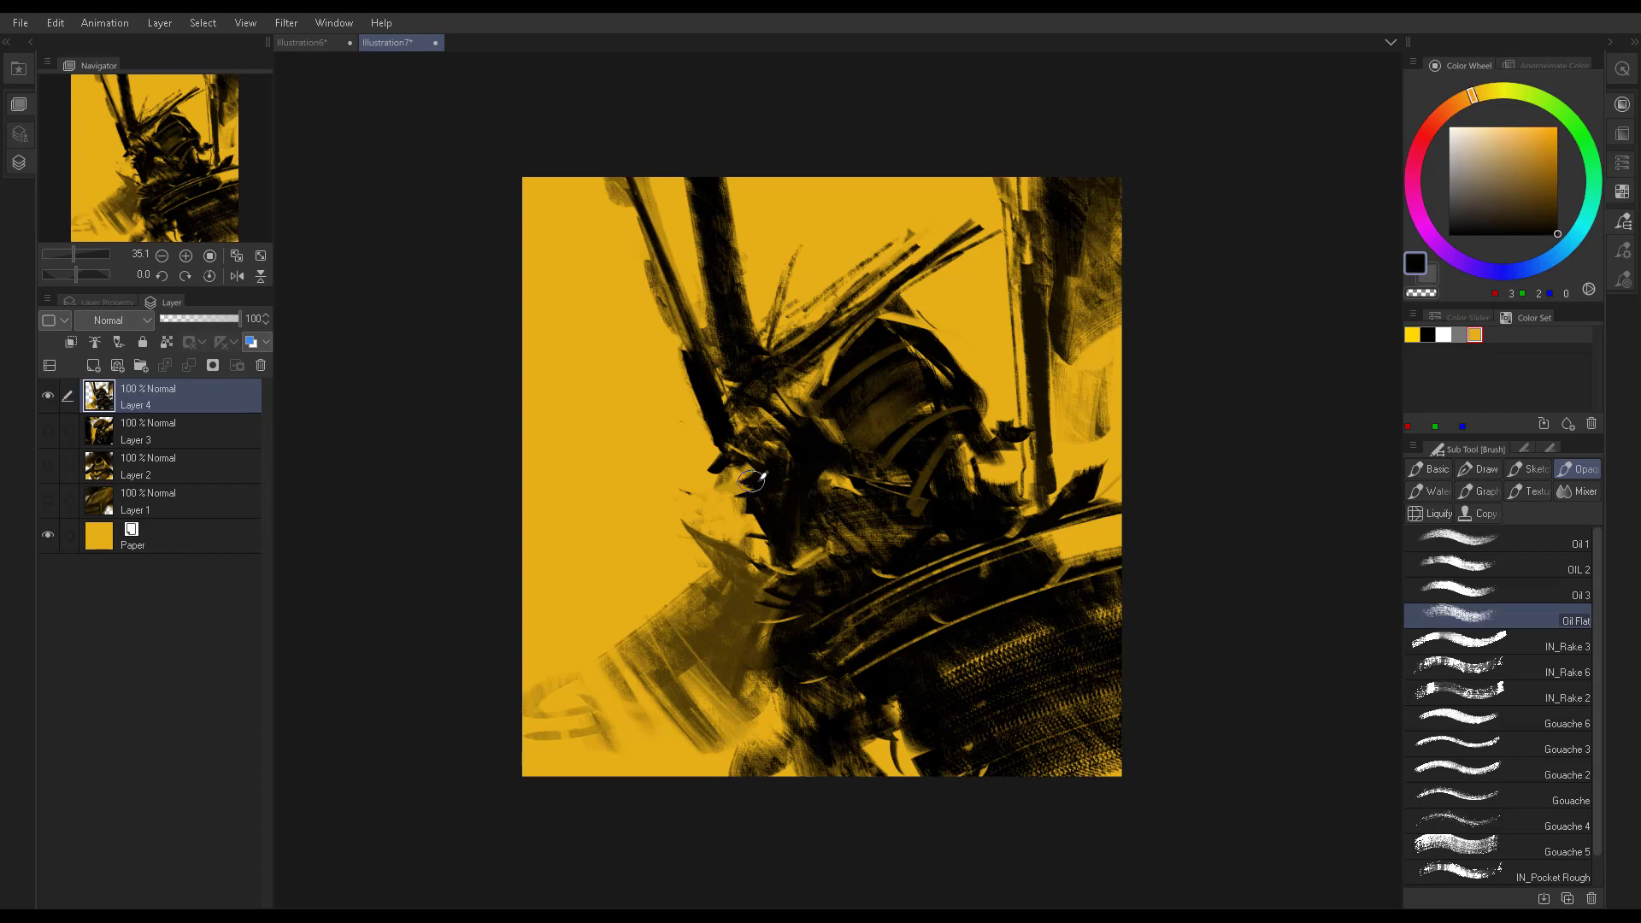
left_click_drag(753, 481, 757, 523)
left_click(776, 487, "alt")
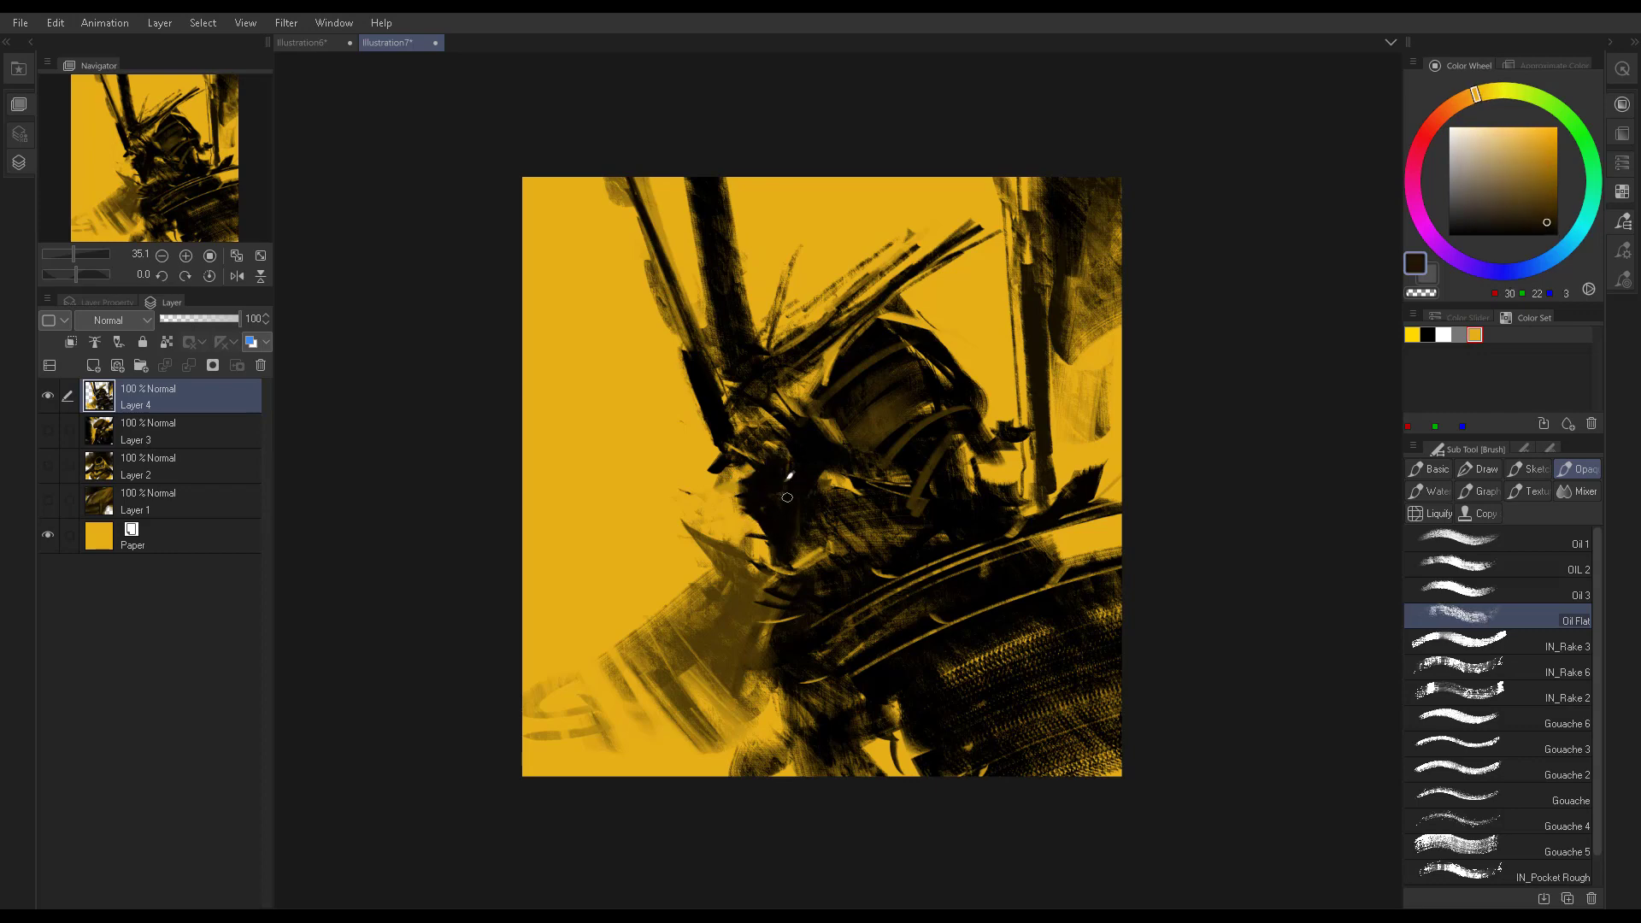
left_click(793, 447, "alt")
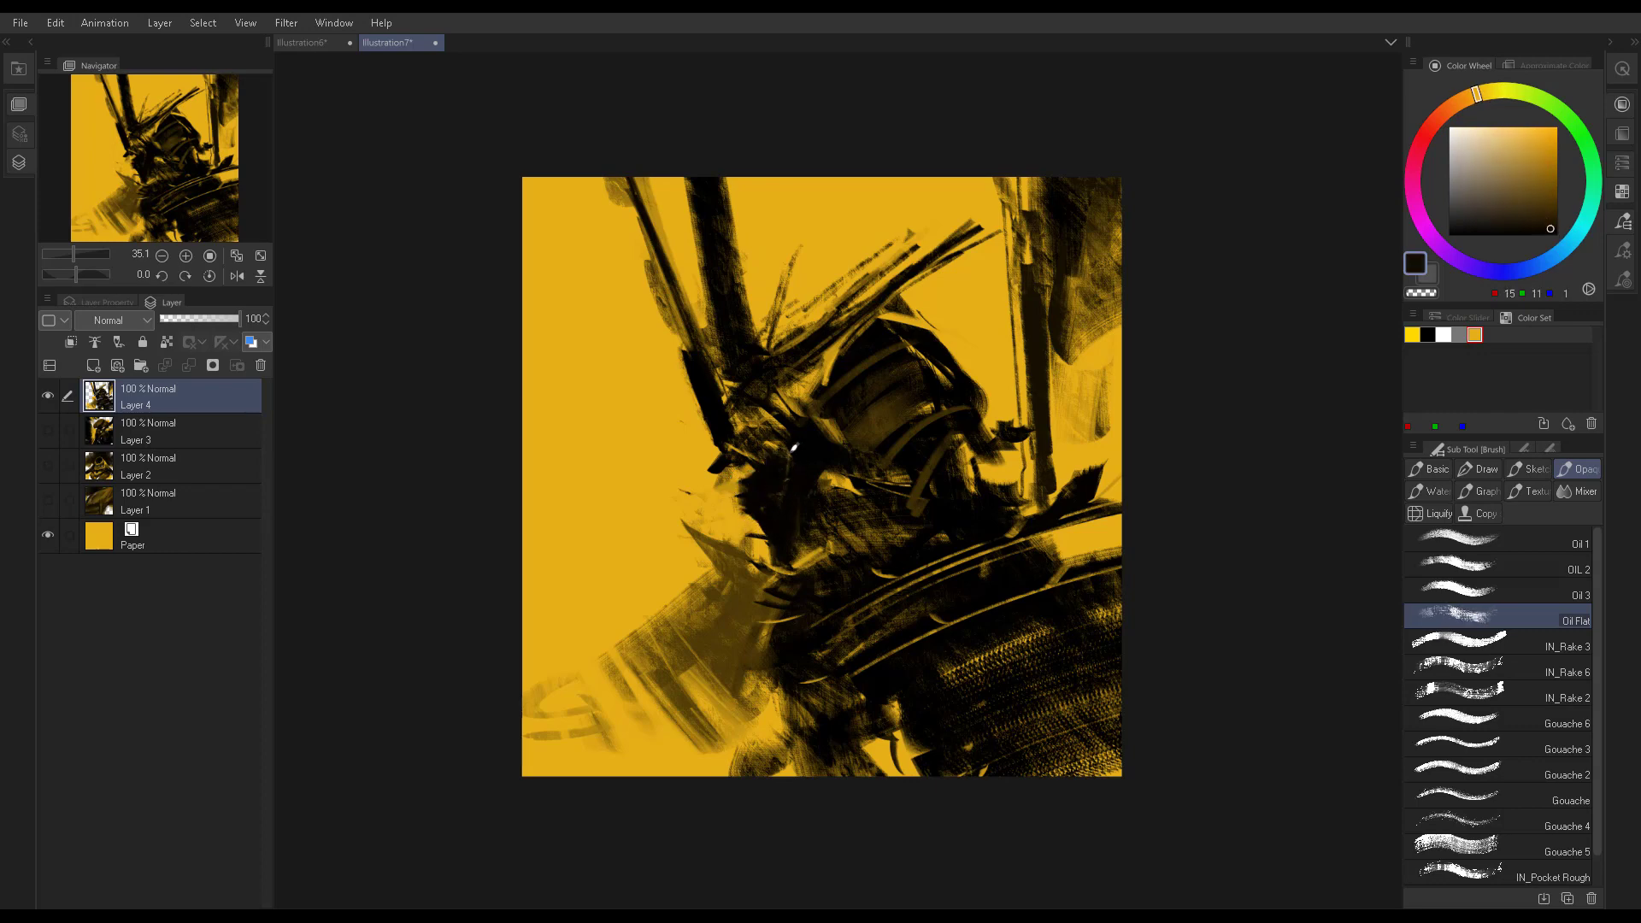
mouse_move(821, 453)
left_mouse_down()
mouse_move(773, 496)
mouse_move(765, 544)
mouse_move(748, 534)
left_mouse_up()
Dab yellow beside the face and sample near-black, dark brown and yellow-brown tones
left_click(763, 526, "alt")
left_click(762, 512, "alt")
left_click(757, 531, "alt")
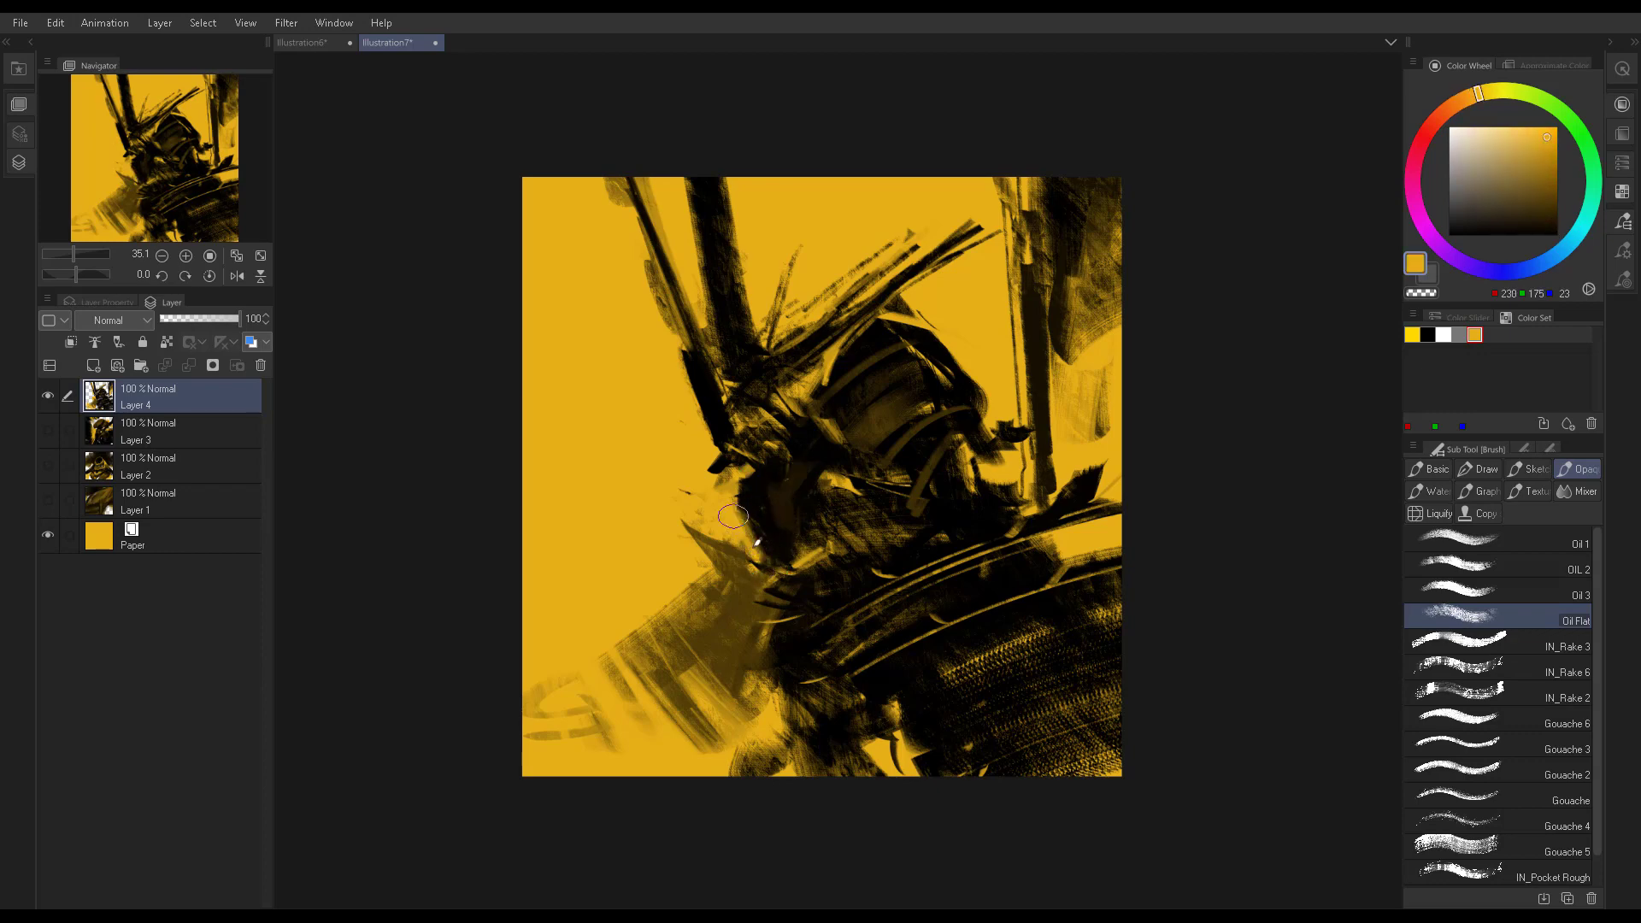
left_click(769, 547, "alt")
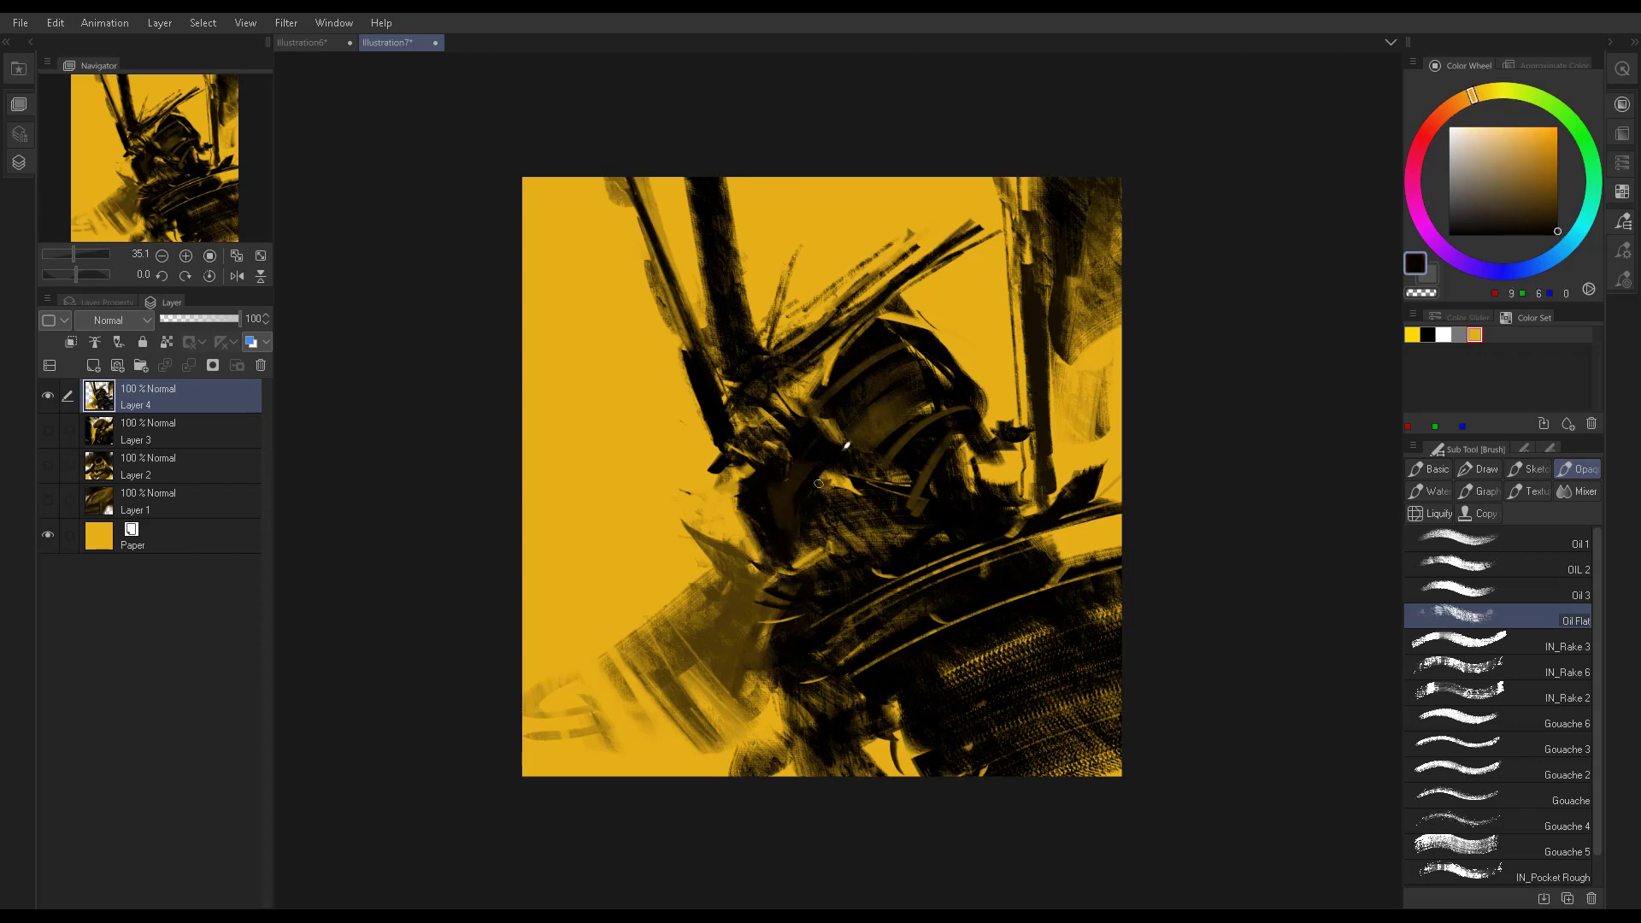
left_click(853, 483, "alt")
left_click(823, 280, "alt")
left_click(893, 436, "alt")
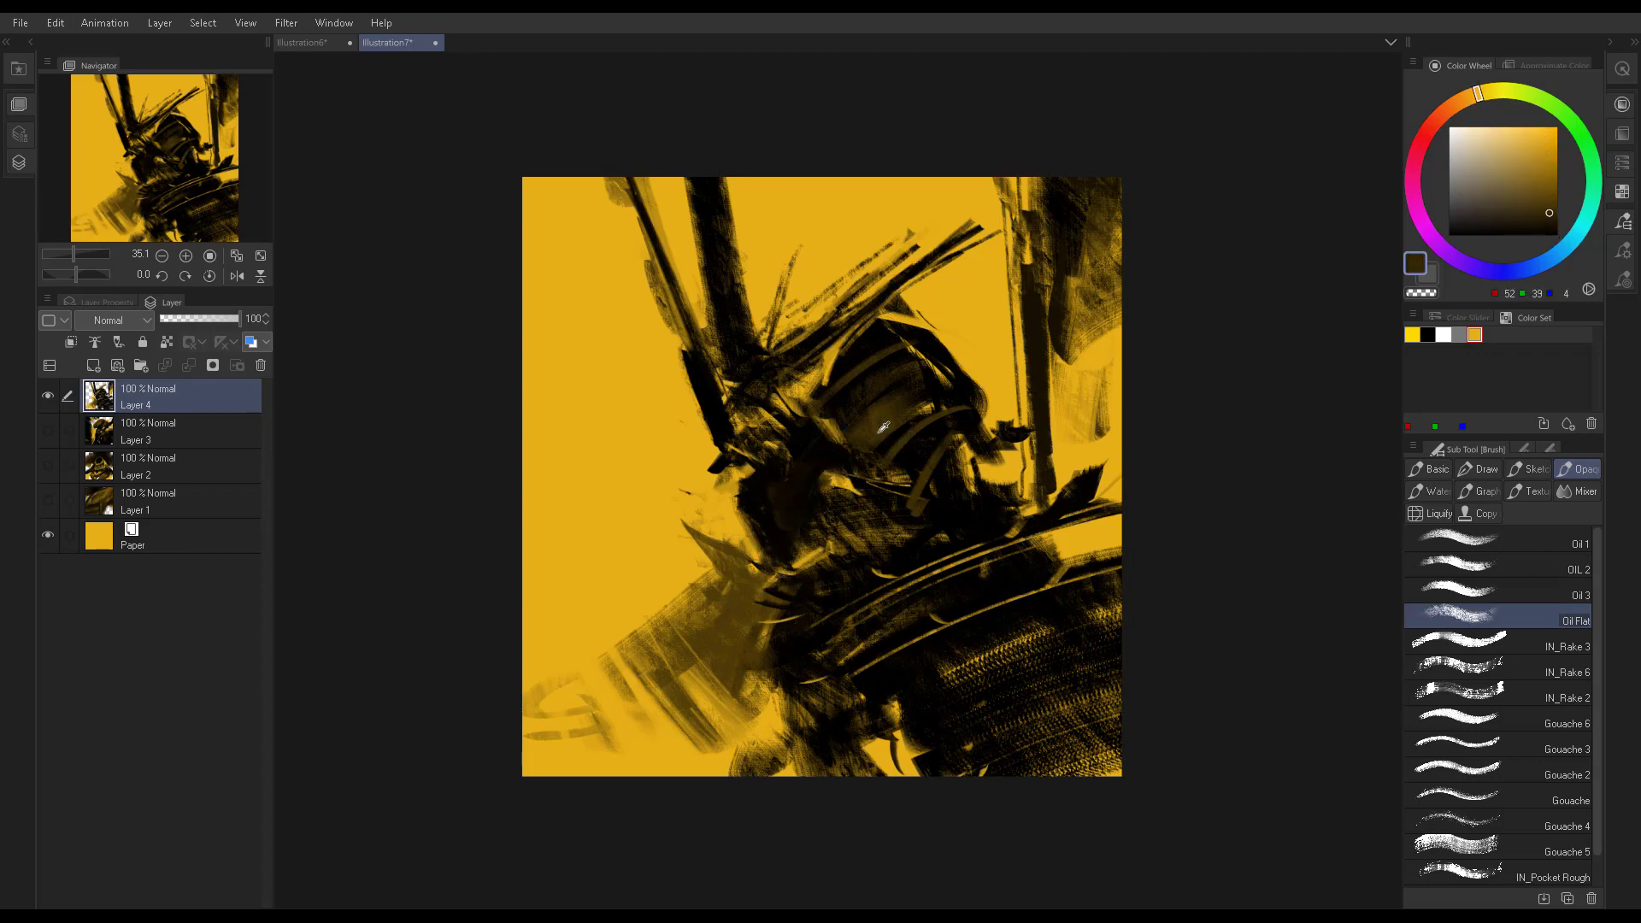
left_click(816, 547, "alt")
Darken the upper-right helmet with dark brown and near-black strokes
left_click(883, 530, "alt")
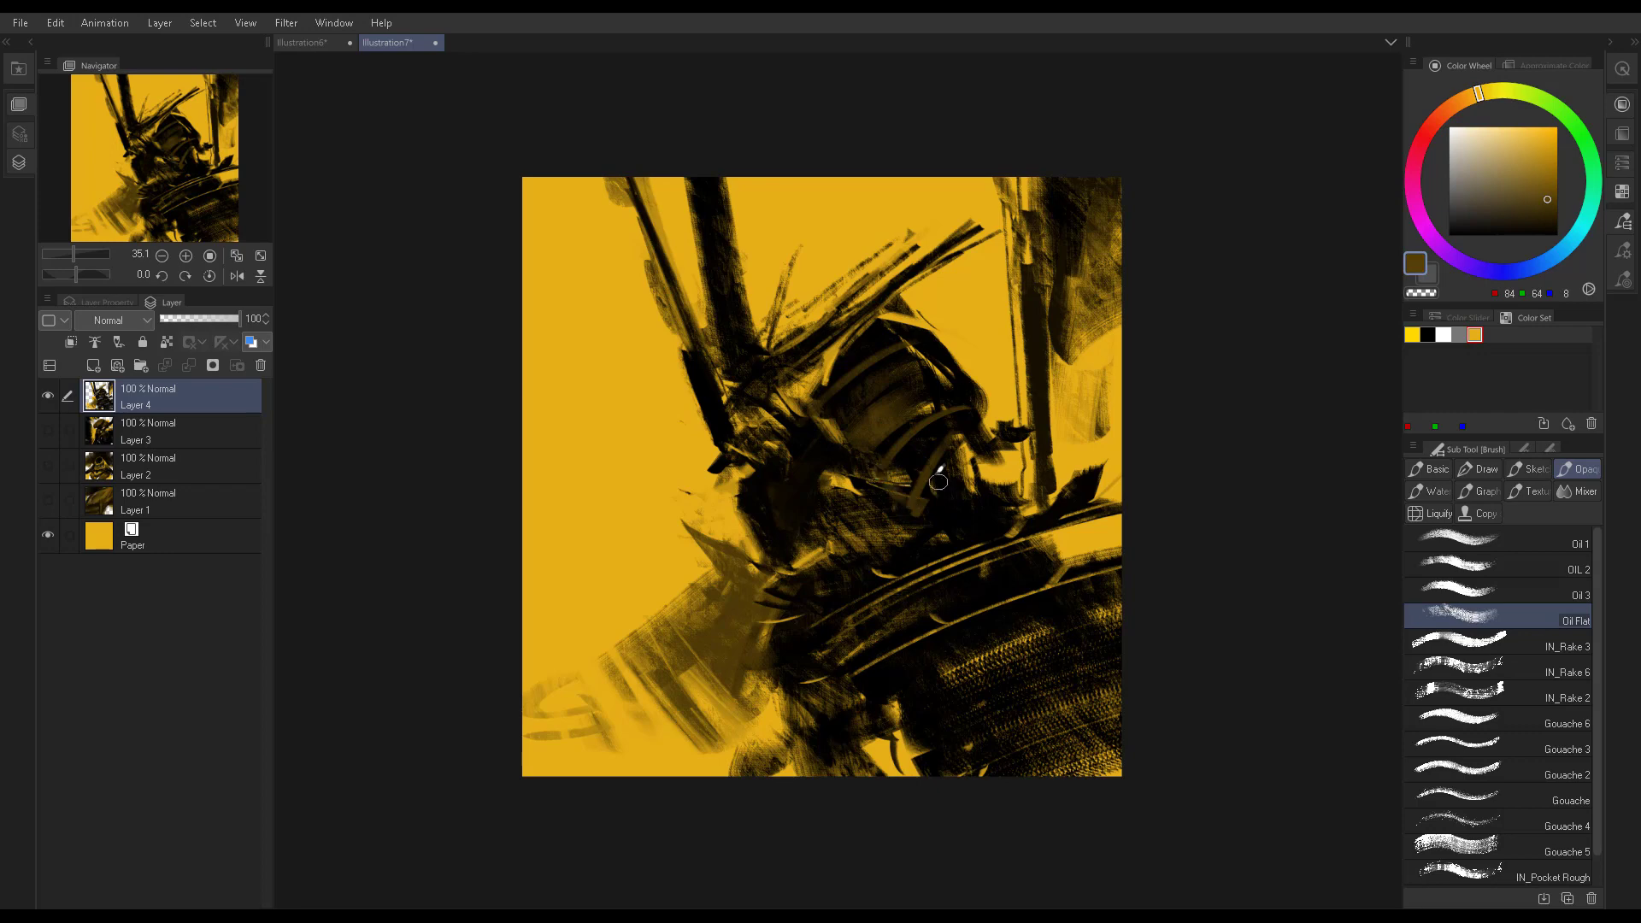
left_click(851, 508, "alt")
left_click(958, 463, "alt")
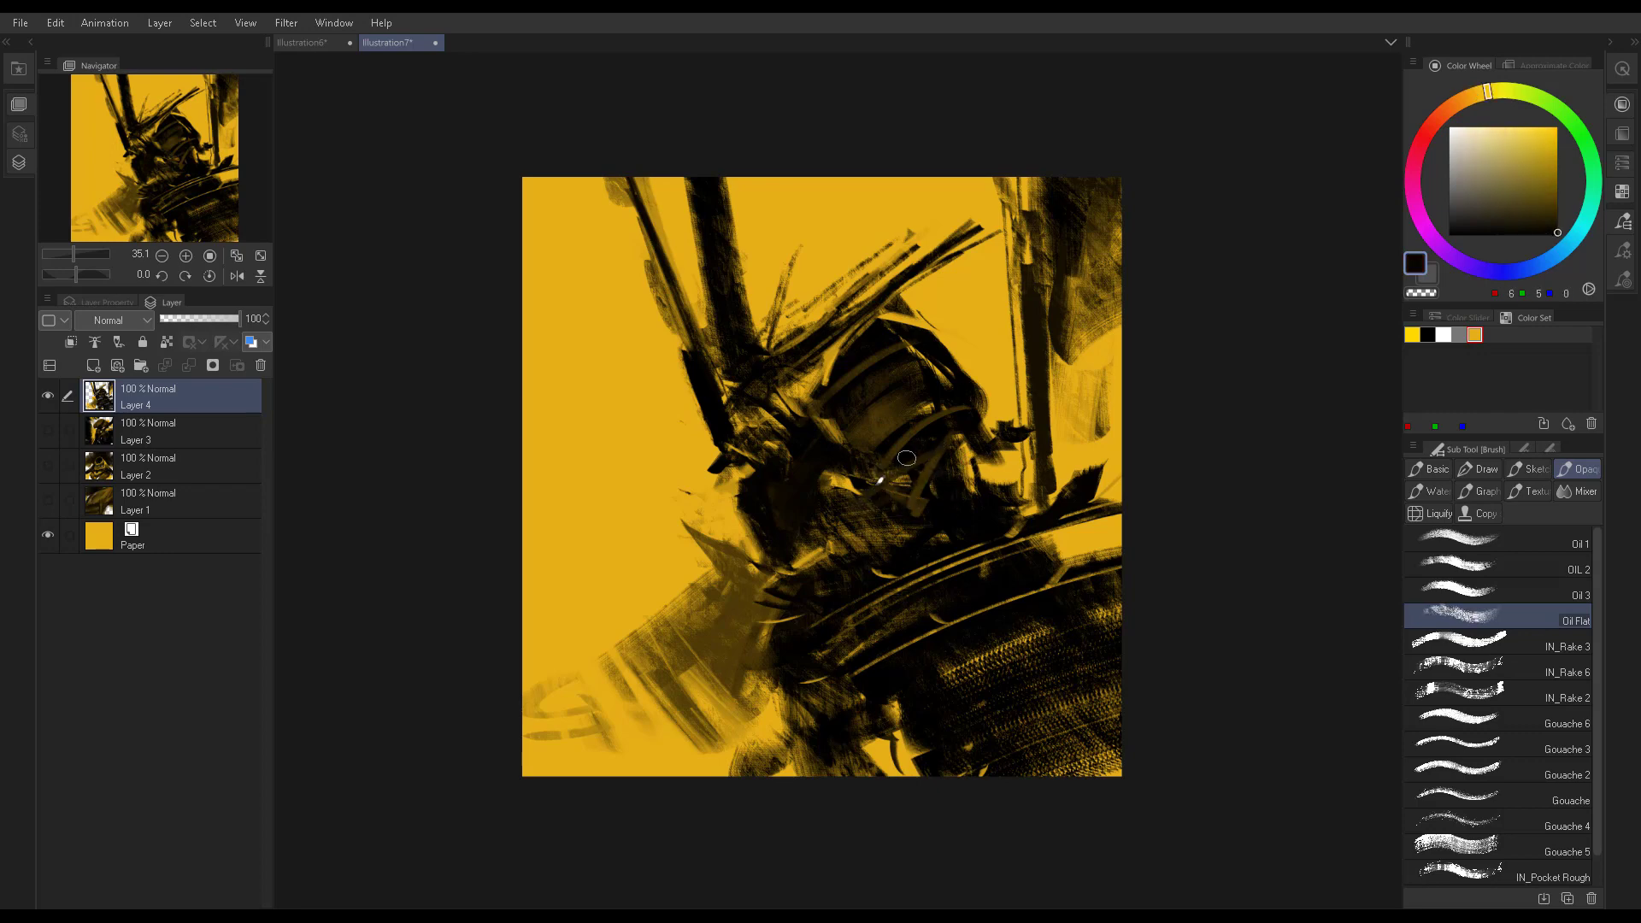
left_click(983, 416, "alt")
left_click(891, 404, "alt")
left_click_drag(891, 404, 1000, 367)
left_click(966, 398, "alt")
left_click_drag(889, 427, 1000, 368)
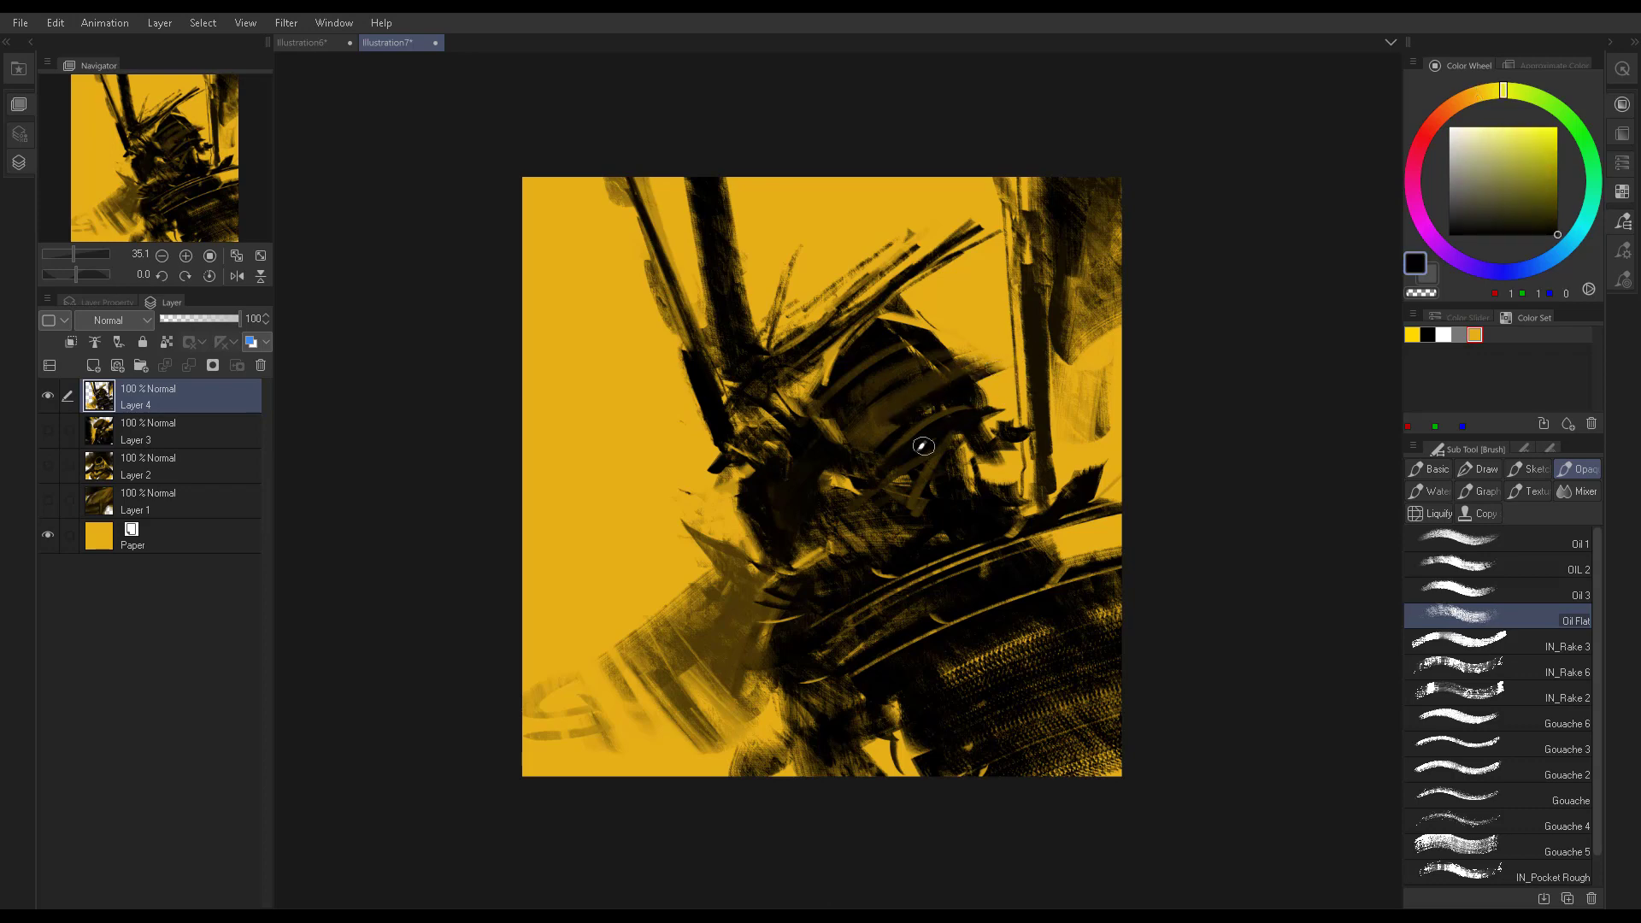
left_click(953, 503, "alt")
left_click_drag(906, 436, 1036, 387)
left_click(904, 413, "alt")
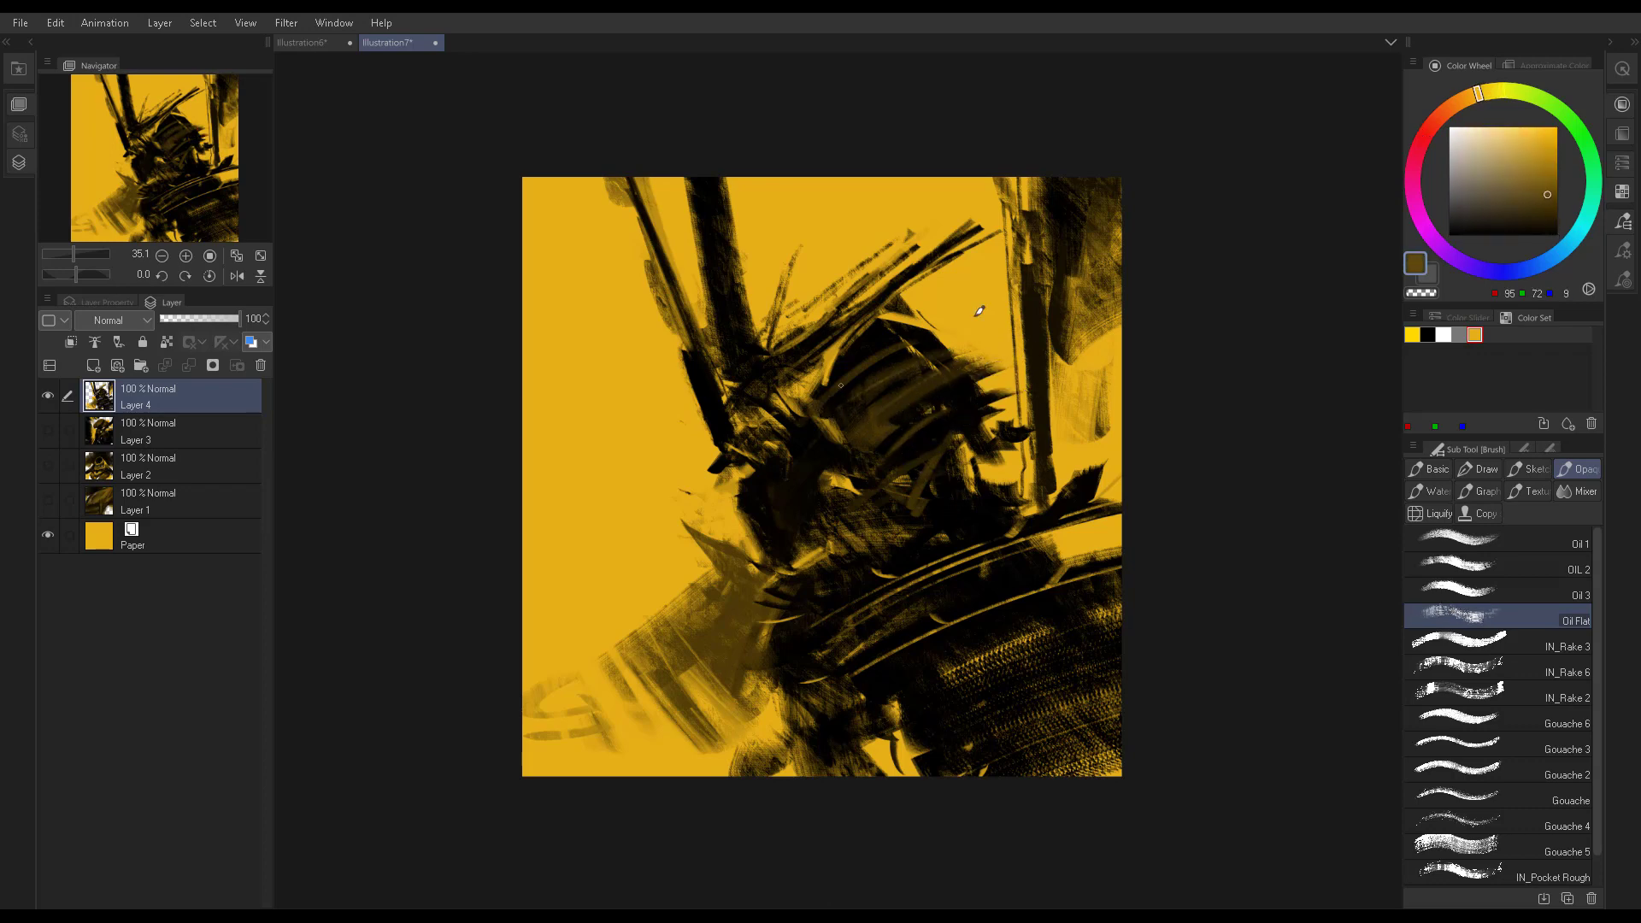
Cover the helmet top with yellow, enlarge the brush, and sample black and dark browns for the crest
mouse_move(921, 294)
left_mouse_down()
mouse_move(863, 335)
mouse_move(945, 355)
mouse_move(878, 330)
left_mouse_up()
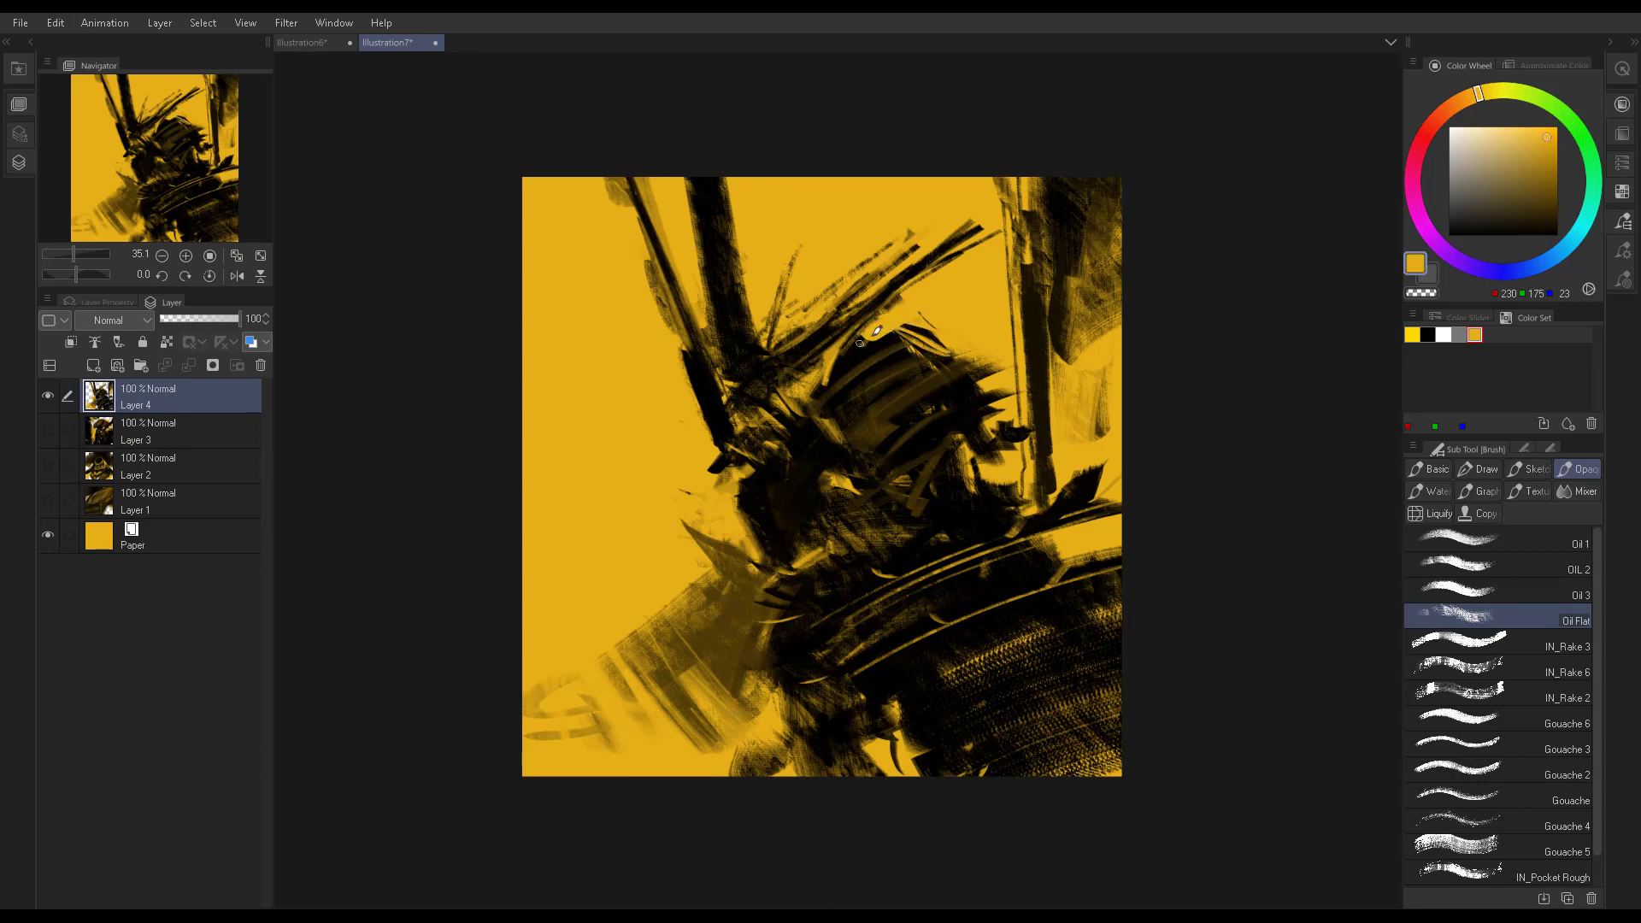
mouse_move(912, 326)
left_mouse_down()
mouse_move(948, 348)
mouse_move(1005, 459)
left_mouse_up()
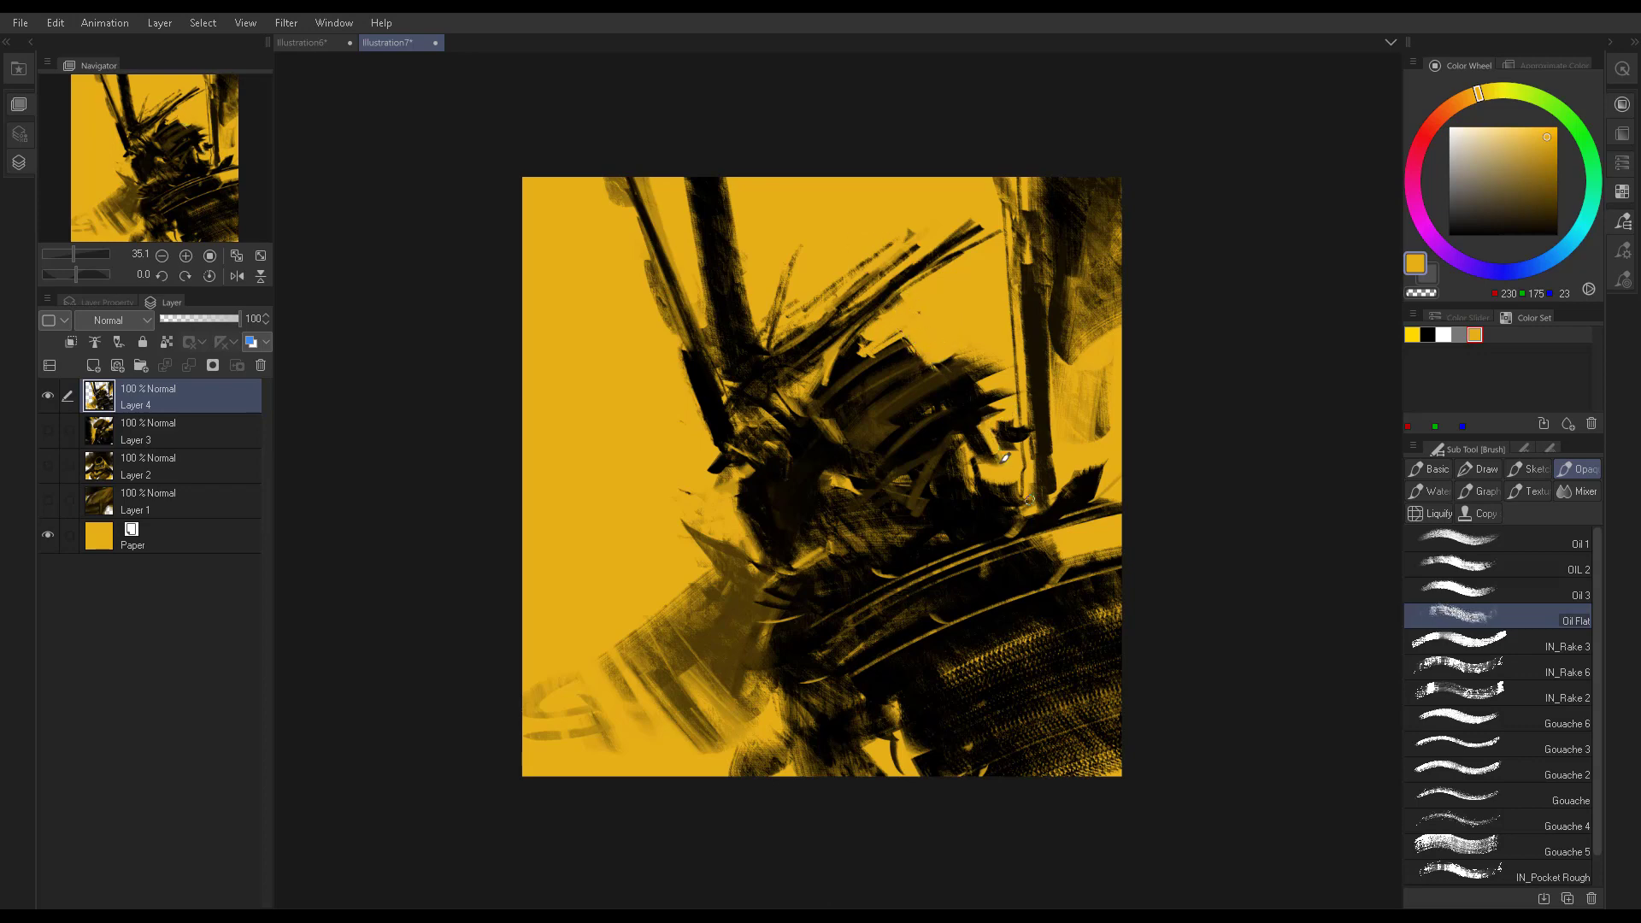
left_click(845, 362, "alt")
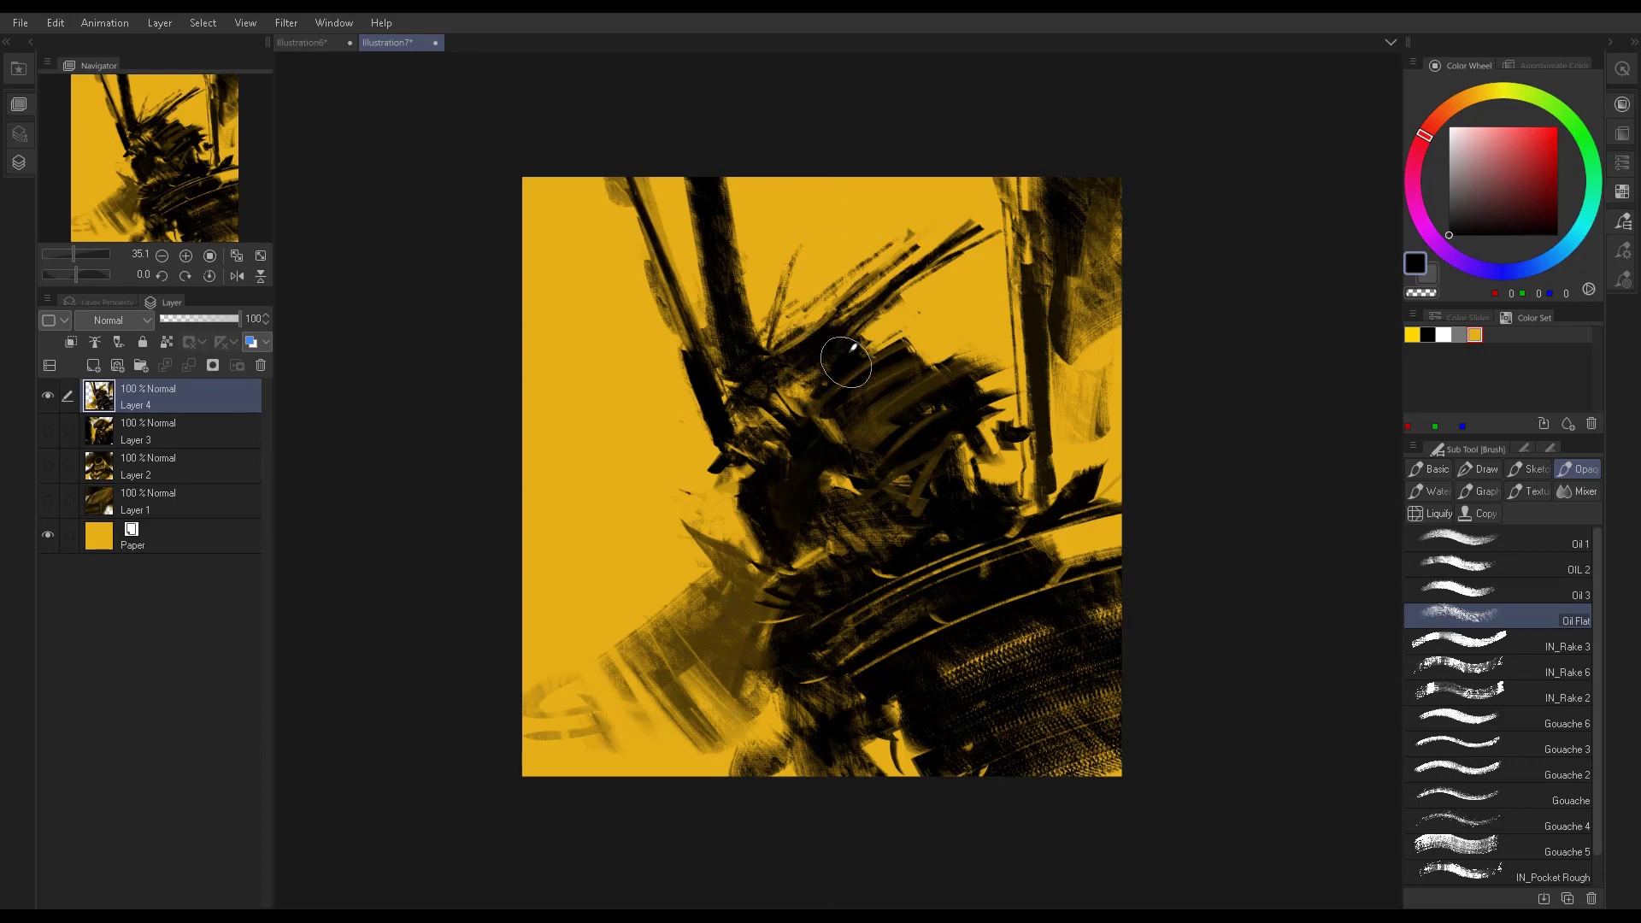
left_click(916, 433, "alt")
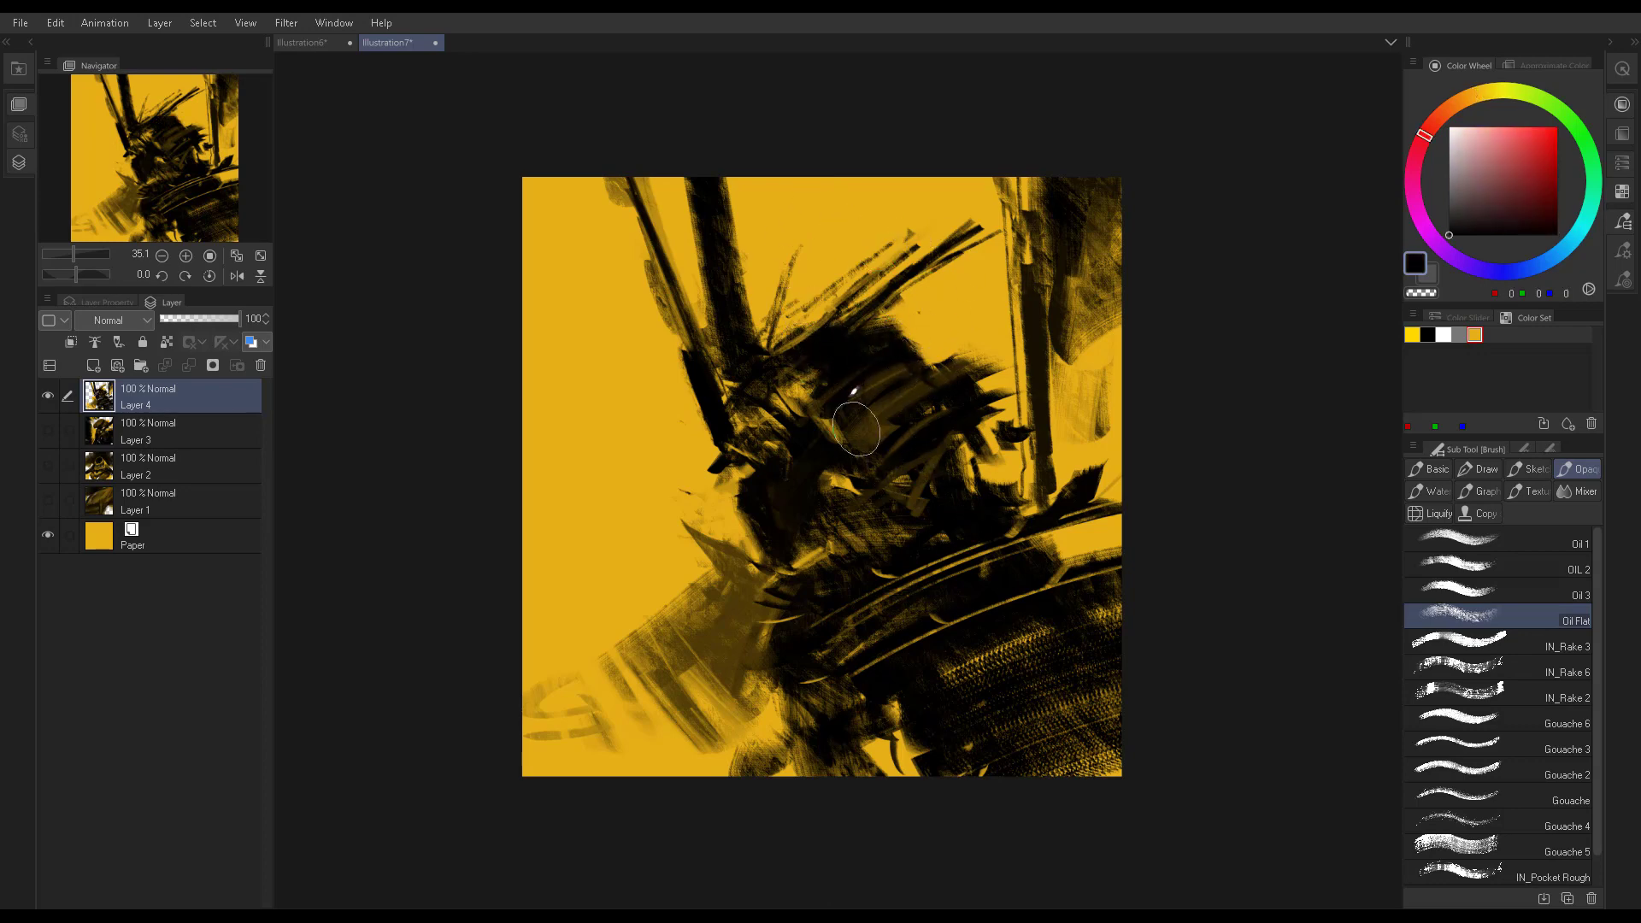
left_click(878, 386, "alt")
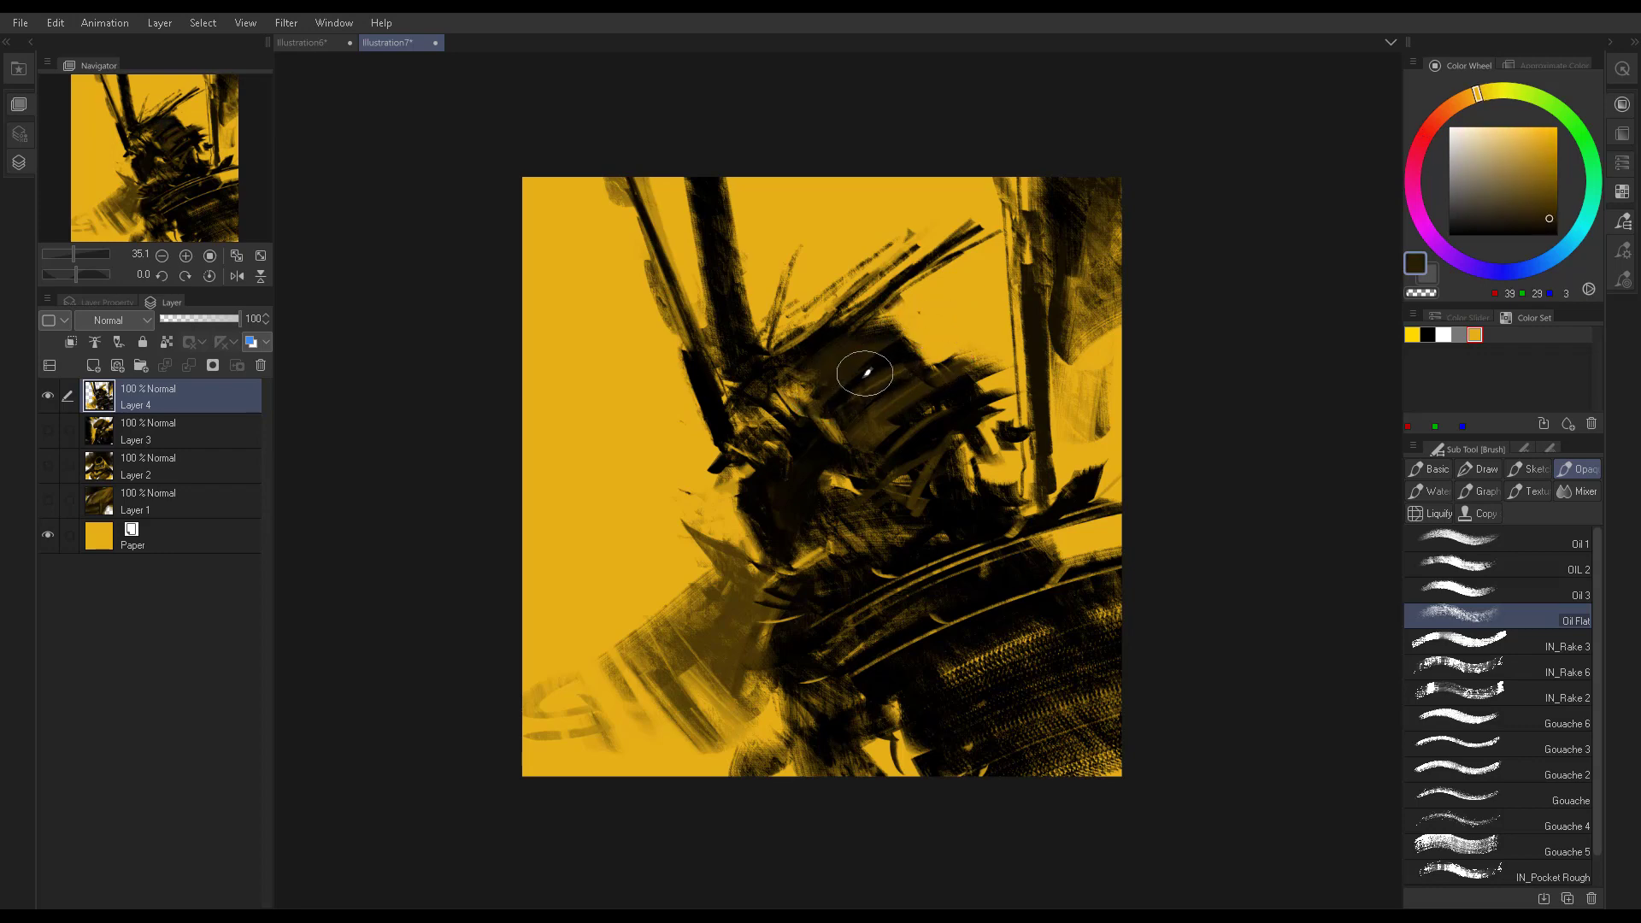
left_click(808, 397, "alt")
left_click(827, 378, "alt")
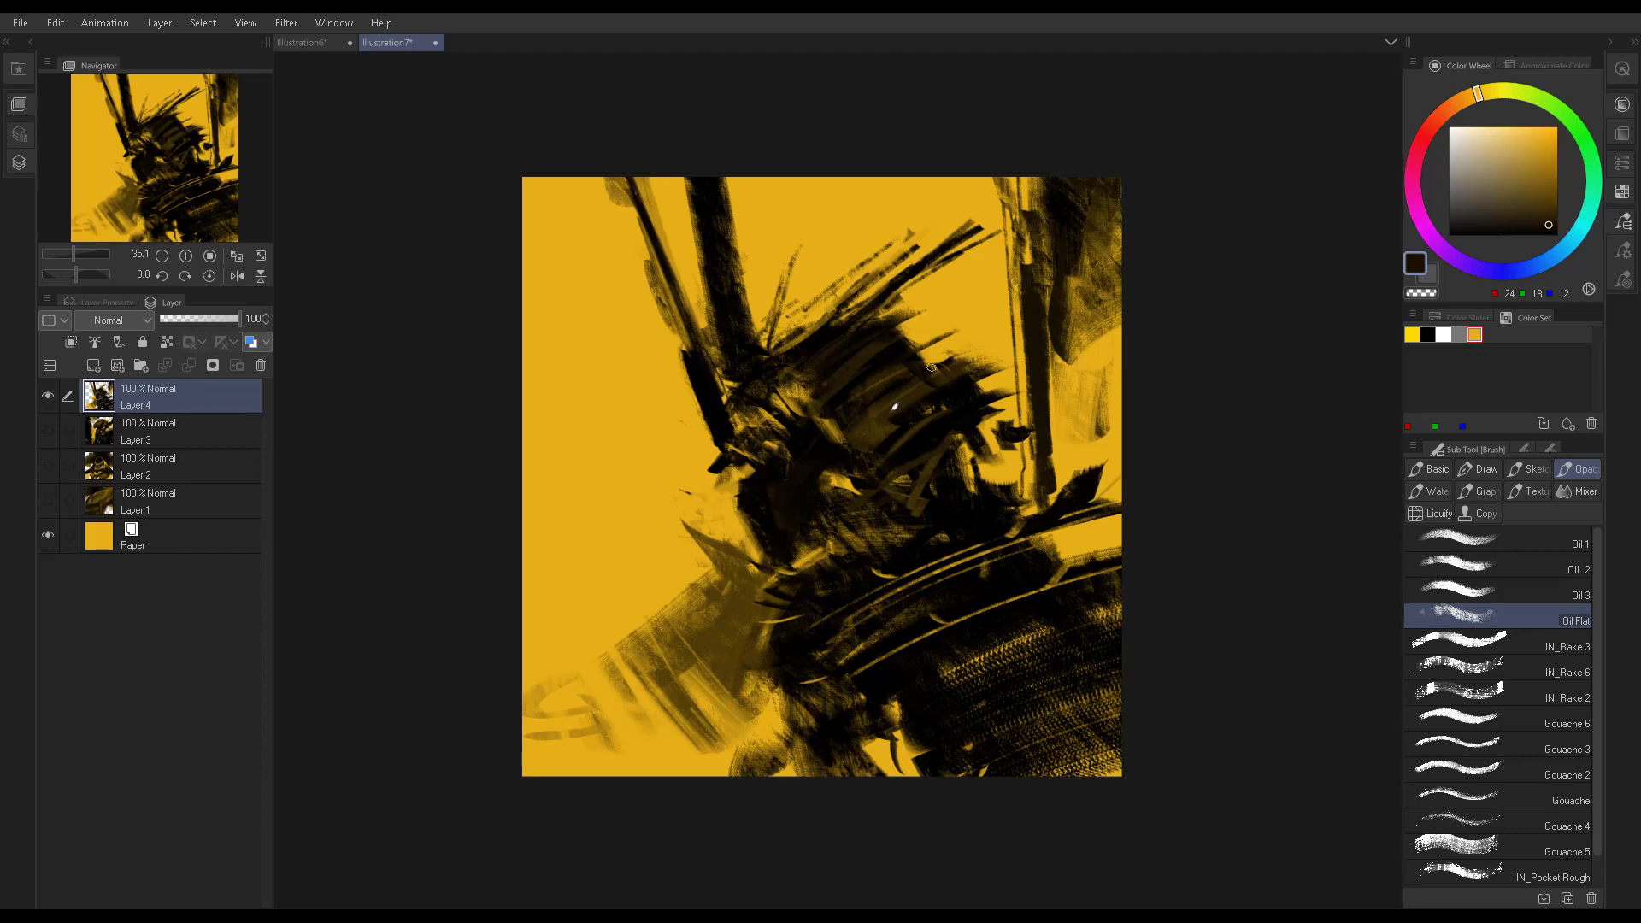
left_click(785, 540, "alt")
Build the lower-left armour with dark diagonal and dark ochre strokes, trimmed with yellow
mouse_move(659, 684)
left_mouse_down()
mouse_move(723, 749)
mouse_move(624, 628)
mouse_move(761, 581)
left_mouse_up()
left_click(660, 737, "alt")
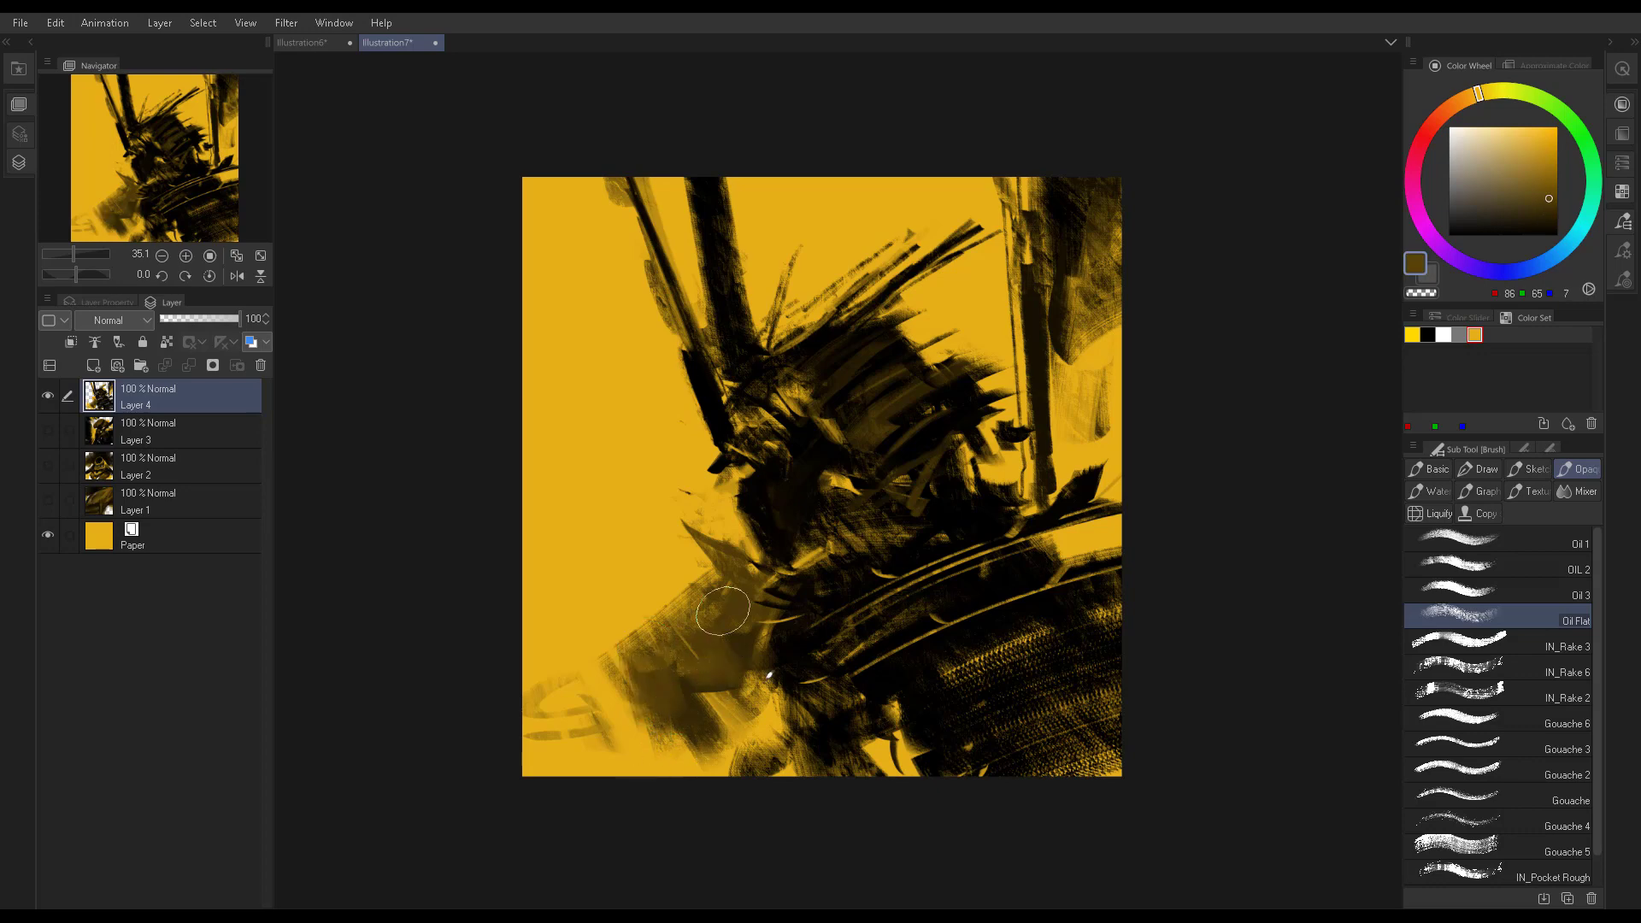
left_click(615, 632, "alt")
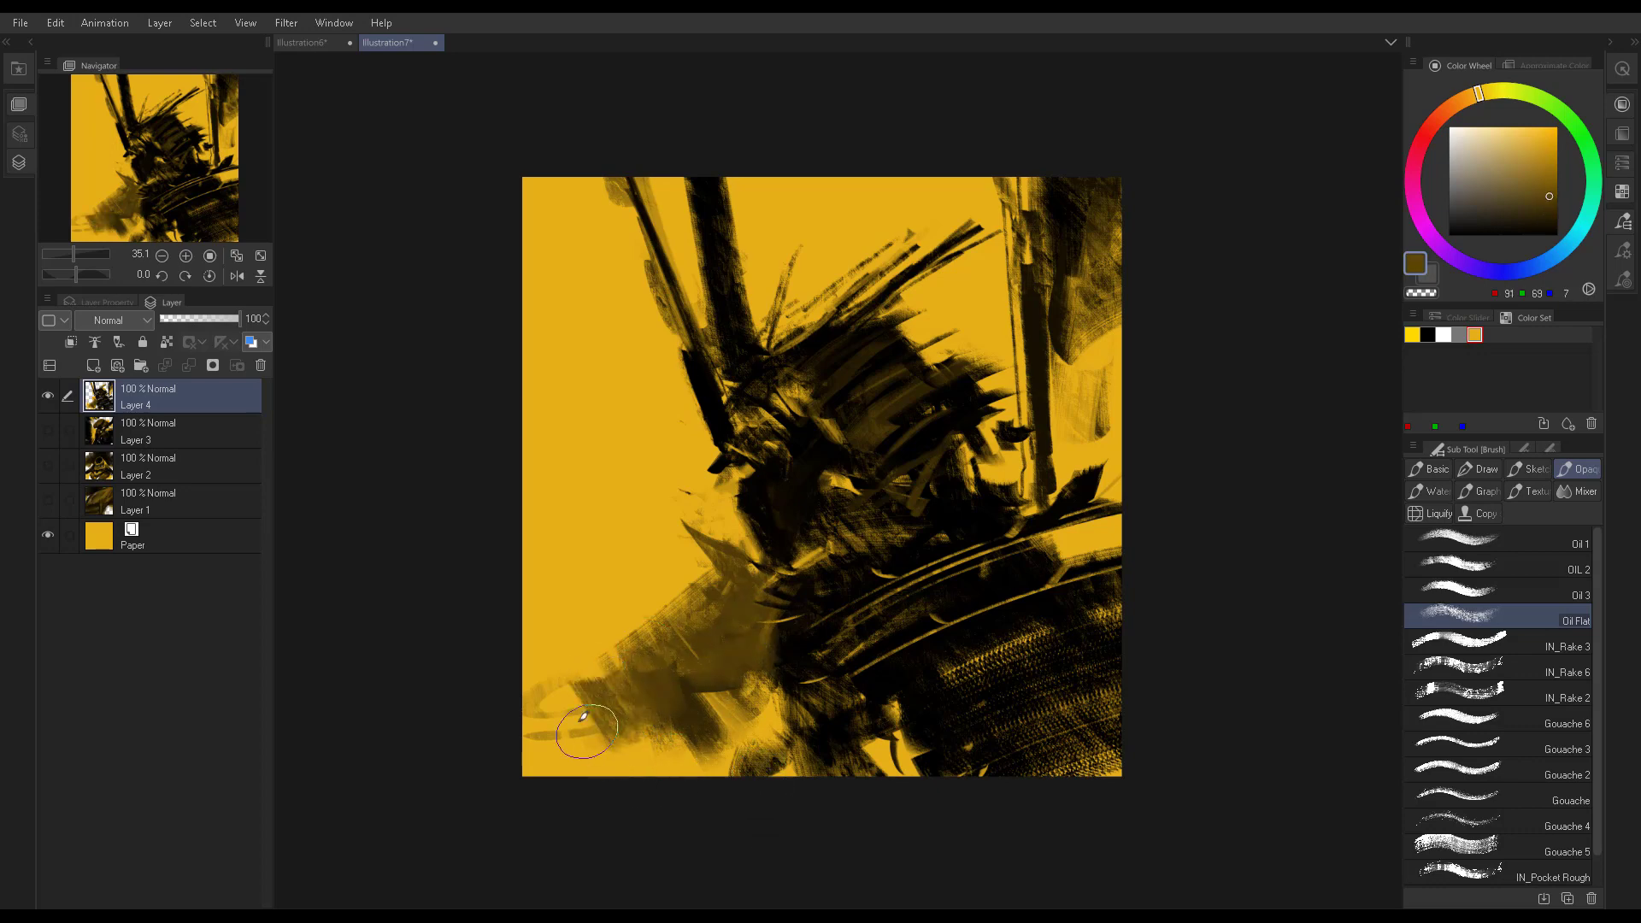
mouse_move(598, 718)
left_mouse_down()
mouse_move(554, 694)
mouse_move(619, 655)
left_mouse_up()
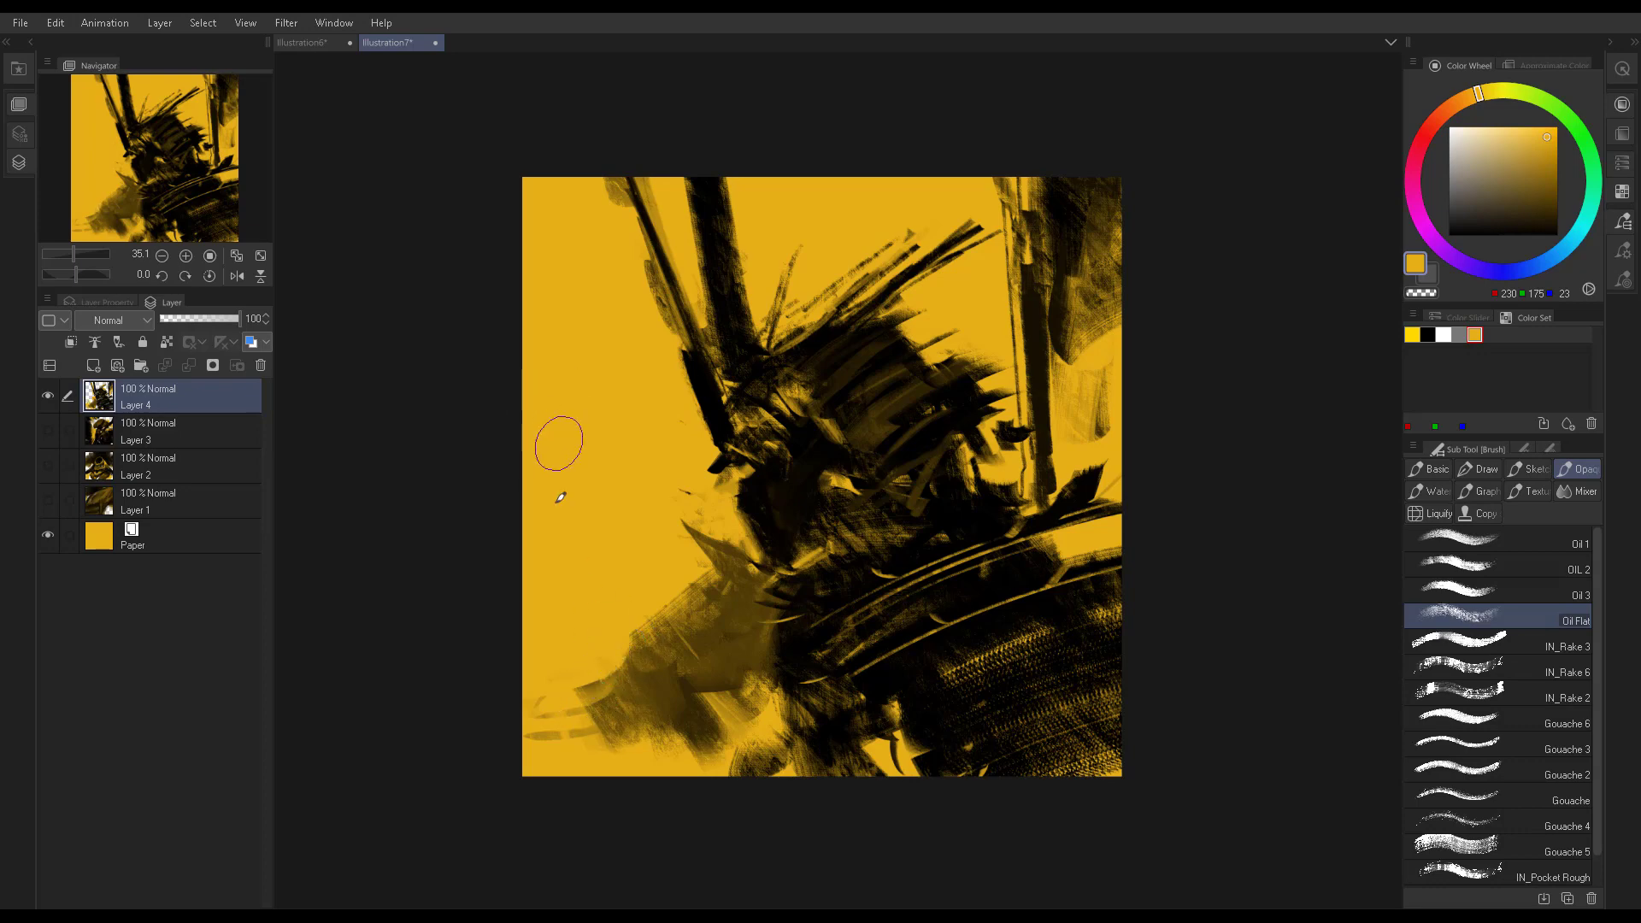
left_click(637, 657, "alt")
left_click_drag(636, 656, 573, 722)
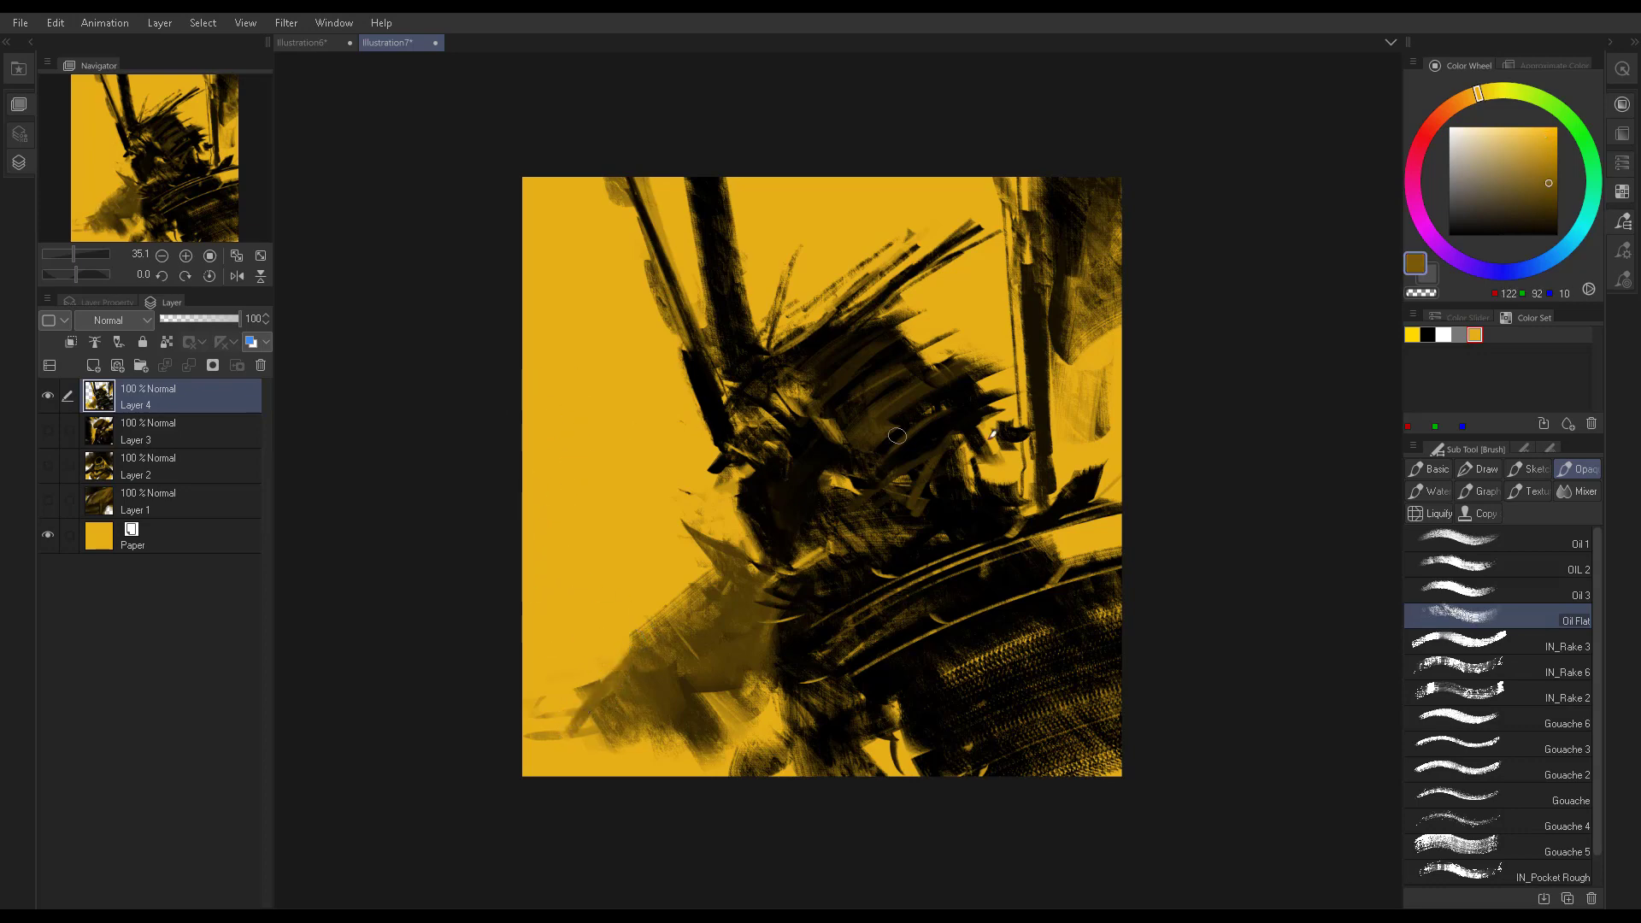
Darken the armour near the bottom centre and cover the left dark hatching with yellow
left_click(1003, 466, "alt")
left_click(1067, 485, "alt")
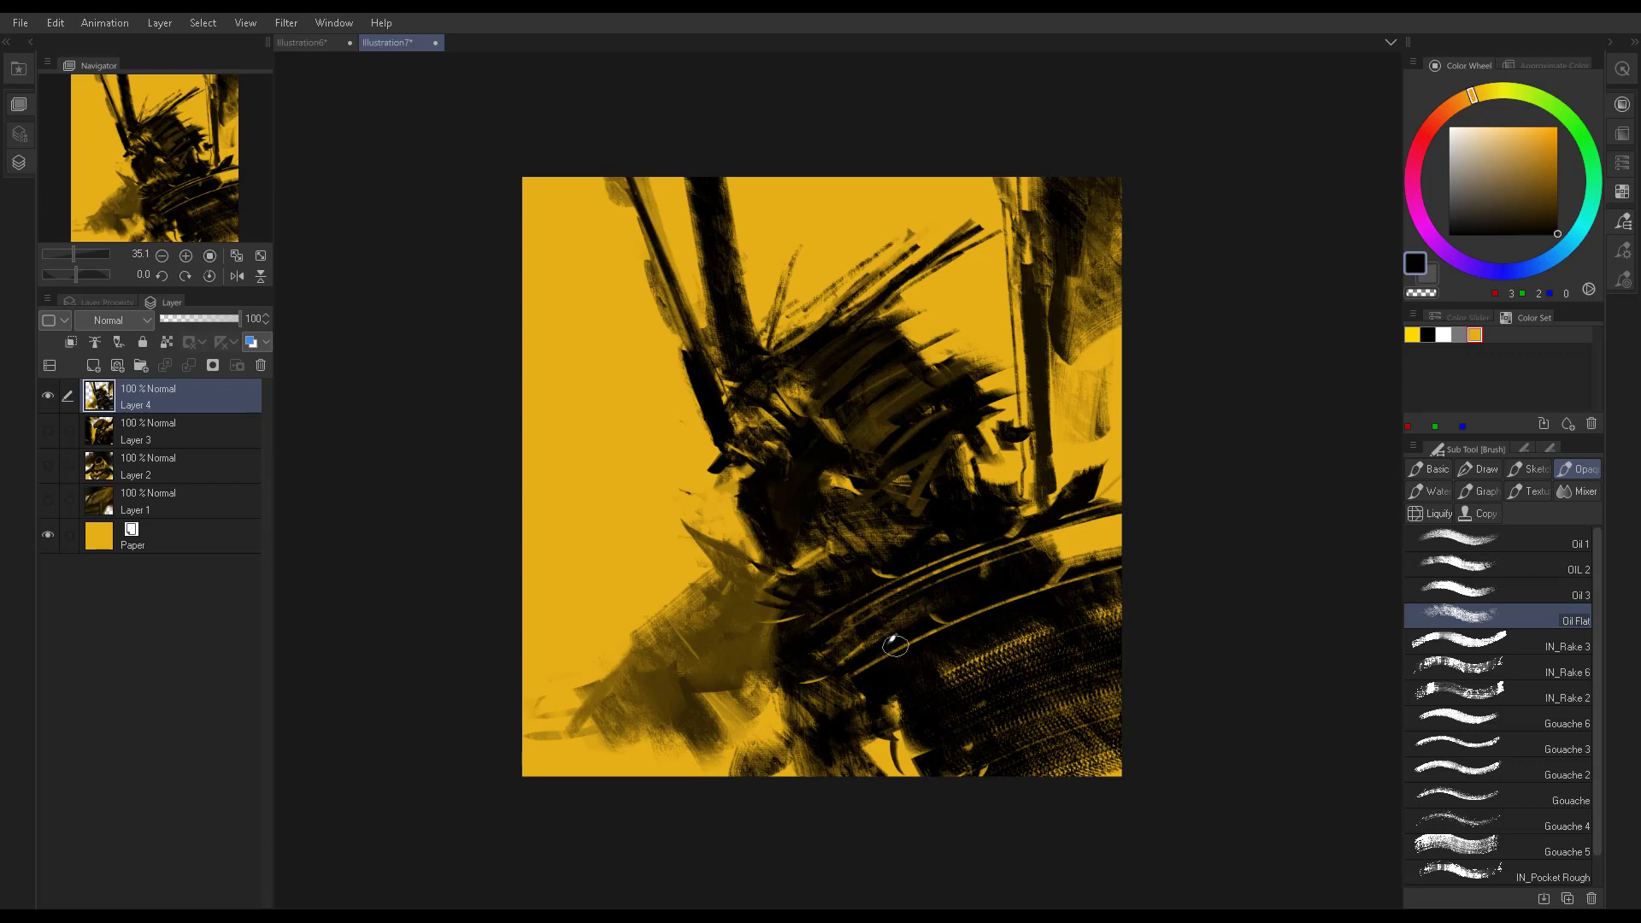
left_click_drag(795, 675, 846, 745)
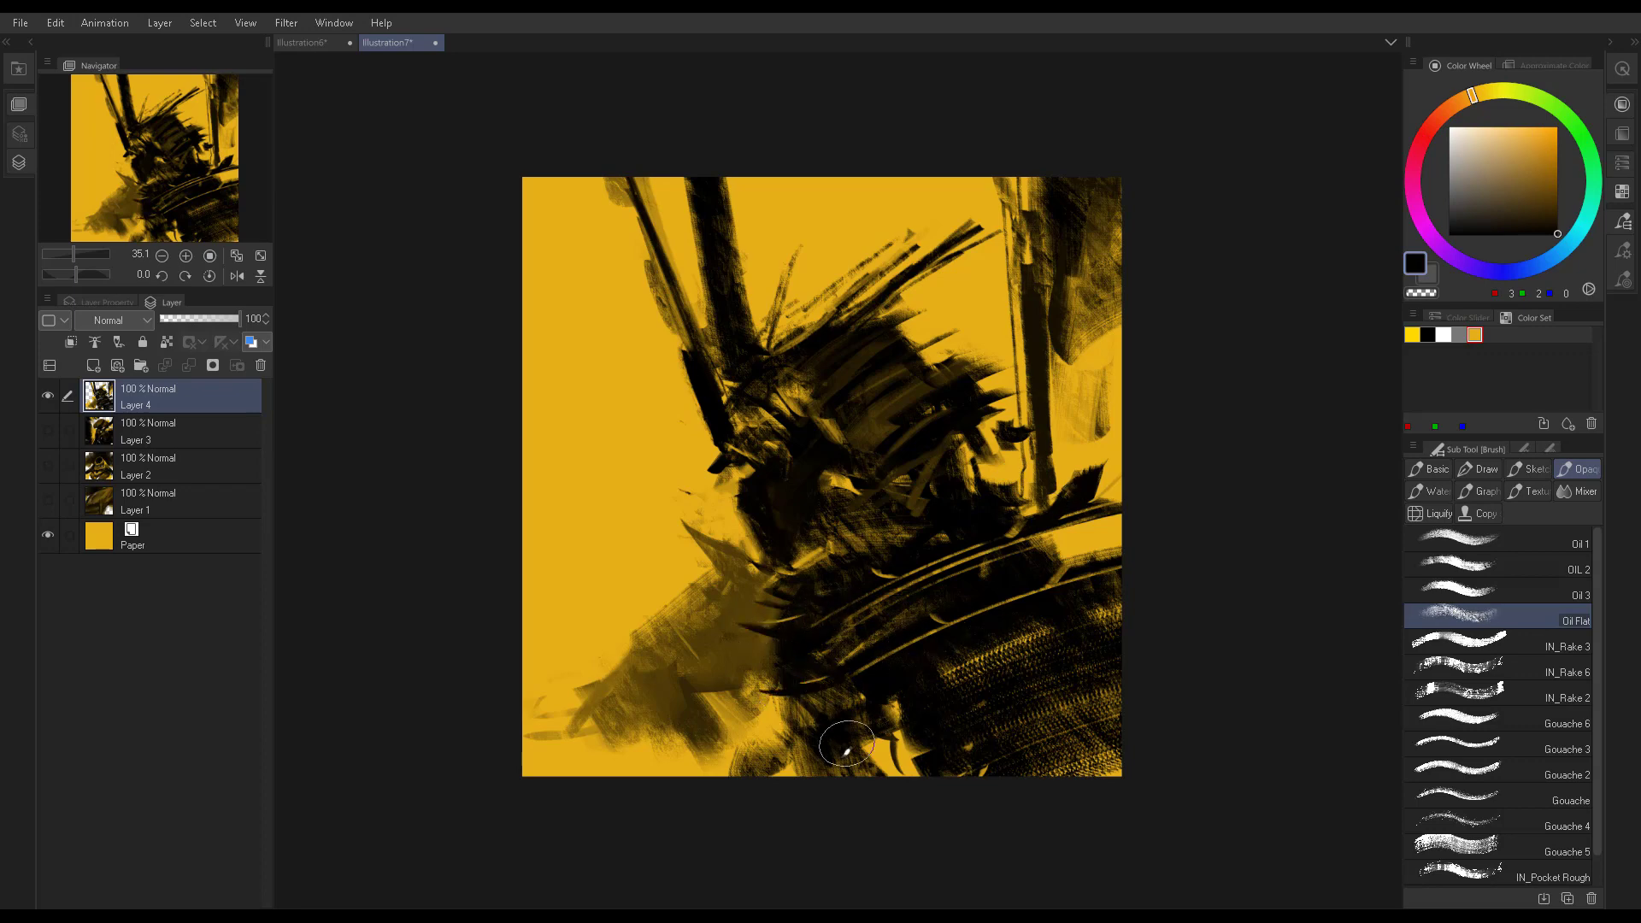
left_click(644, 561, "alt")
mouse_move(674, 575)
left_mouse_down()
mouse_move(658, 592)
mouse_move(702, 601)
left_mouse_up()
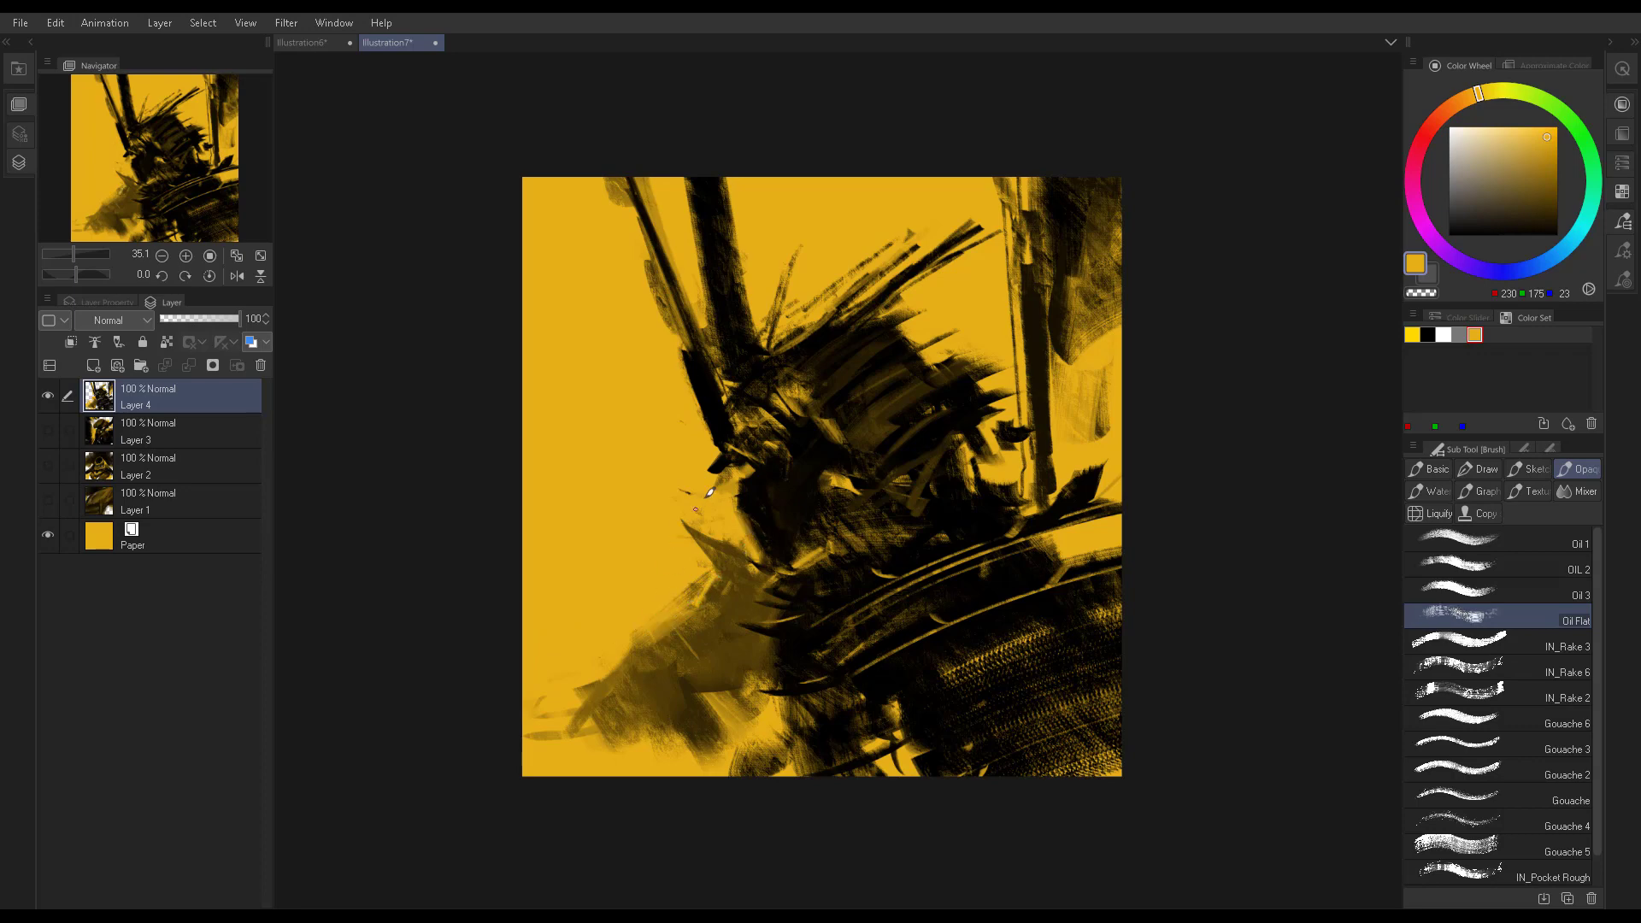
Sample several yellows and paint yellow strokes around the face
left_click(731, 432, "alt")
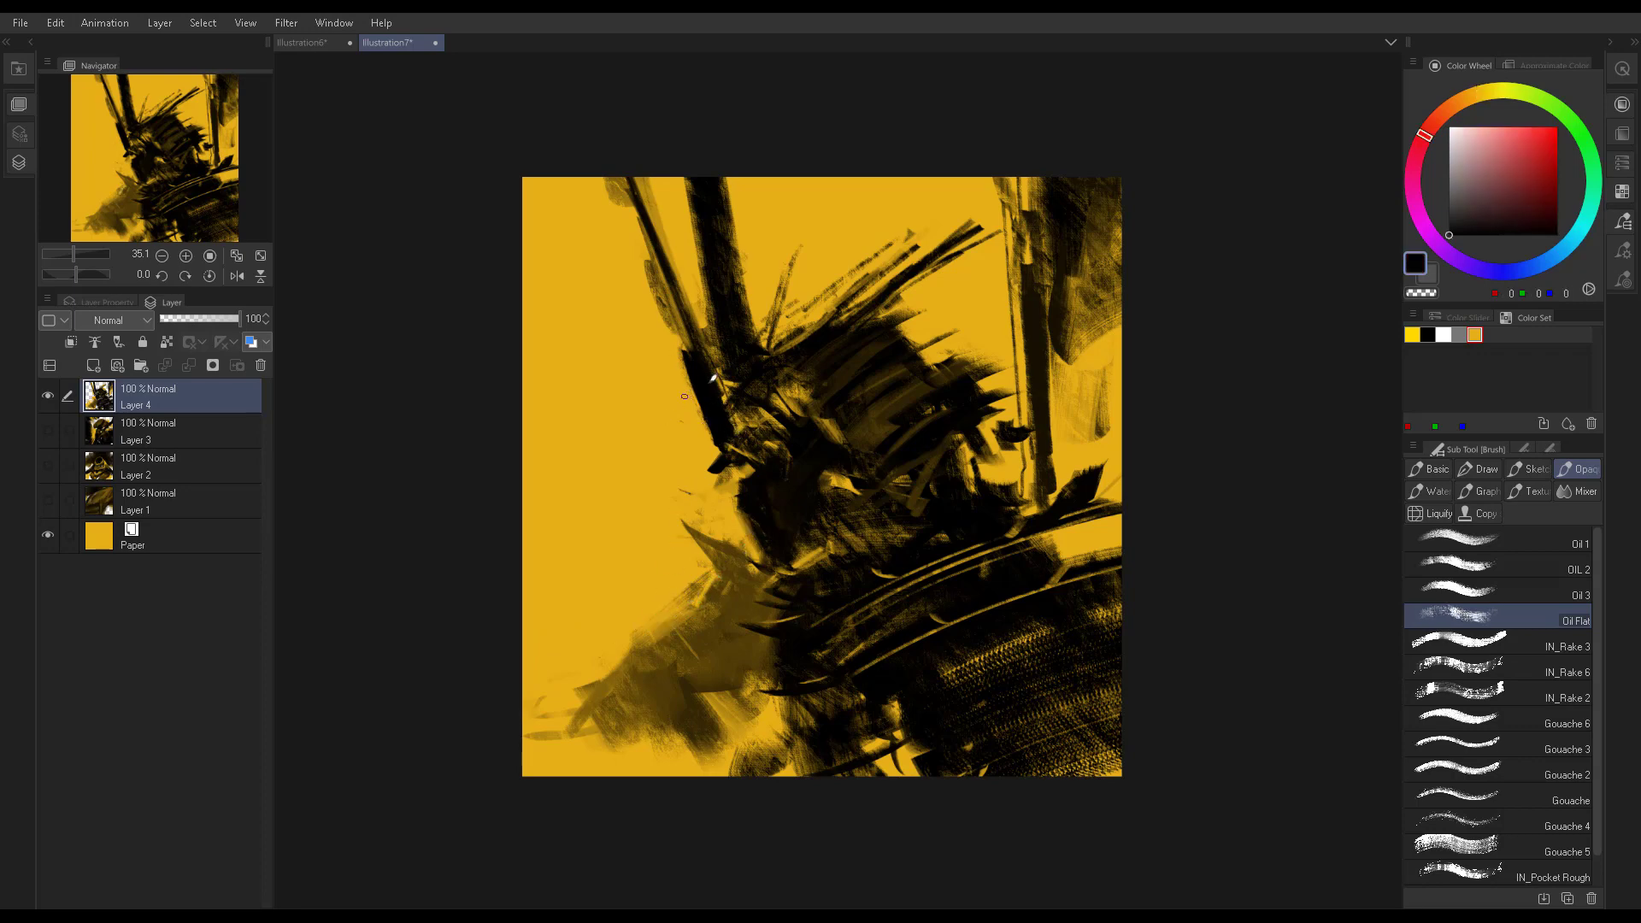
left_click(684, 395, "alt")
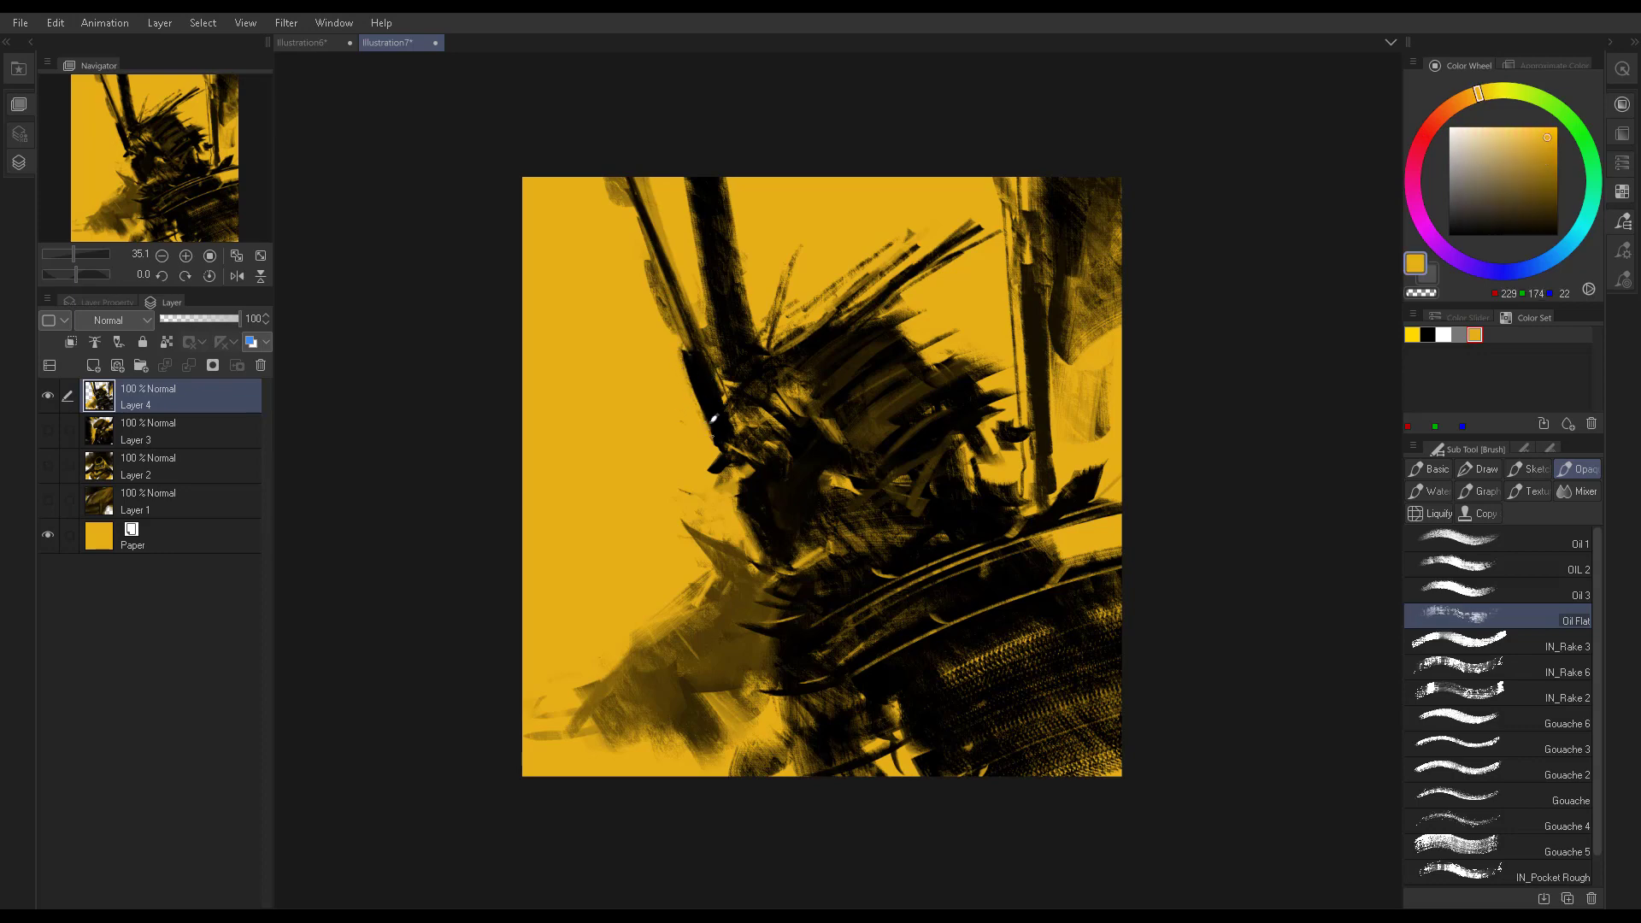
left_click(694, 379, "alt")
left_click(729, 432, "alt")
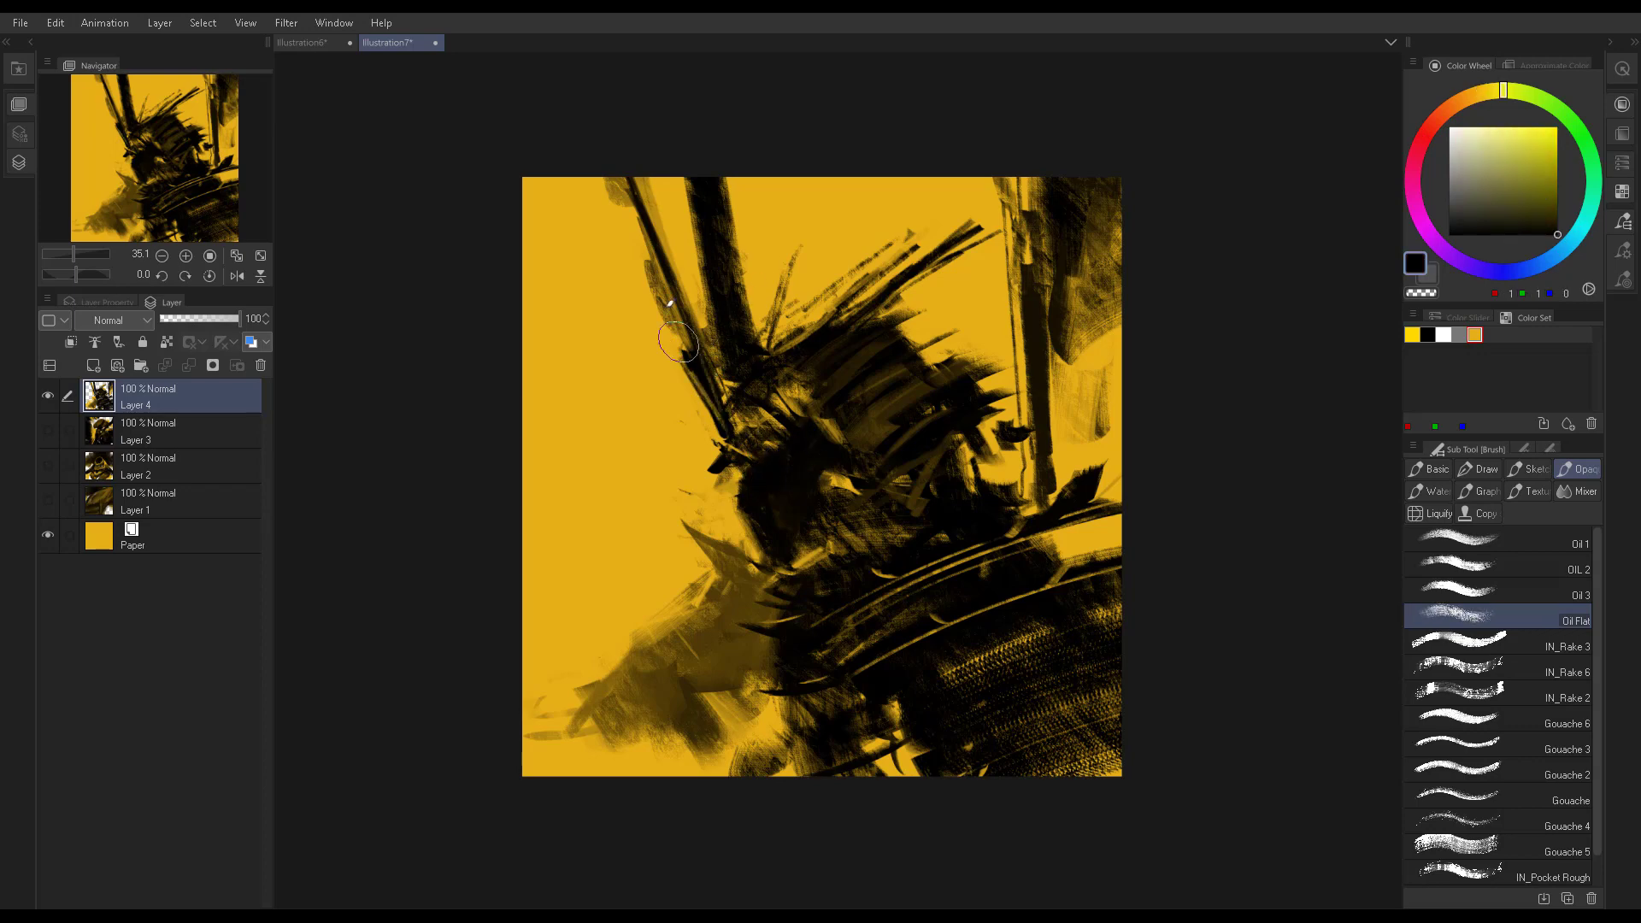
left_click(687, 511, "alt")
left_click_drag(718, 513, 803, 496)
Add thin black crest strokes, mirror the view with H, and add dark marks near the face
left_click(799, 637, "alt")
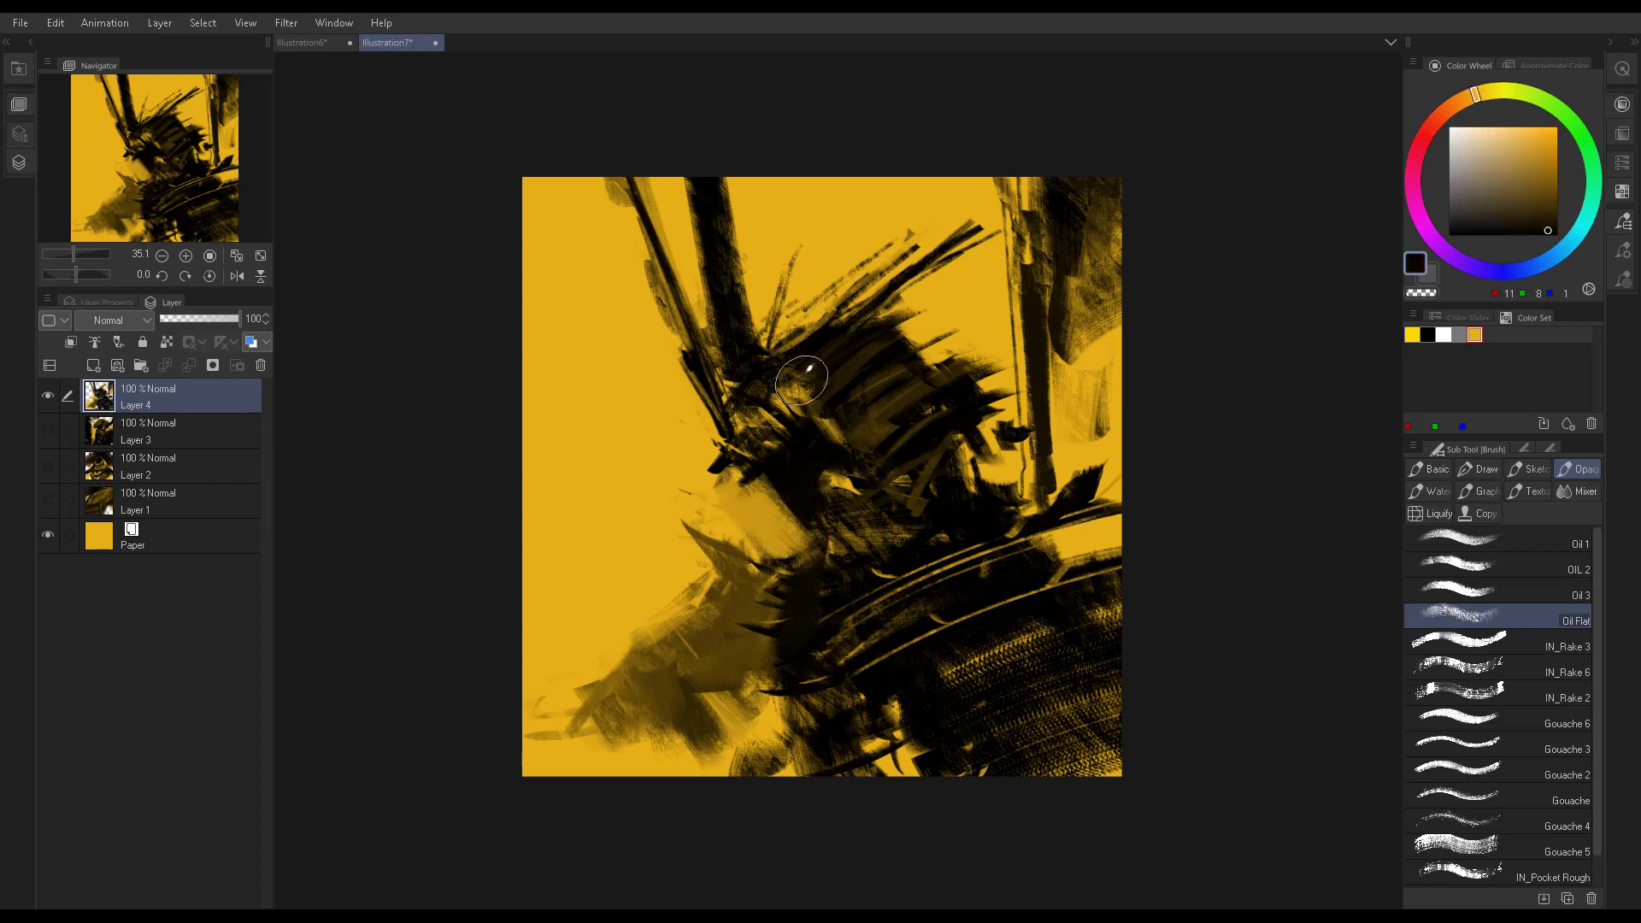
left_click_drag(769, 346, 795, 257)
key("h")
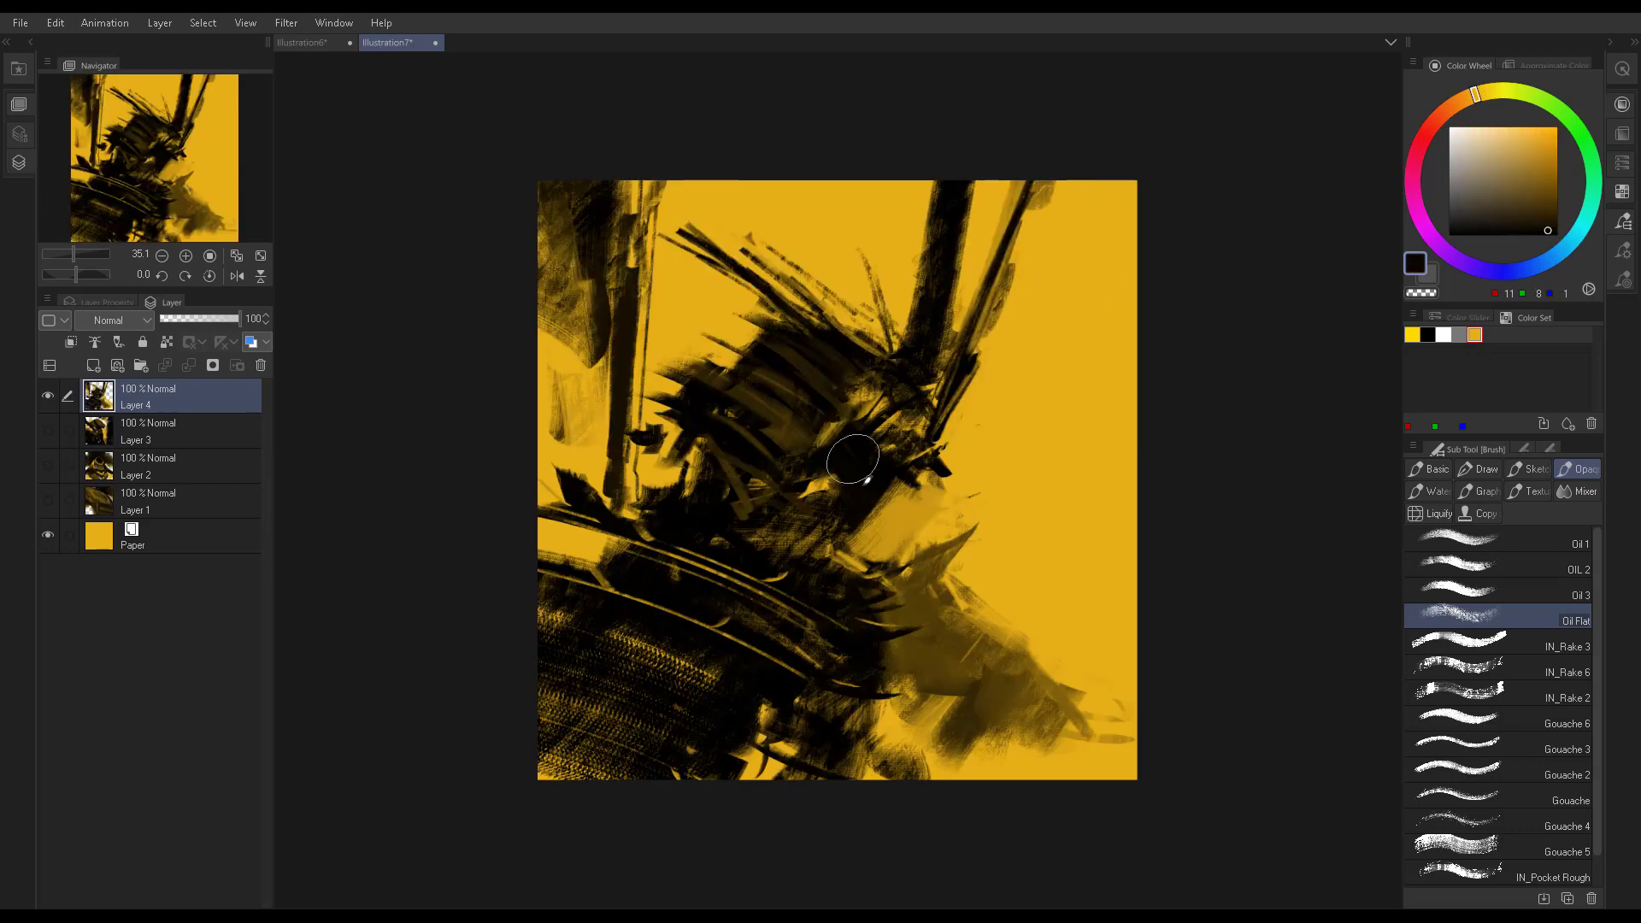
mouse_move(854, 462)
left_mouse_down()
mouse_move(879, 530)
mouse_move(906, 513)
left_mouse_up()
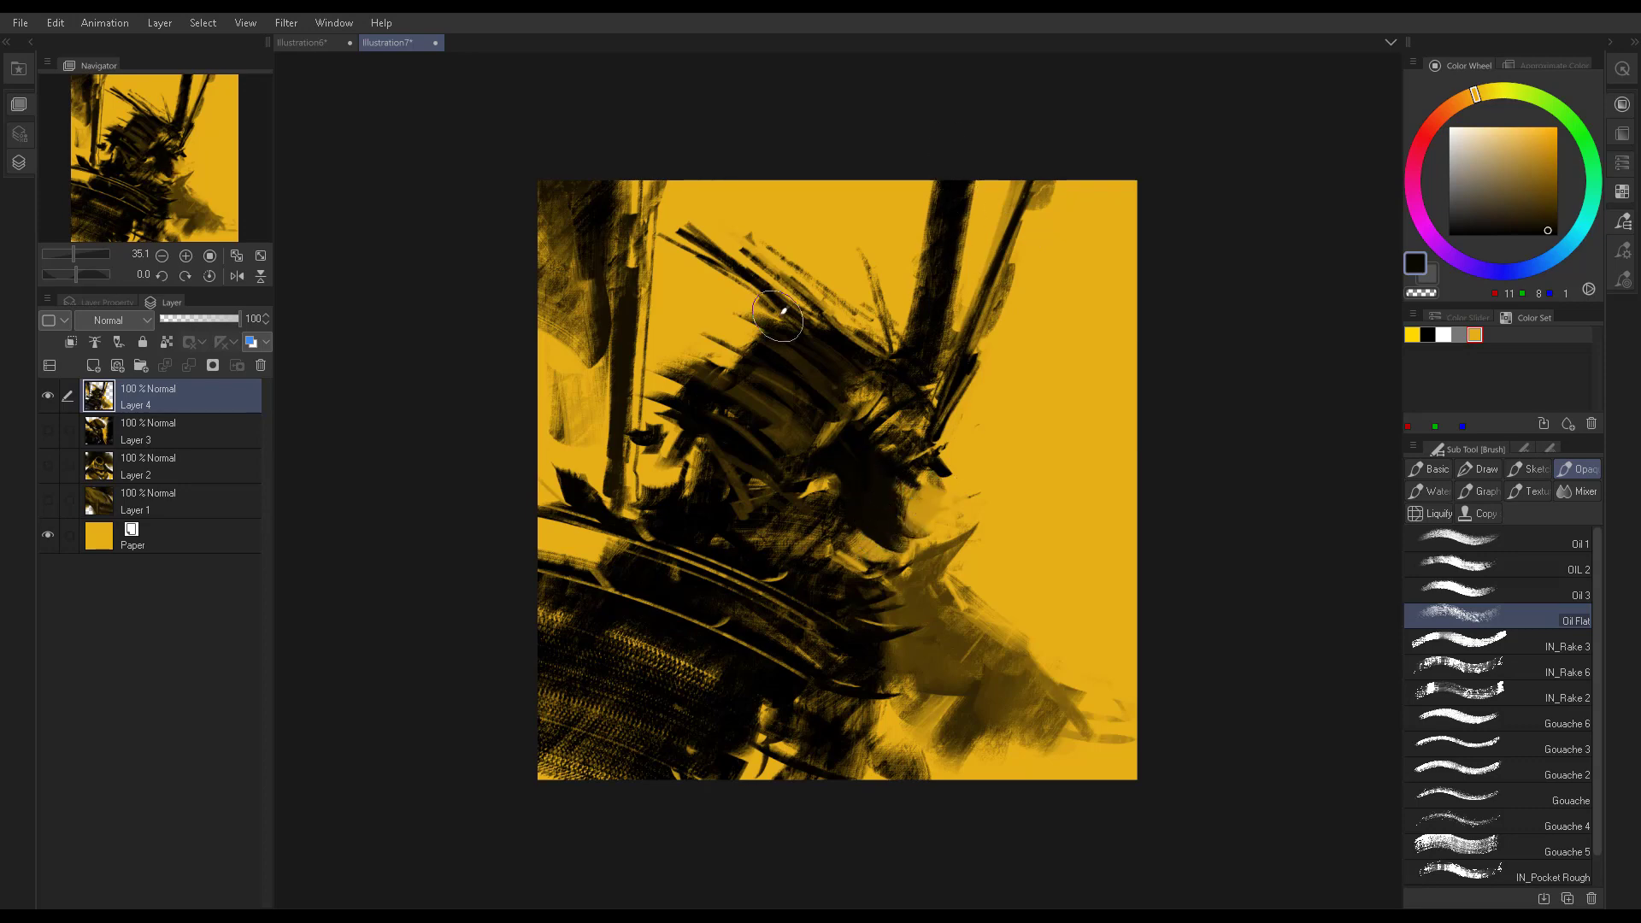
left_click(838, 588, "alt")
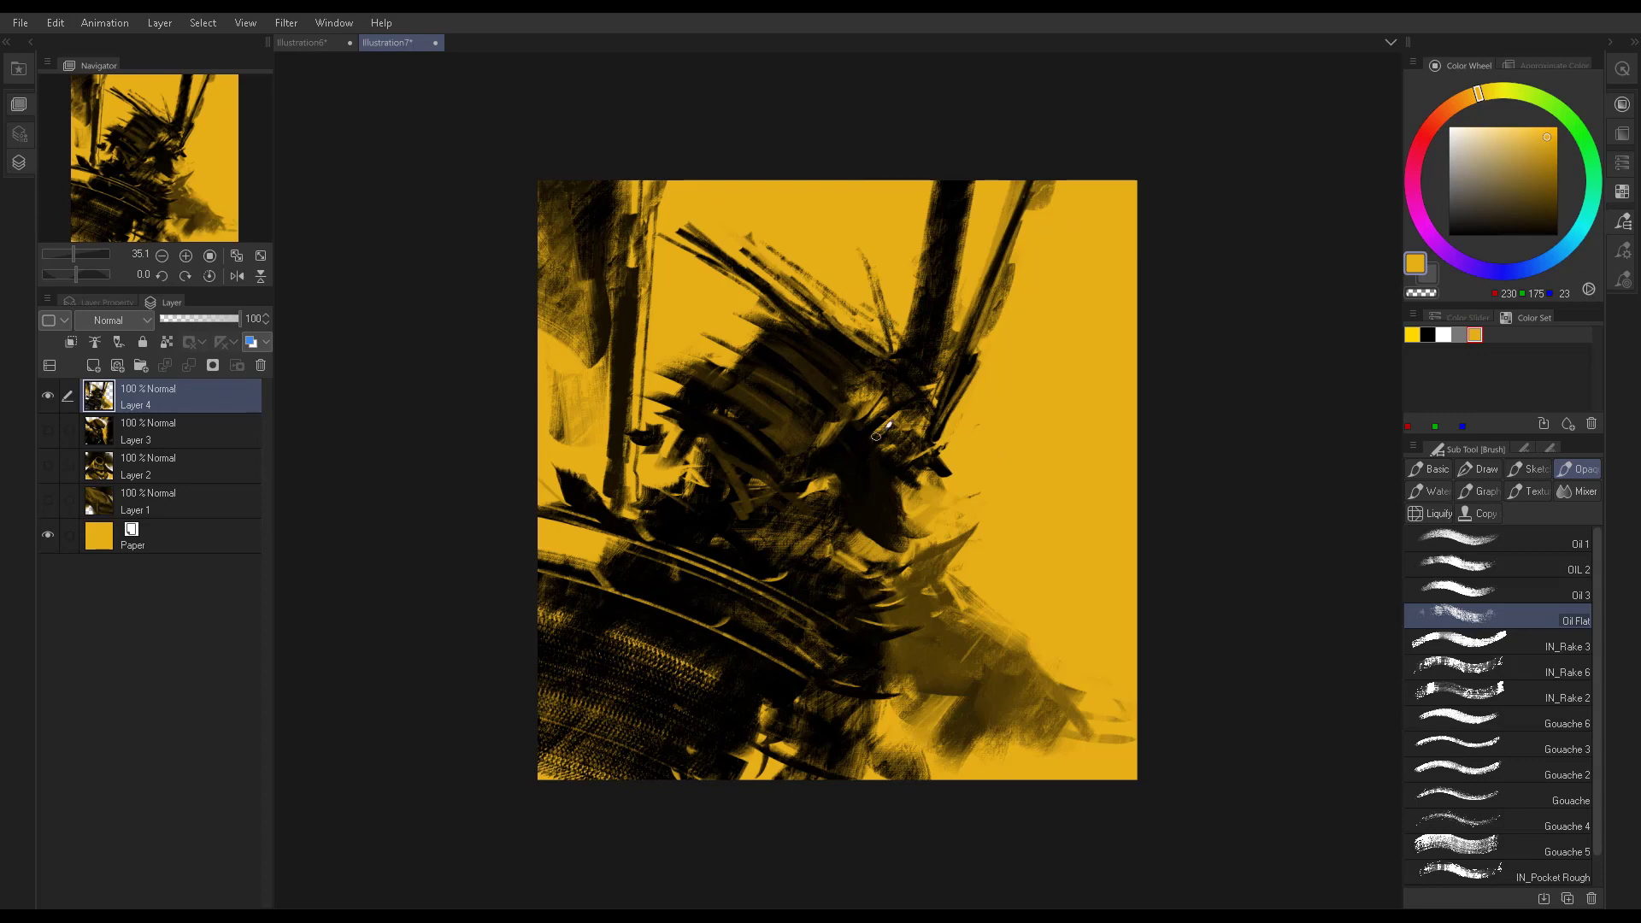
Paint dark brown strokes over the face beneath the helmet
scroll(911, 440, "down", 4)
scroll(911, 440, "down", 2)
scroll(911, 440, "up", 3)
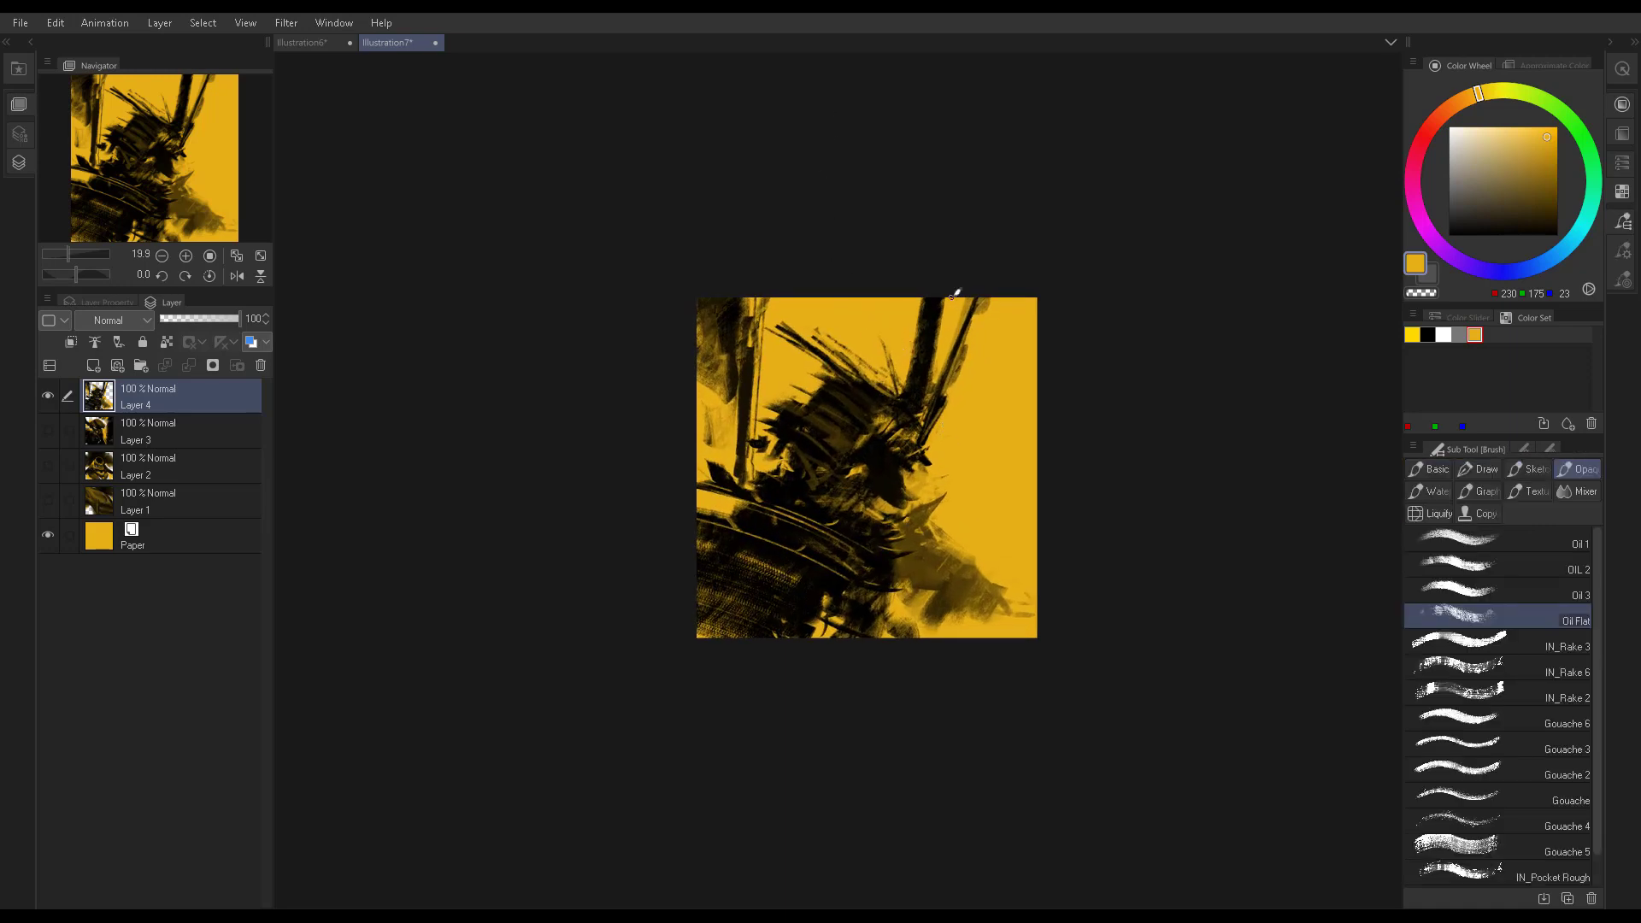
left_click_drag(973, 424, 934, 451)
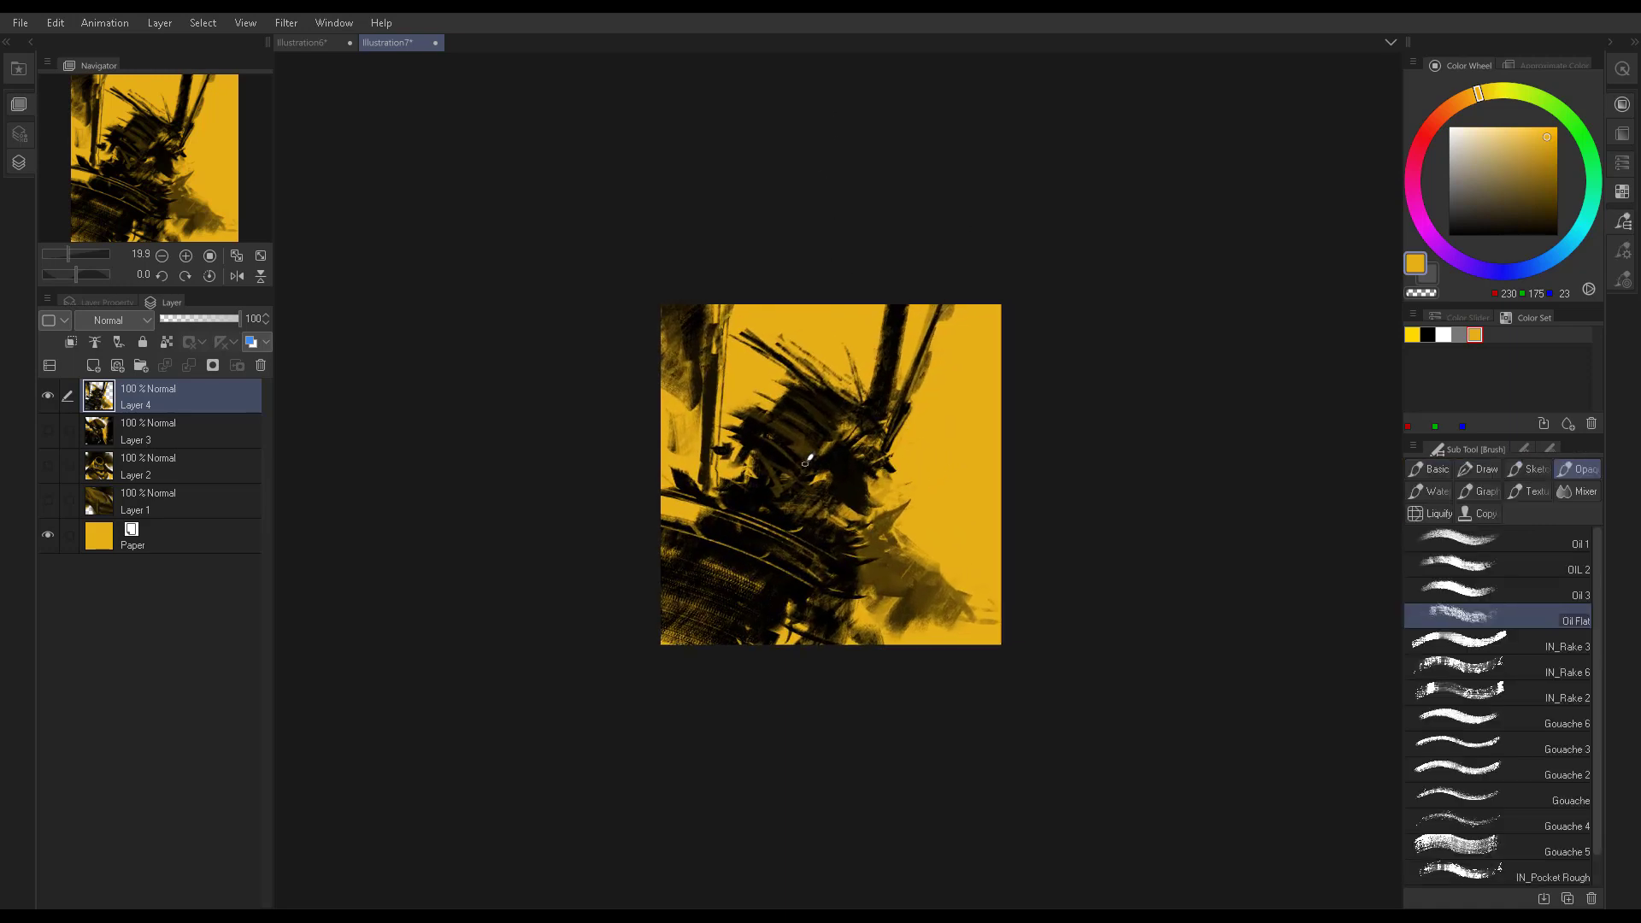
left_click(849, 450, "alt")
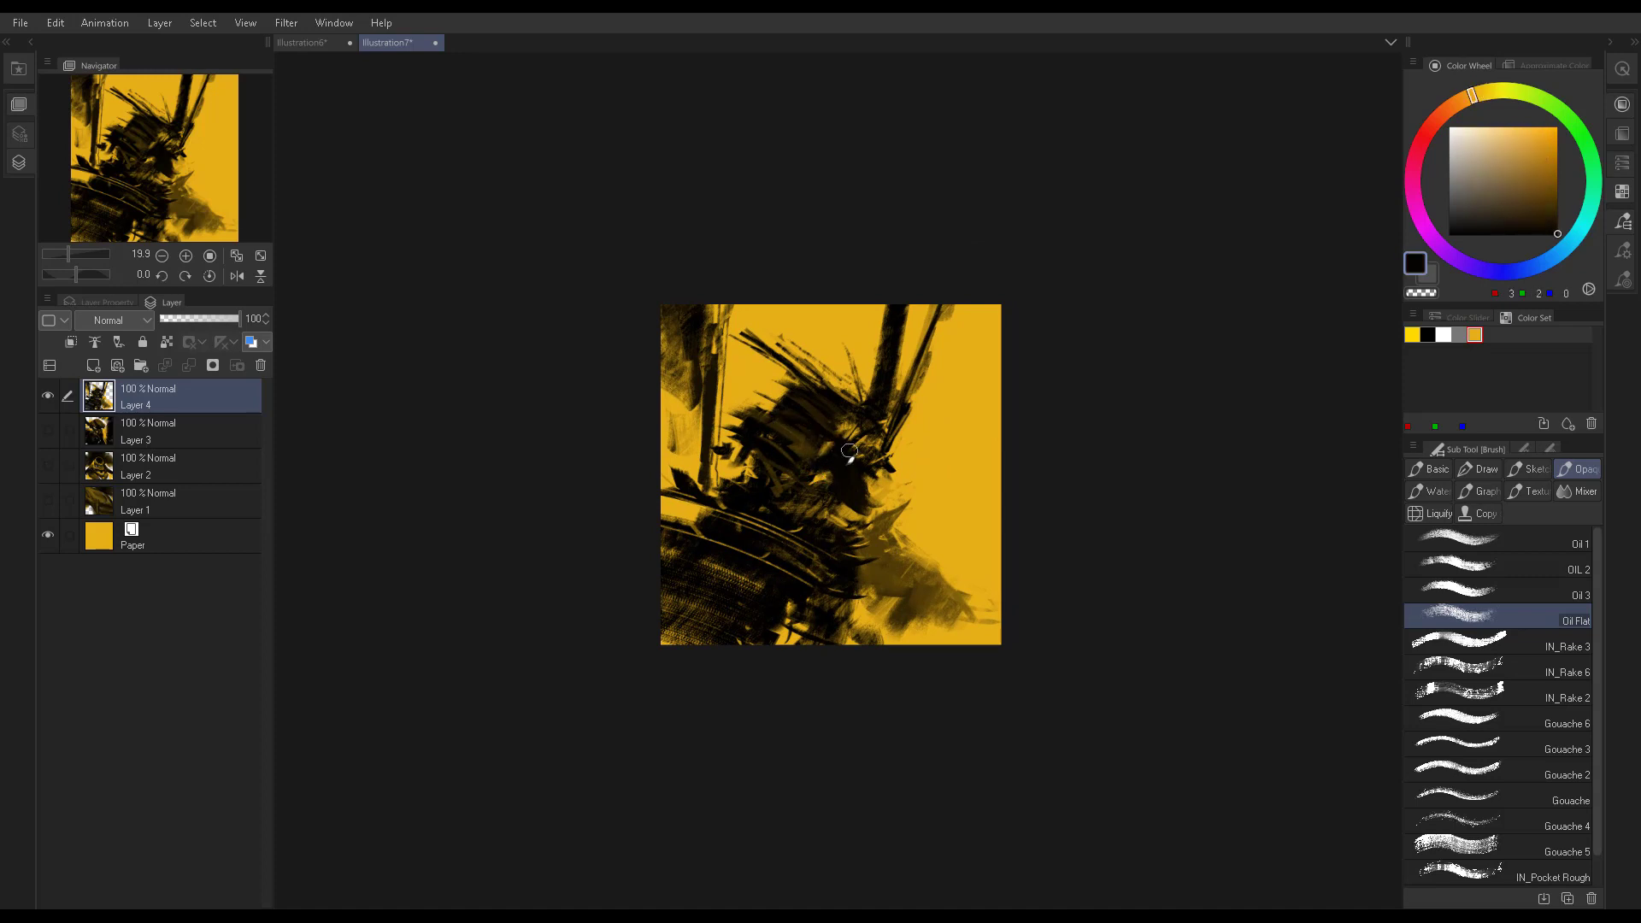
left_click(788, 440, "alt")
left_click(792, 447, "alt")
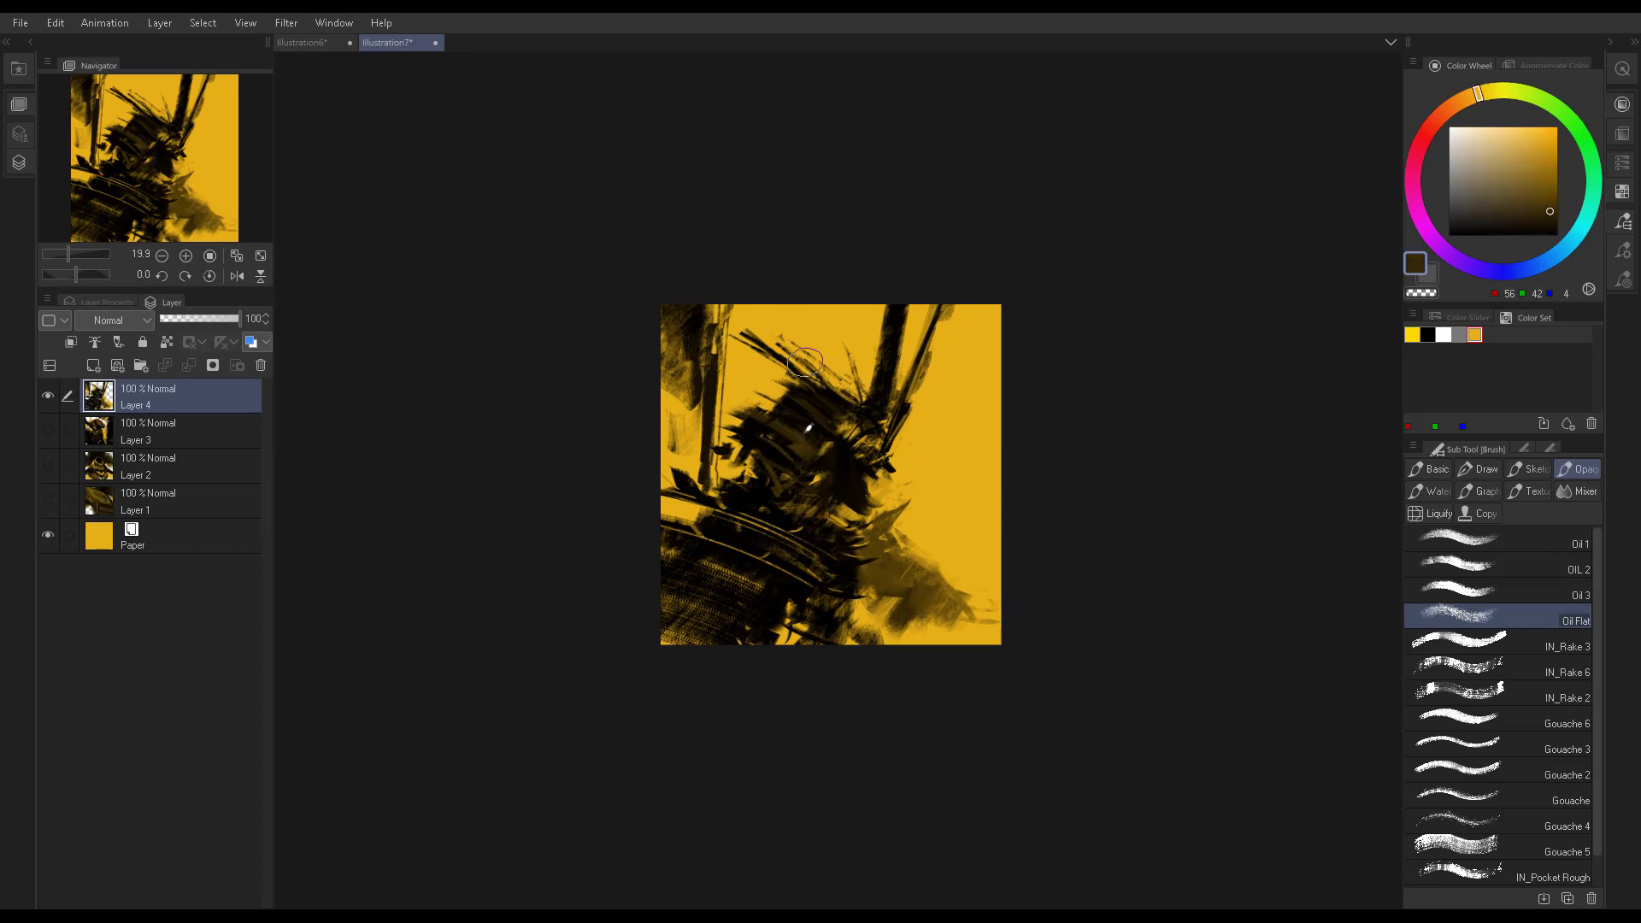
mouse_move(795, 436)
left_mouse_down()
mouse_move(812, 487)
mouse_move(735, 496)
left_mouse_up()
Add small dark strokes around the face and sample more browns and near-blacks
left_click(795, 407, "alt")
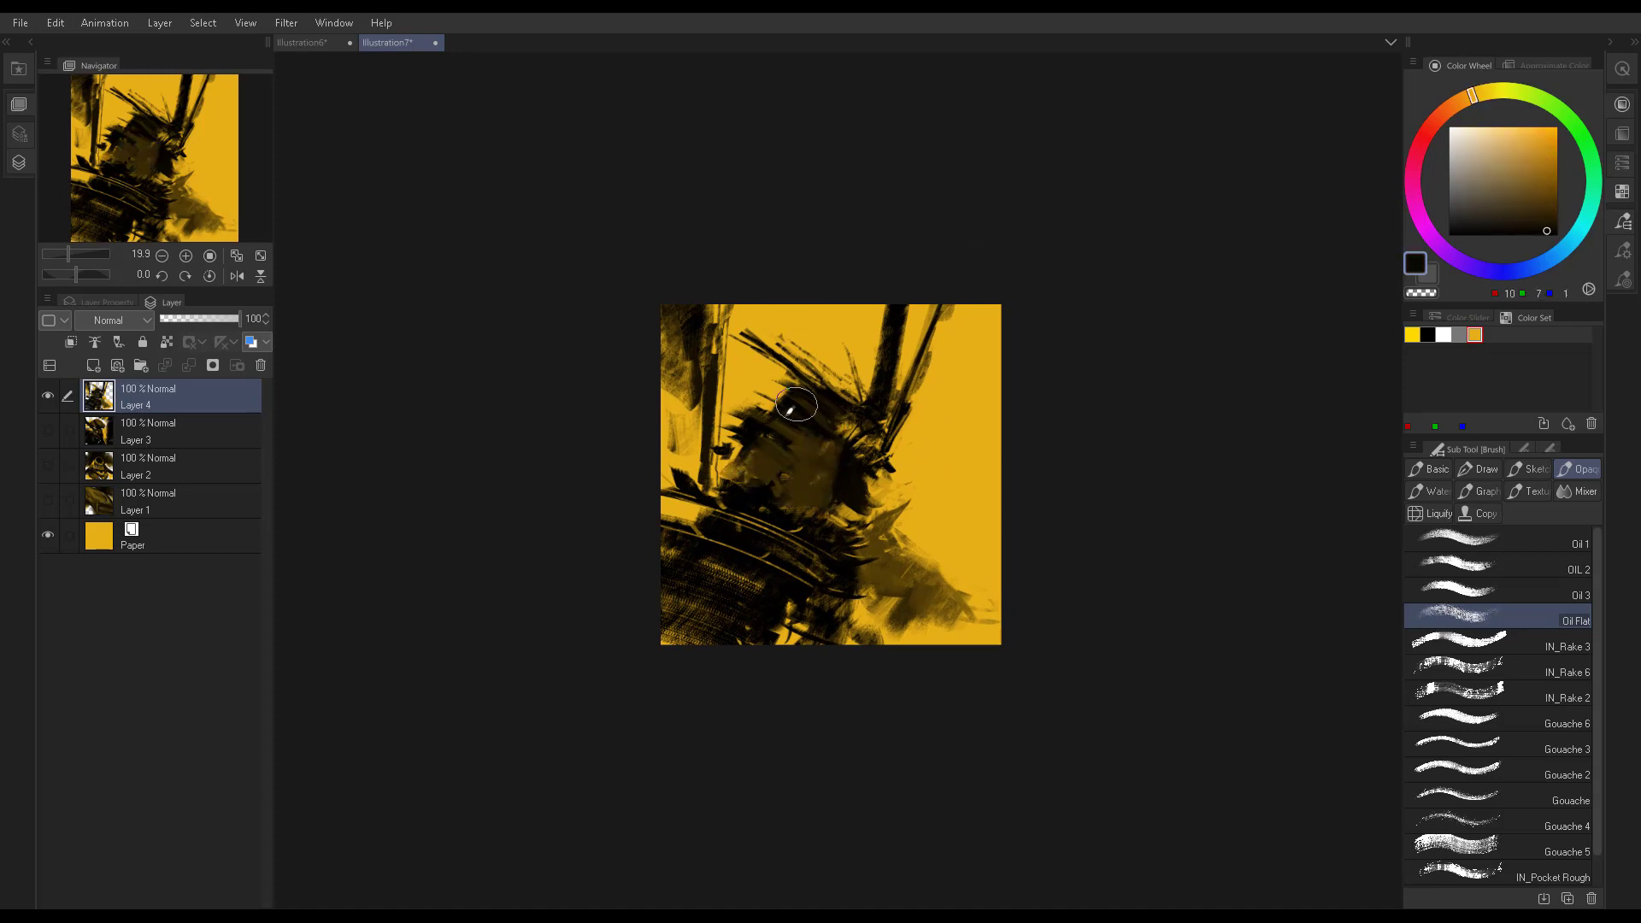
left_click_drag(796, 406, 778, 437)
left_click(829, 458, "alt")
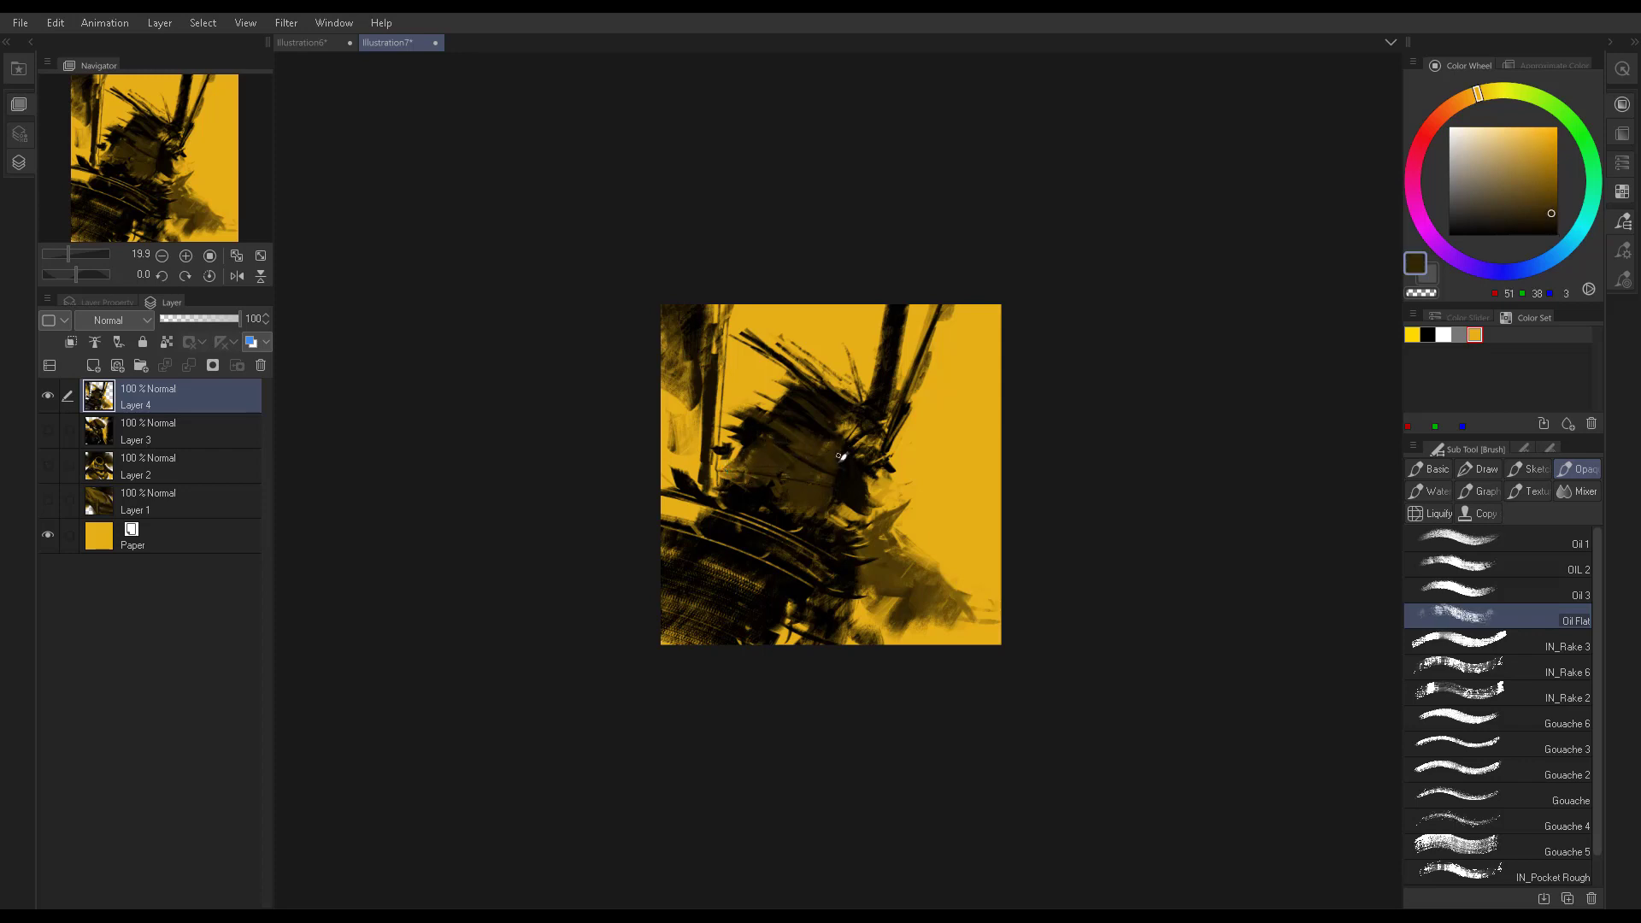
left_click(759, 441, "alt")
left_click(872, 531, "alt")
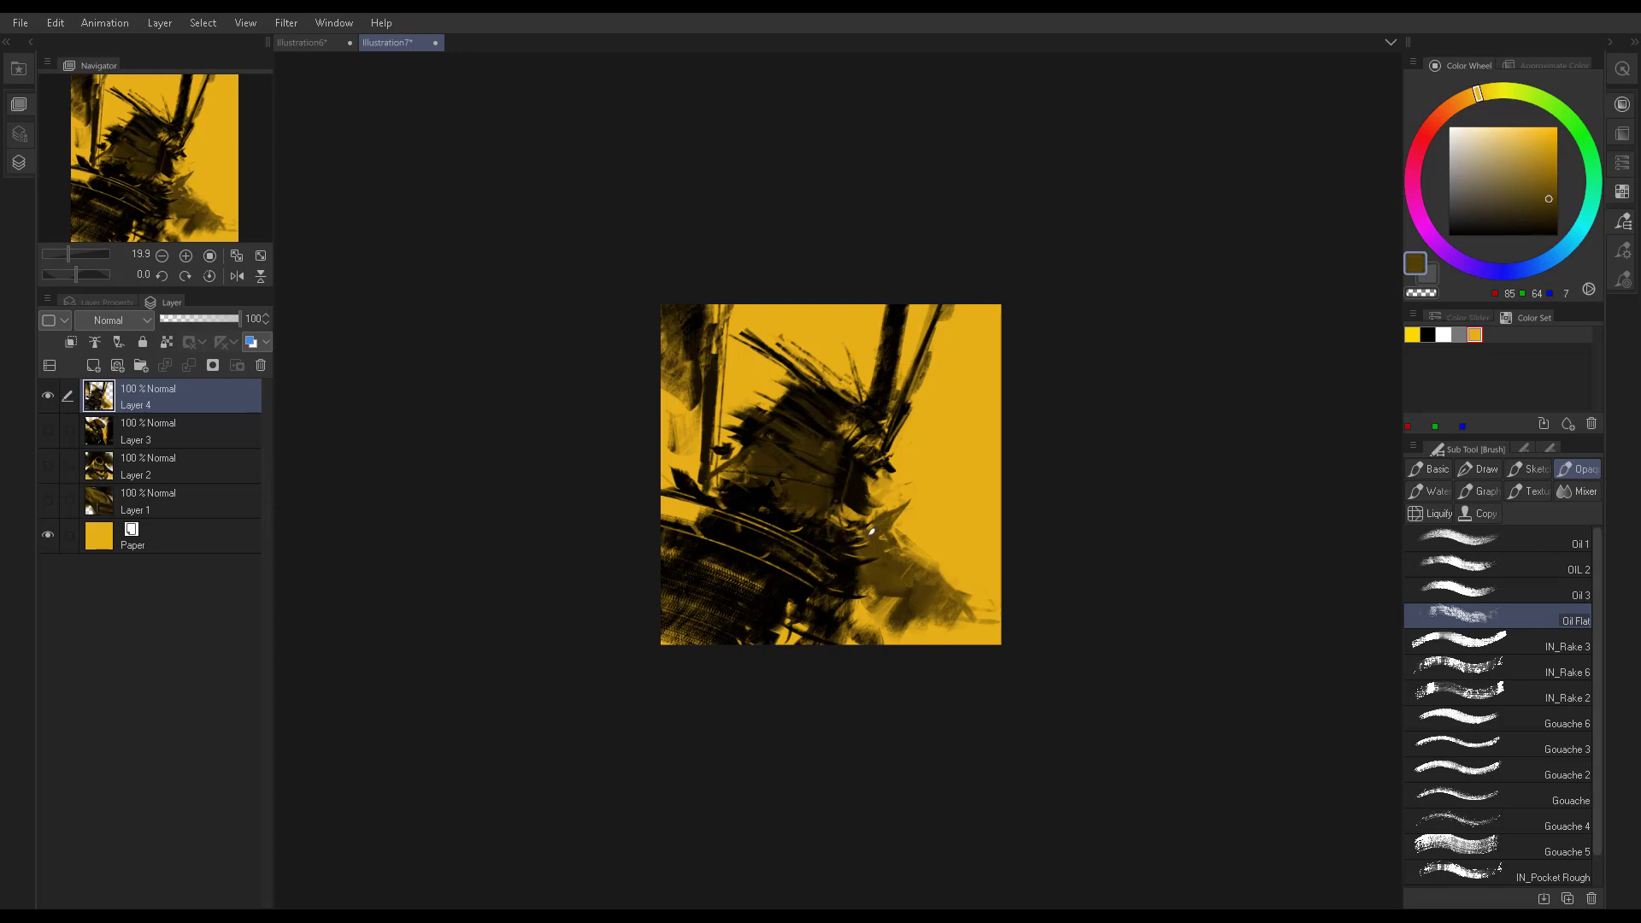
left_click(865, 487, "alt")
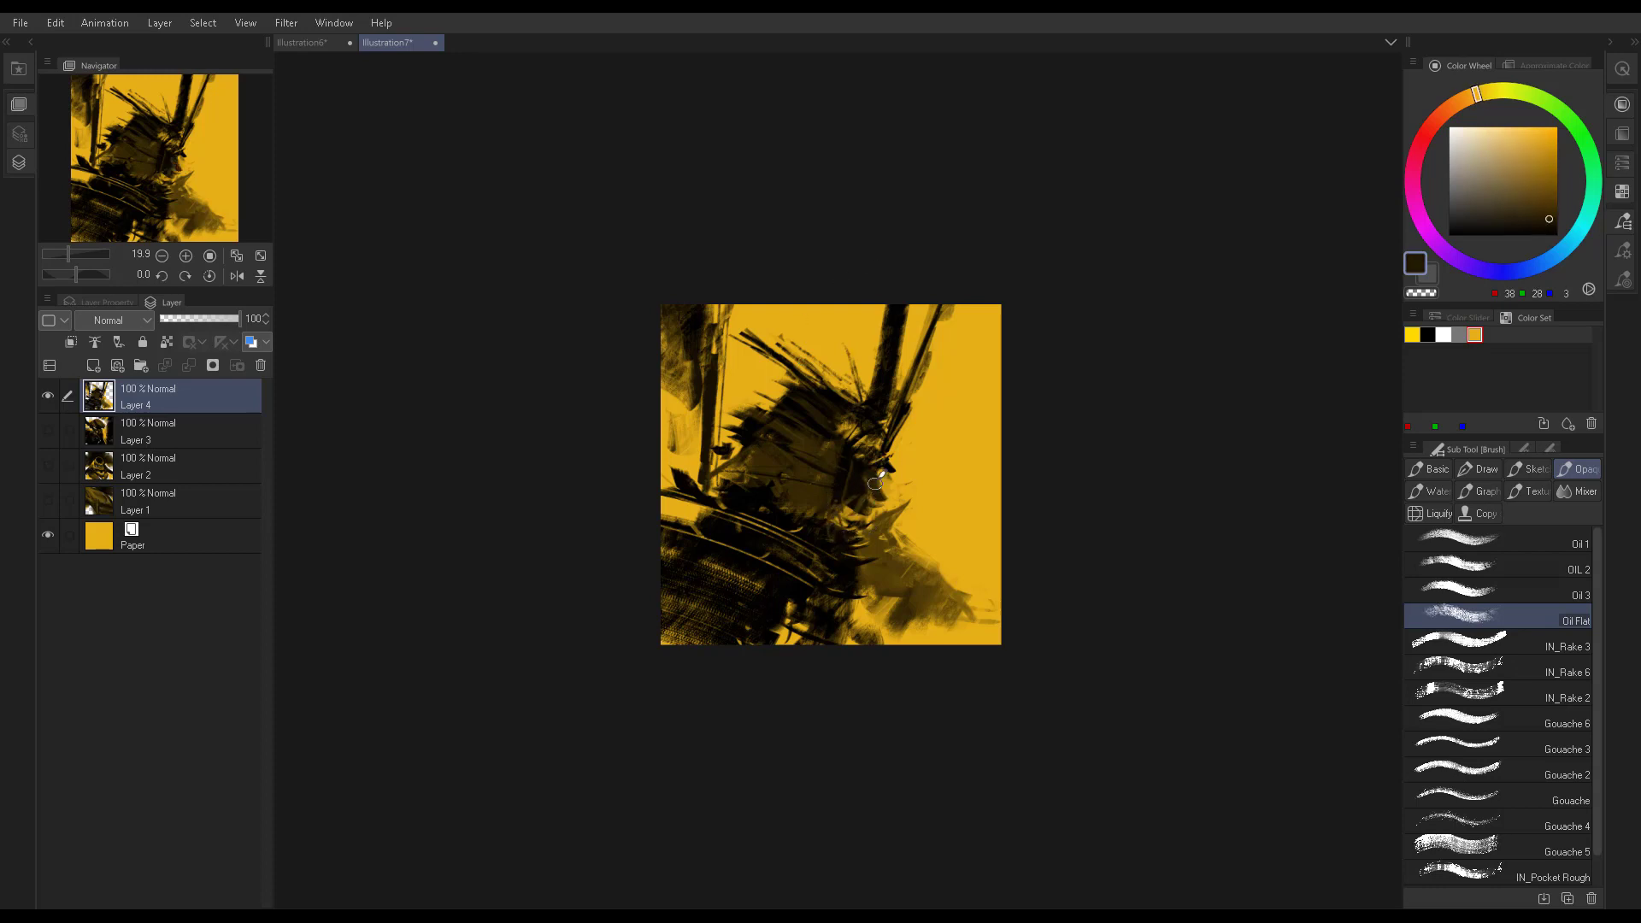
left_click(863, 472, "alt")
Paint dark strokes below the face and smear lighter brown over them
left_click(871, 491, "alt")
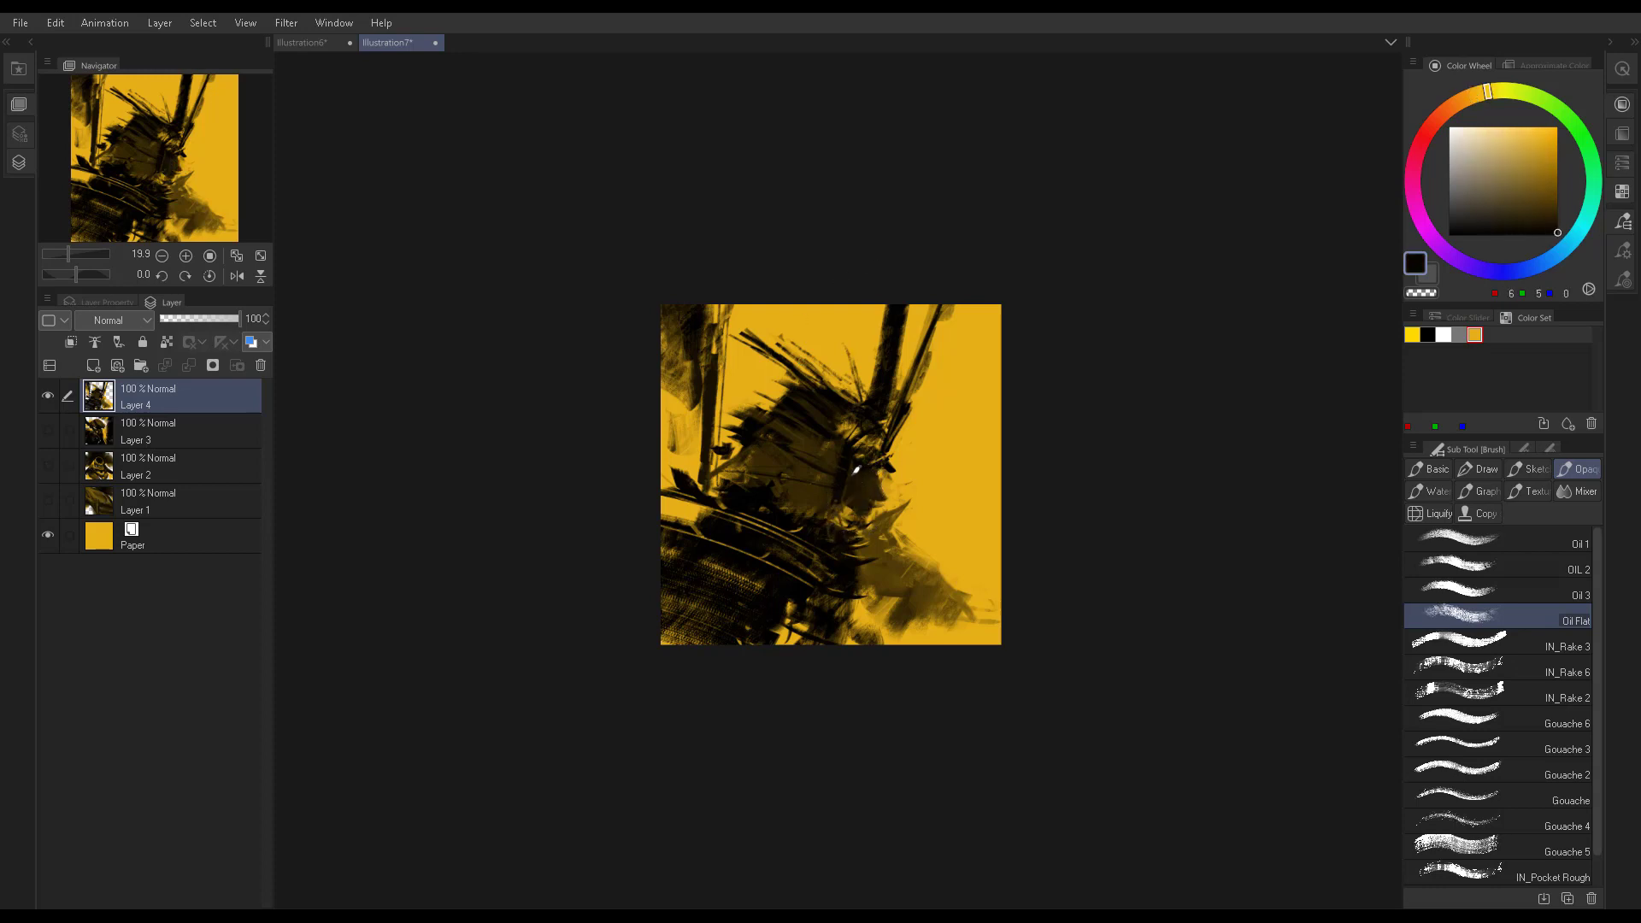
left_click(847, 545, "alt")
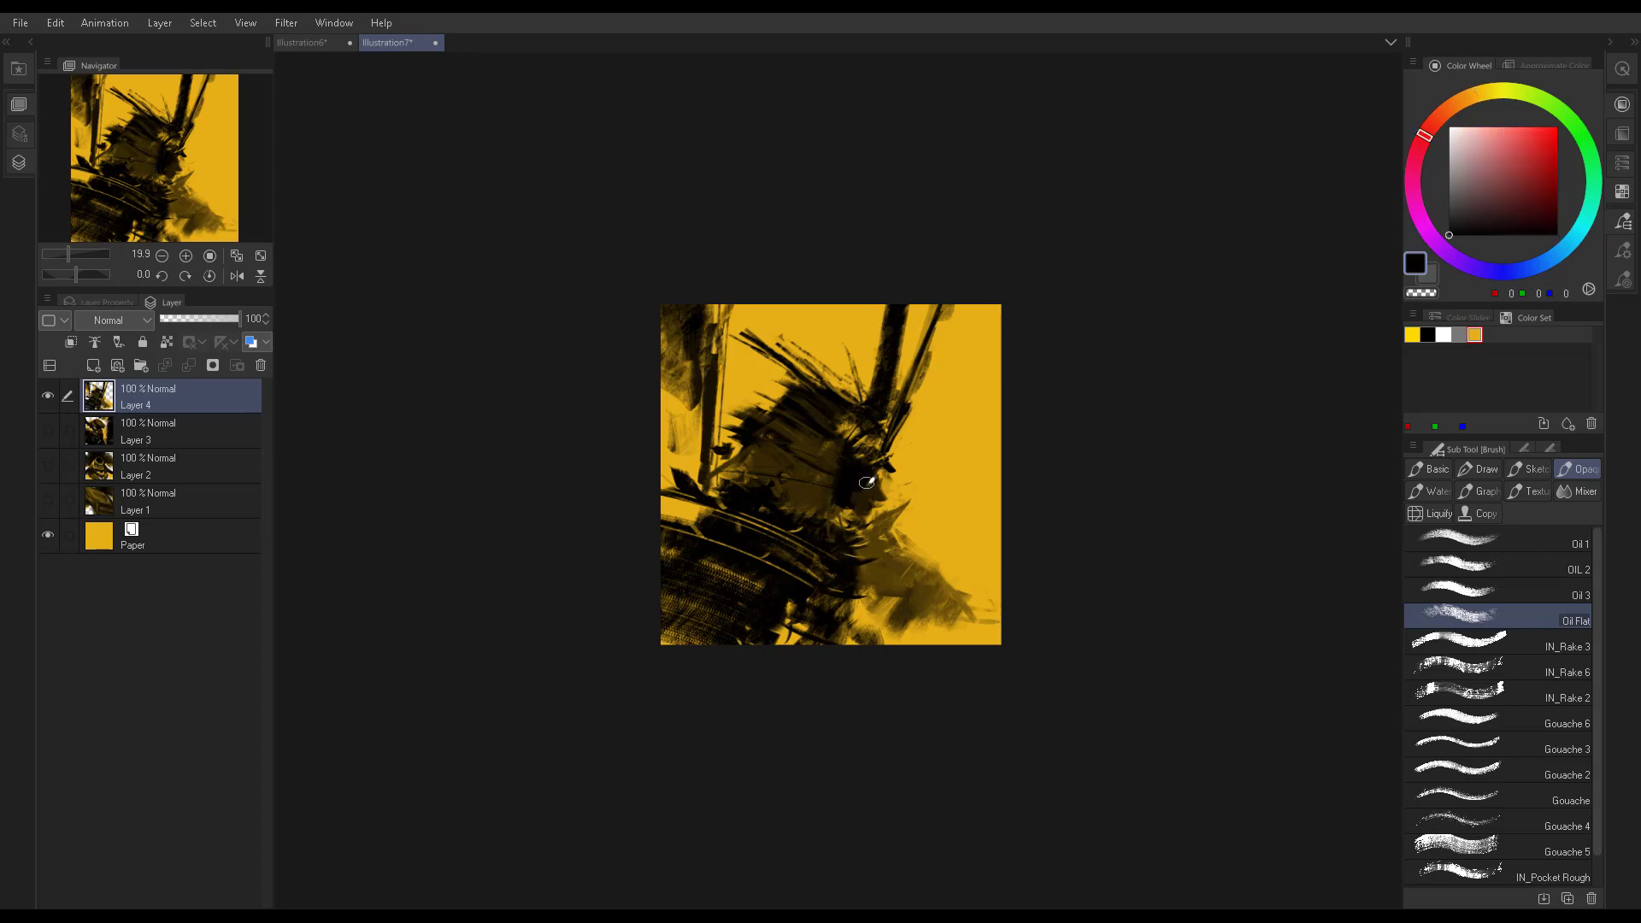
left_click(847, 505, "alt")
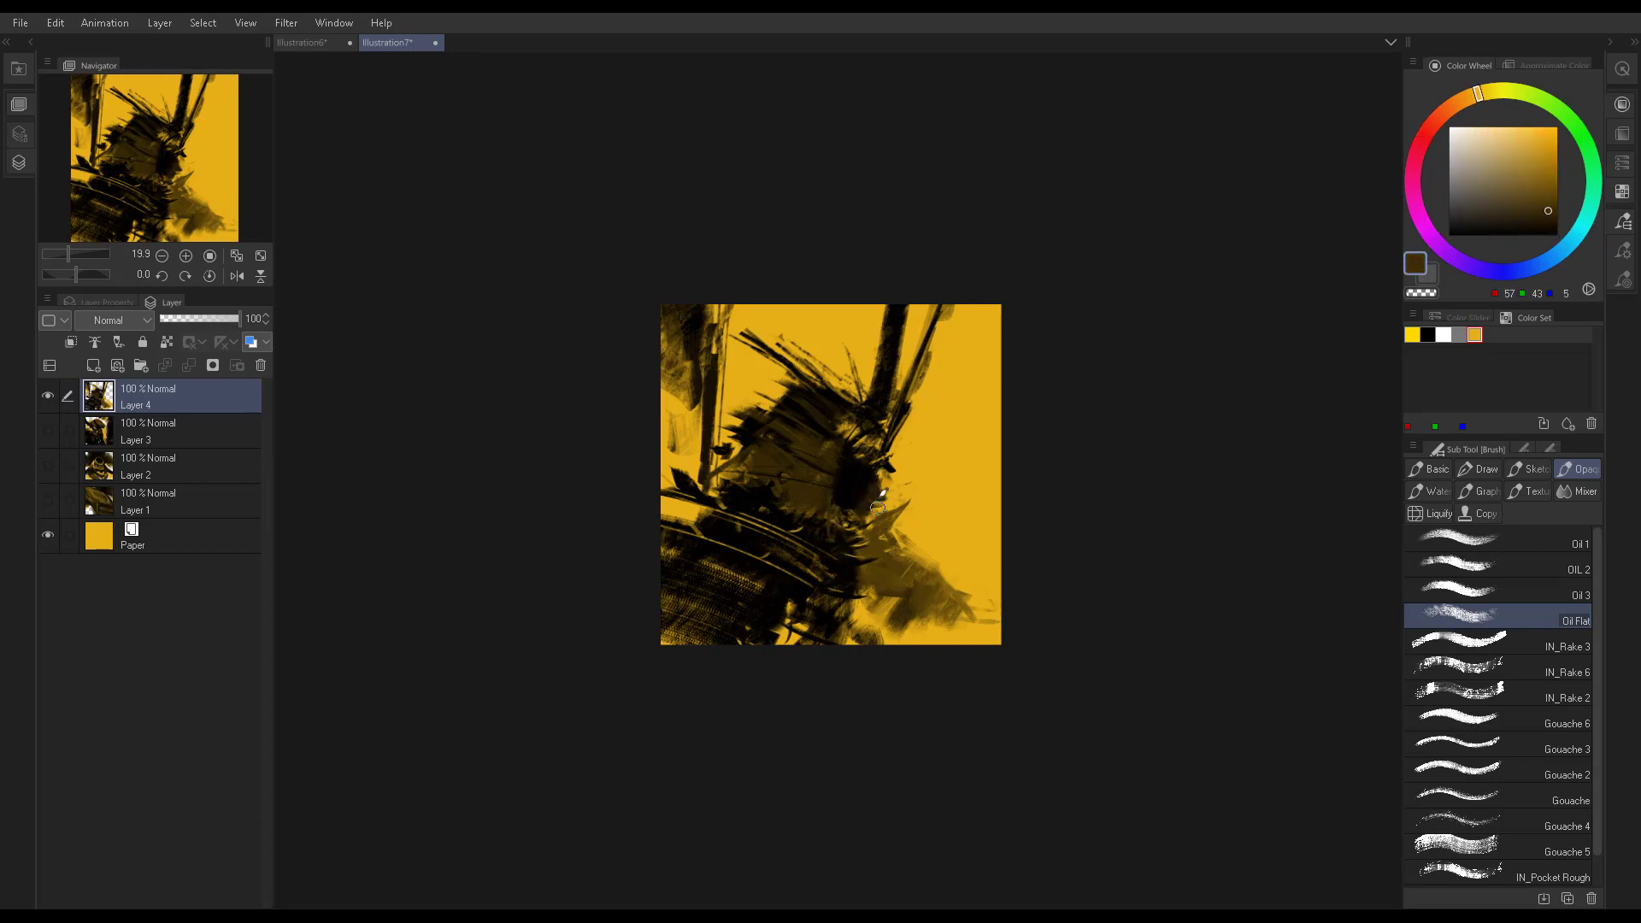
left_click_drag(883, 501, 893, 543)
left_click(914, 605, "alt")
mouse_move(914, 605)
left_mouse_down()
mouse_move(897, 577)
mouse_move(924, 589)
left_mouse_up()
Smear brown over the lower-right streaks and paint dark streaks radiating to the upper right
mouse_move(991, 637)
left_mouse_down()
mouse_move(898, 603)
mouse_move(996, 604)
mouse_move(934, 433)
mouse_move(1054, 330)
left_mouse_up()
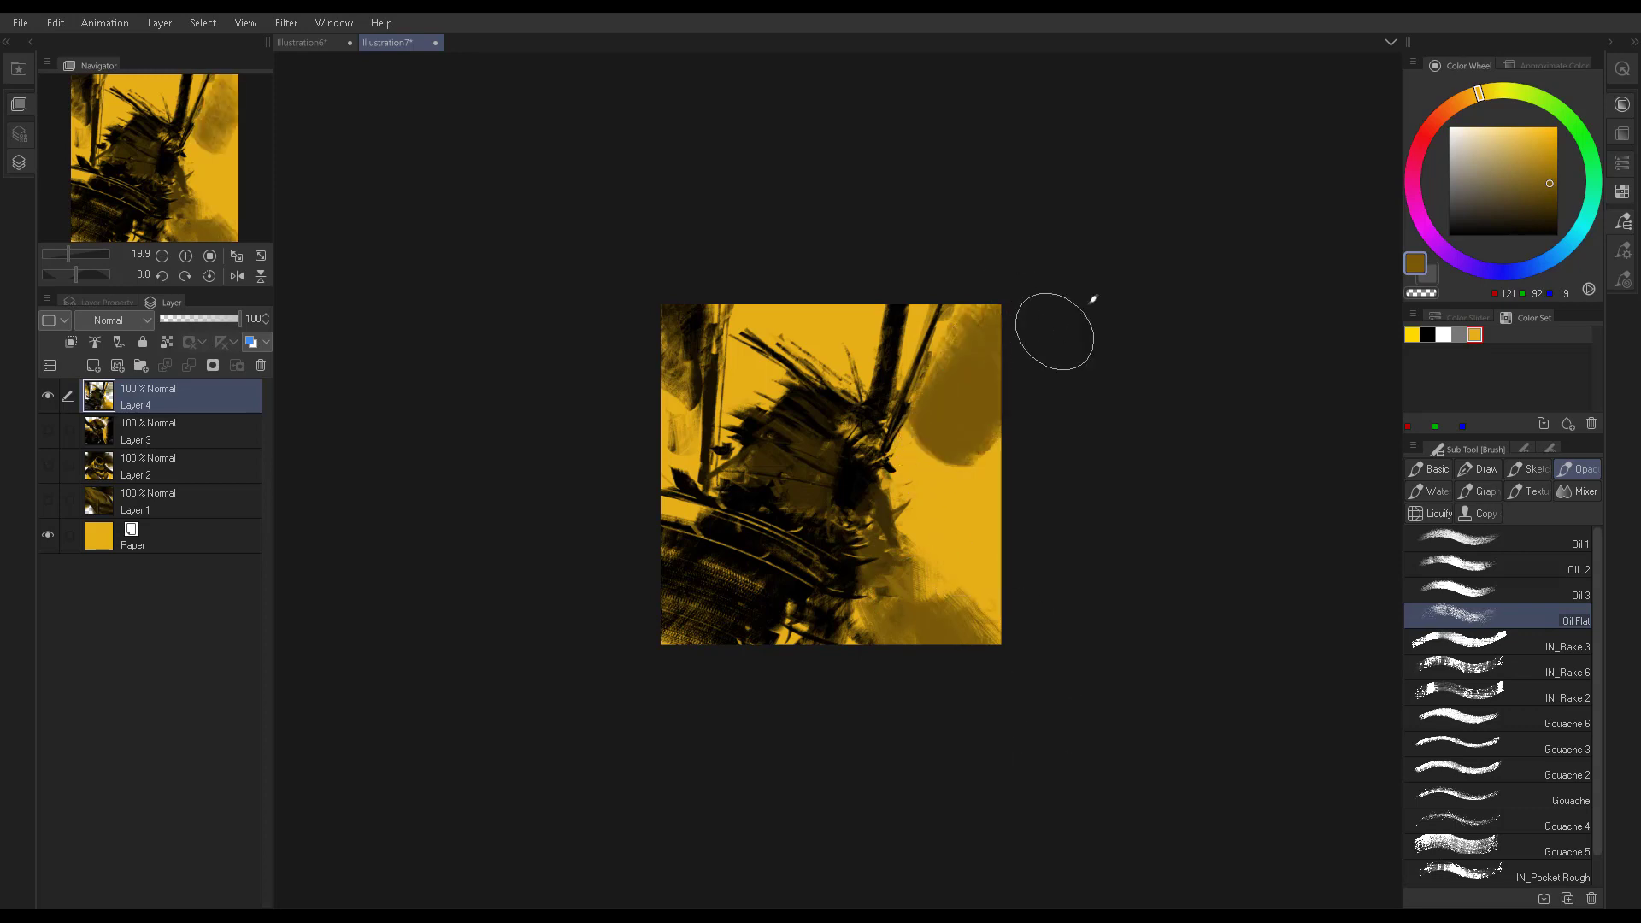
mouse_move(889, 469)
left_mouse_down()
mouse_move(983, 479)
mouse_move(1000, 445)
left_mouse_up()
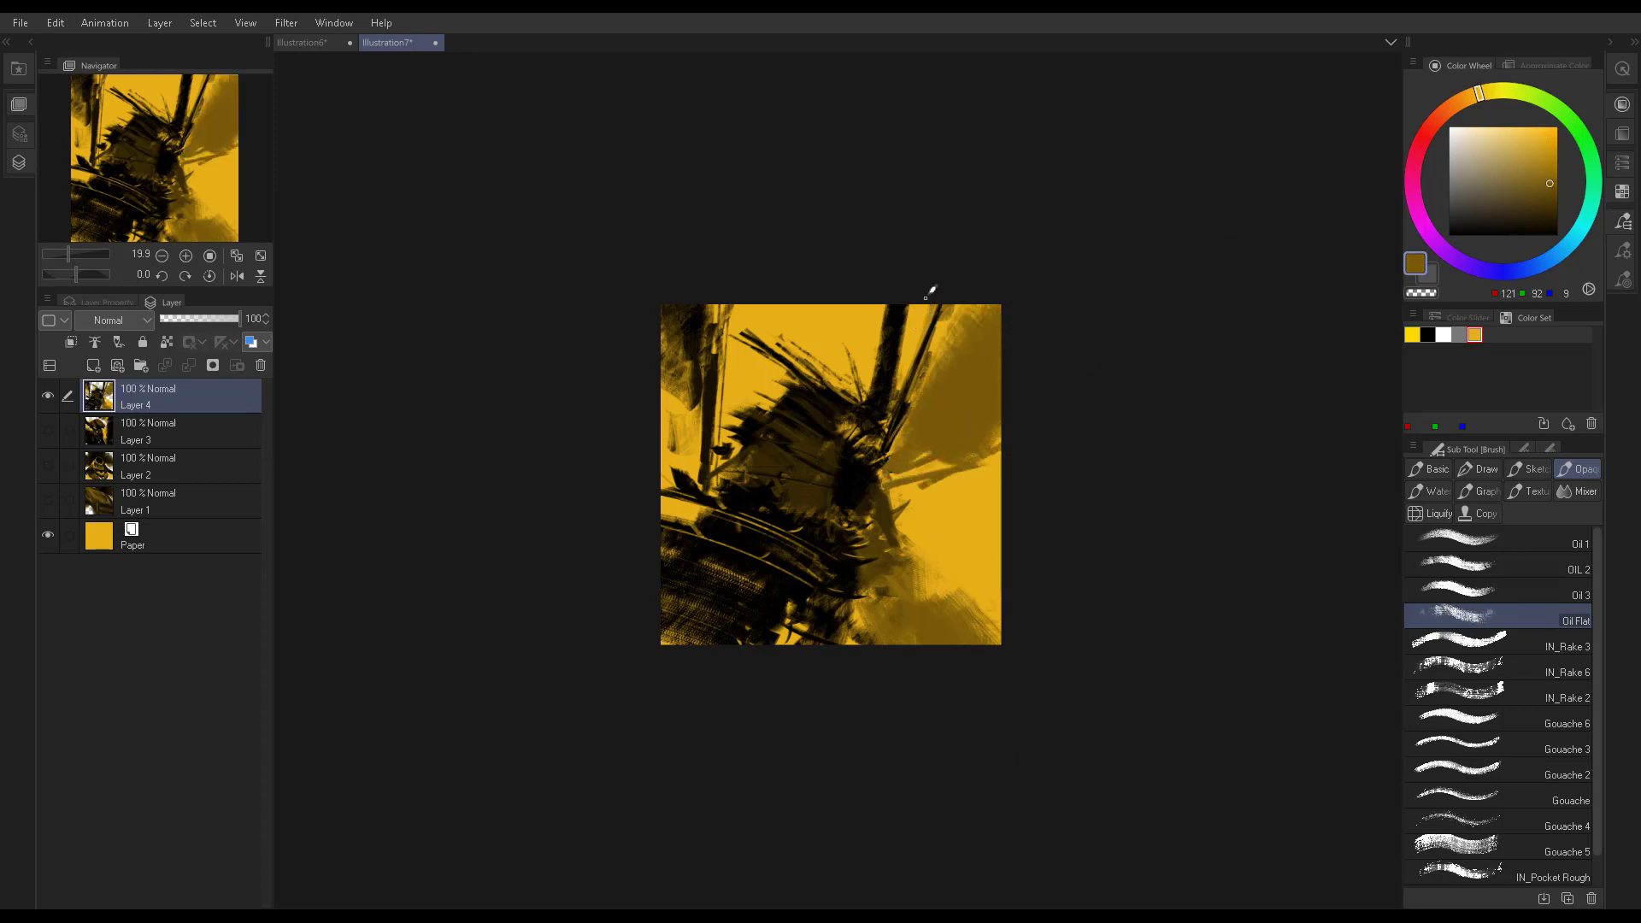
left_click_drag(906, 367, 938, 288)
Break up the upper-right dark streaks with background-yellow strokes
left_click(940, 482, "alt")
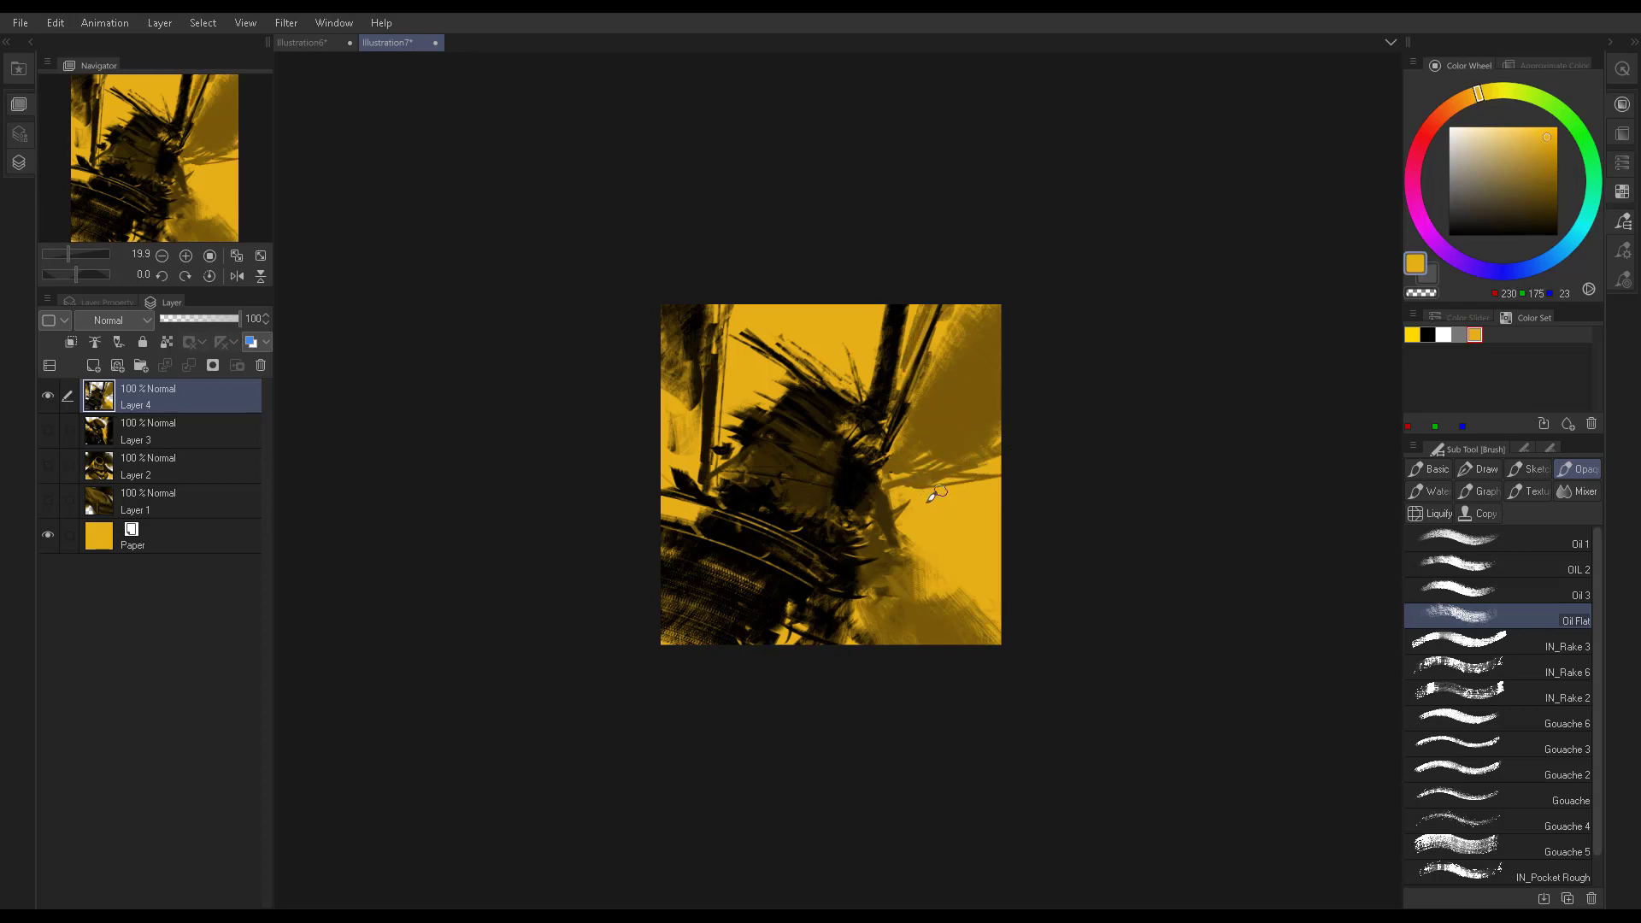
left_click_drag(996, 450, 934, 464)
mouse_move(1034, 395)
left_mouse_down()
mouse_move(919, 455)
mouse_move(1026, 377)
mouse_move(957, 423)
mouse_move(1026, 330)
left_mouse_up()
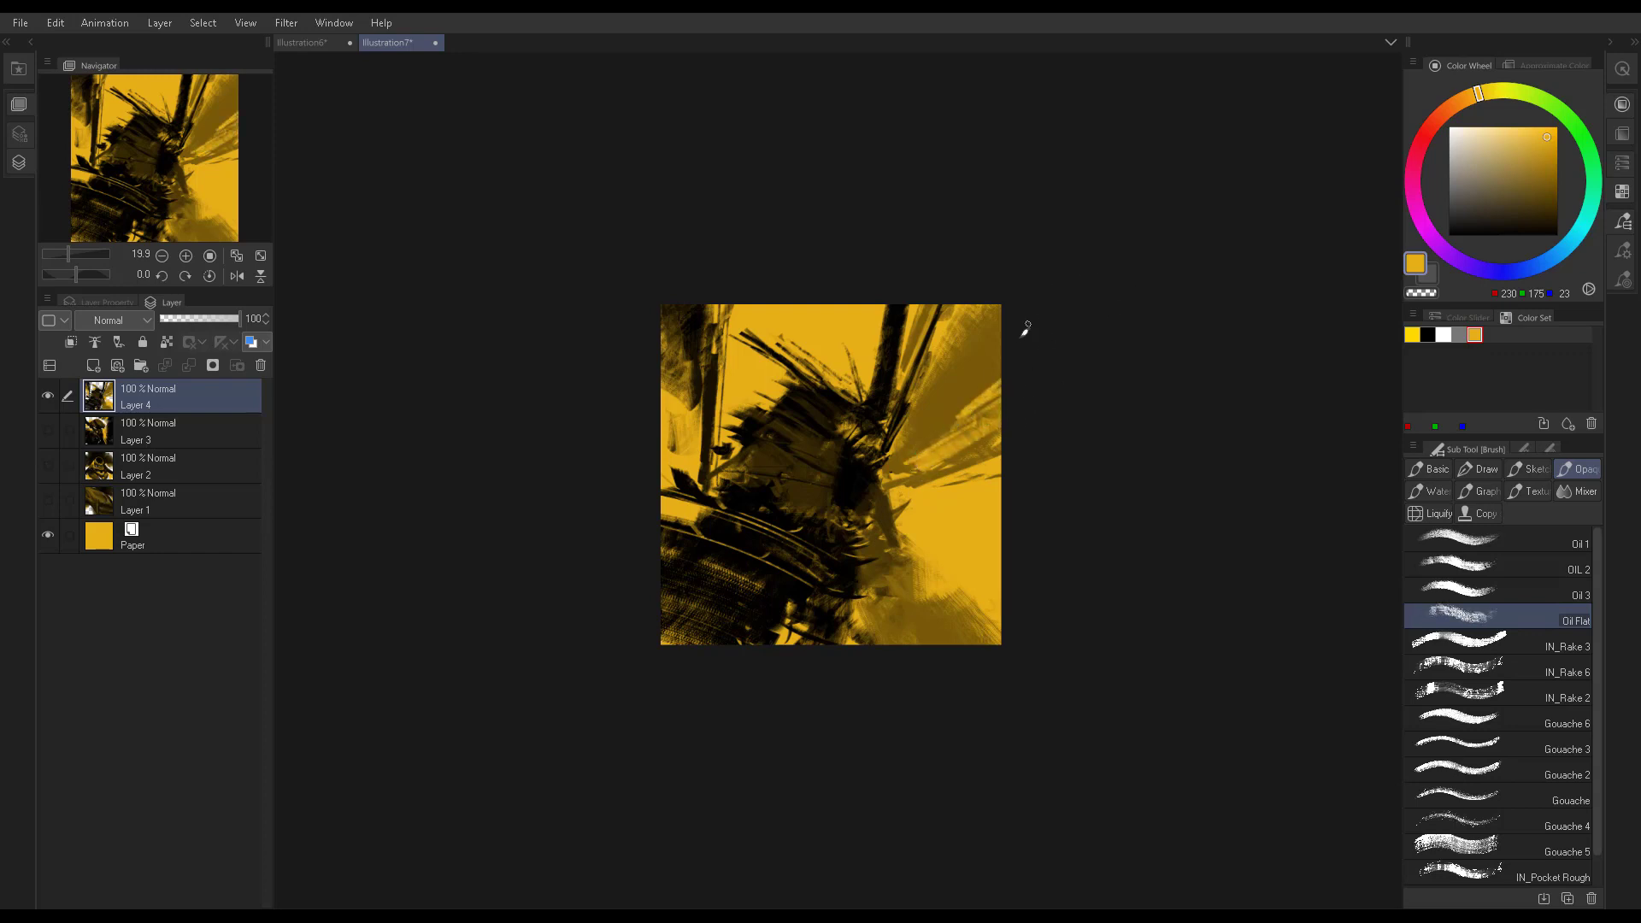
left_click(936, 469, "alt")
Add a dark streak at right middle, then paint sampled yellow over the dark helmet shapes
left_click_drag(906, 483, 975, 478)
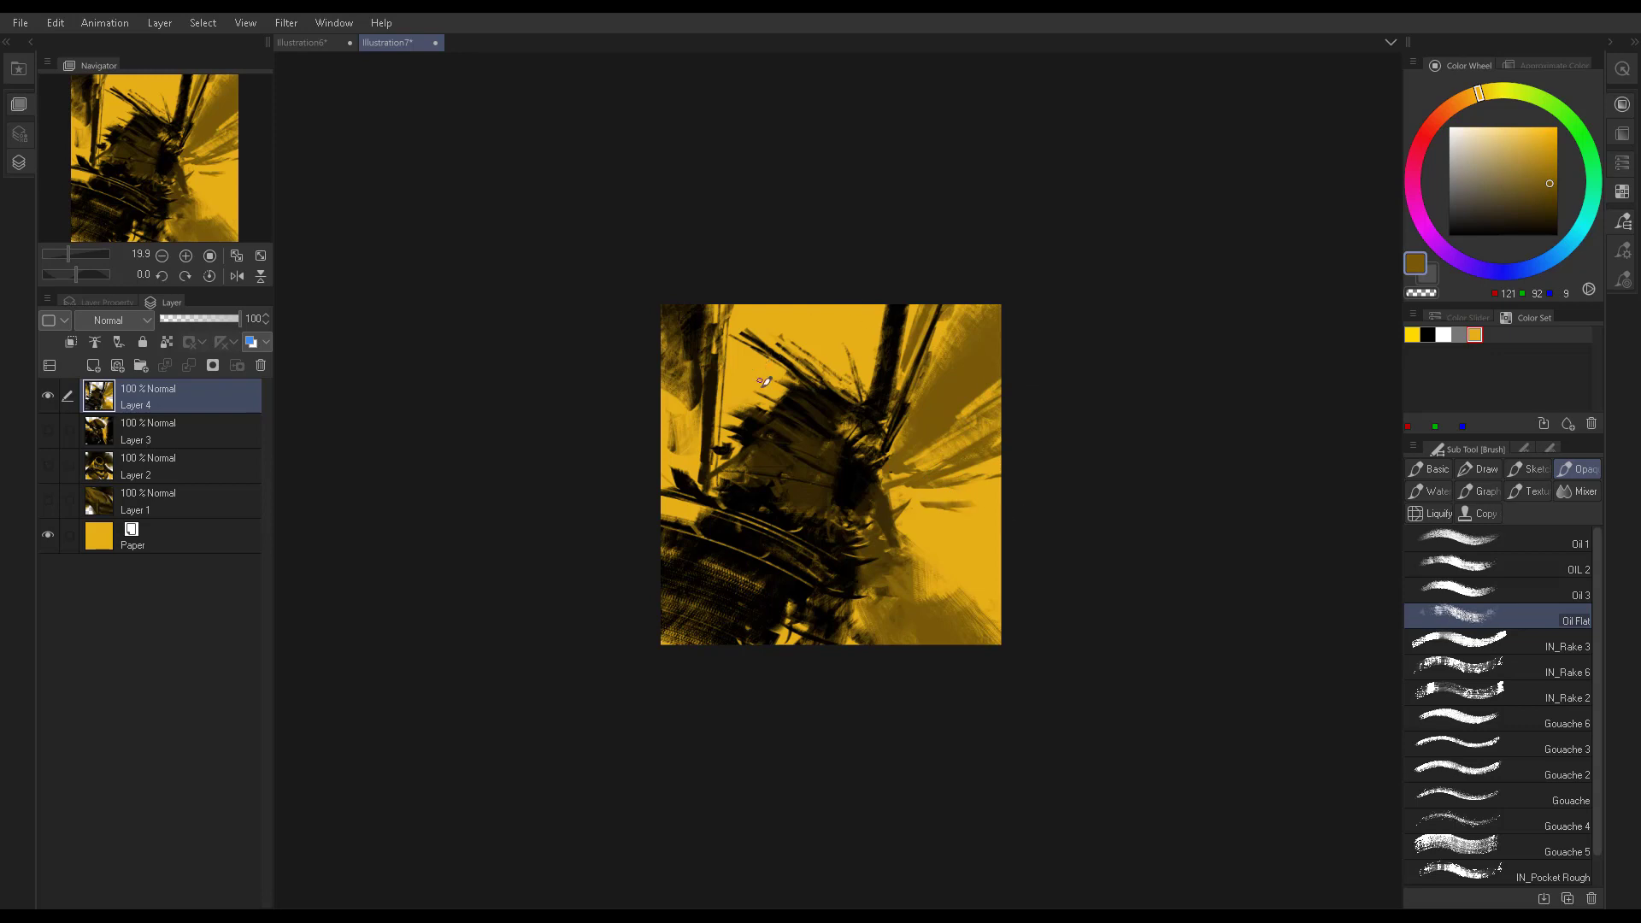
left_click(753, 328, "alt")
left_click_drag(756, 342, 827, 365)
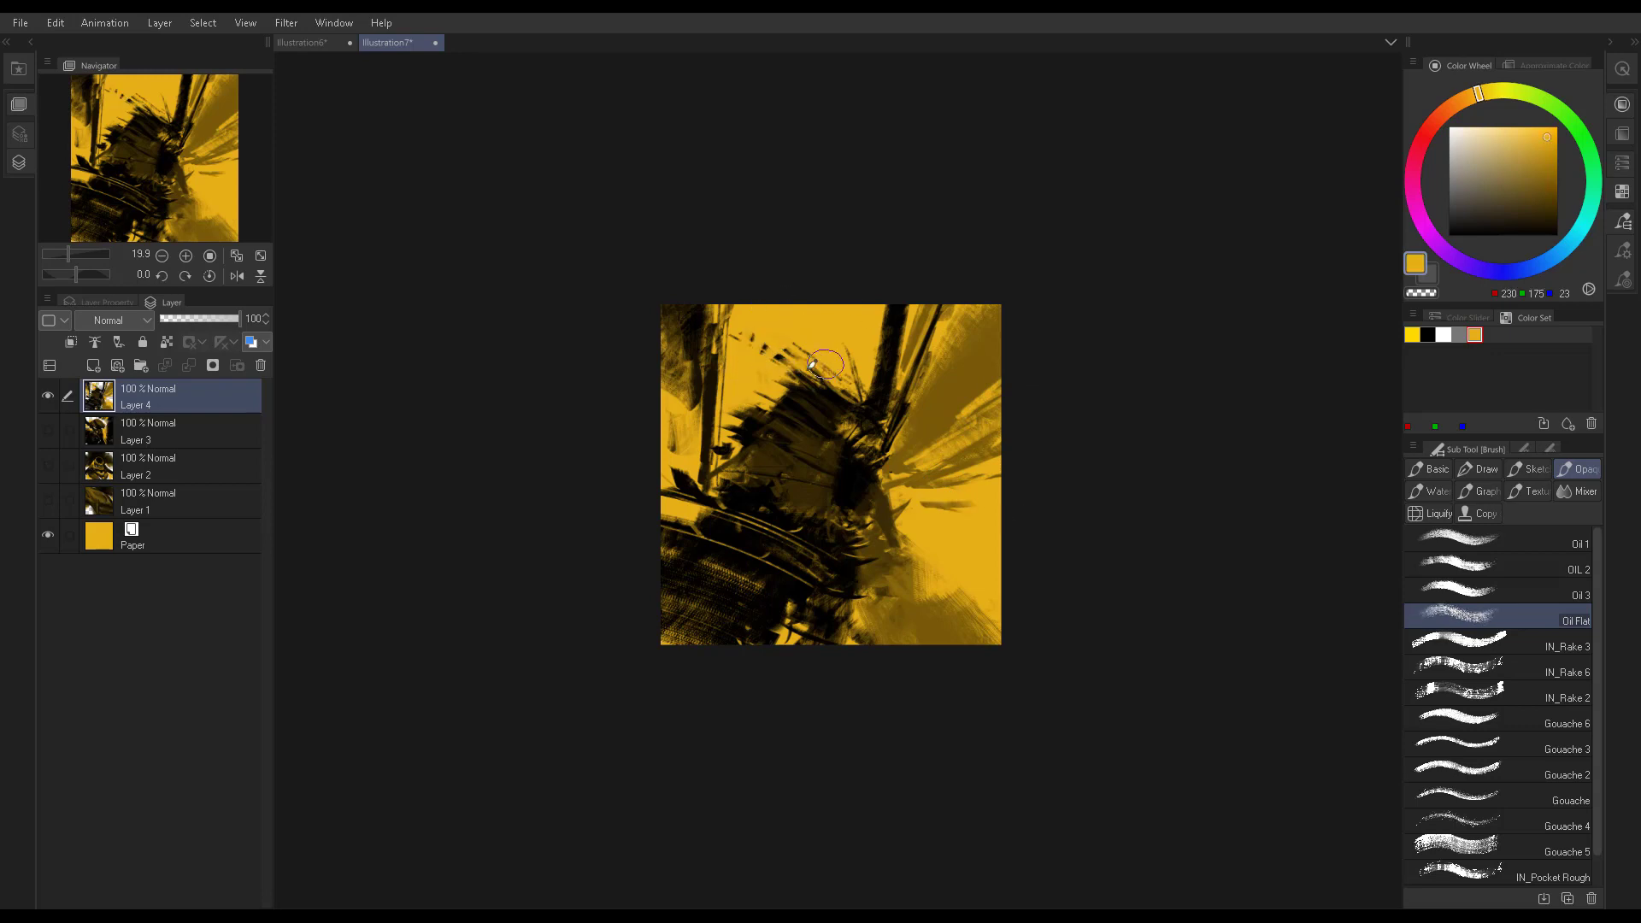
left_click(844, 467, "alt")
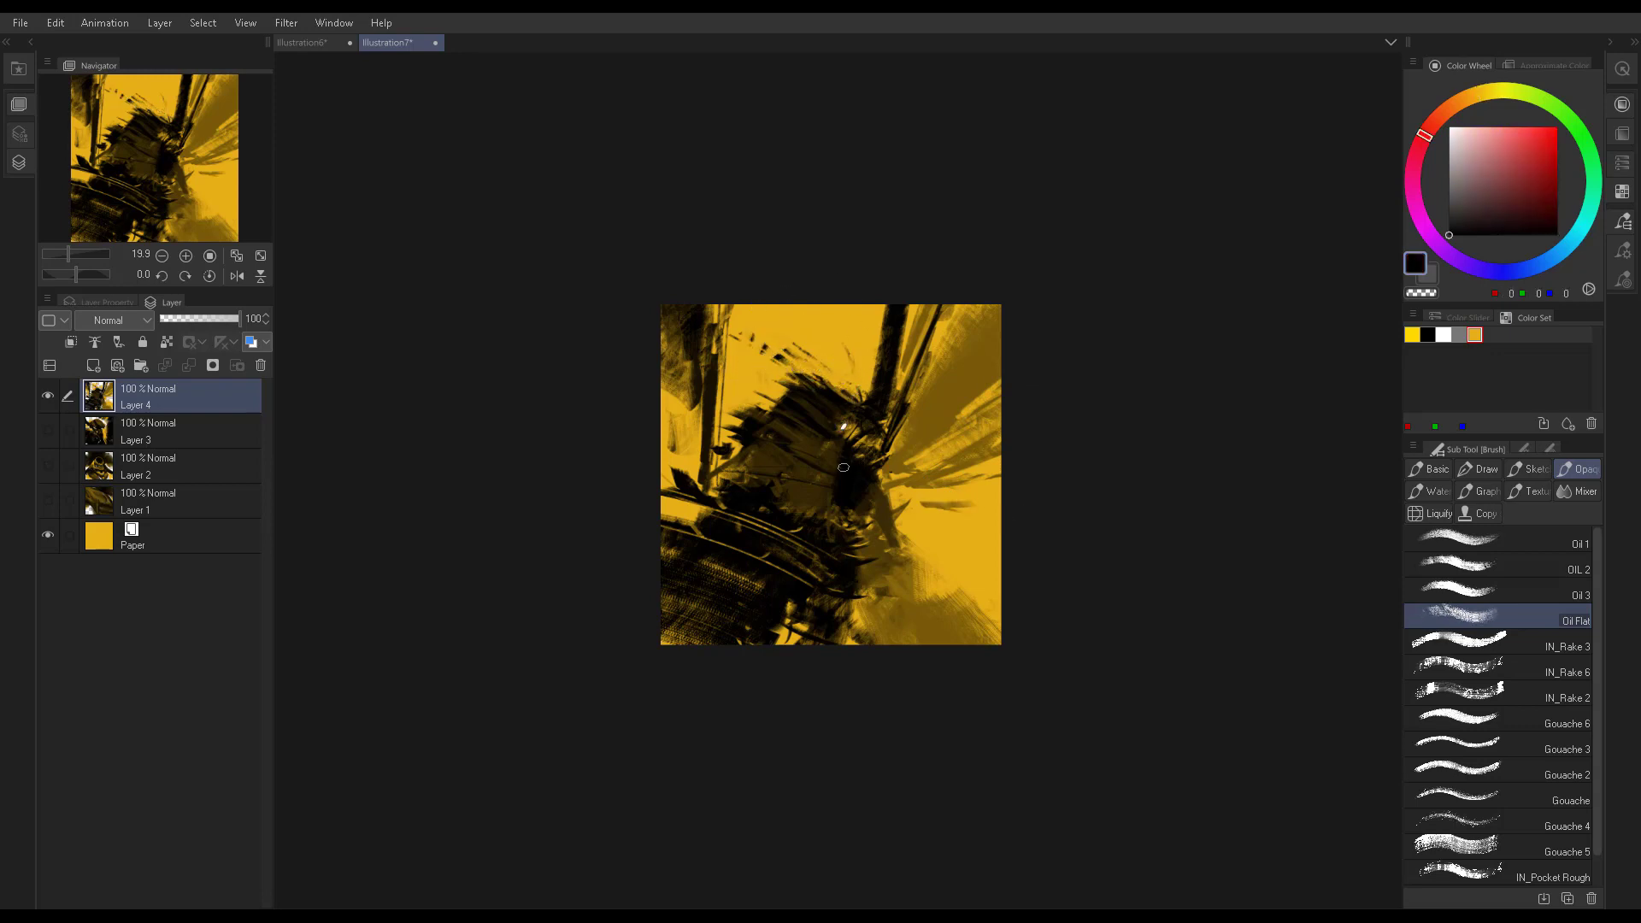
left_click(812, 438, "alt")
left_click(816, 423, "alt")
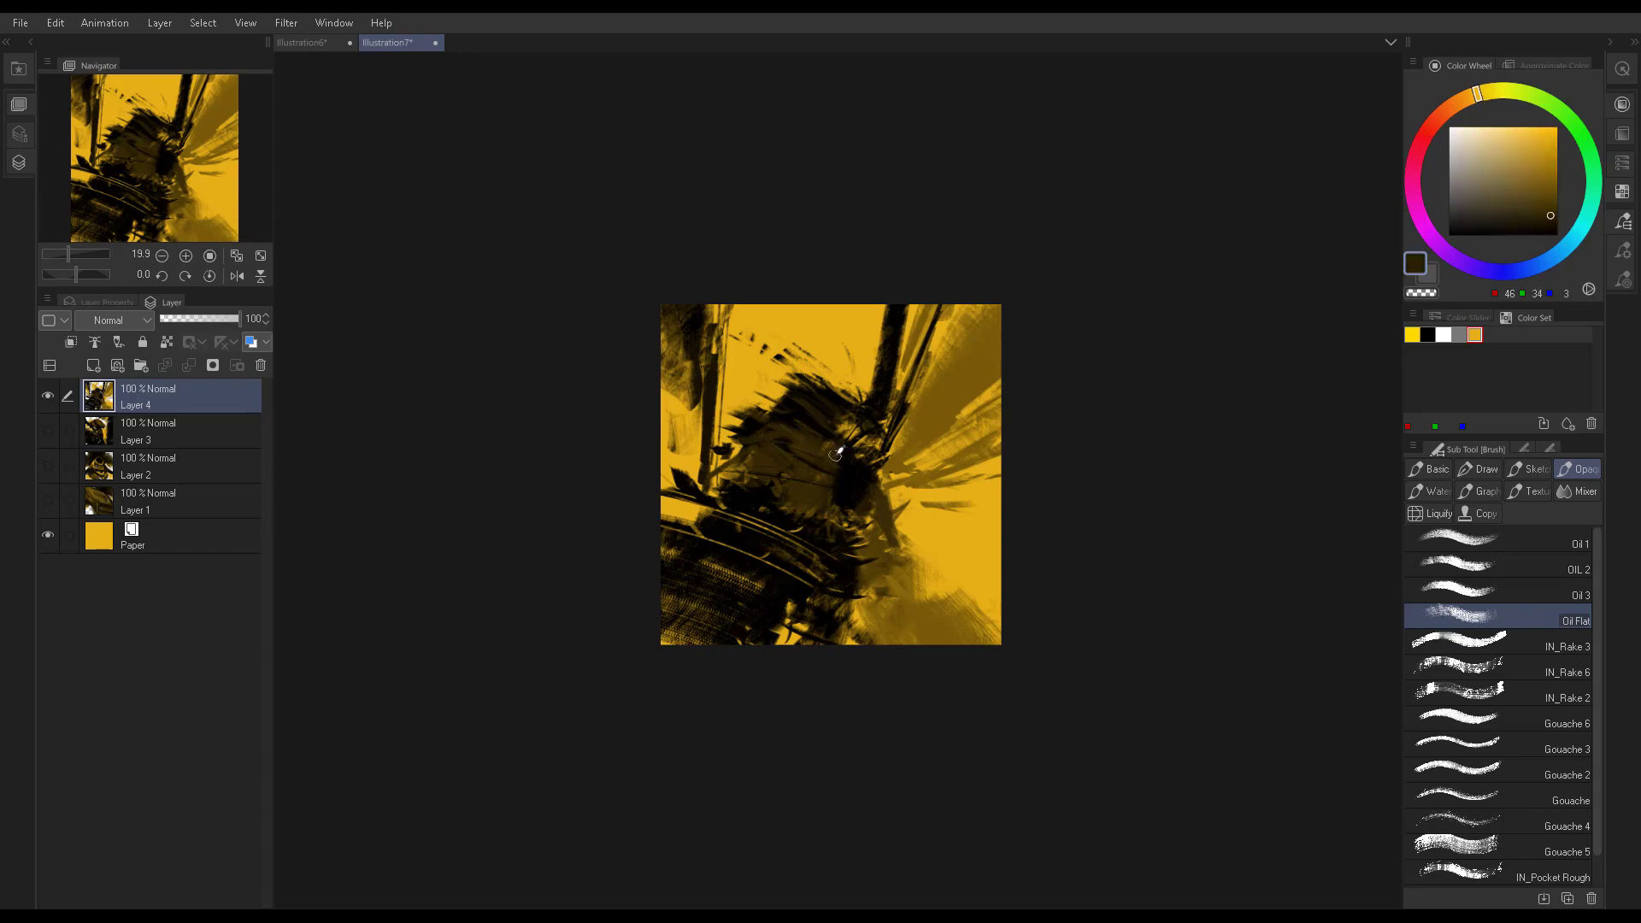
left_click(825, 410, "alt")
mouse_move(769, 393)
left_mouse_down()
mouse_move(829, 387)
mouse_move(752, 419)
left_mouse_up()
left_click_drag(841, 382, 765, 419)
Cover part of the dark left beam with background yellow
left_click(744, 425, "alt")
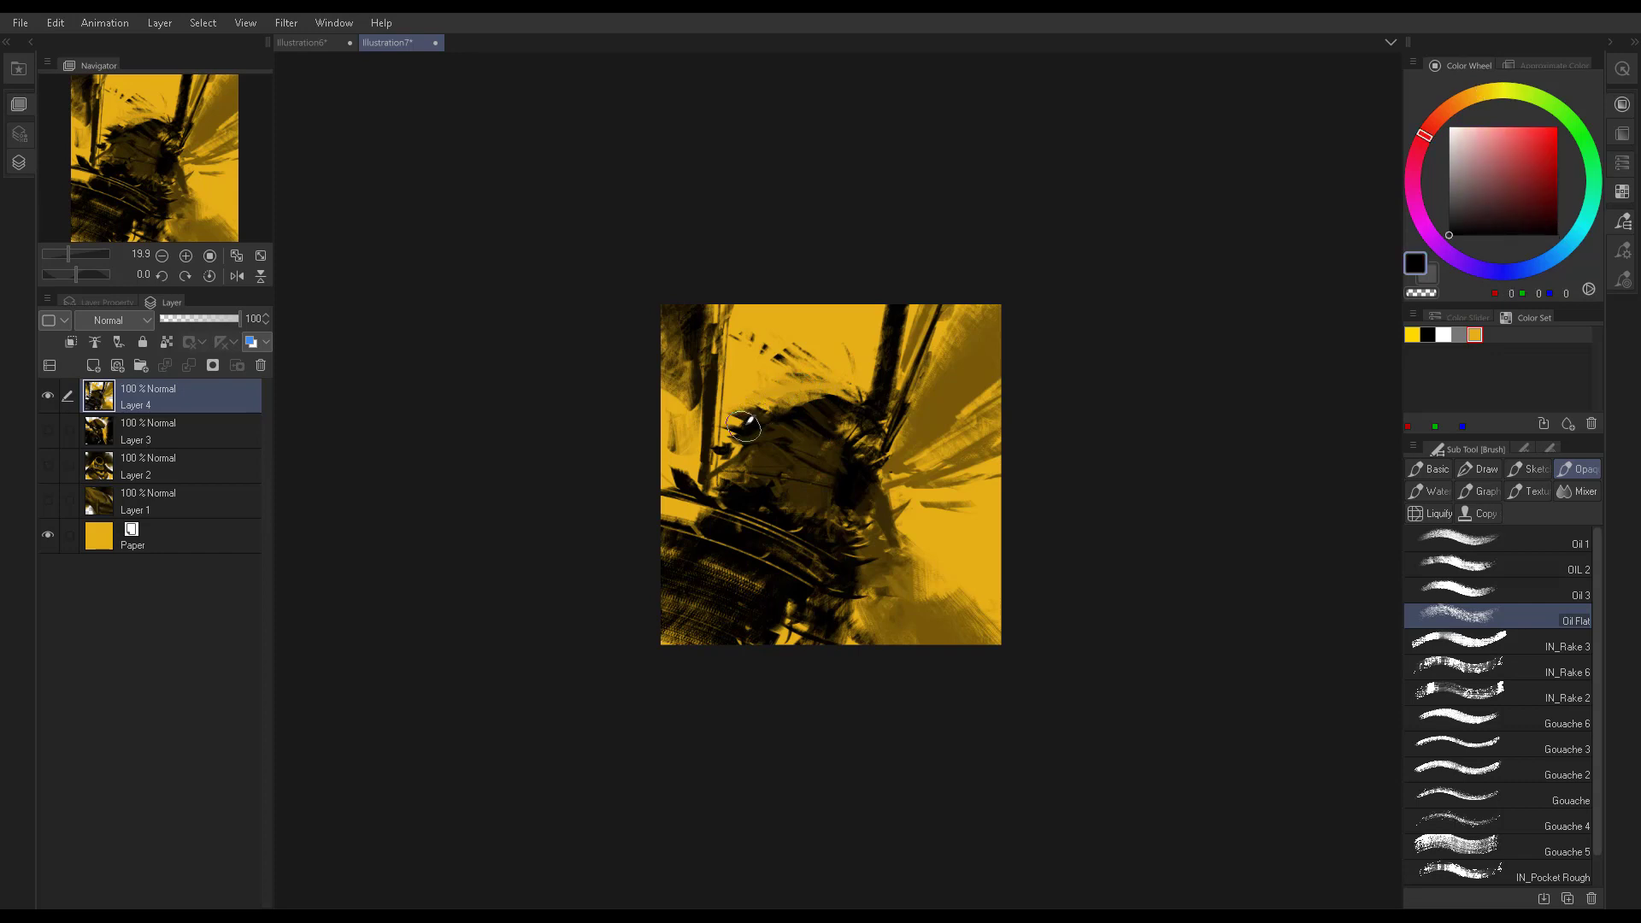
left_click(693, 329, "alt")
left_click(686, 350, "alt")
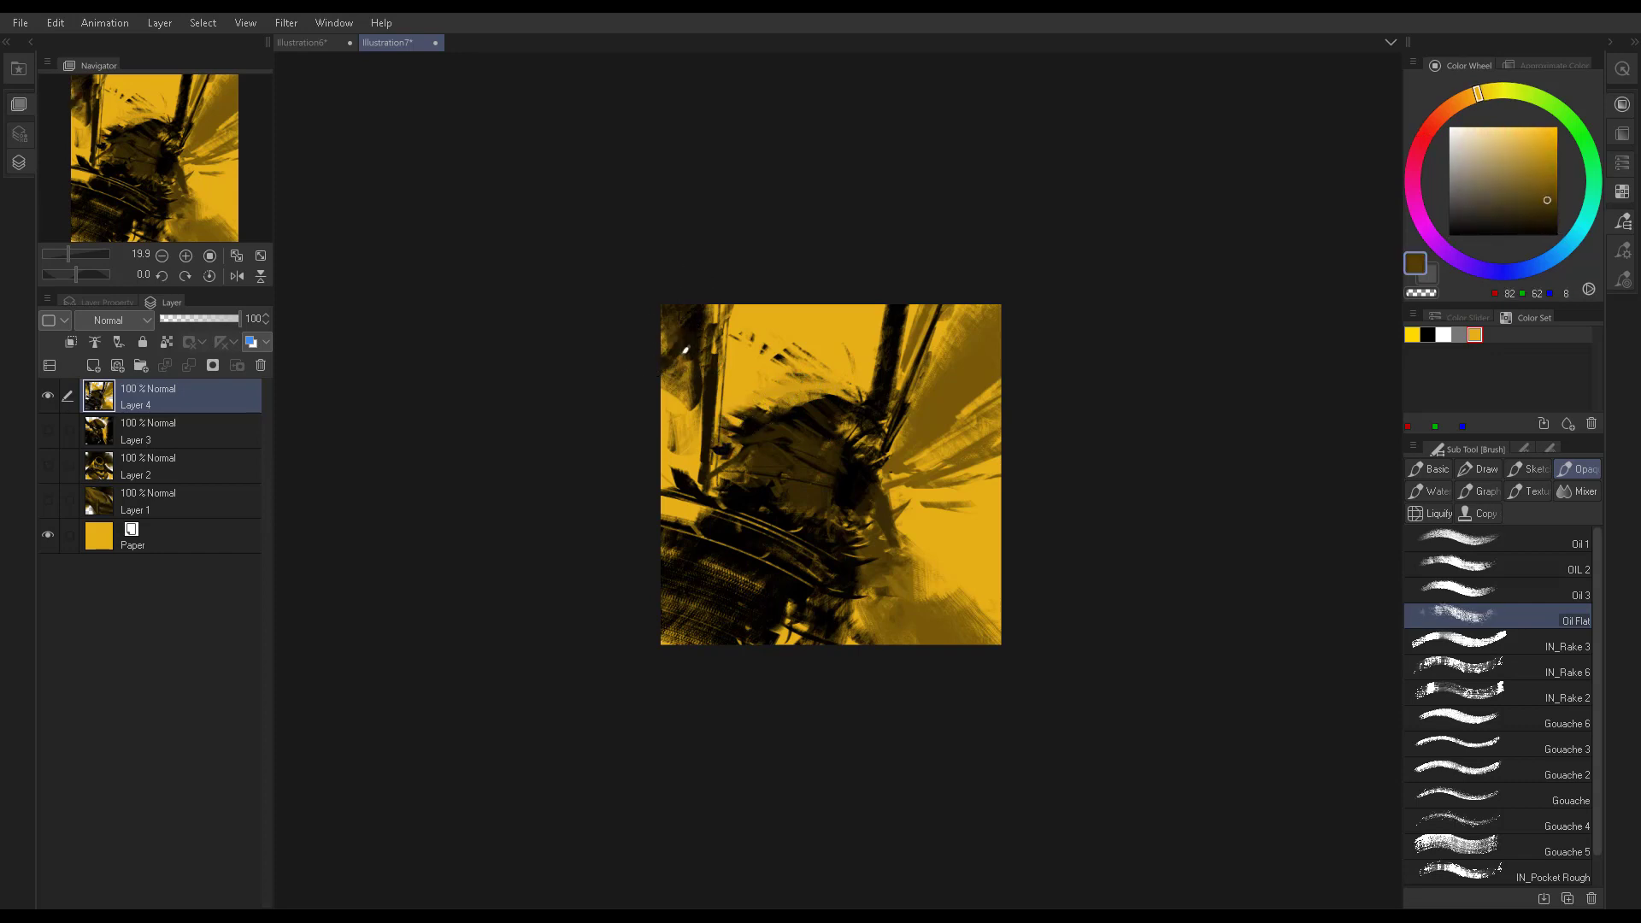
left_click(681, 319, "alt")
left_click(693, 393, "alt")
left_click(694, 409, "alt")
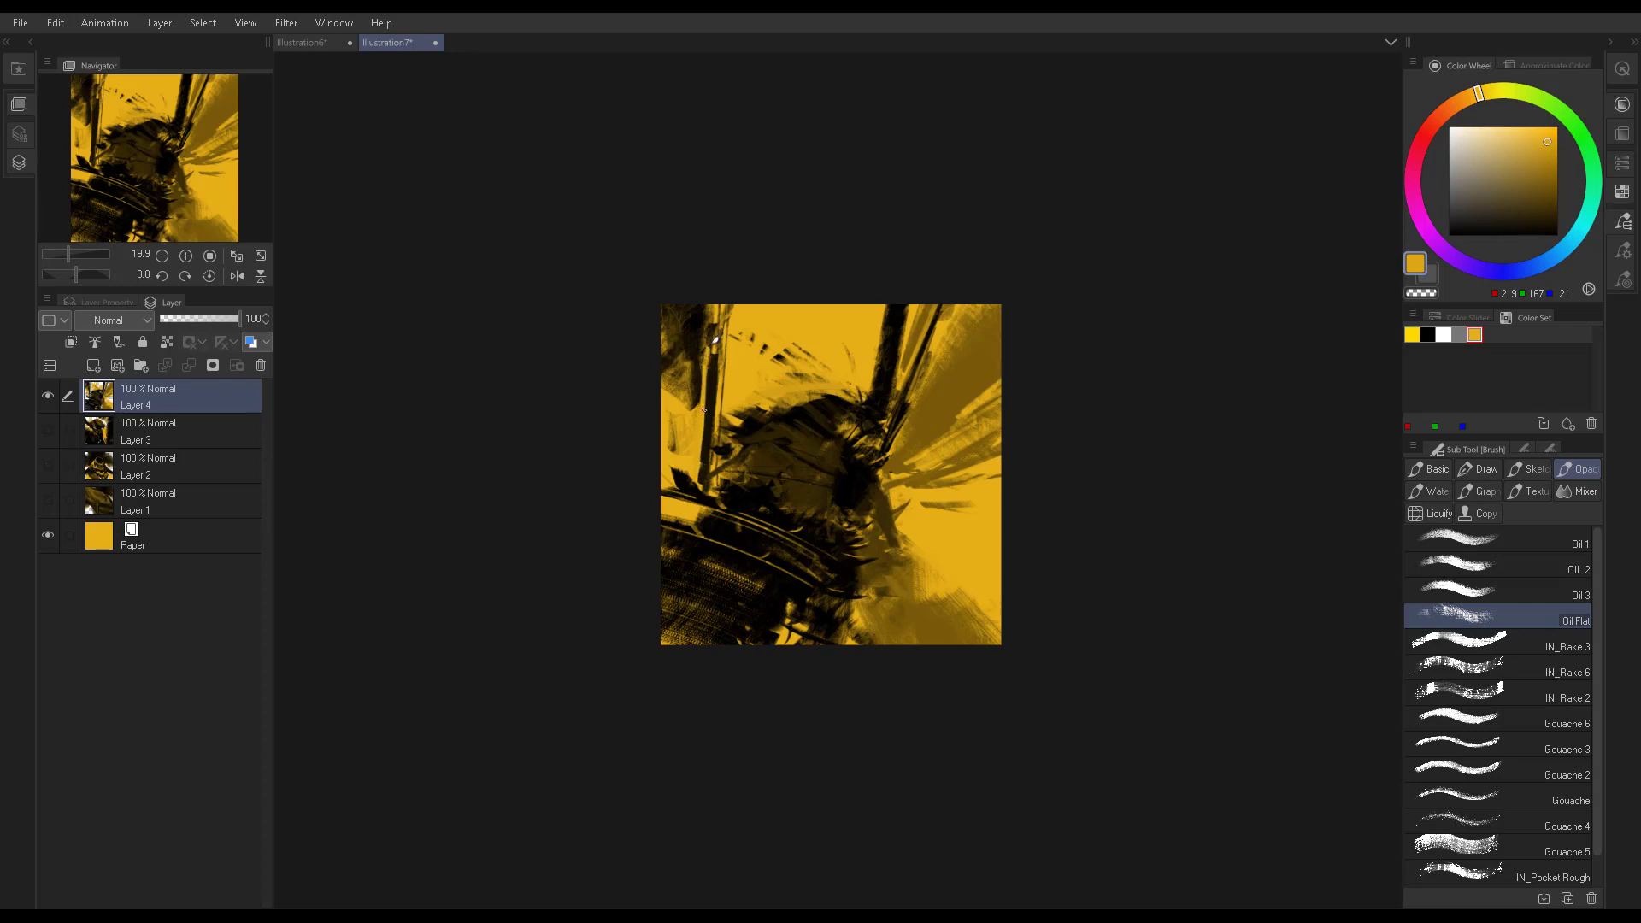
left_click_drag(704, 398, 694, 462)
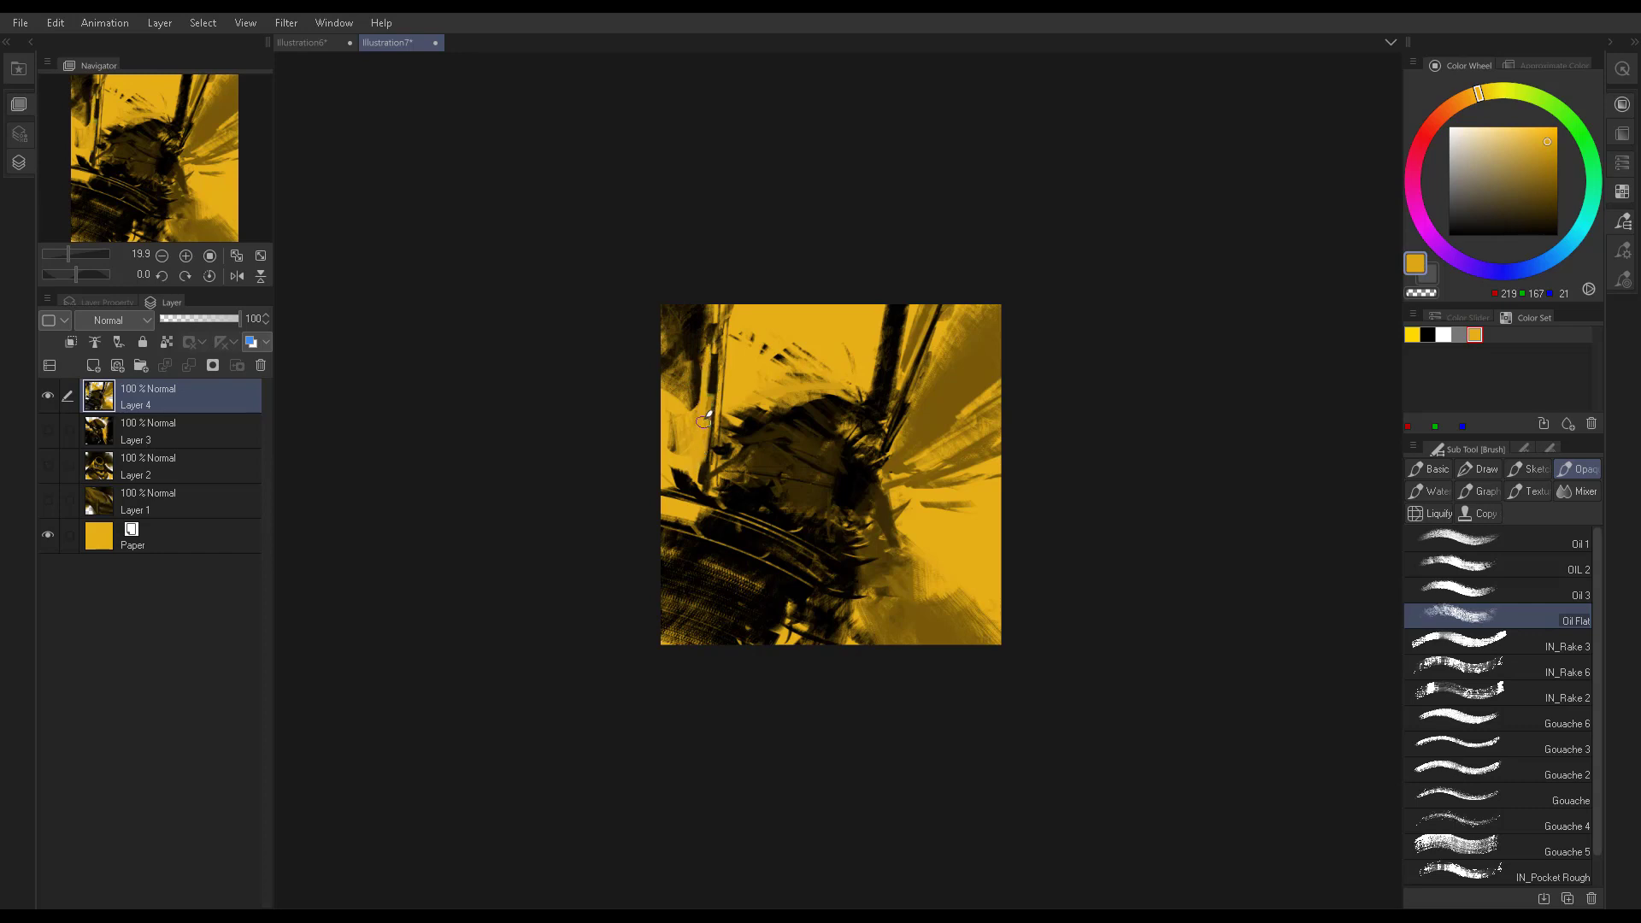
Add very dark brown strokes in the lower right
left_click(839, 405, "alt")
left_click(839, 560, "alt")
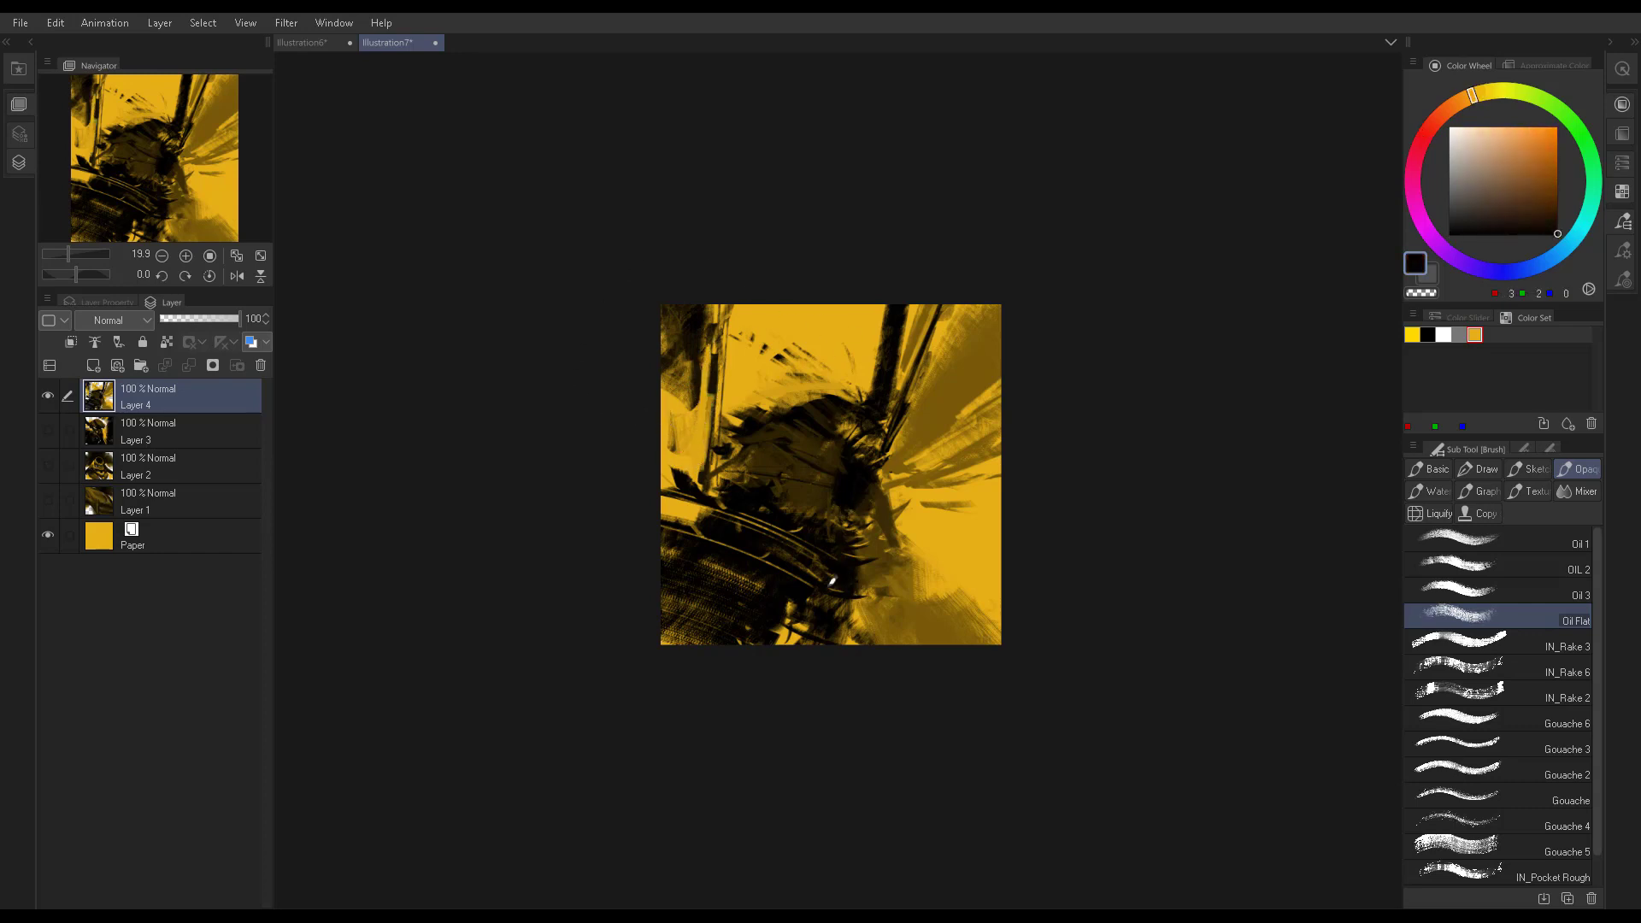
left_click(793, 587, "alt")
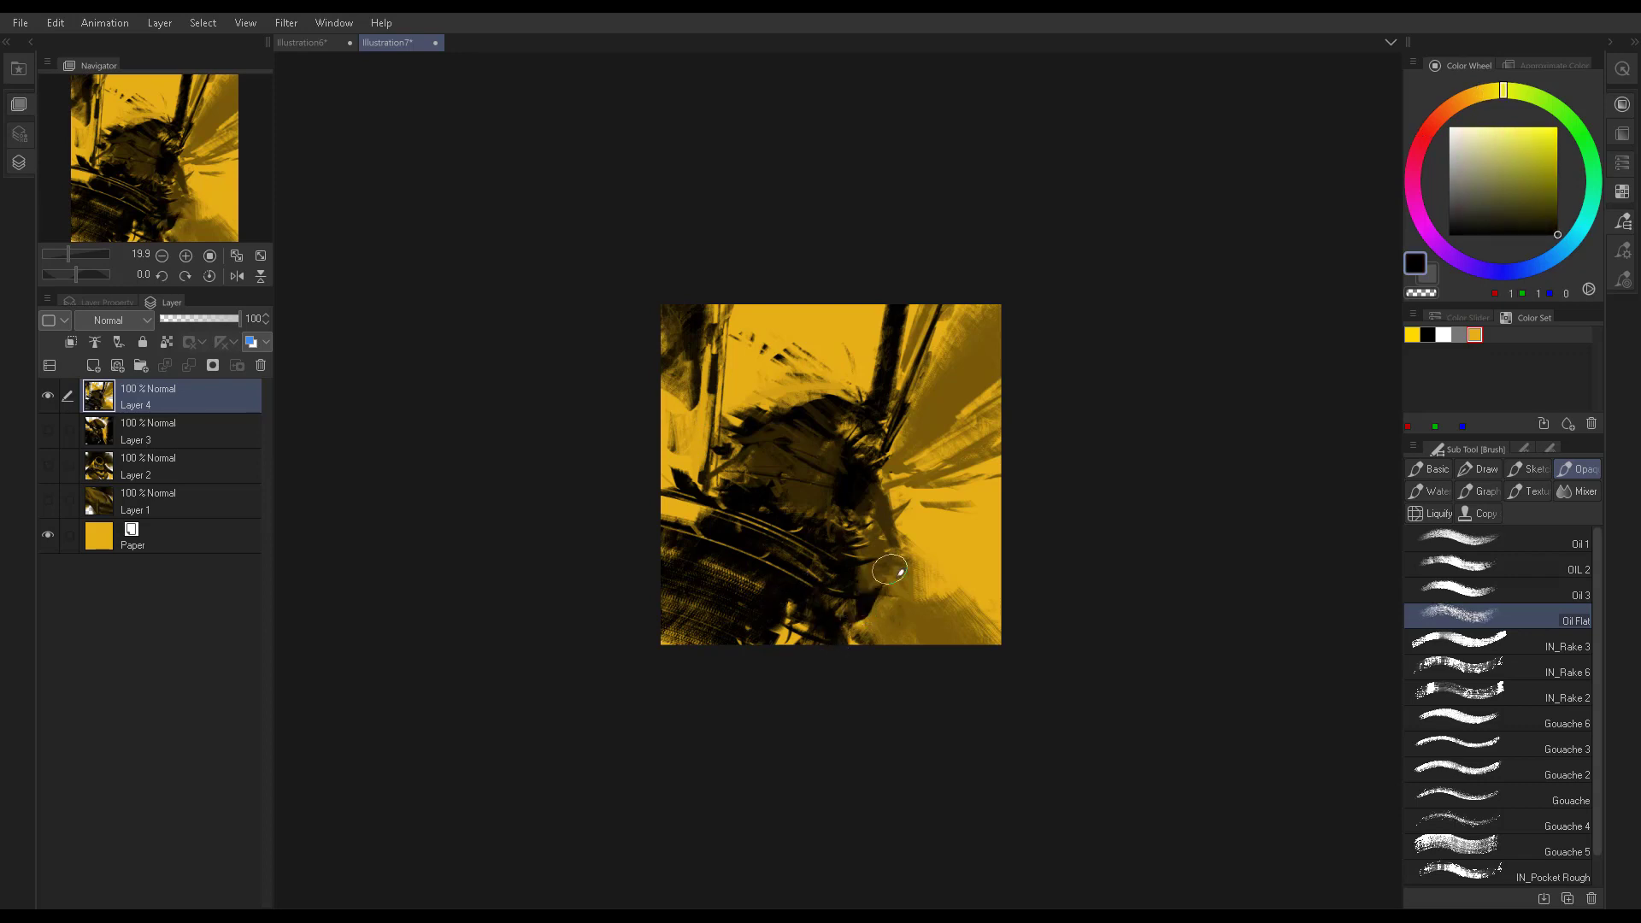
left_click(868, 596, "alt")
left_click(894, 573, "alt")
mouse_move(868, 597)
left_mouse_down()
mouse_move(888, 569)
mouse_move(941, 621)
mouse_move(991, 636)
left_mouse_up()
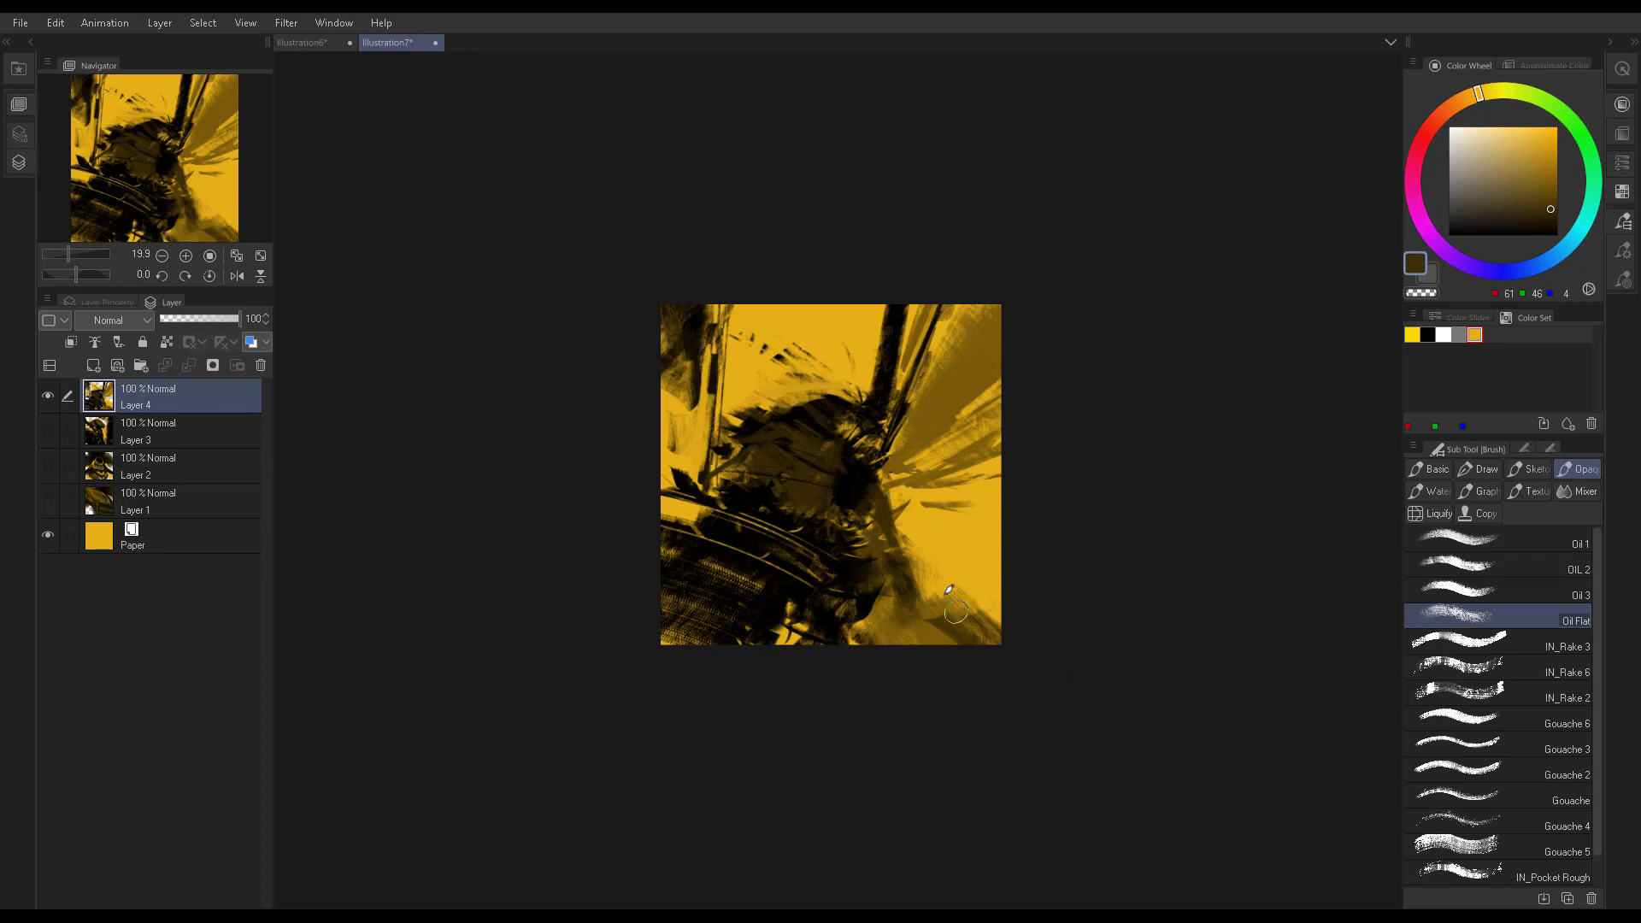
Add brown strokes near the lower-right corner and dark strokes along the left edge
left_click(917, 590, "alt")
left_click(940, 607, "alt")
mouse_move(906, 633)
left_mouse_down()
mouse_move(996, 598)
mouse_move(963, 633)
mouse_move(979, 573)
mouse_move(967, 633)
left_mouse_up()
left_click(941, 637, "alt")
left_click(927, 607, "alt")
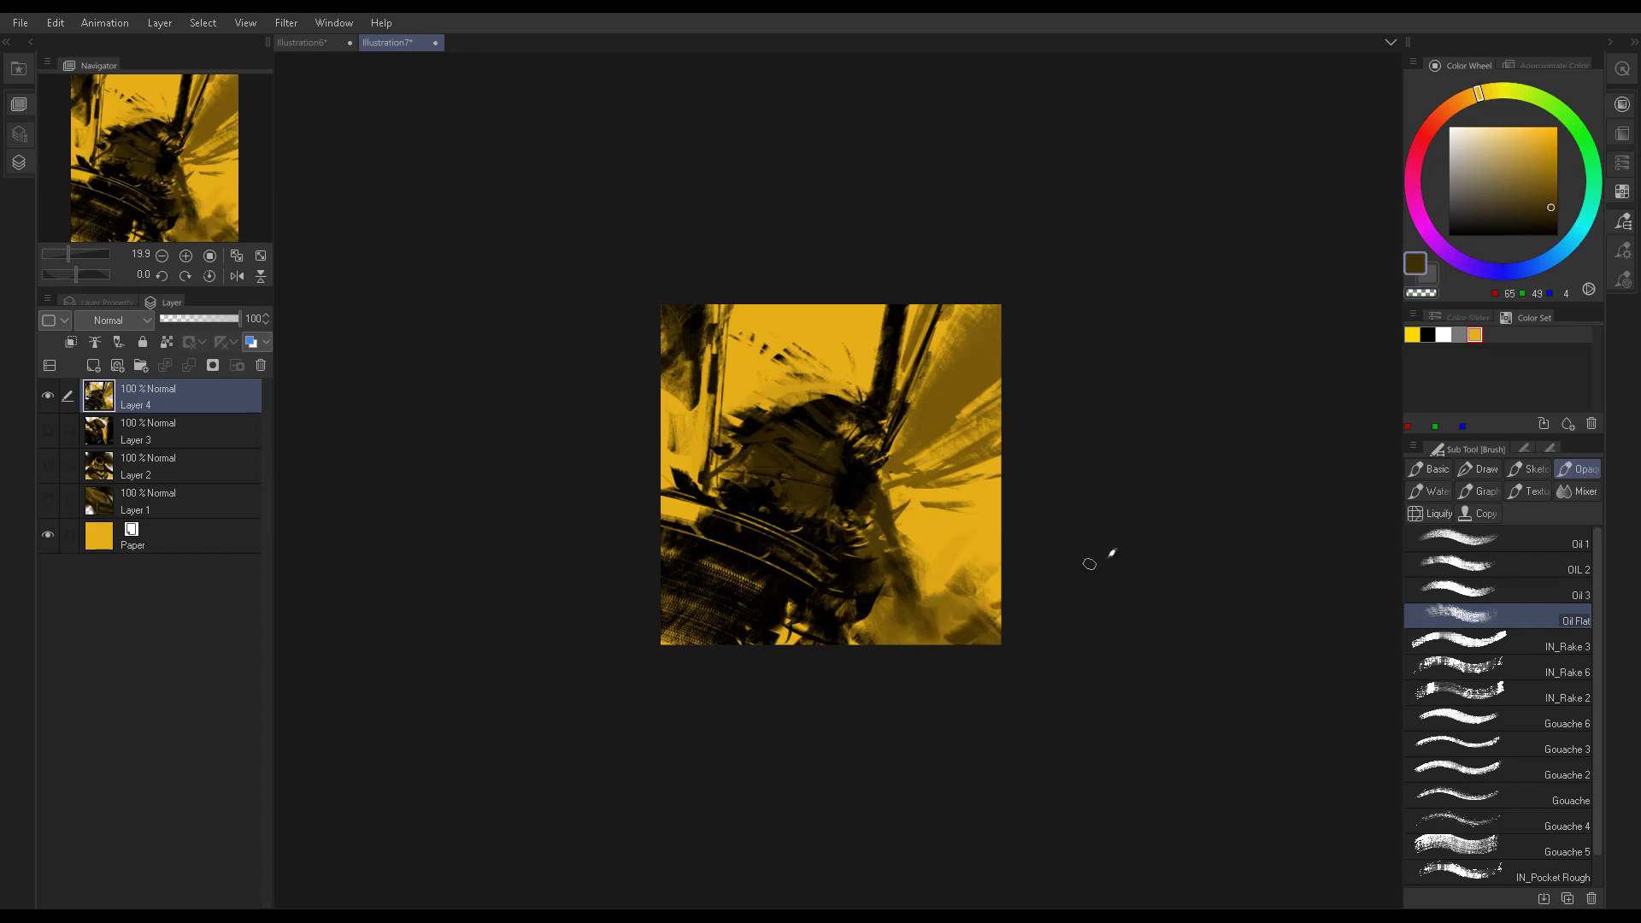
mouse_move(675, 400)
left_mouse_down()
mouse_move(666, 474)
mouse_move(681, 468)
left_mouse_up()
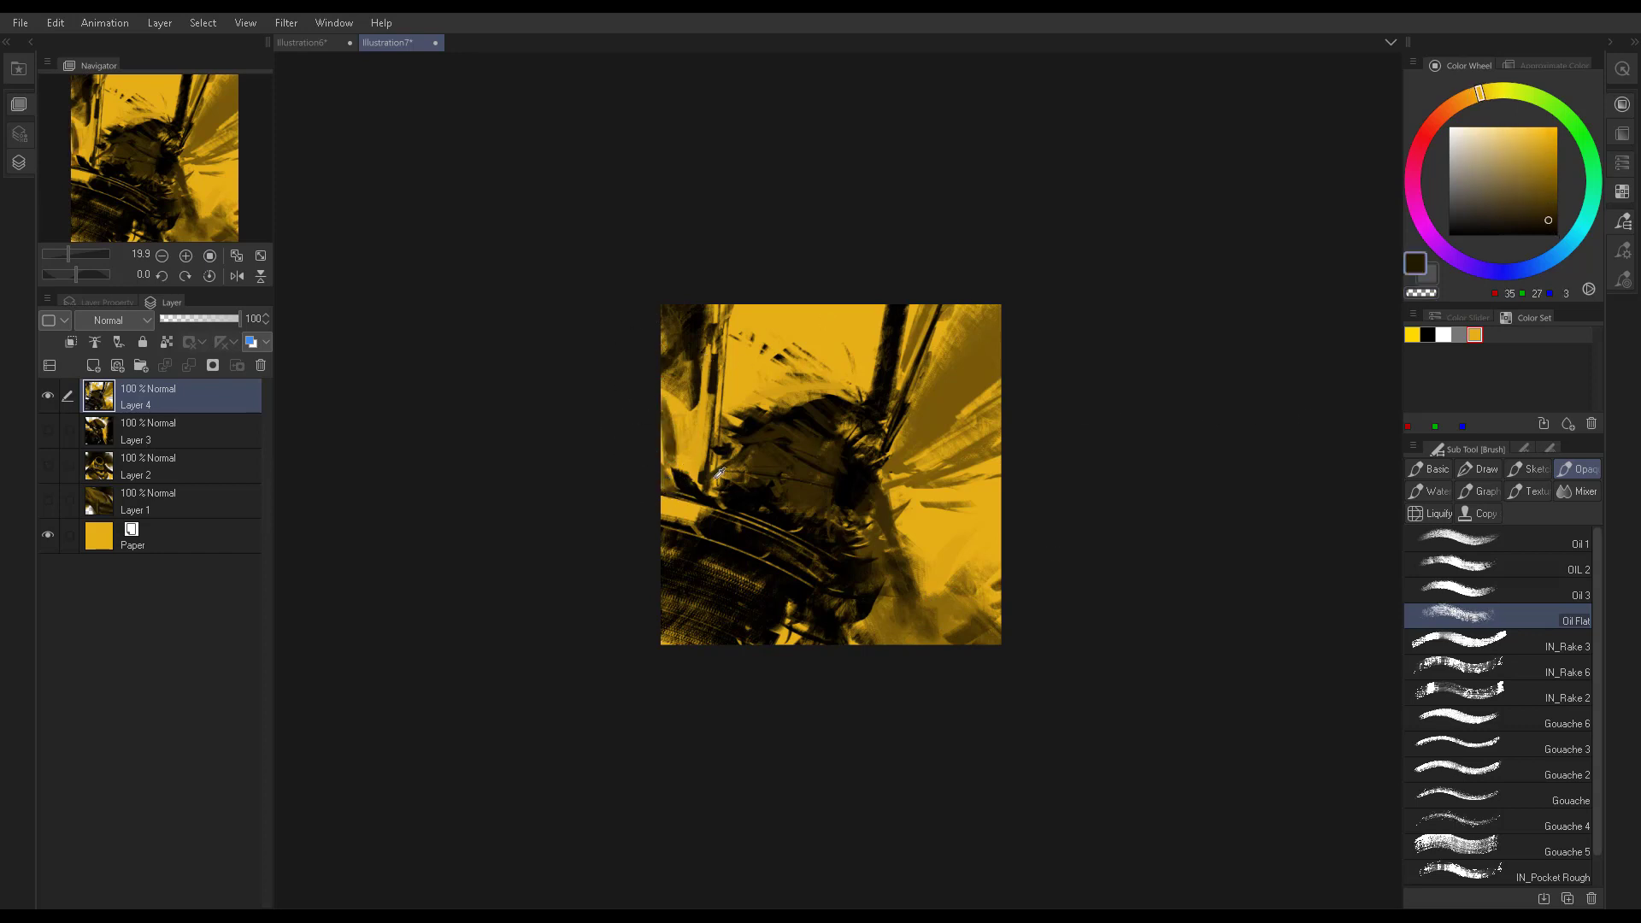
Paint near-black strokes on the left edge, around the face, and below it
left_click(674, 466, "alt")
left_click_drag(675, 463, 684, 490)
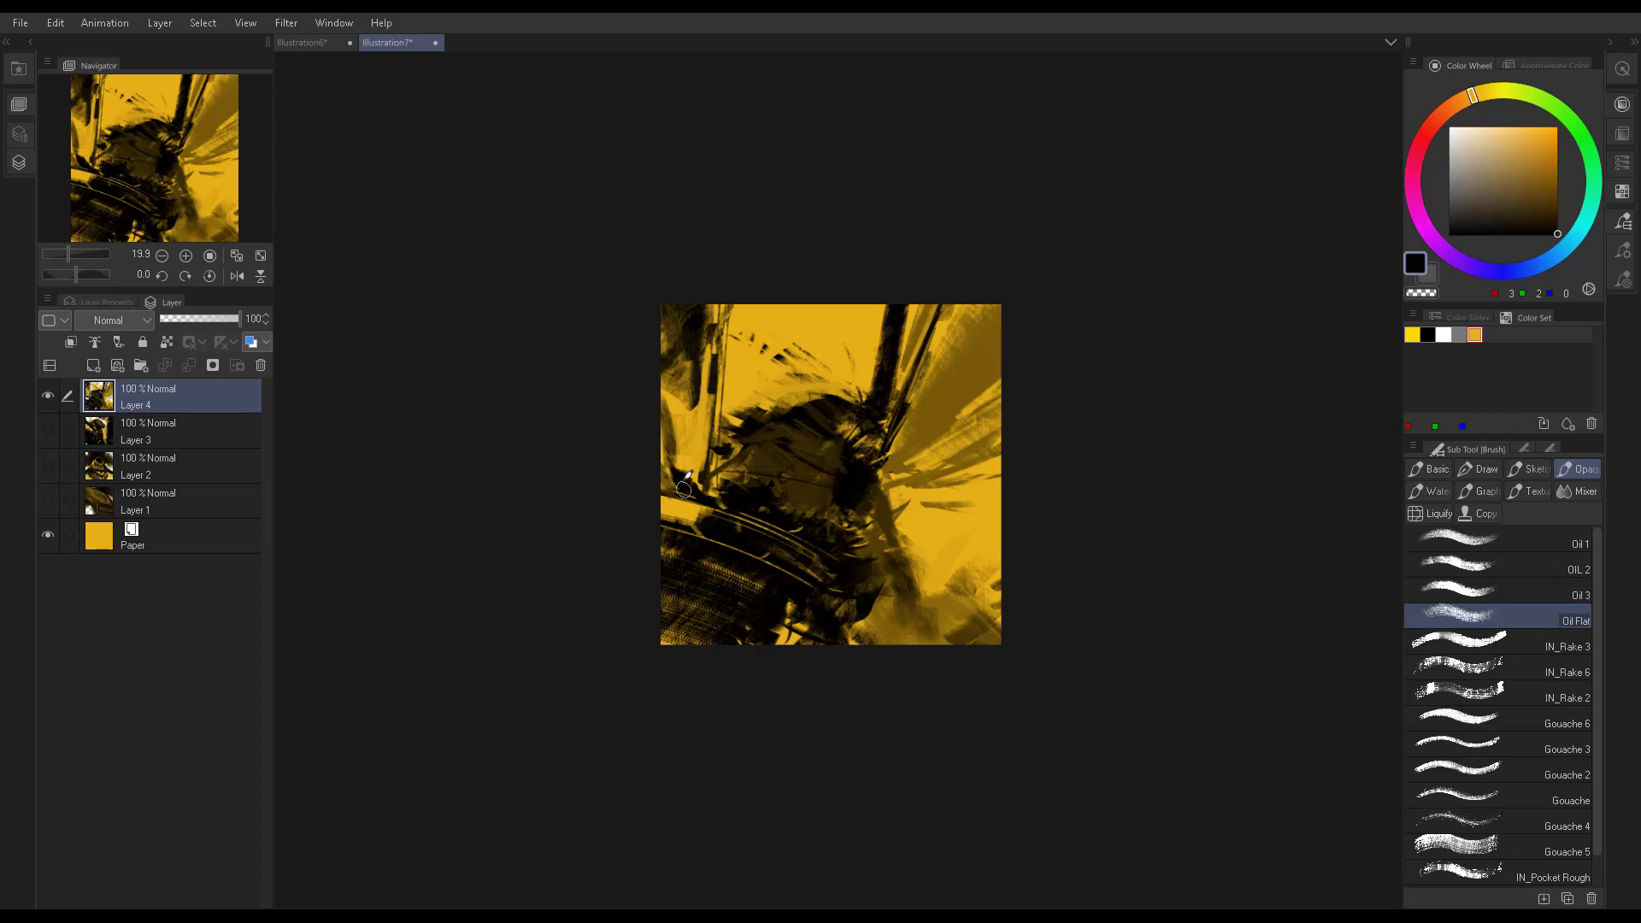
left_click_drag(866, 551, 896, 535)
left_click(679, 461, "alt")
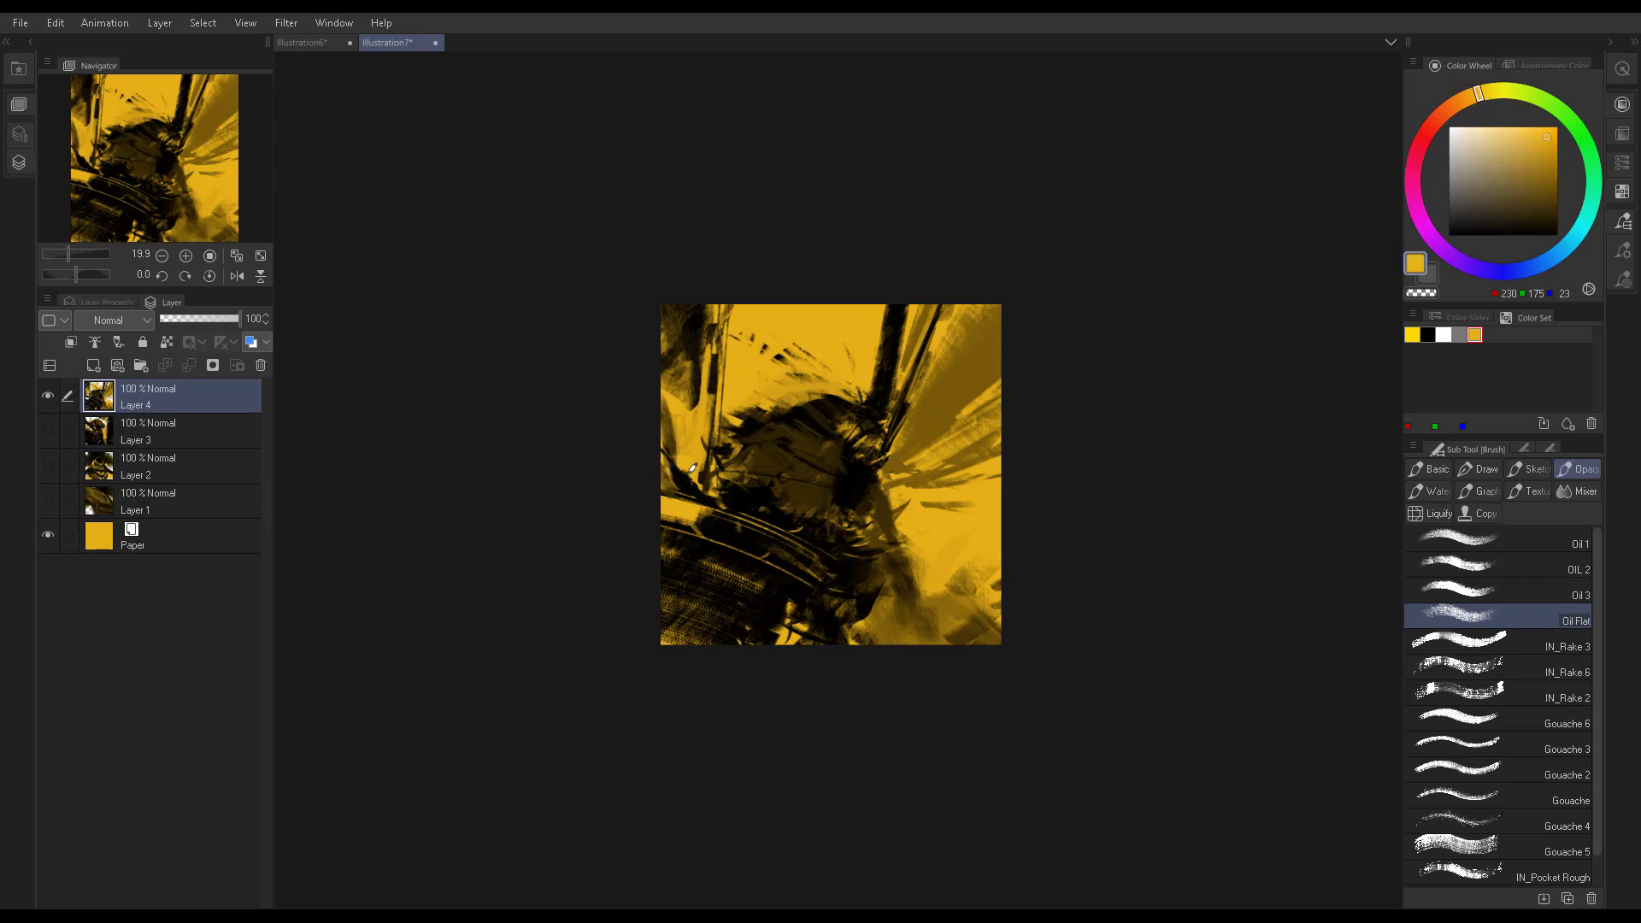
left_click(909, 532, "alt")
left_click_drag(889, 530, 936, 511)
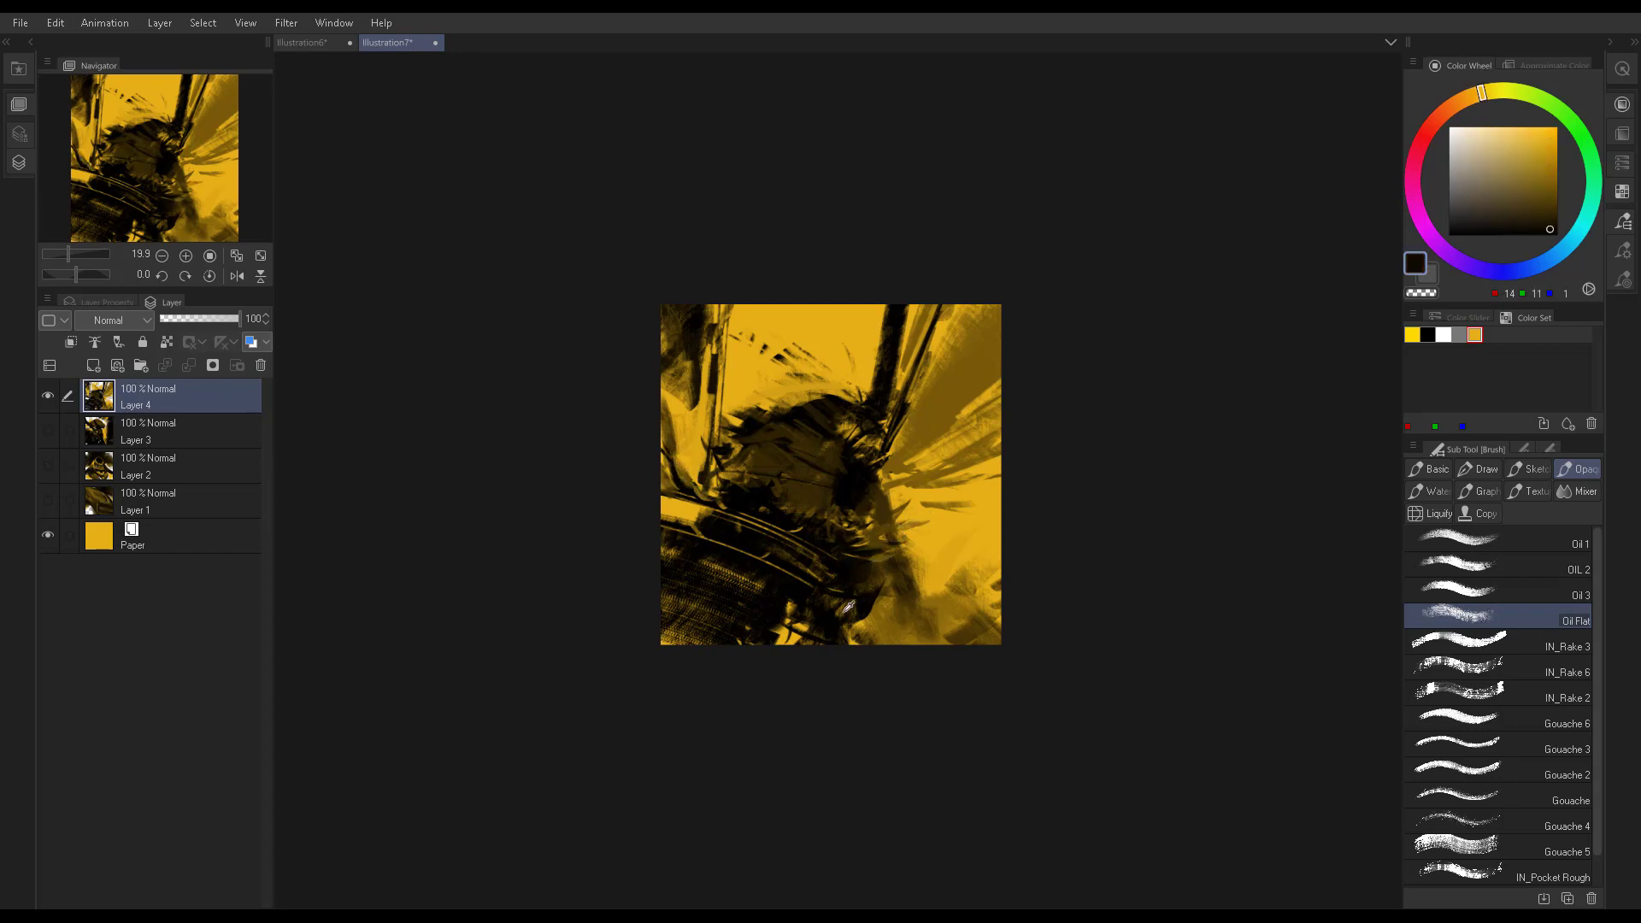
left_click_drag(872, 601, 870, 654)
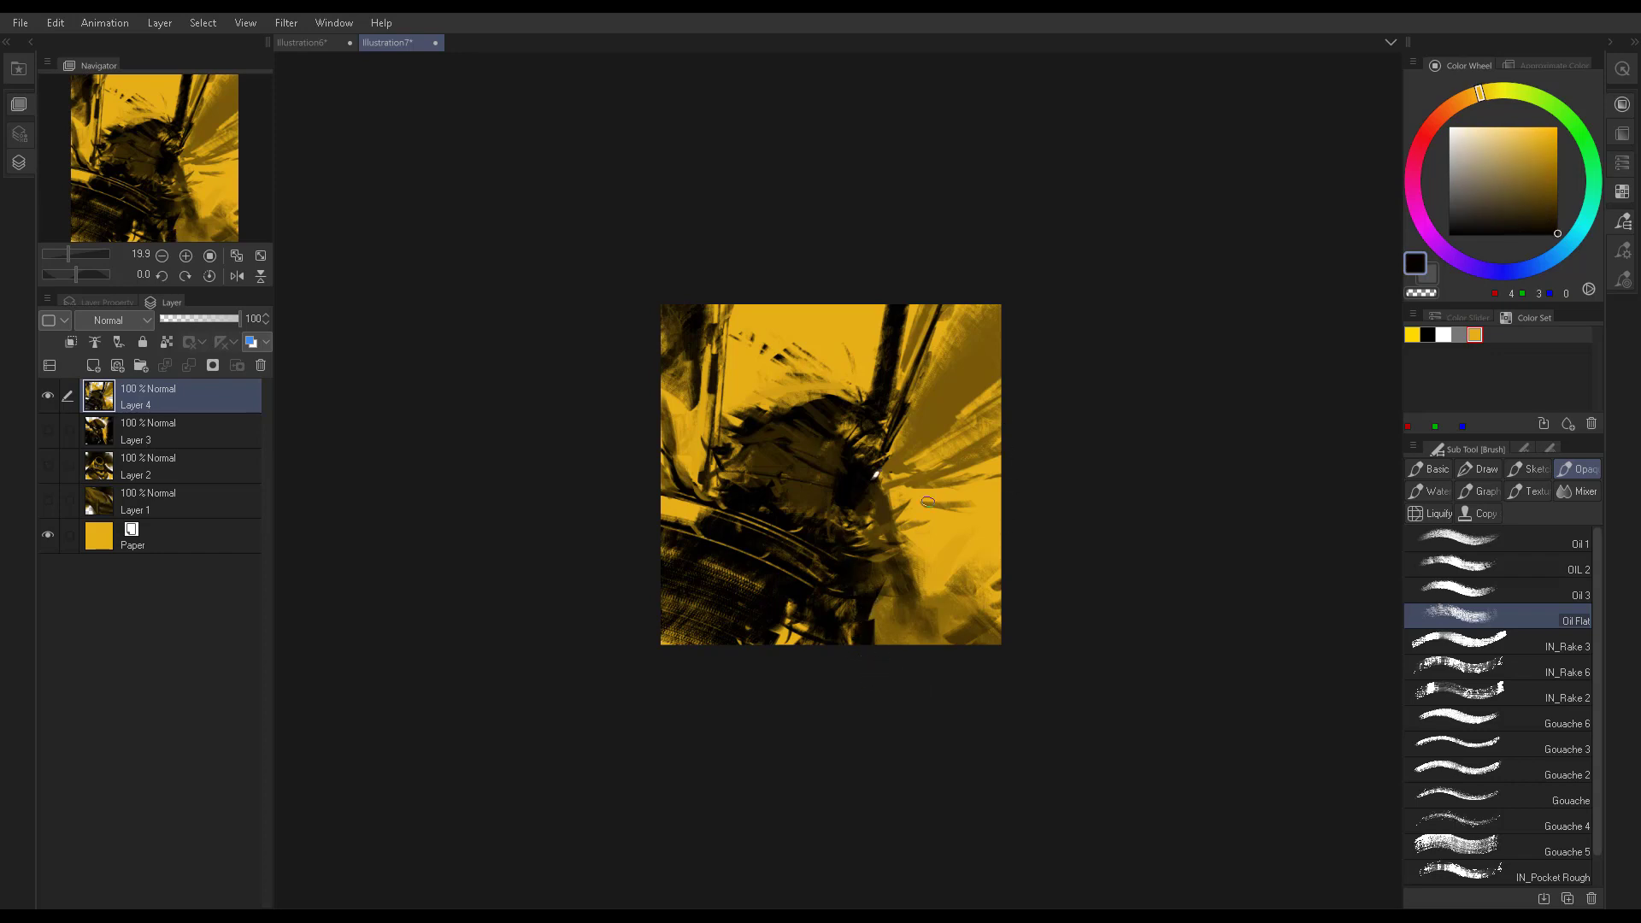
Lighten the helmet with mid-brown strokes sampled from the painting
left_click(859, 459, "alt")
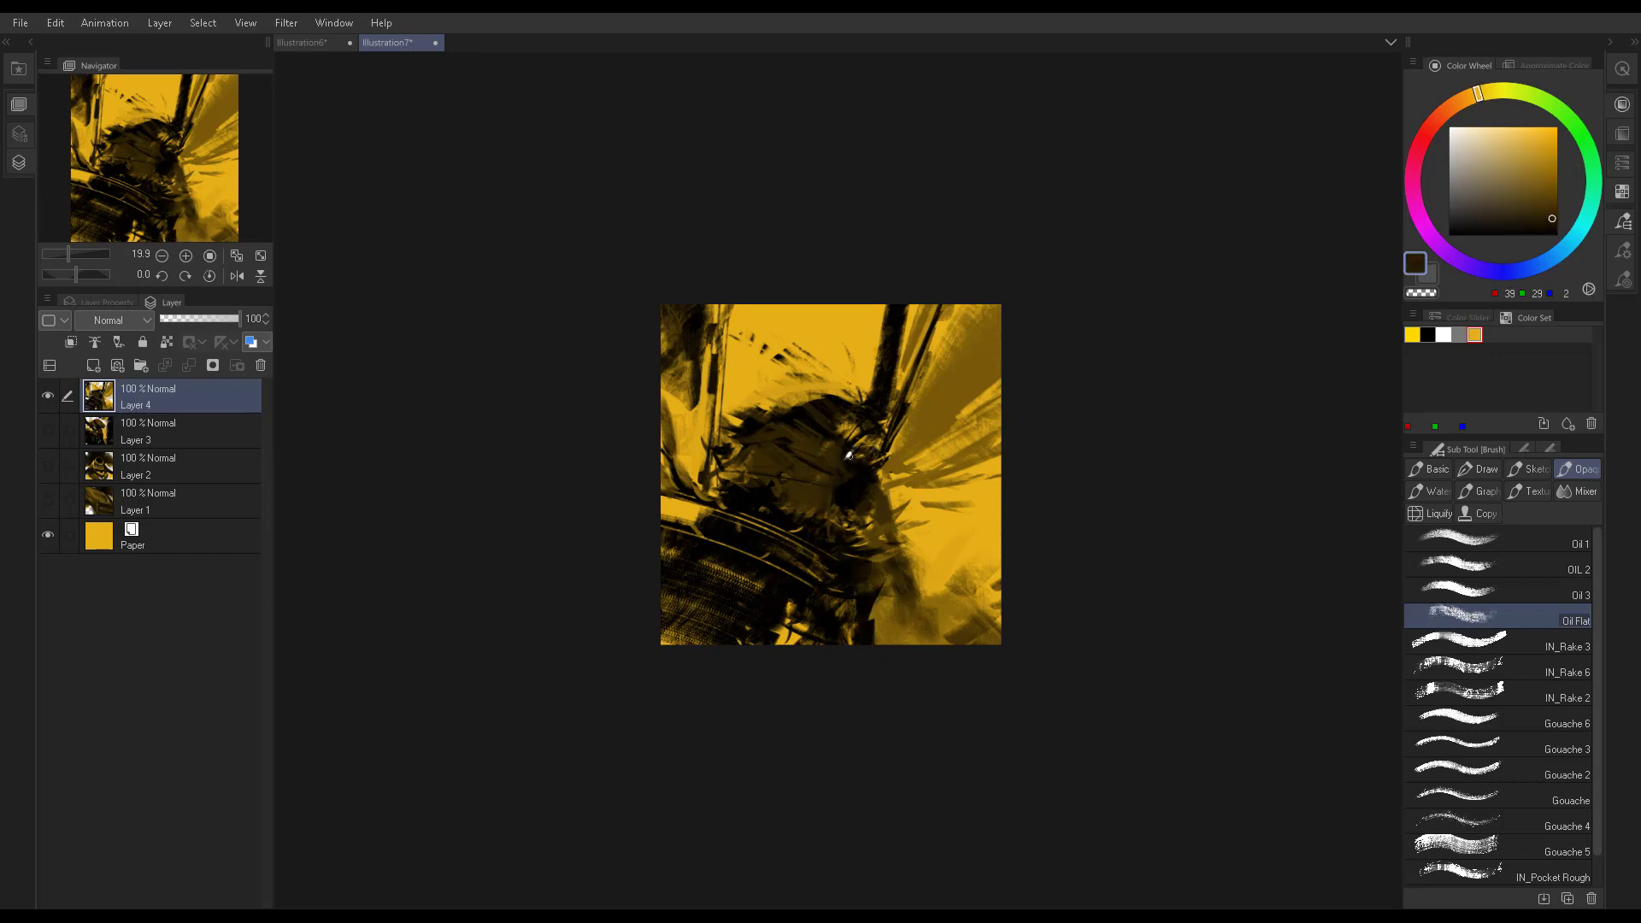
left_click(851, 459, "alt")
left_click(857, 464, "alt")
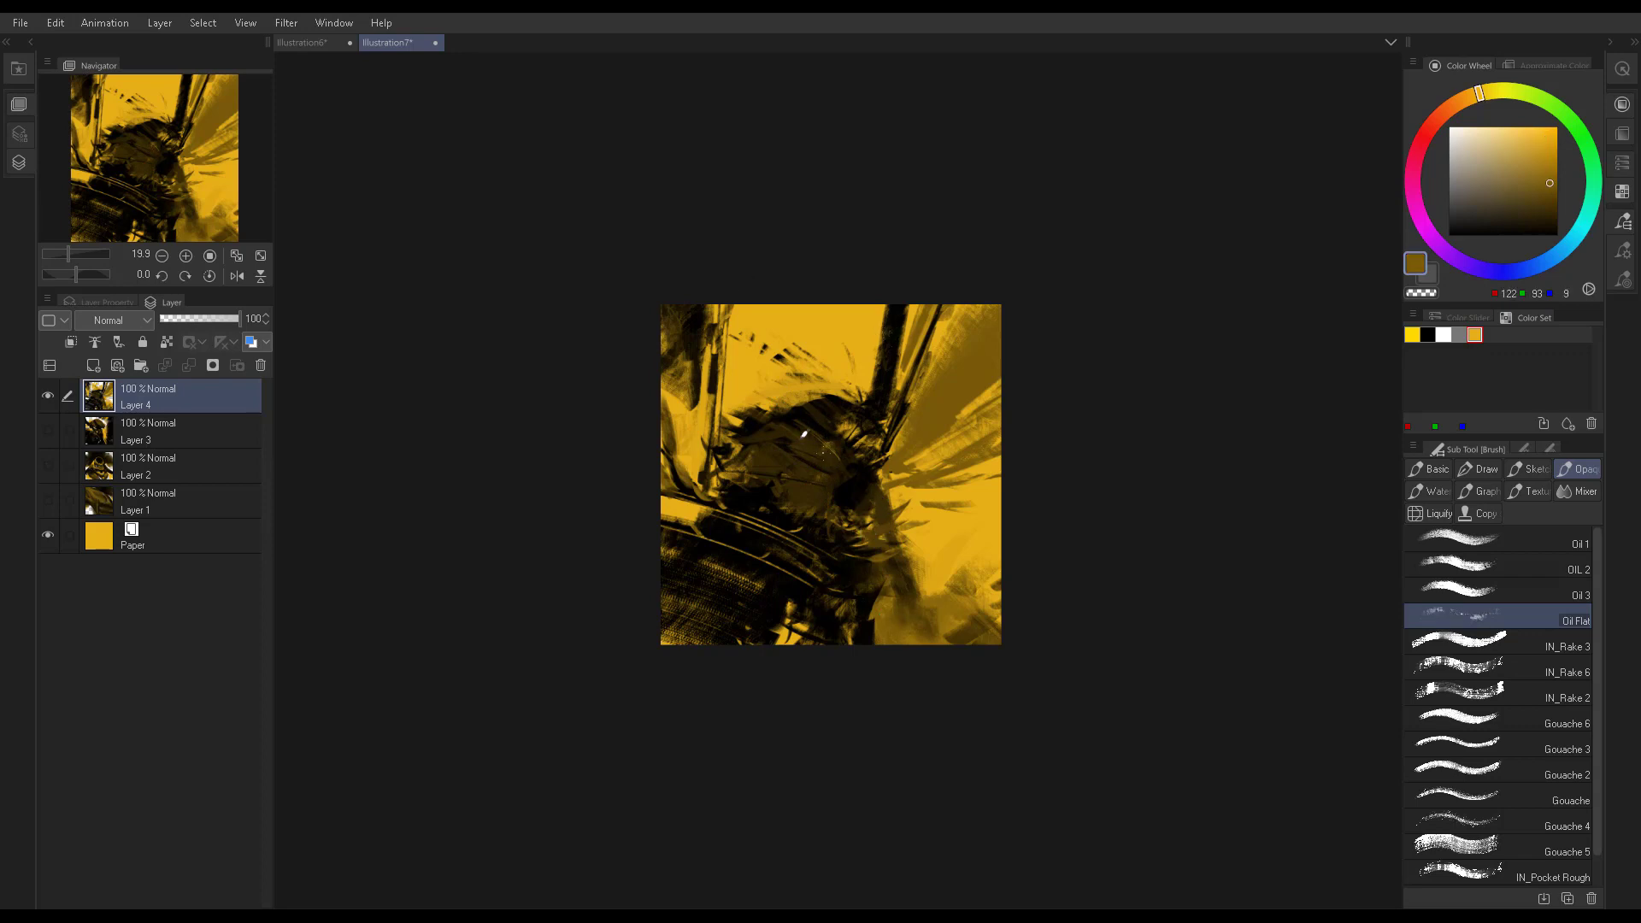
left_click_drag(822, 462, 795, 489)
left_click(724, 545, "alt")
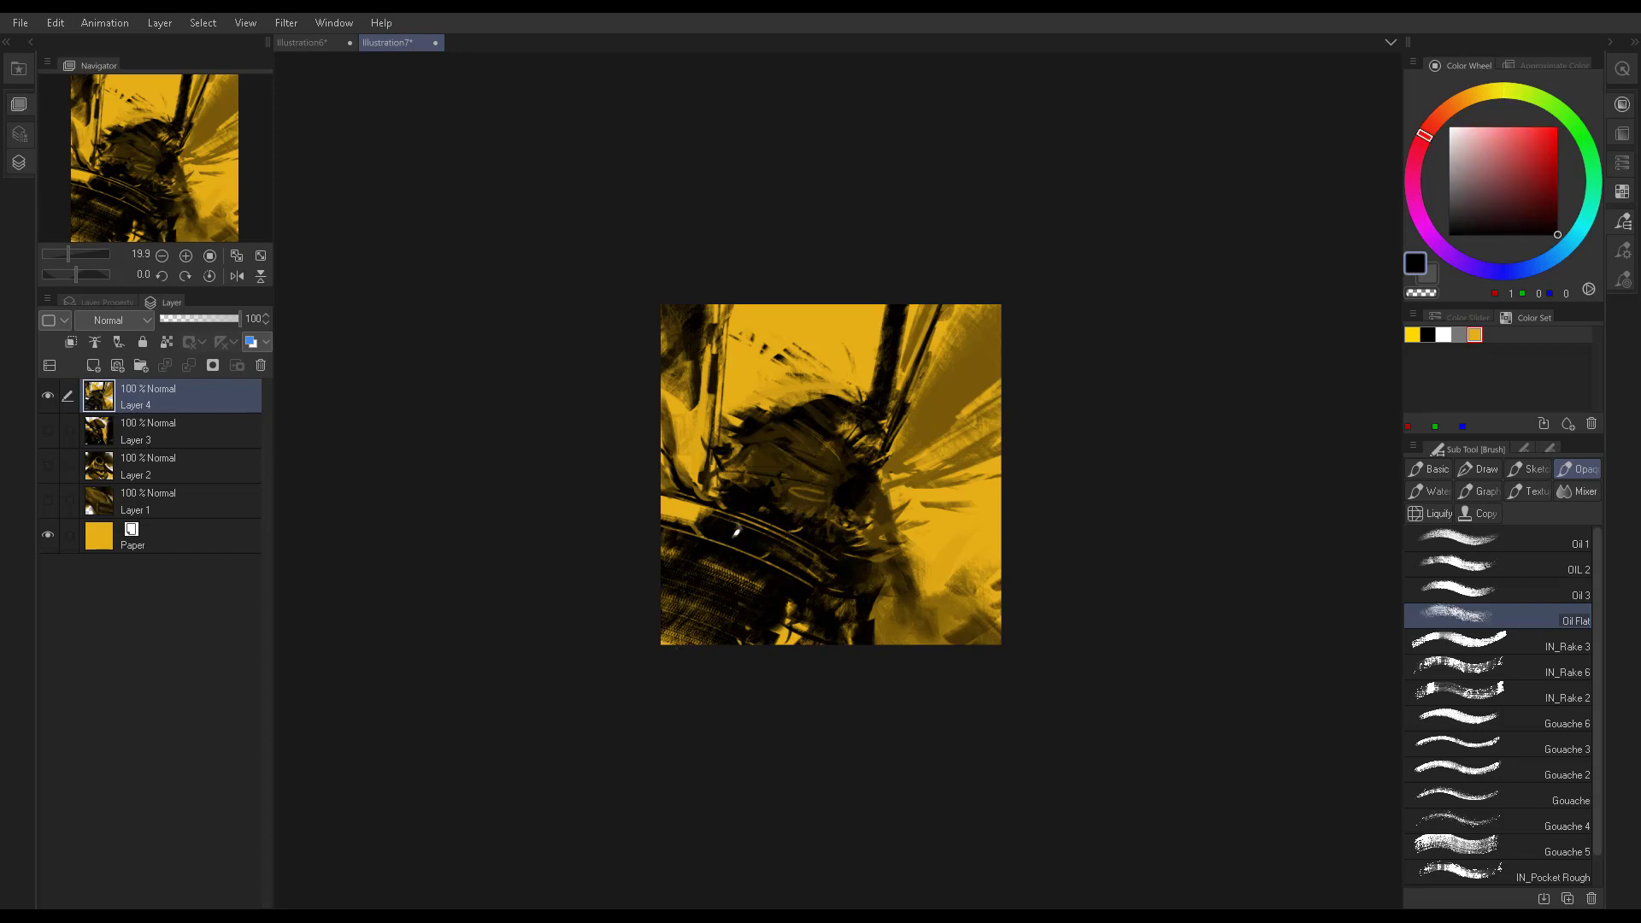
Paint dark strokes across the lower-left armour, undoing the last stray one
left_click_drag(671, 511, 740, 542)
left_click(742, 544, "alt")
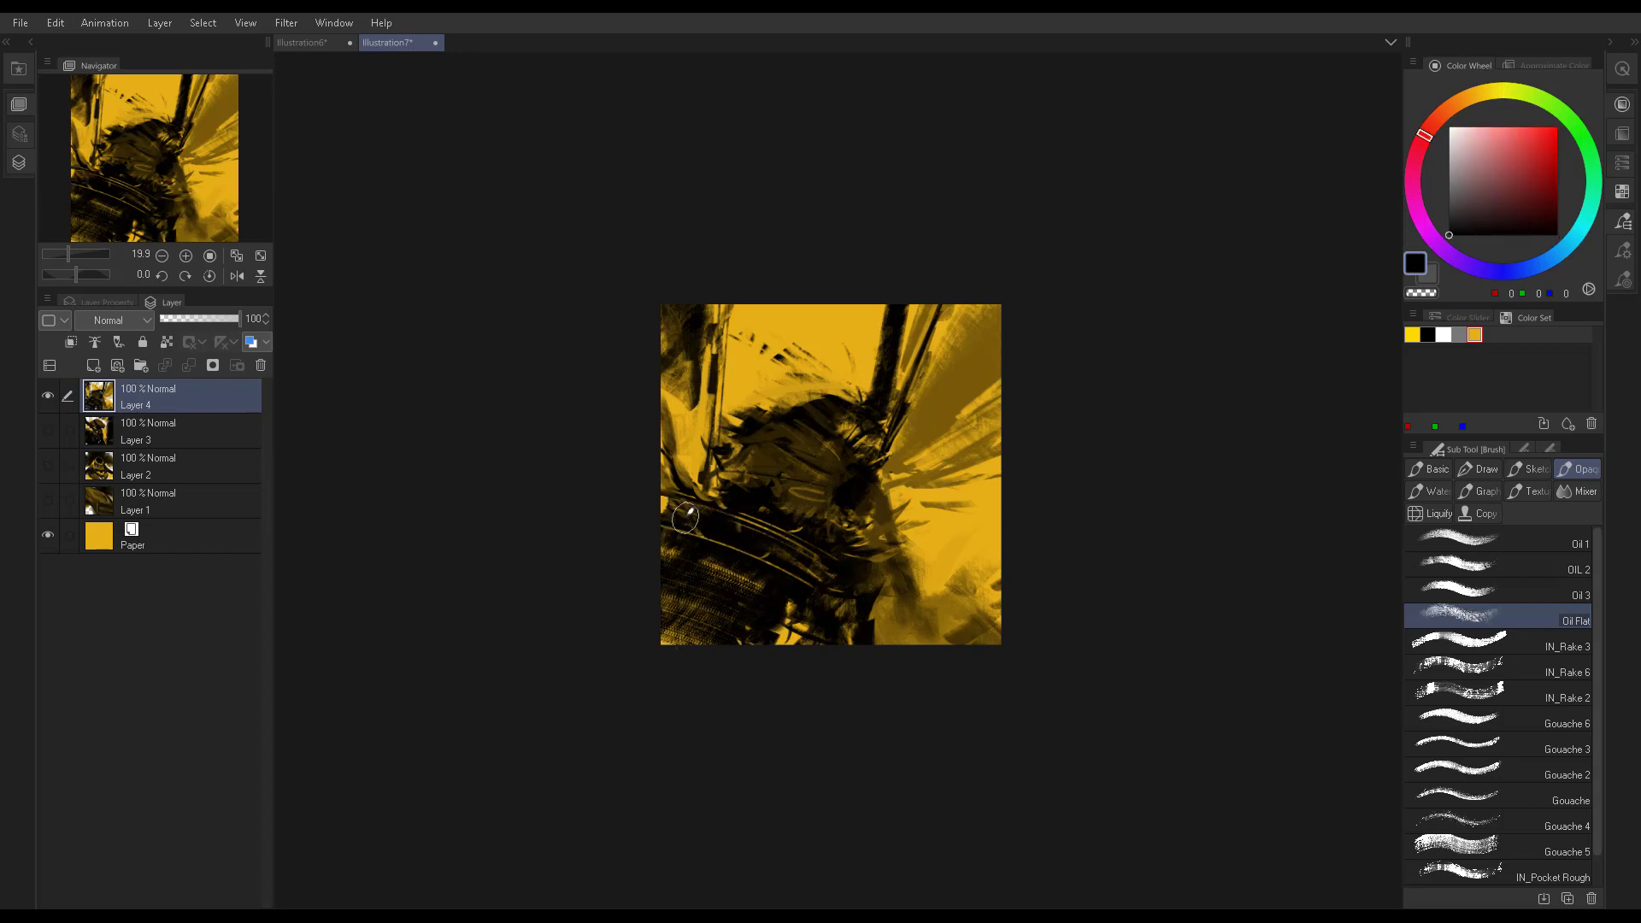
left_click(681, 611, "alt")
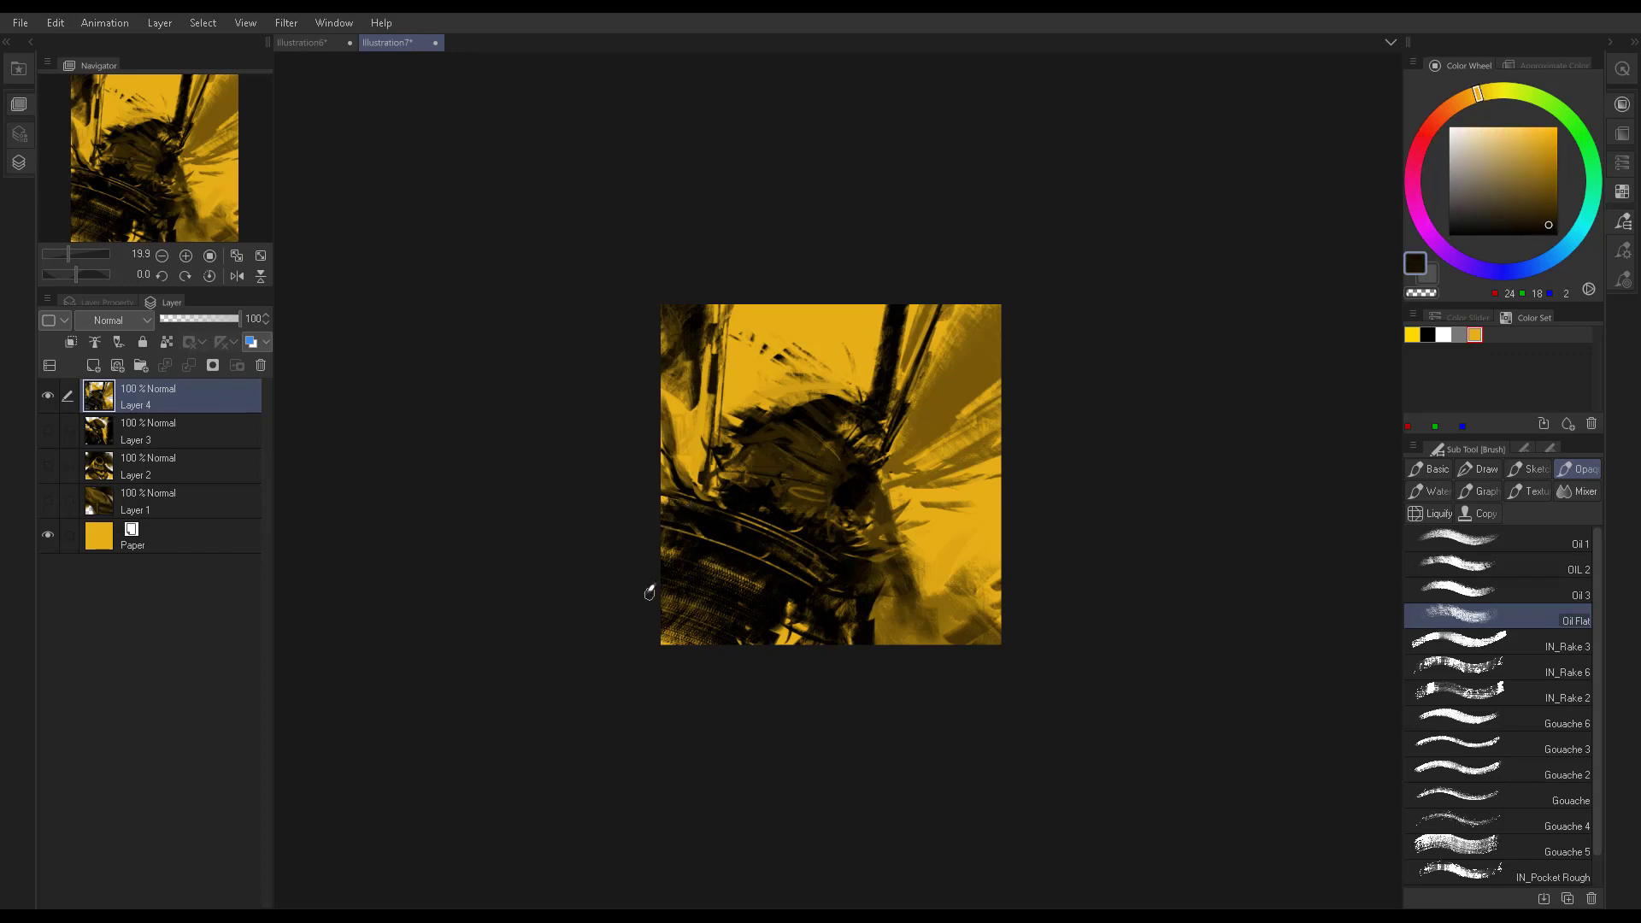
left_click_drag(630, 575, 751, 681)
left_click(672, 574, "alt")
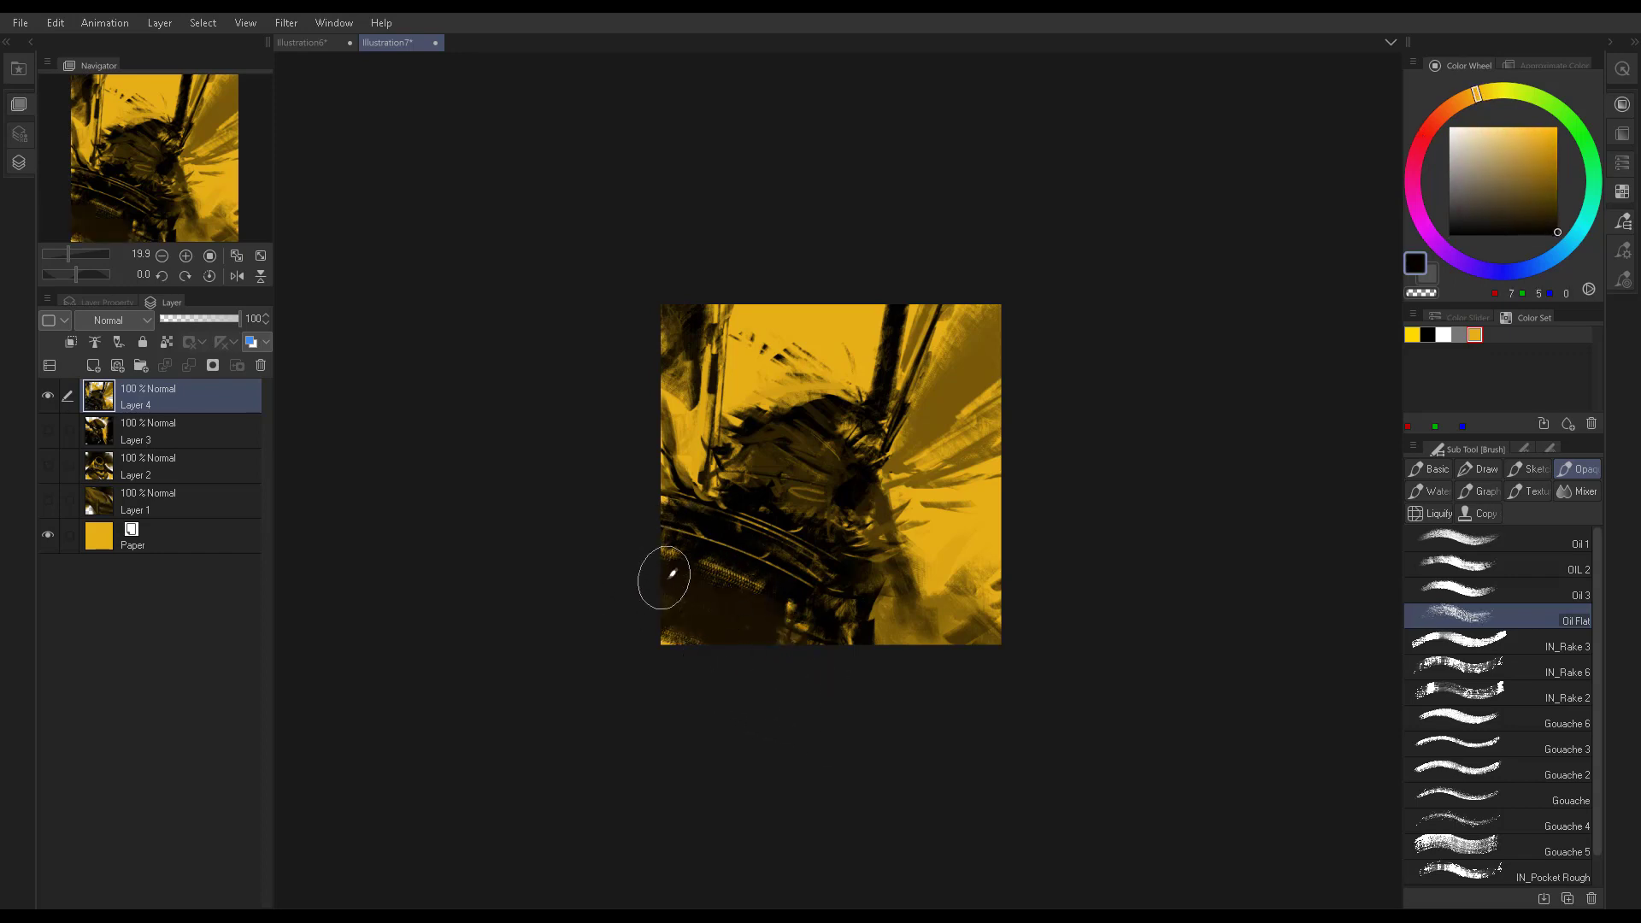
left_click_drag(672, 575, 795, 670)
key("ctrl+z")
Darken the lower left with black, add a faint left-edge stroke, then brown strokes
left_click(1450, 234)
left_click_drag(666, 586, 696, 659)
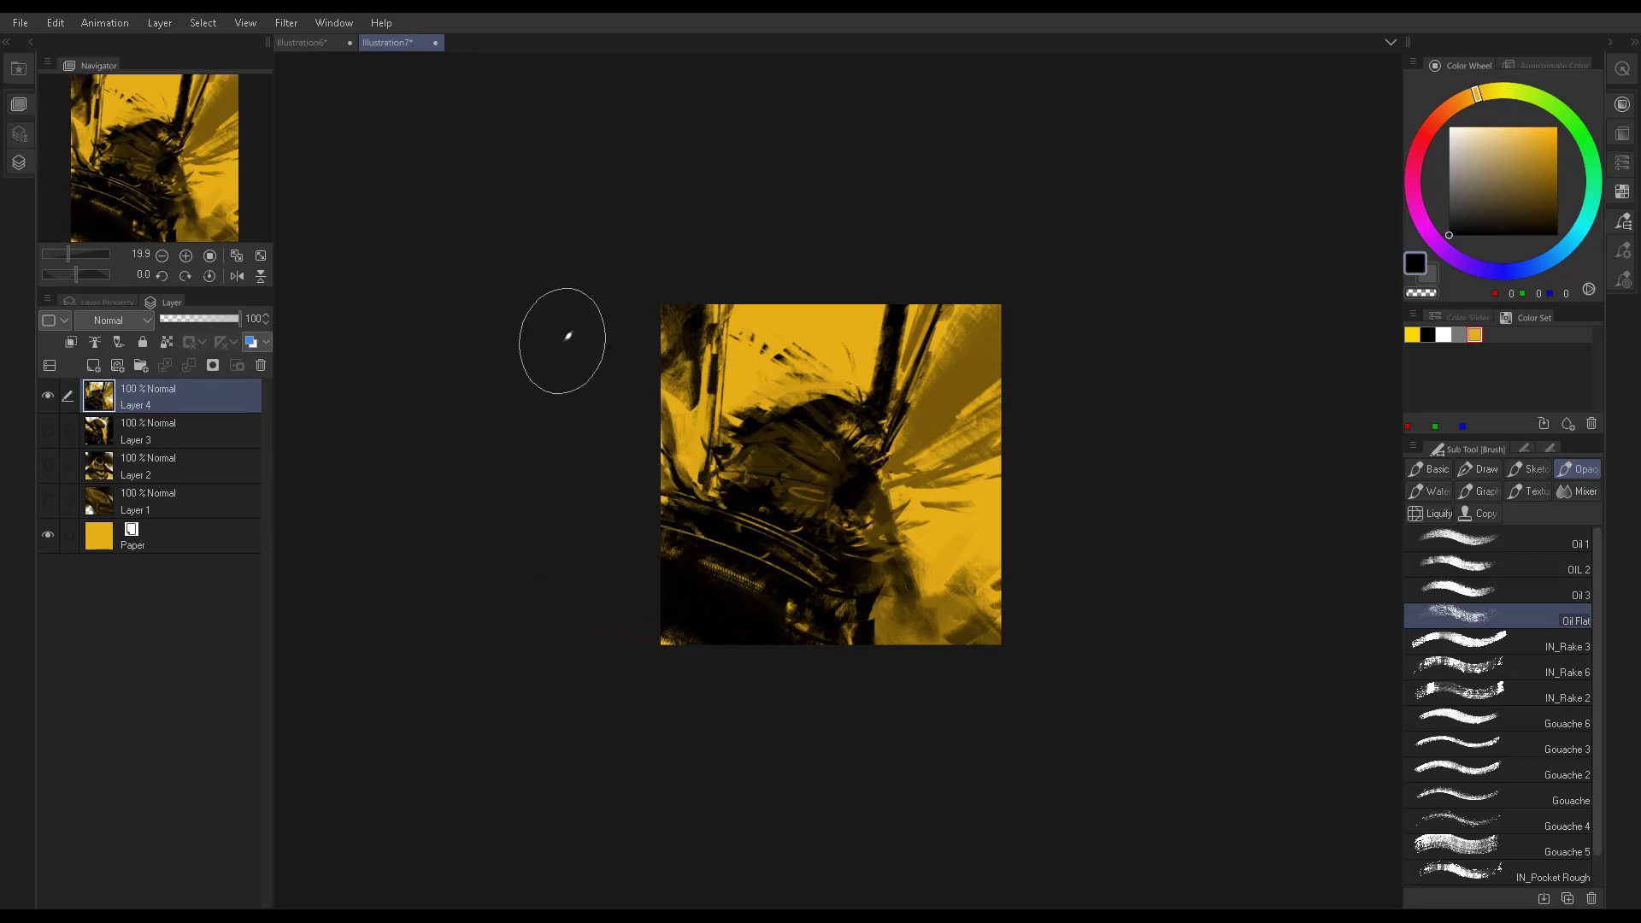
left_click_drag(714, 428, 665, 535)
left_click(679, 537, "alt")
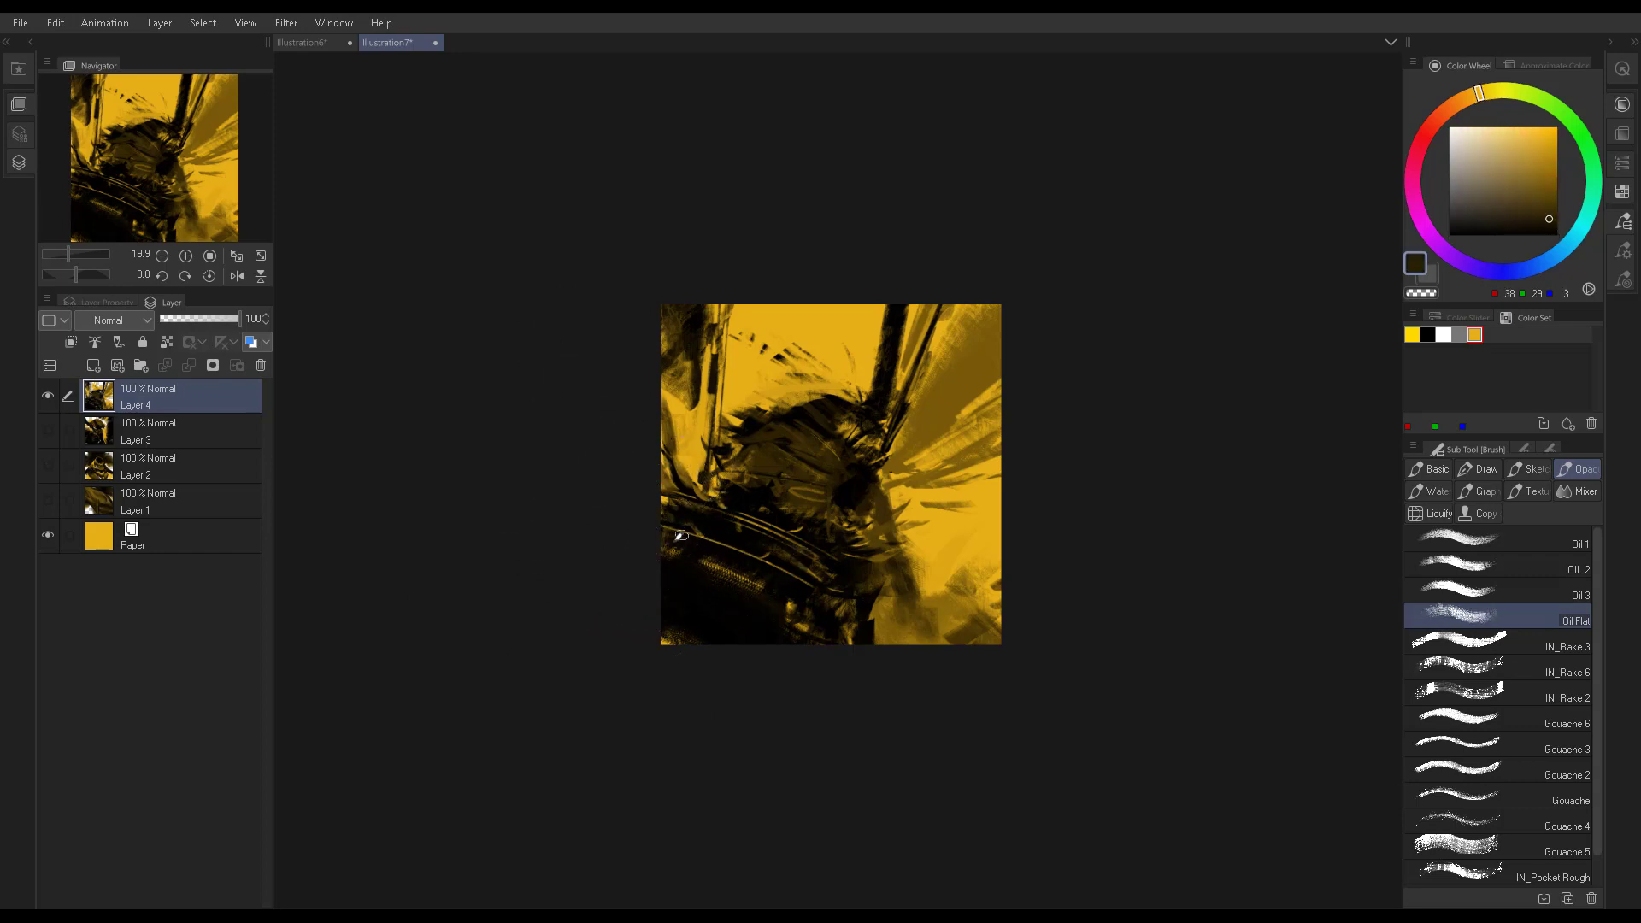
left_click(675, 543, "alt")
left_click(798, 596, "alt")
mouse_move(776, 610)
left_mouse_down()
mouse_move(675, 564)
mouse_move(690, 411)
left_mouse_up()
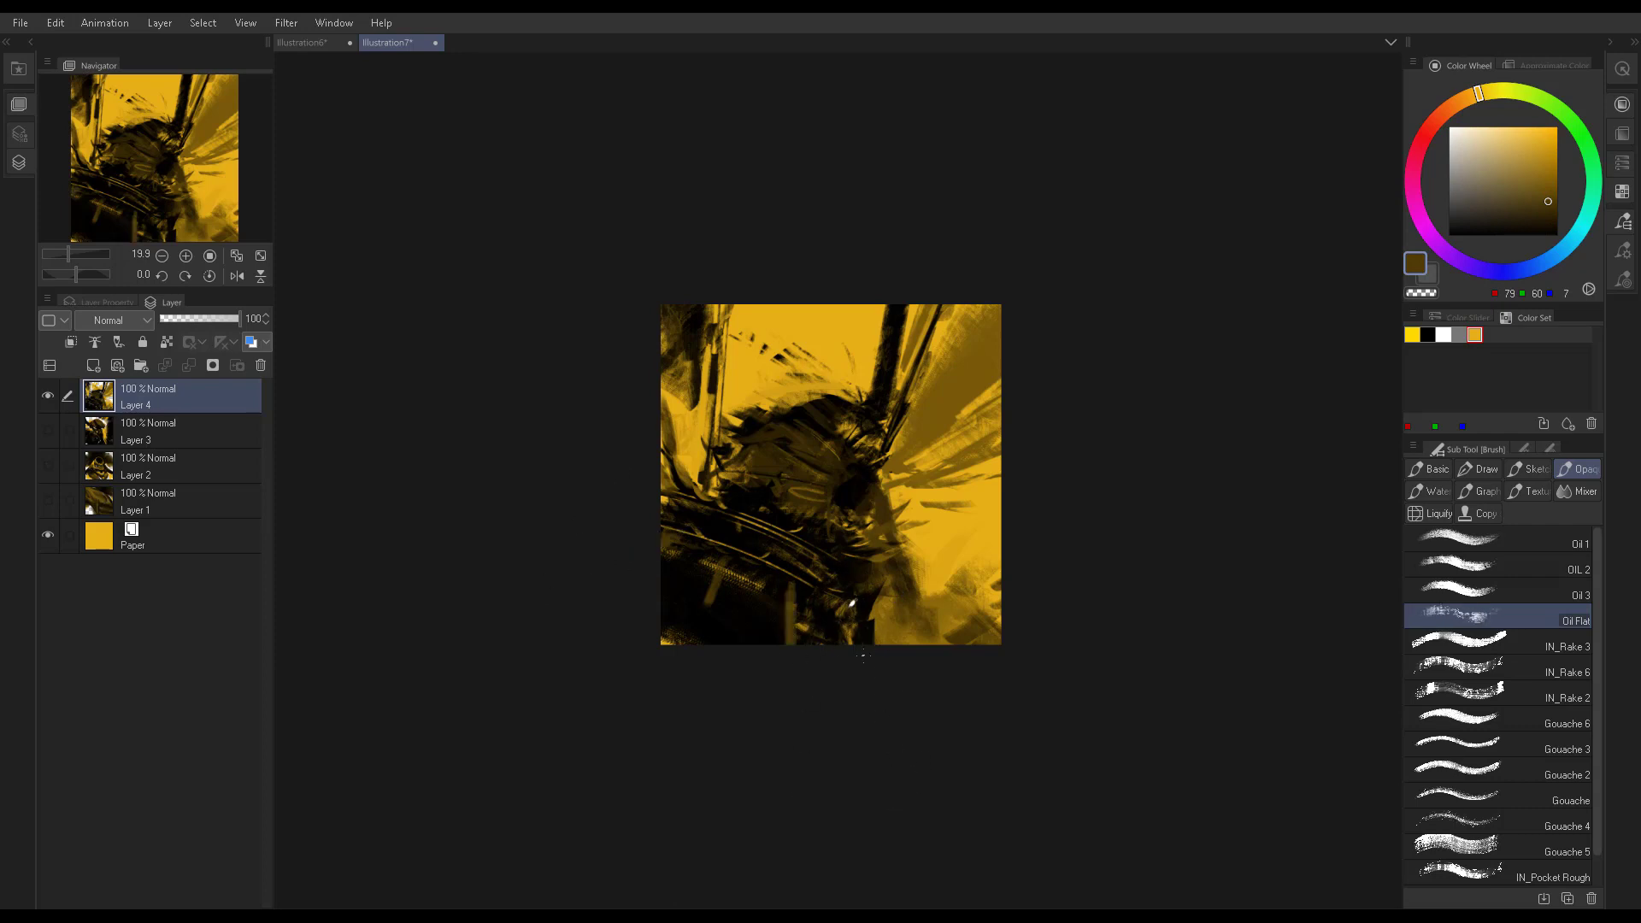
Layer more dark brown strokes over the black lower-left area
left_click(901, 610, "alt")
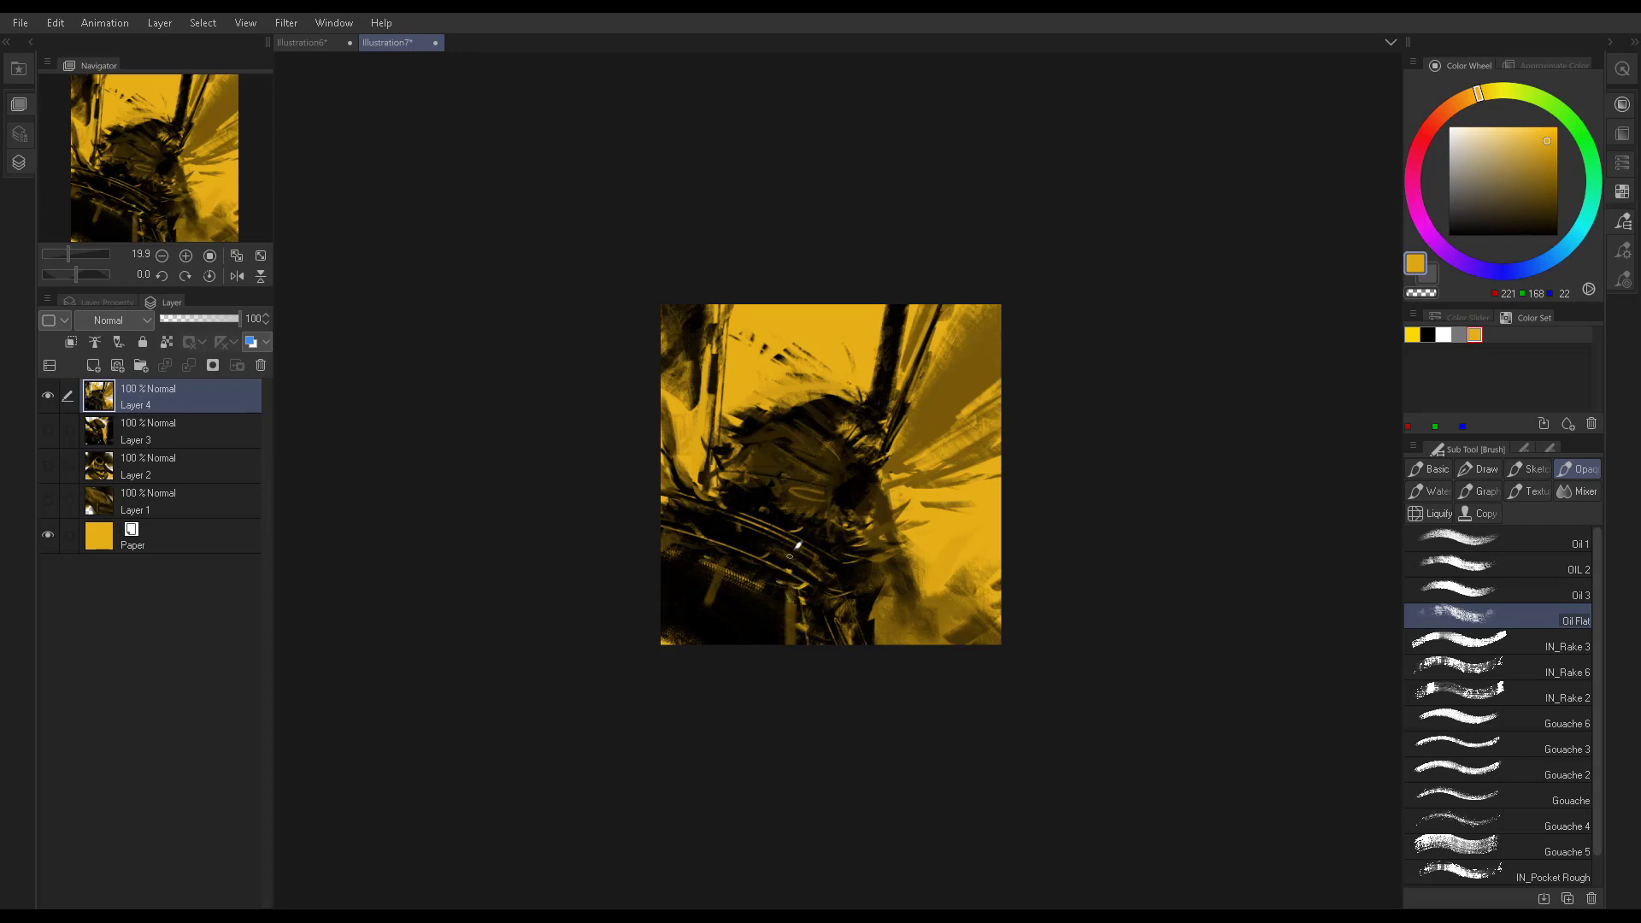
left_click(790, 548, "alt")
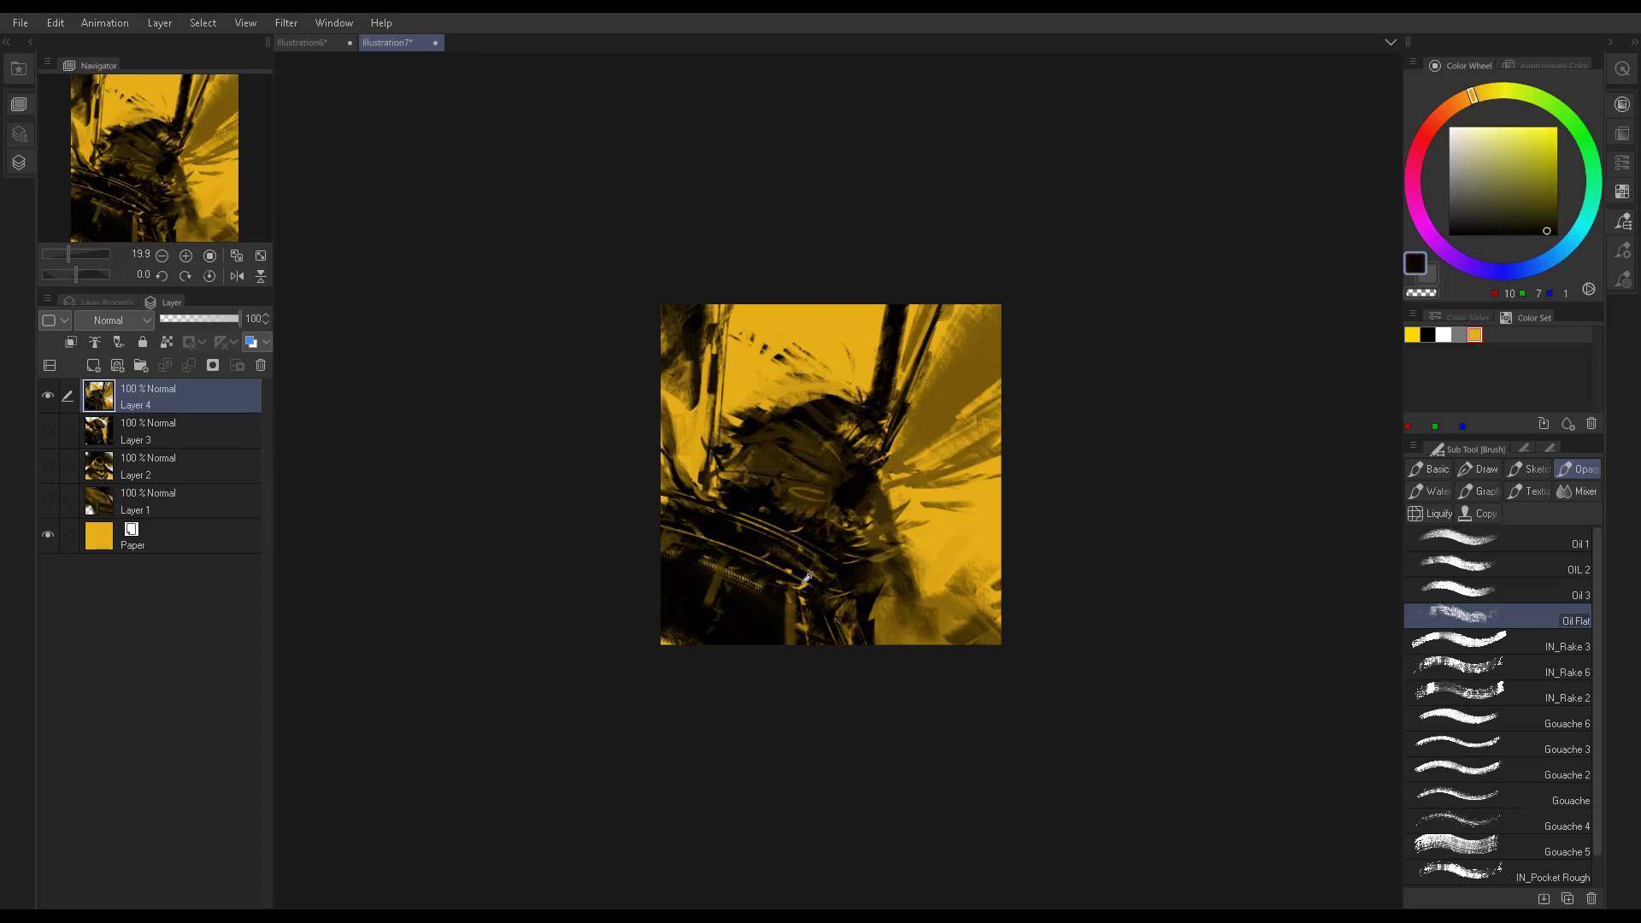
left_click(954, 528, "alt")
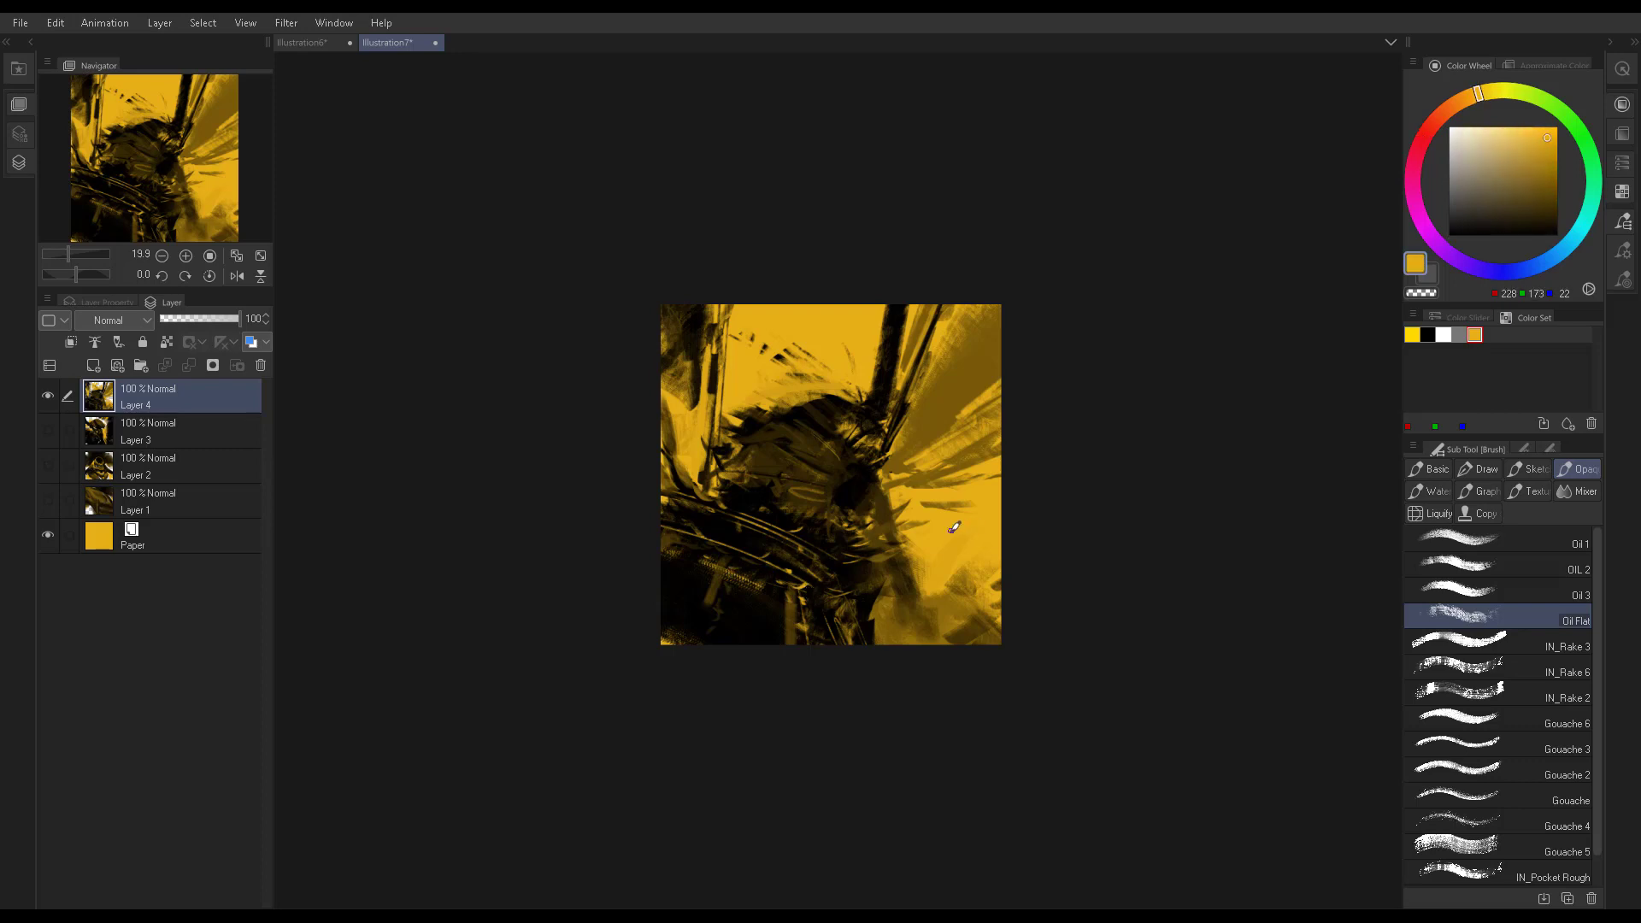
left_click(731, 594, "alt")
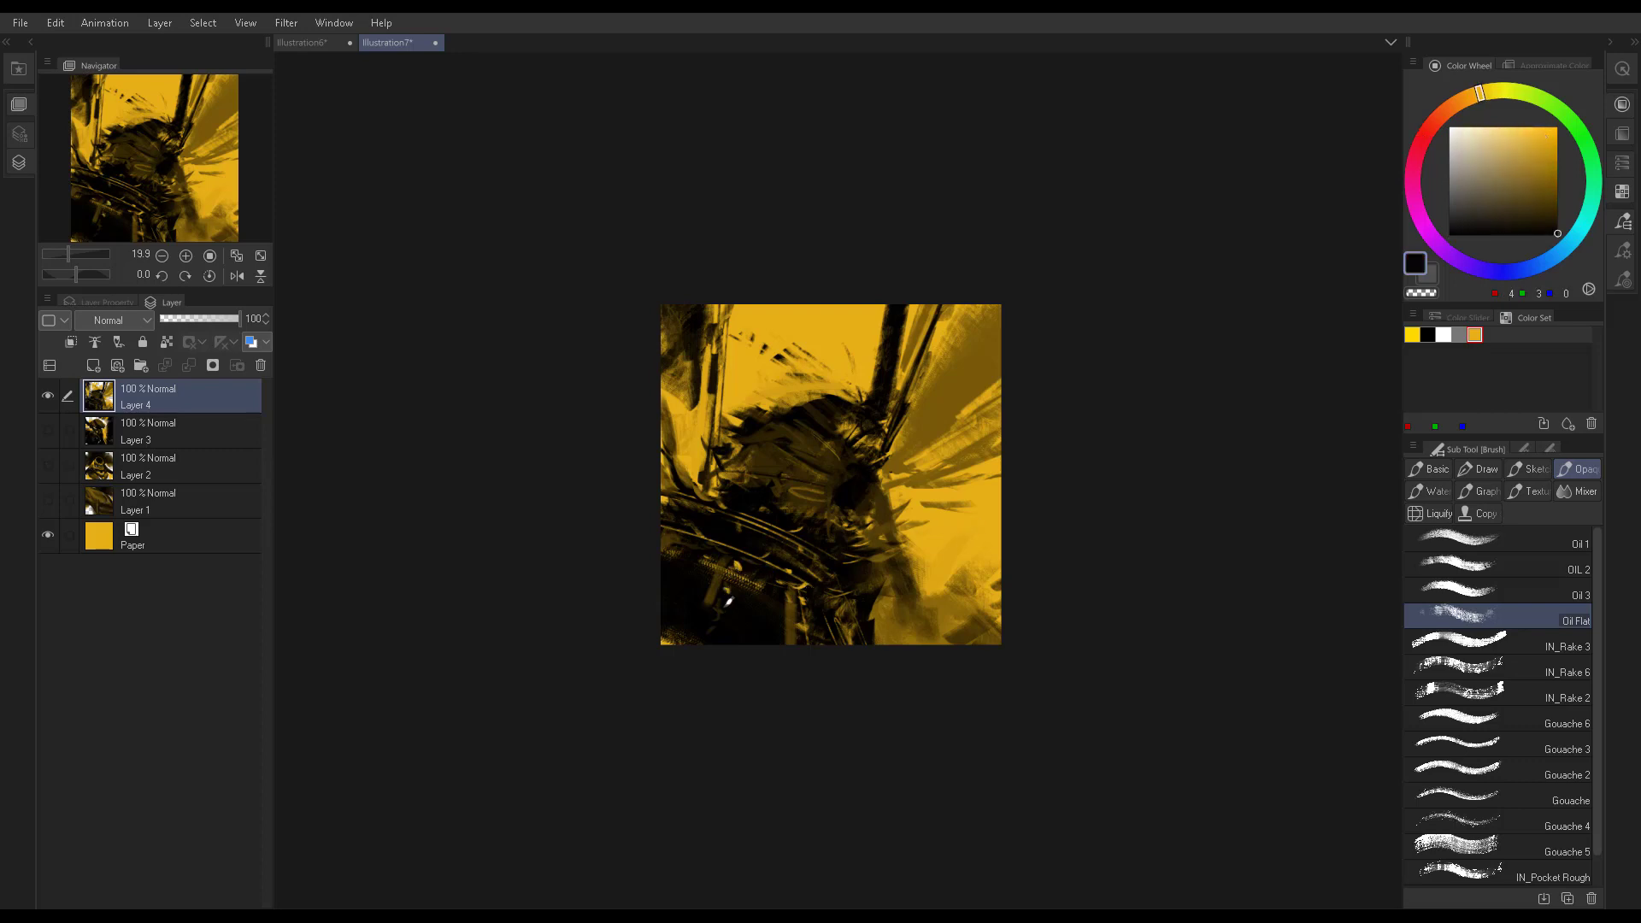
left_click(751, 625, "alt")
left_click(669, 634, "alt")
left_click_drag(706, 647, 743, 611)
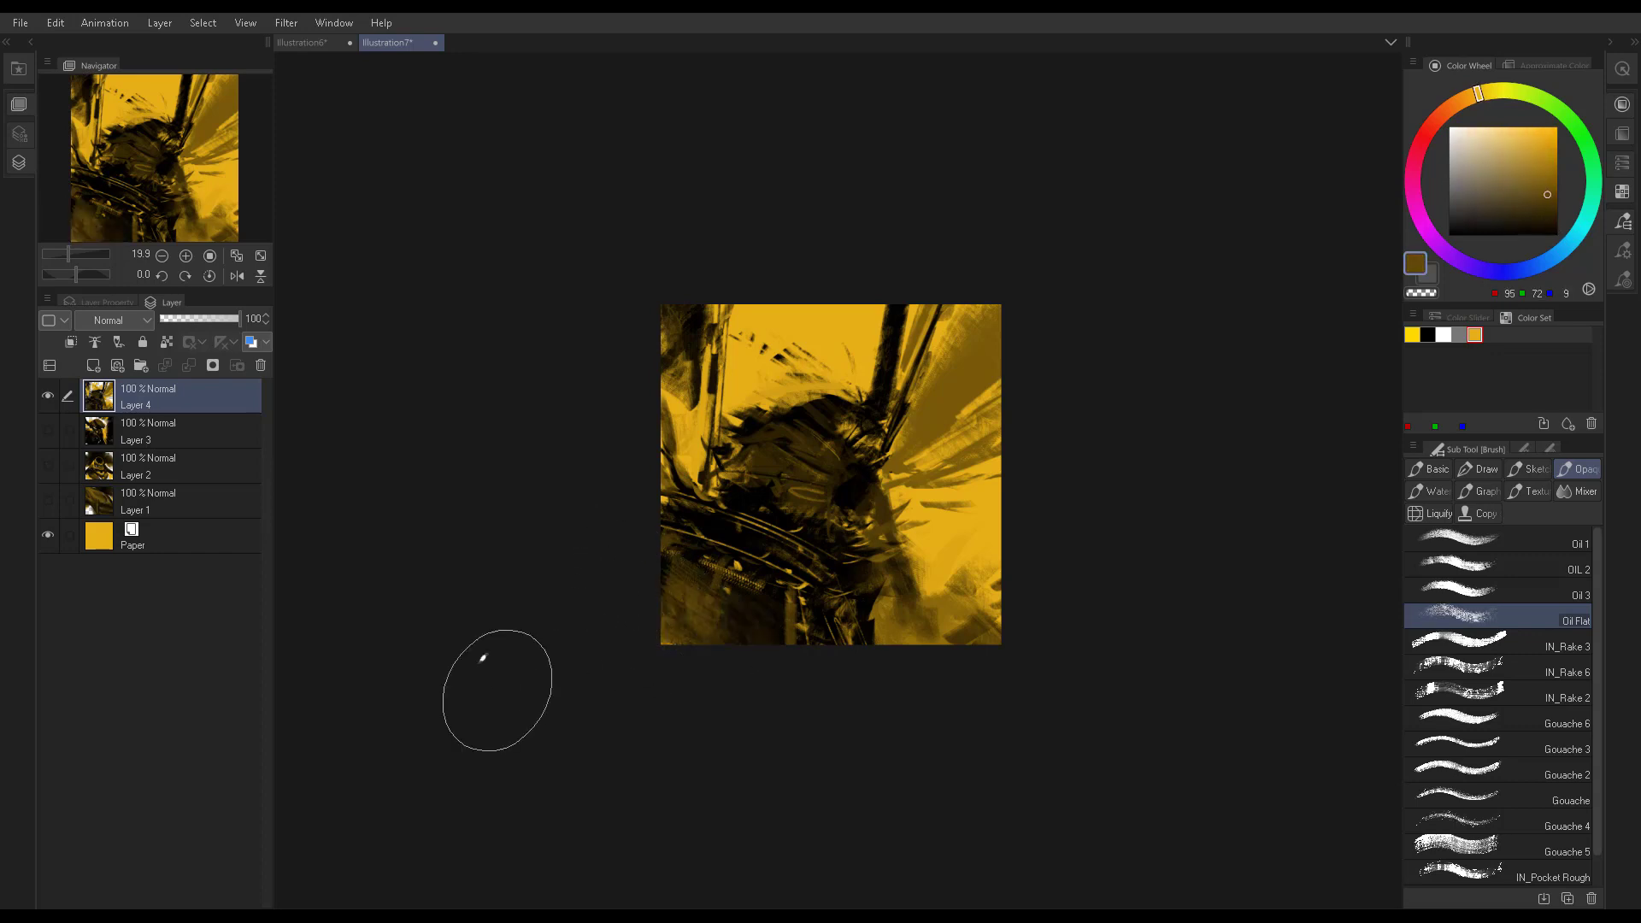
left_click_drag(652, 665, 593, 630)
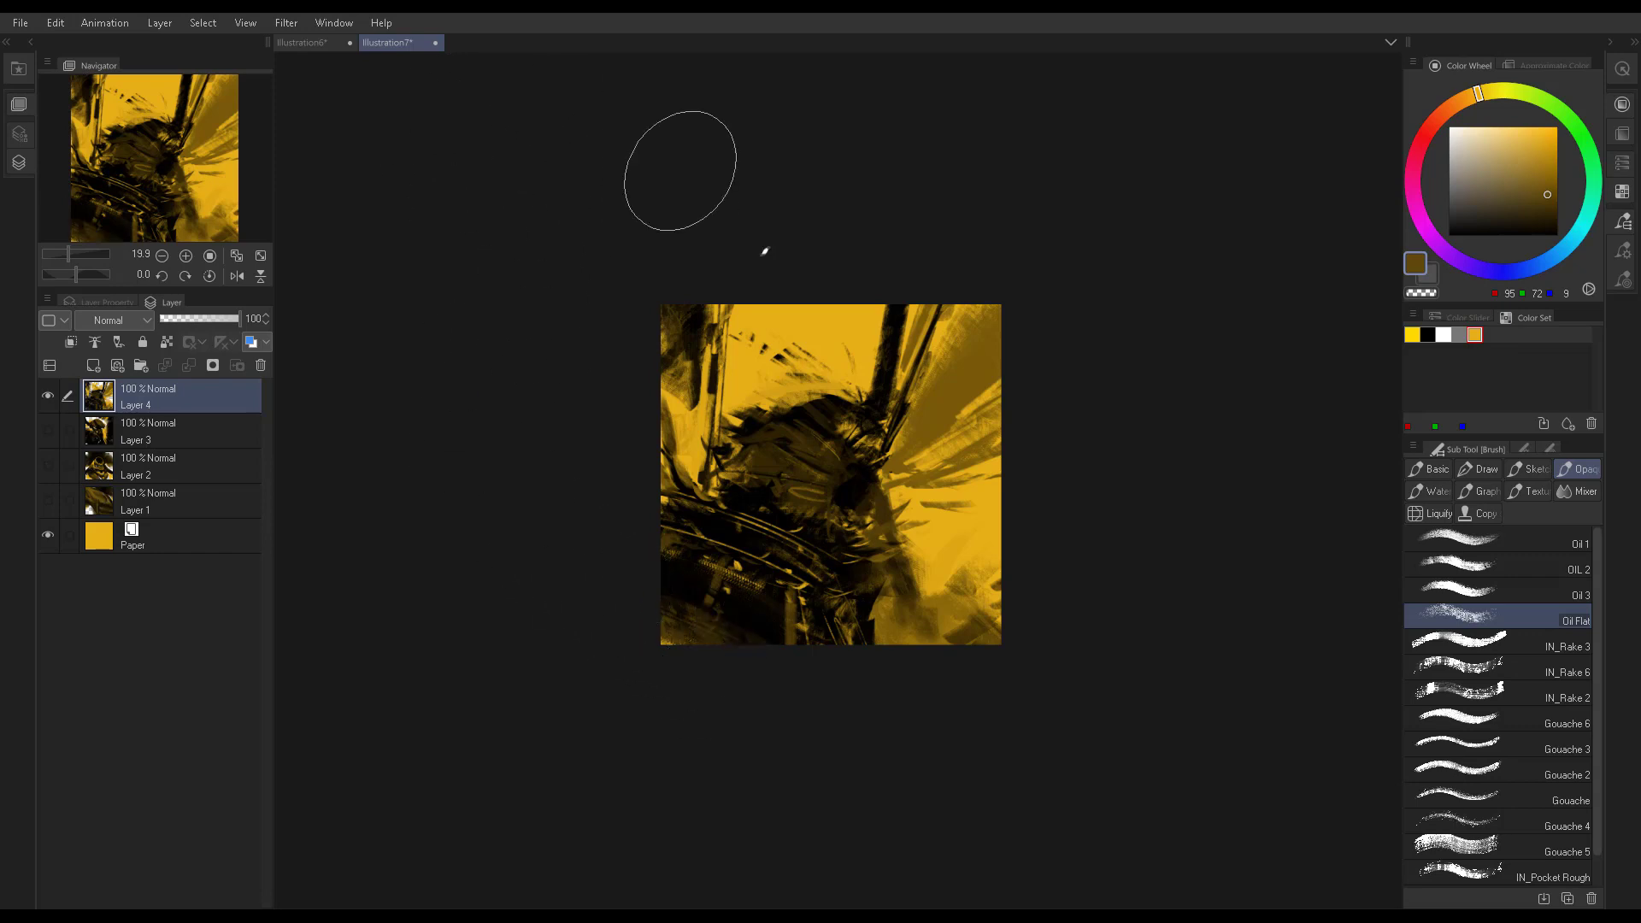
Flip the canvas view horizontally and sample dark tones from the armour
key("h")
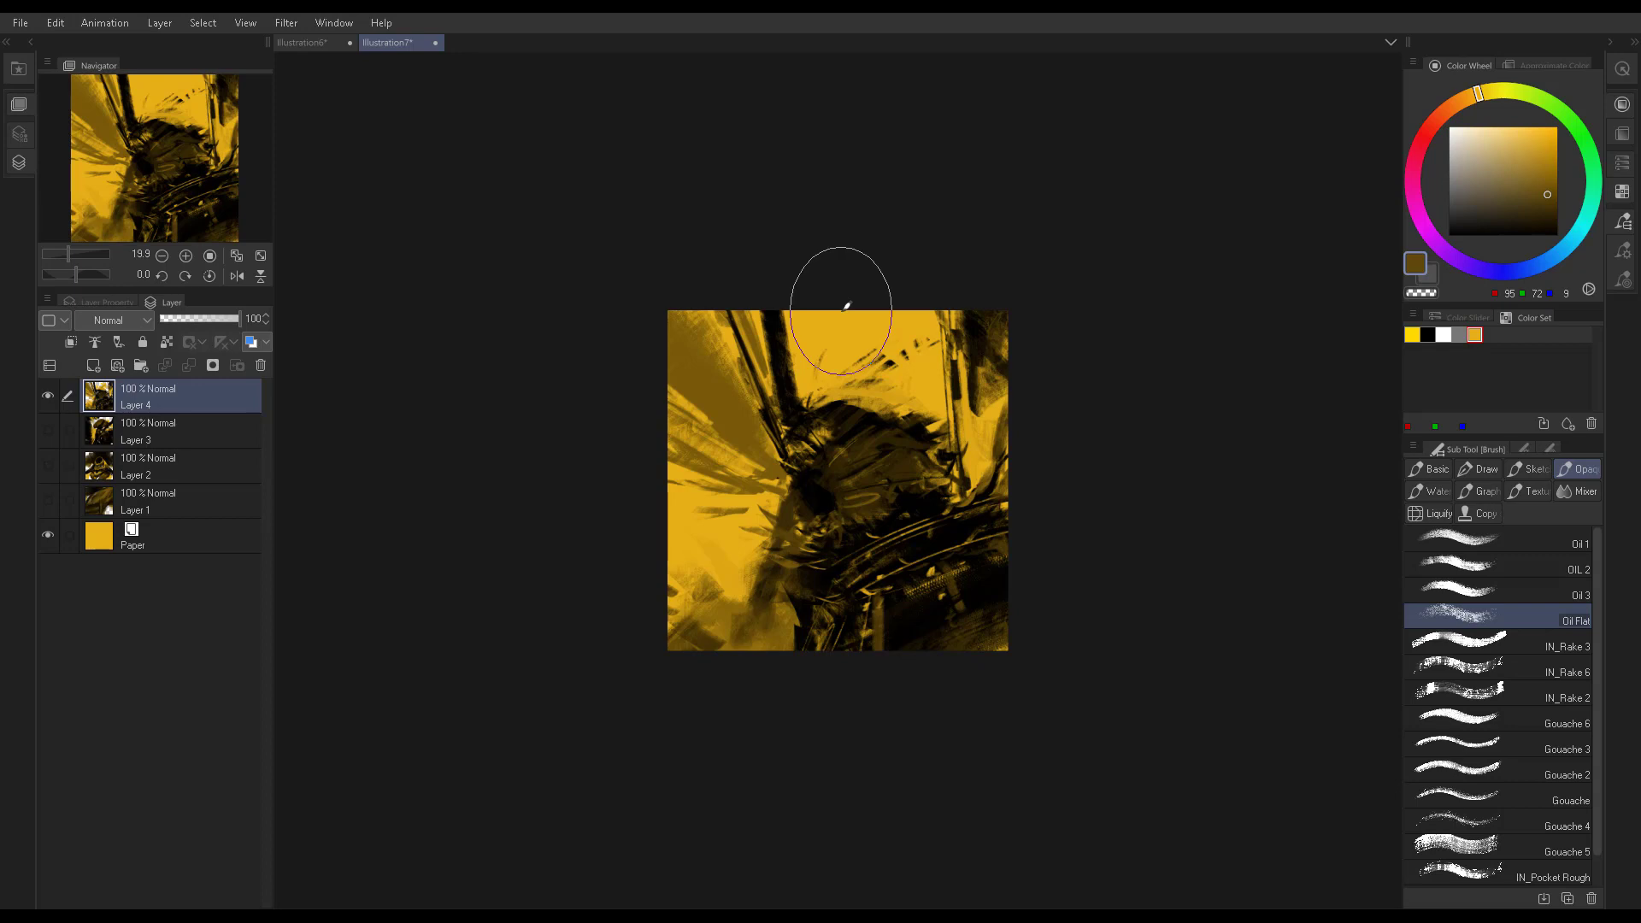
left_click(812, 494, "alt")
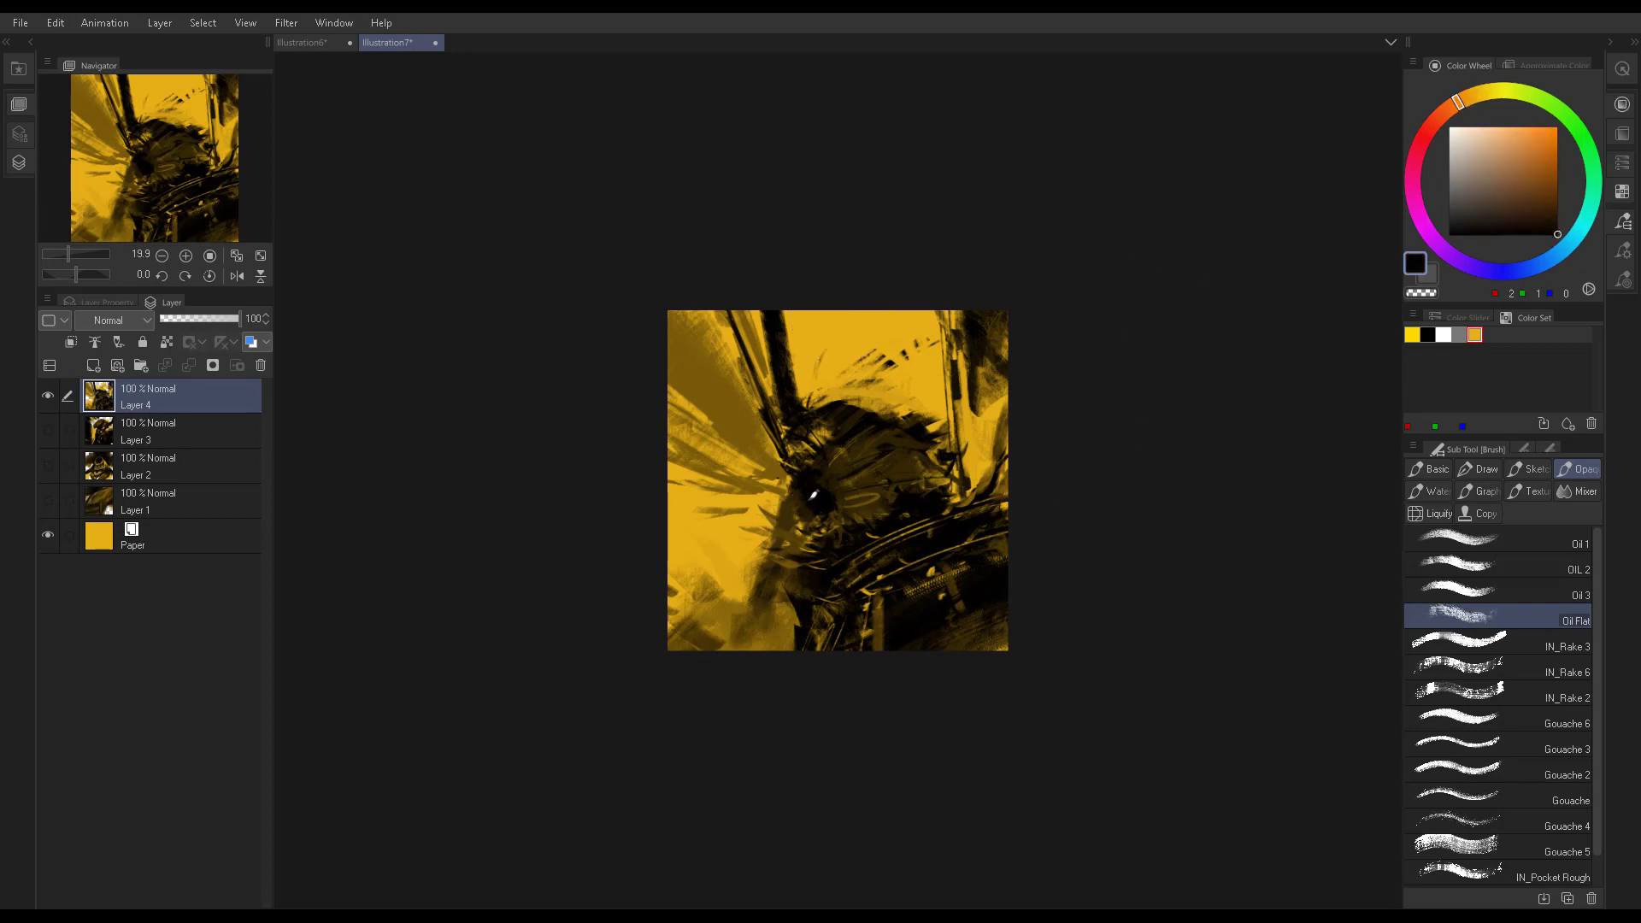
left_click(795, 506, "alt")
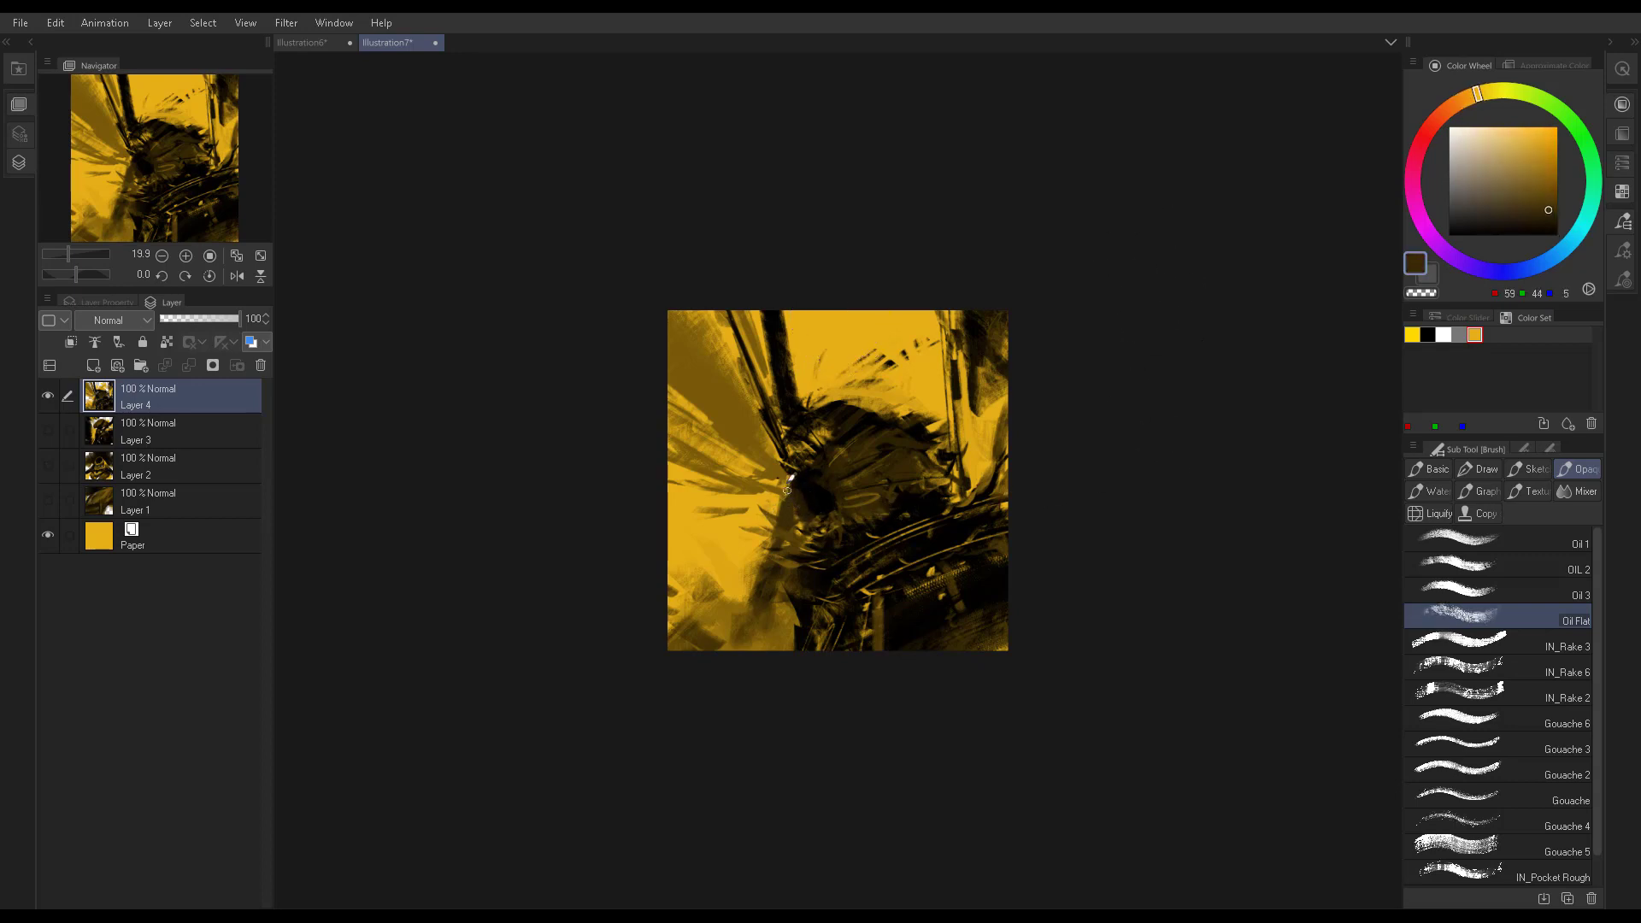
left_click(784, 494, "alt")
left_click(757, 567, "alt")
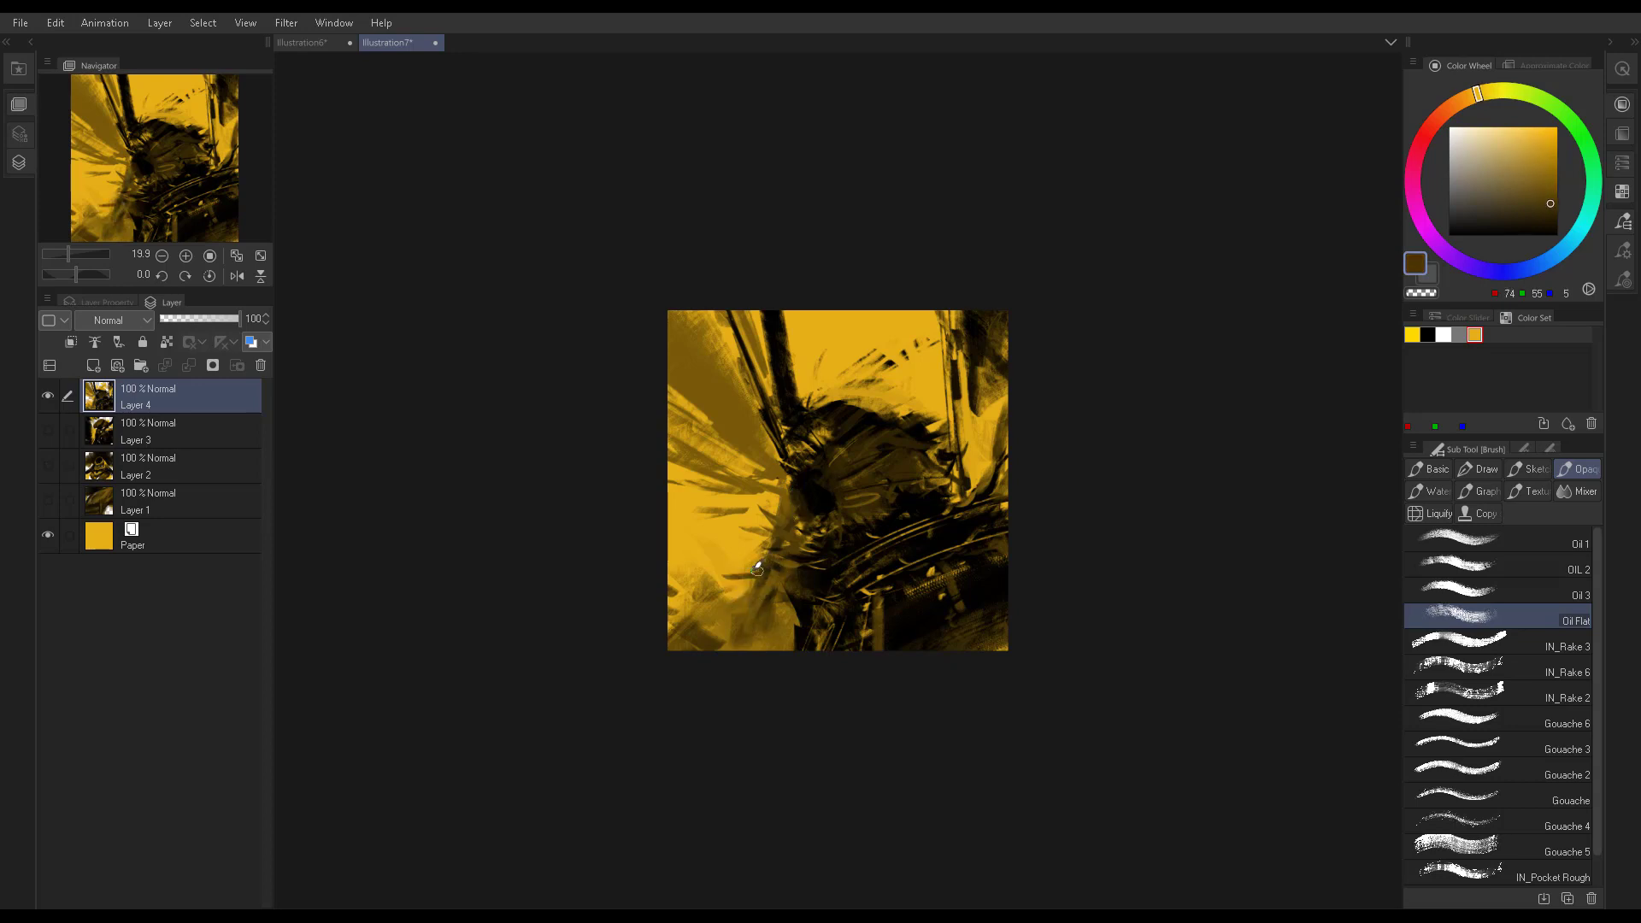
left_click(874, 525, "alt")
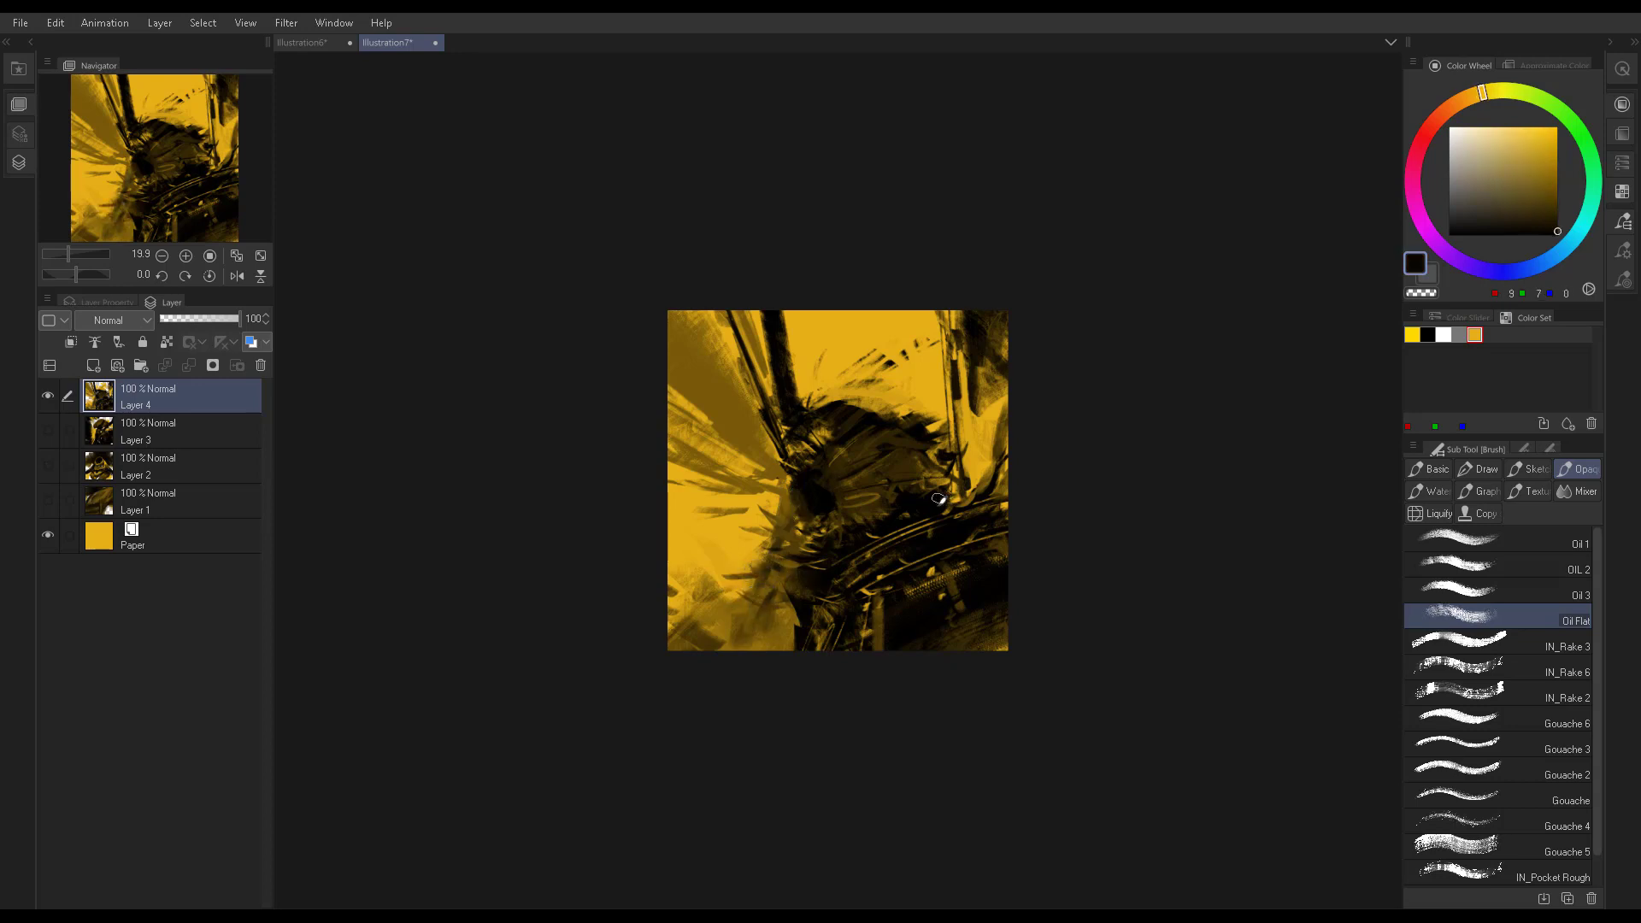
left_click(810, 503, "alt")
left_click(787, 496, "alt")
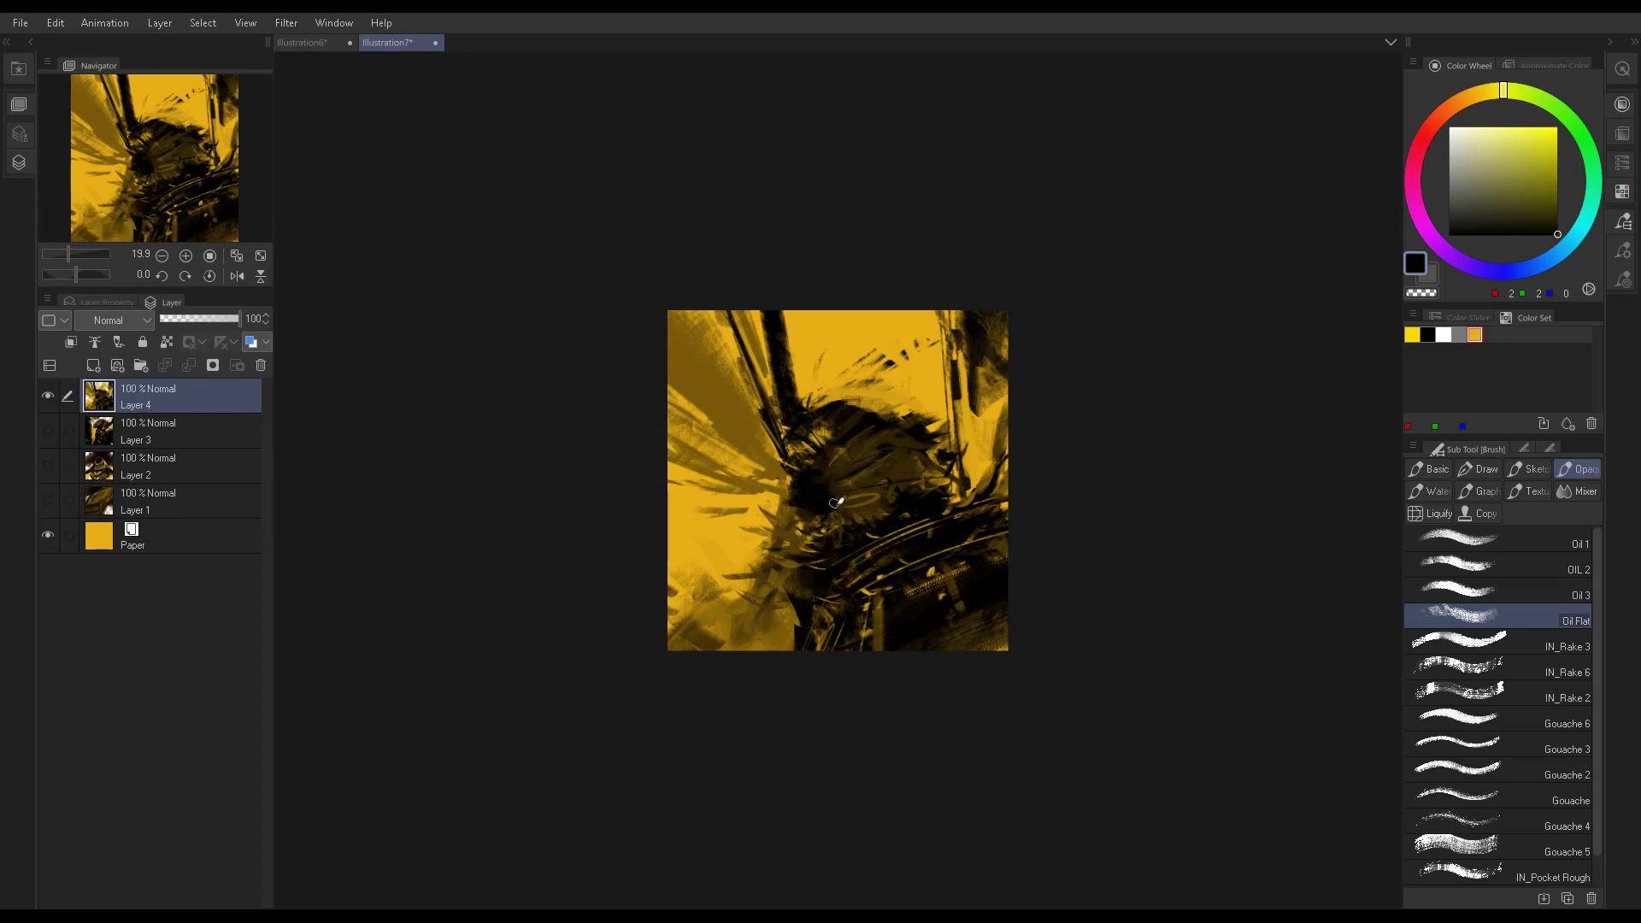
Paint a dark stroke on the lower armour and small golden-yellow highlights at lower right
left_click(793, 513, "alt")
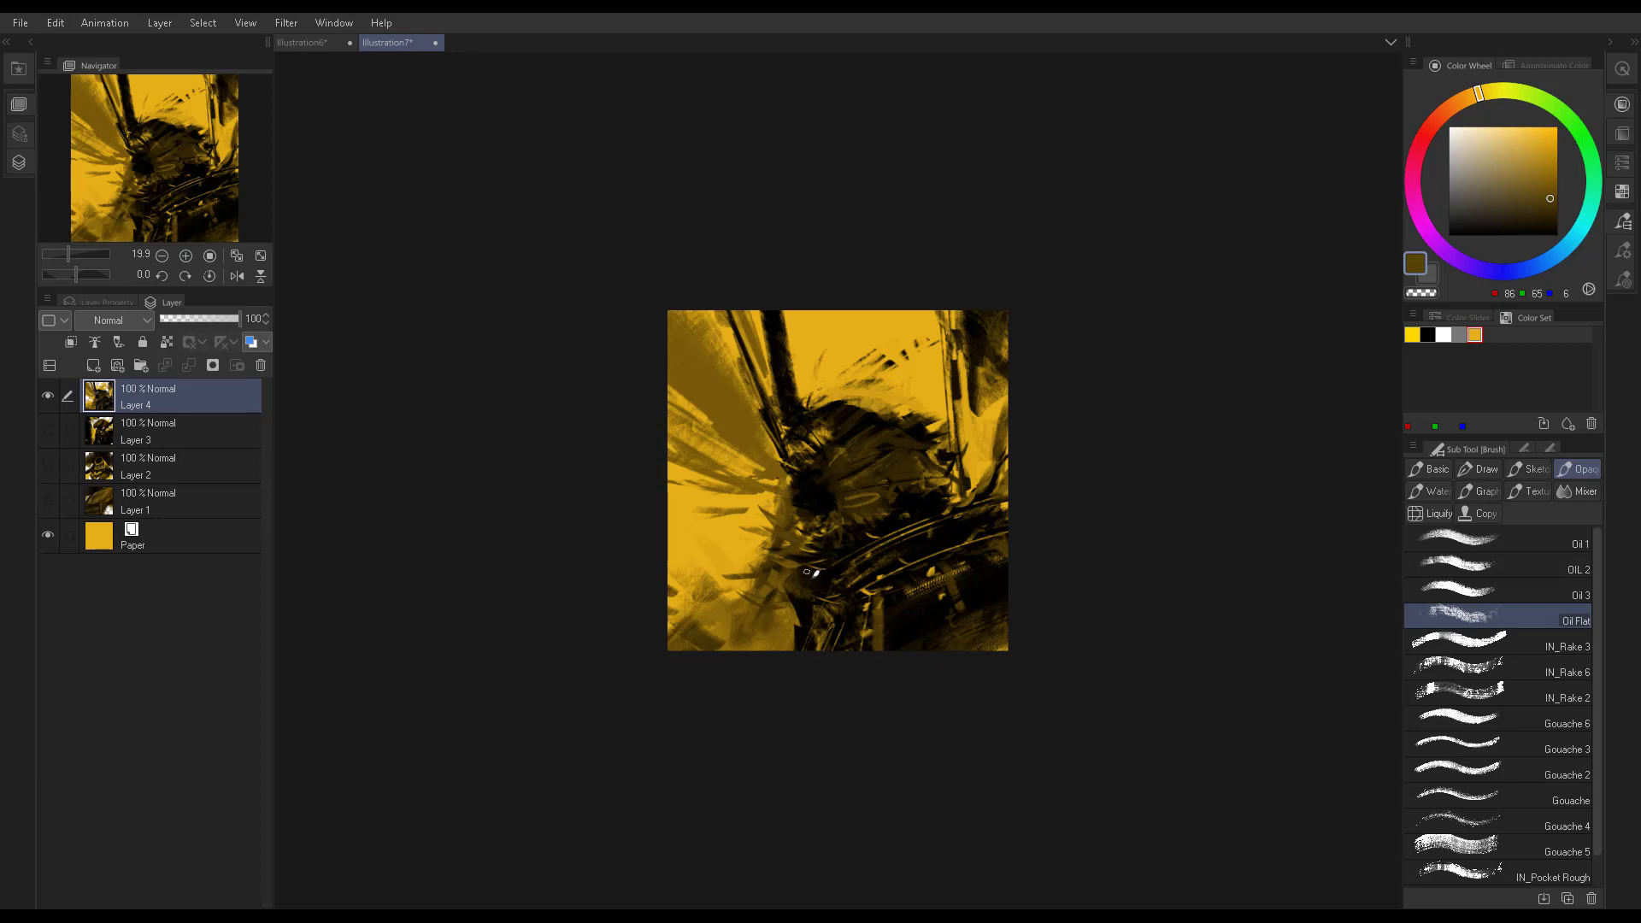
left_click(892, 592, "alt")
left_click_drag(892, 591, 881, 651)
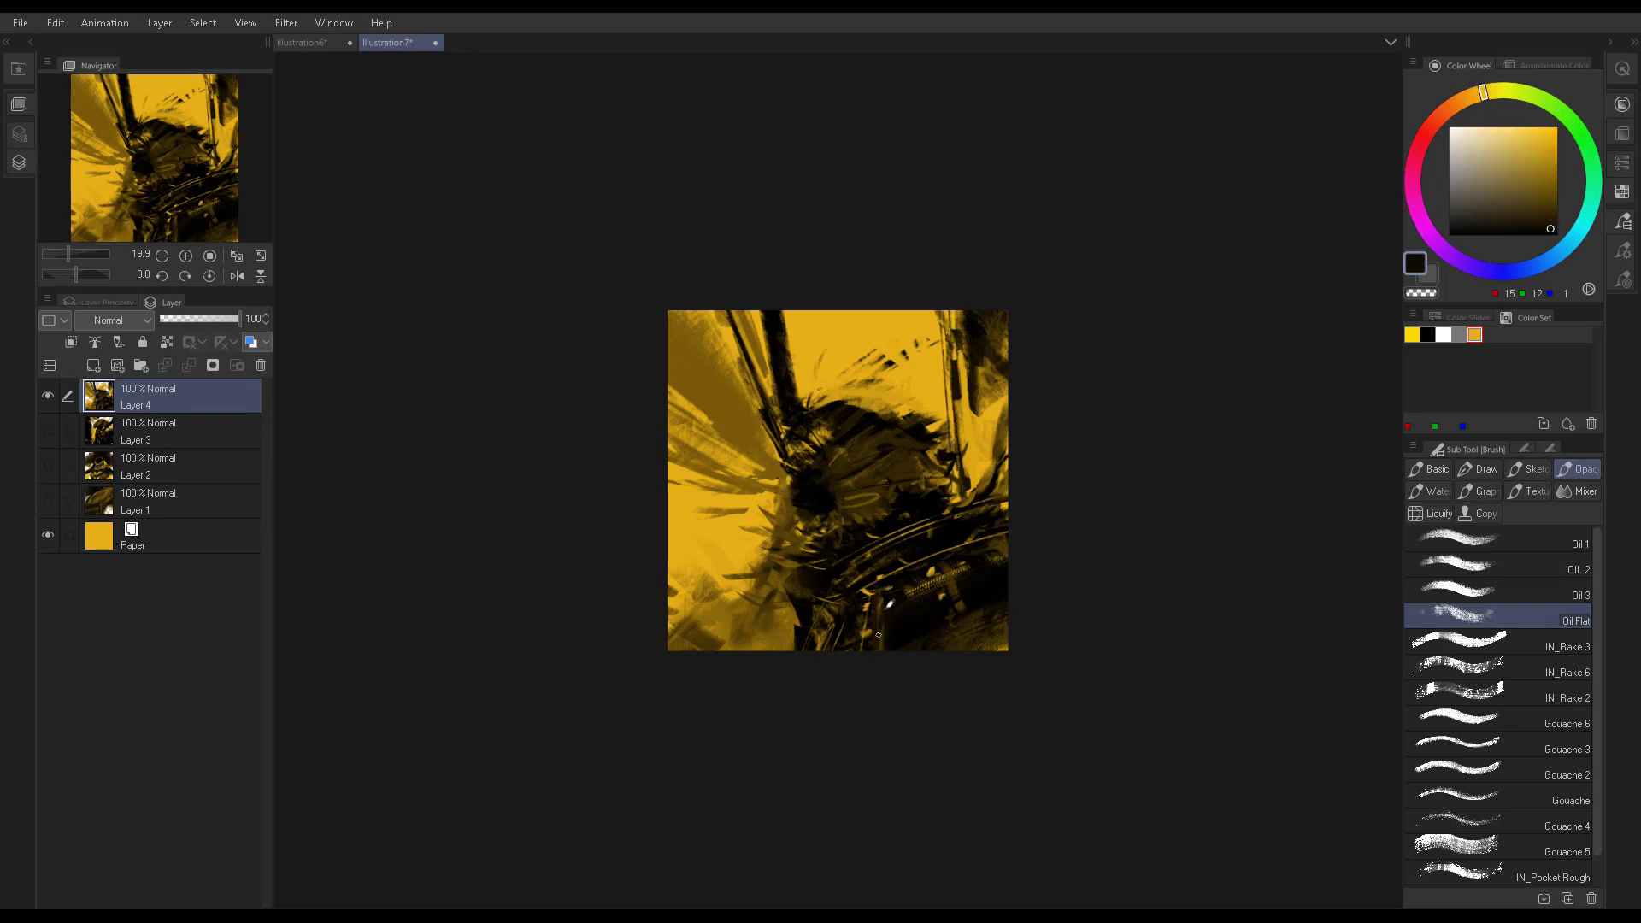
left_click(931, 588, "alt")
left_click(971, 561, "alt")
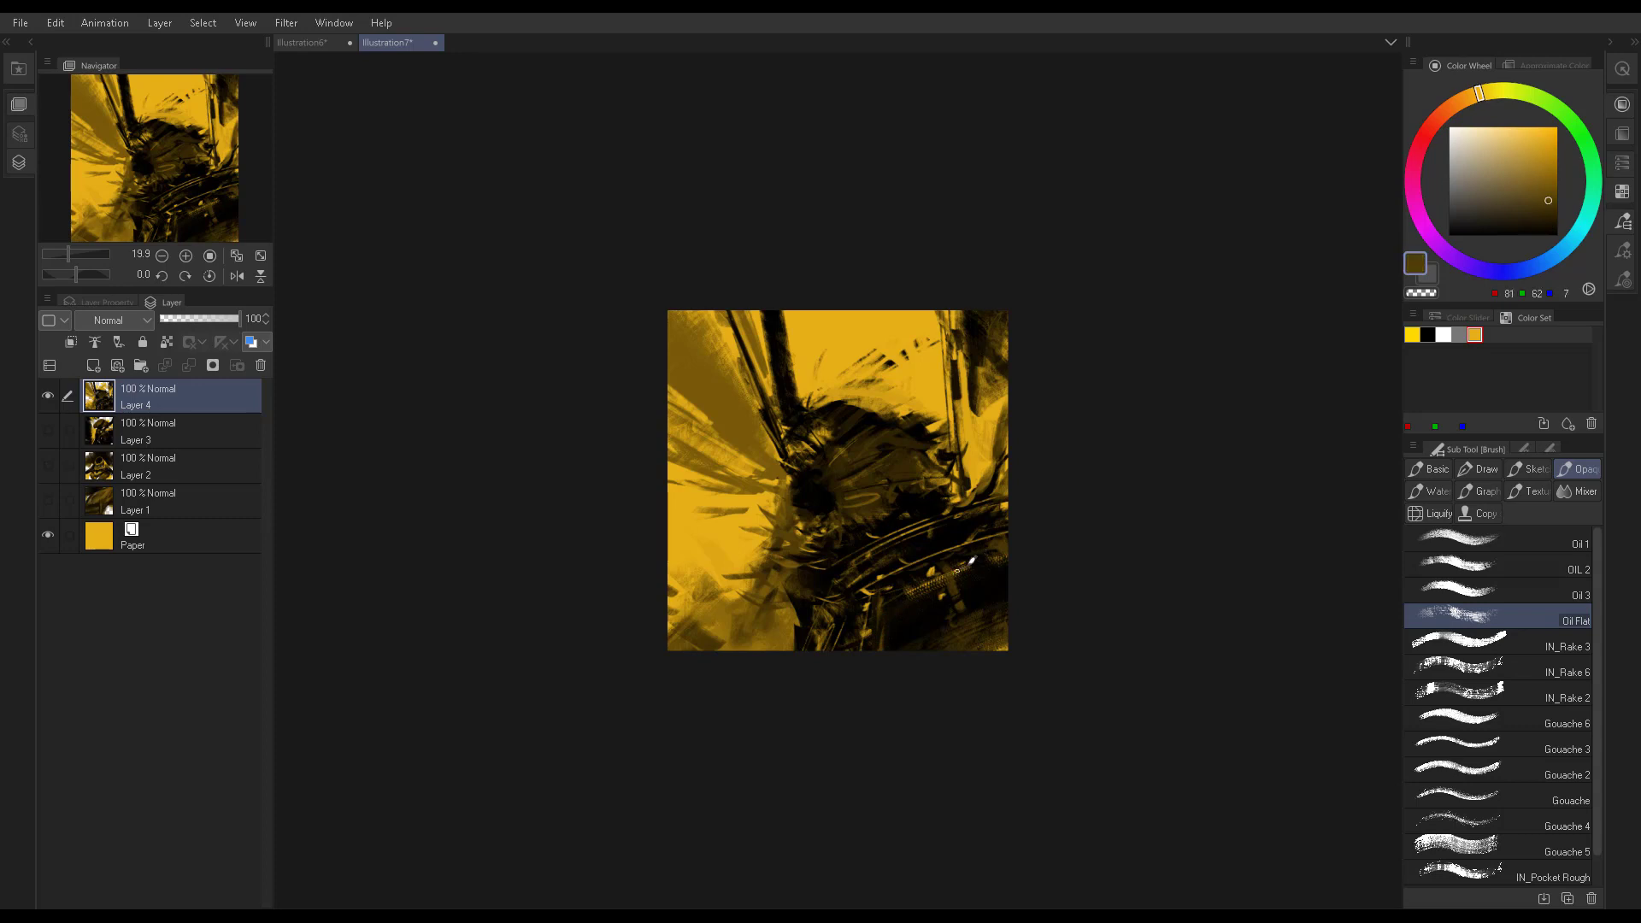
left_click(881, 590, "alt")
left_click_drag(896, 545, 924, 532)
left_click_drag(974, 613, 1005, 598)
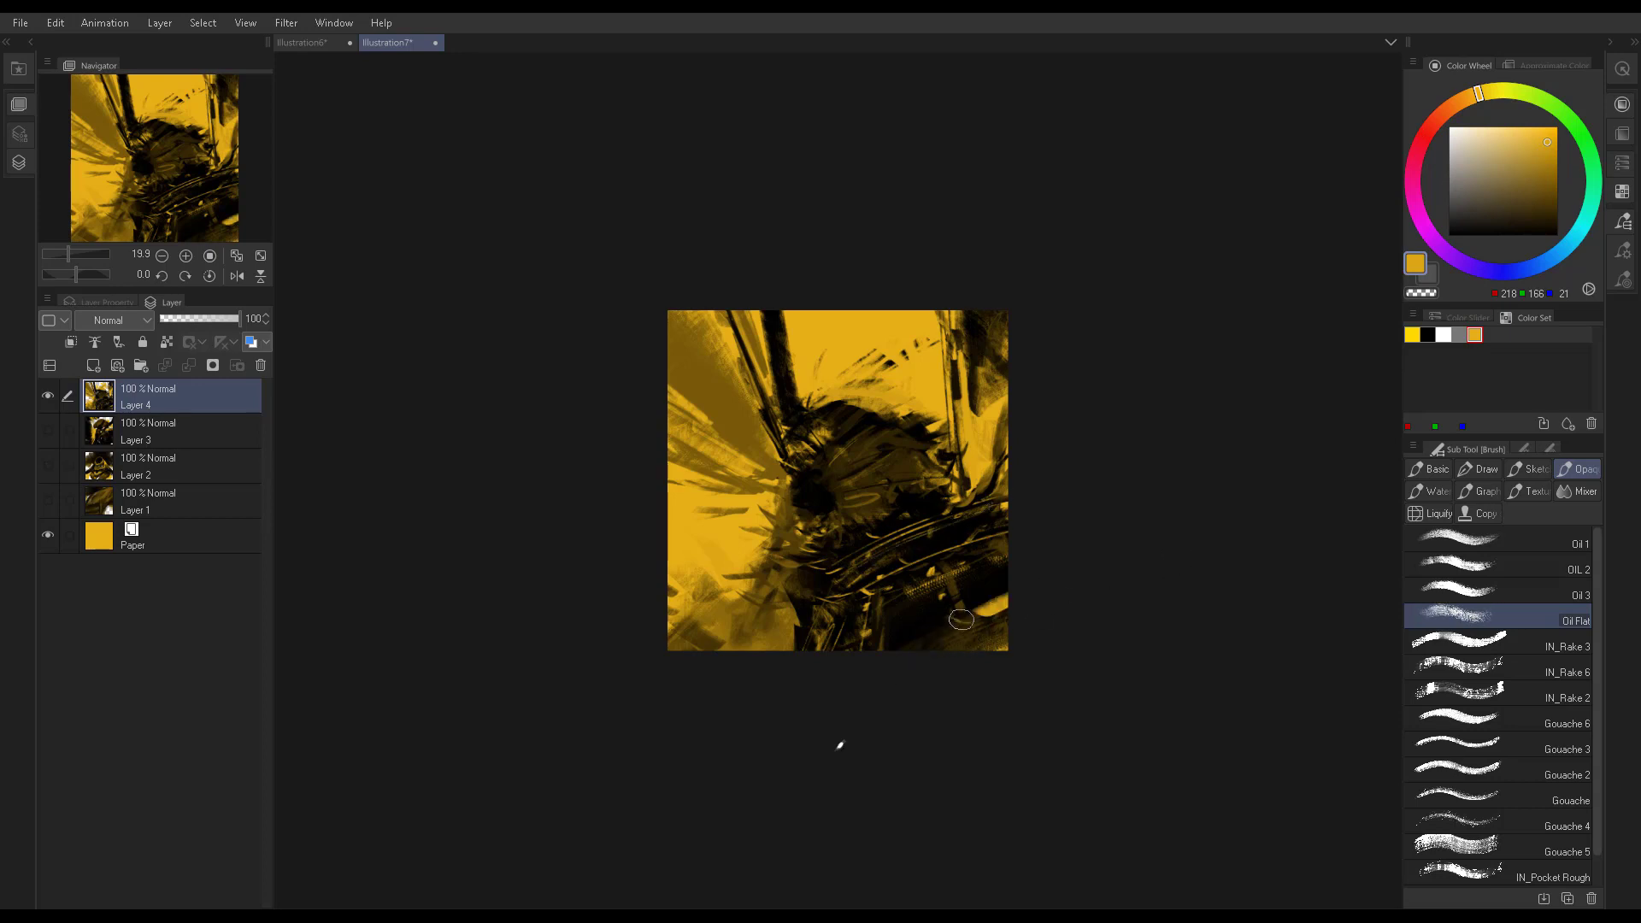
Try a yellow stroke along the lower-right edge, compare with undo/redo, and remove it
left_click_drag(870, 650, 1013, 586)
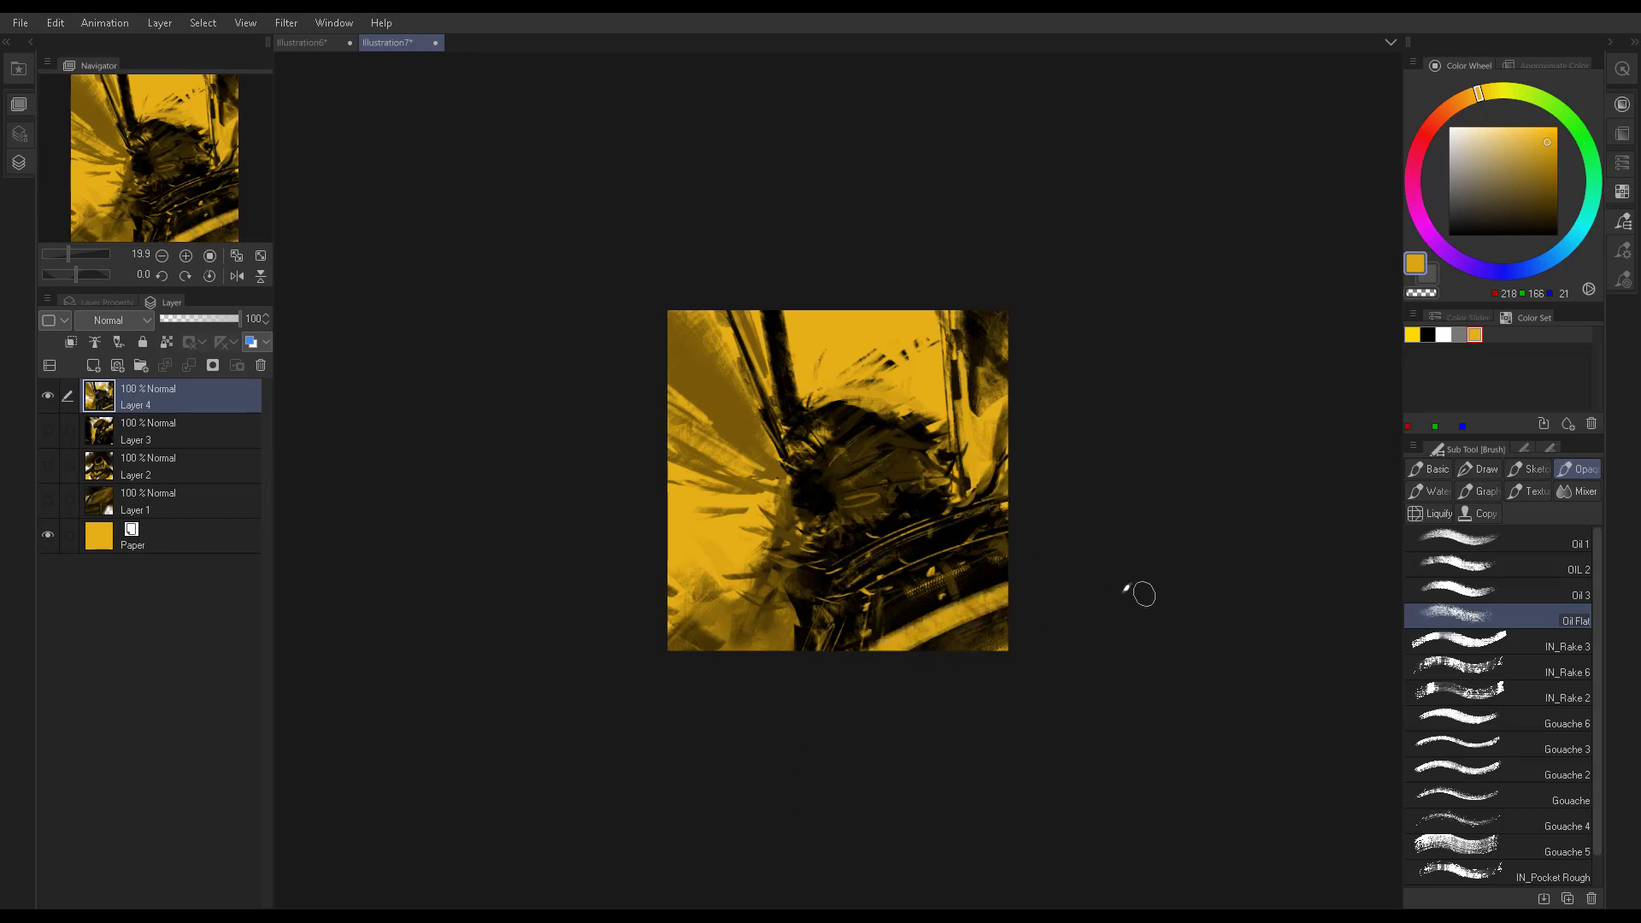
key("ctrl+z")
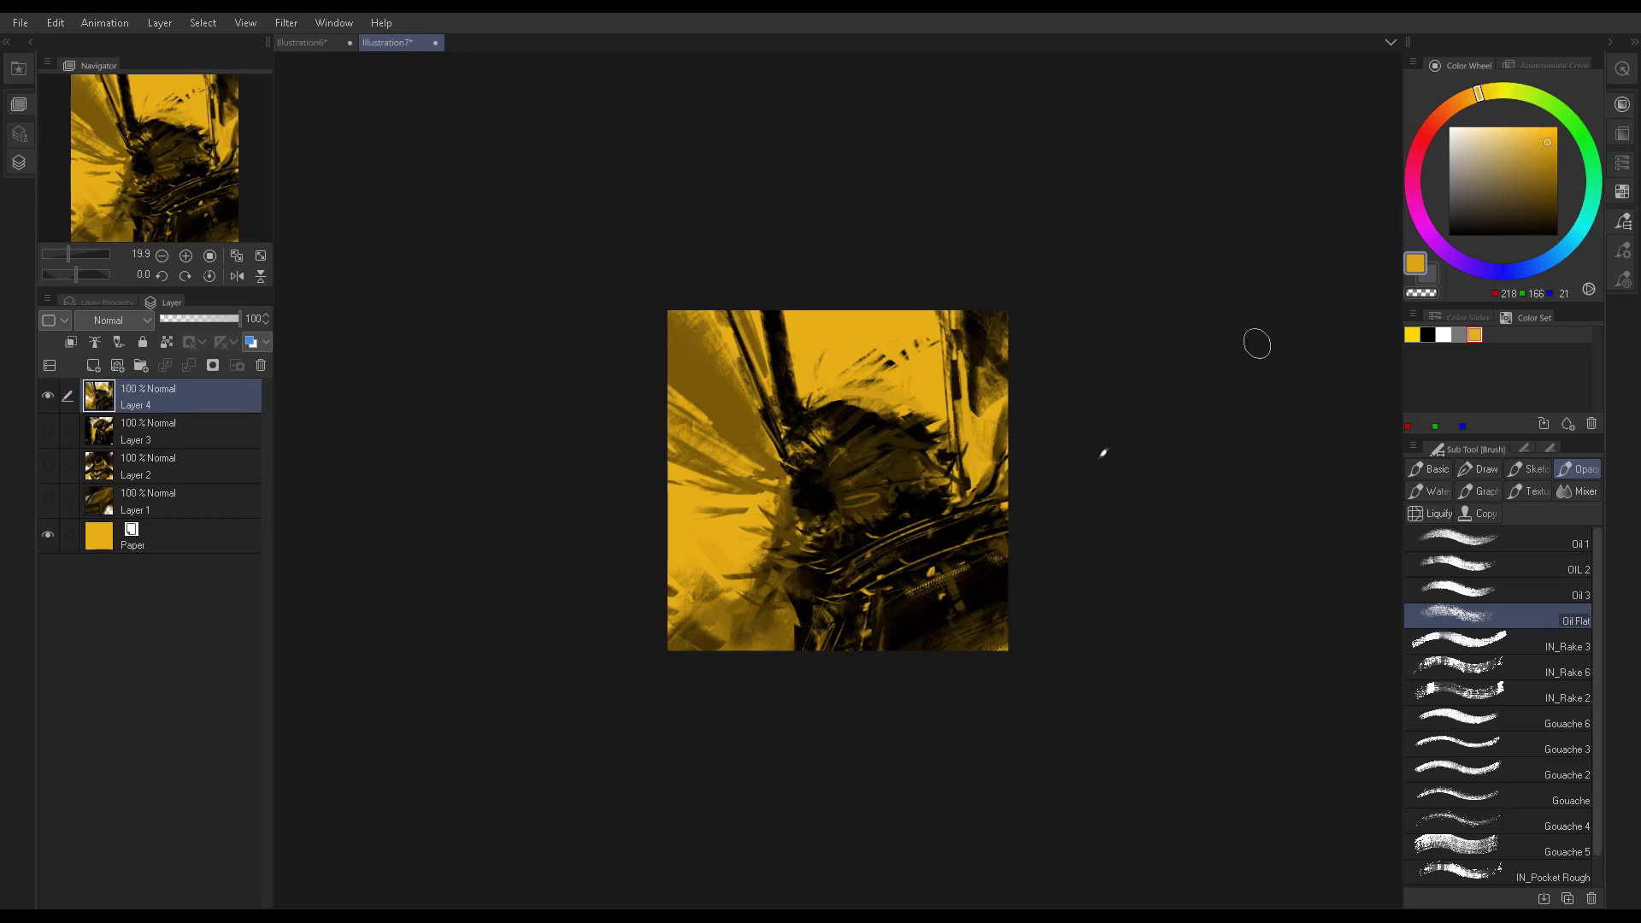
left_click_drag(880, 647, 1013, 588)
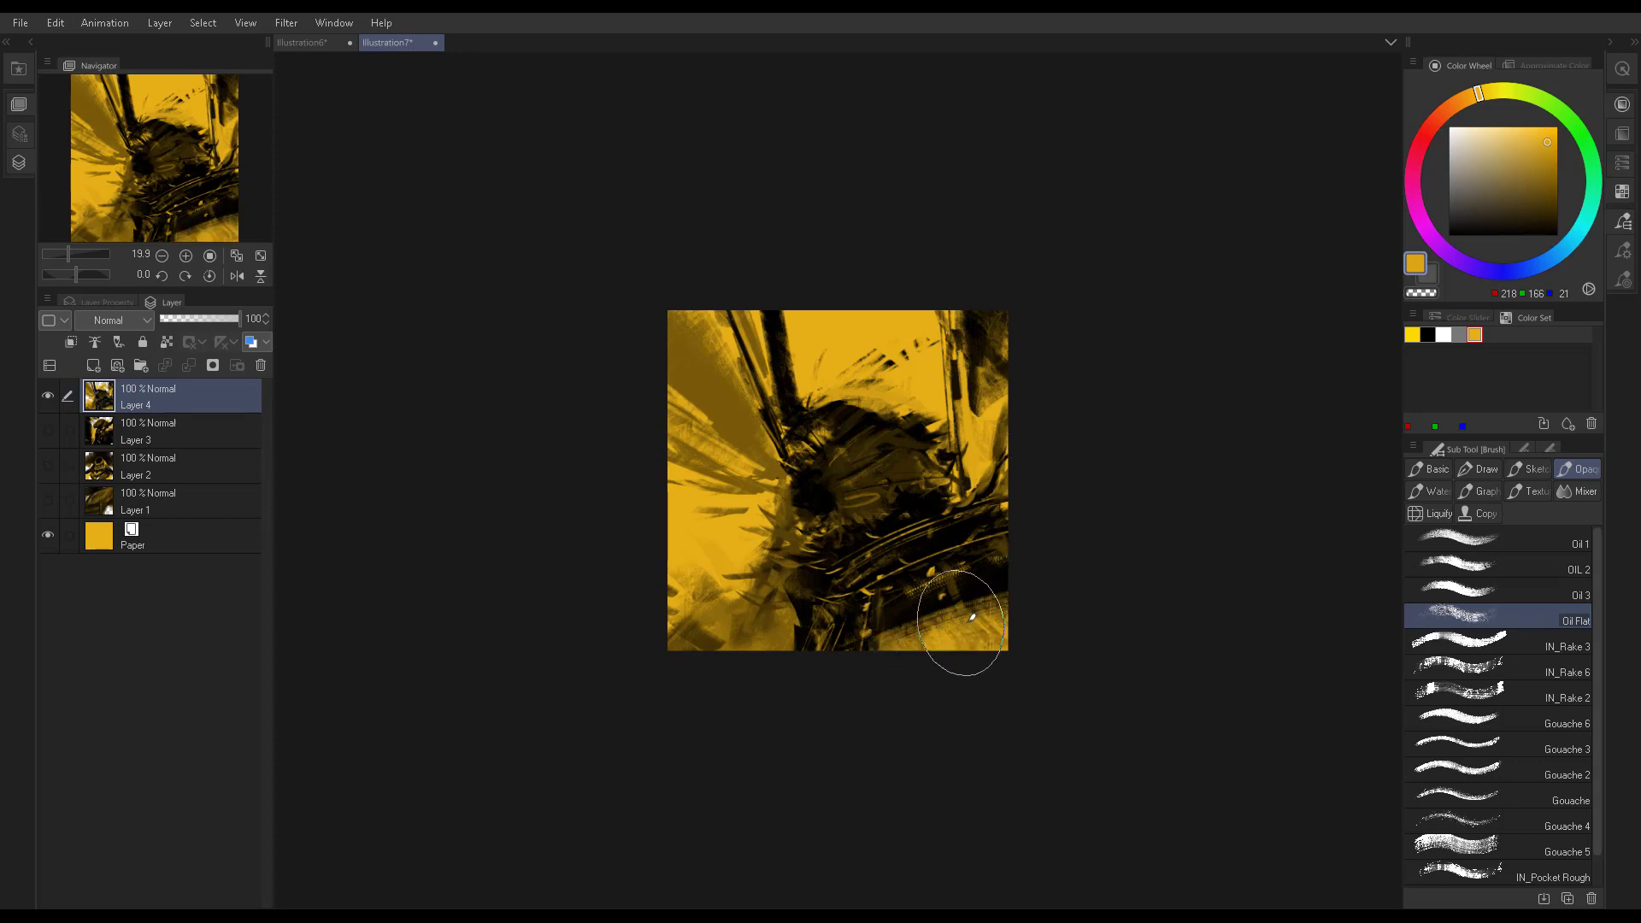
key("ctrl+z")
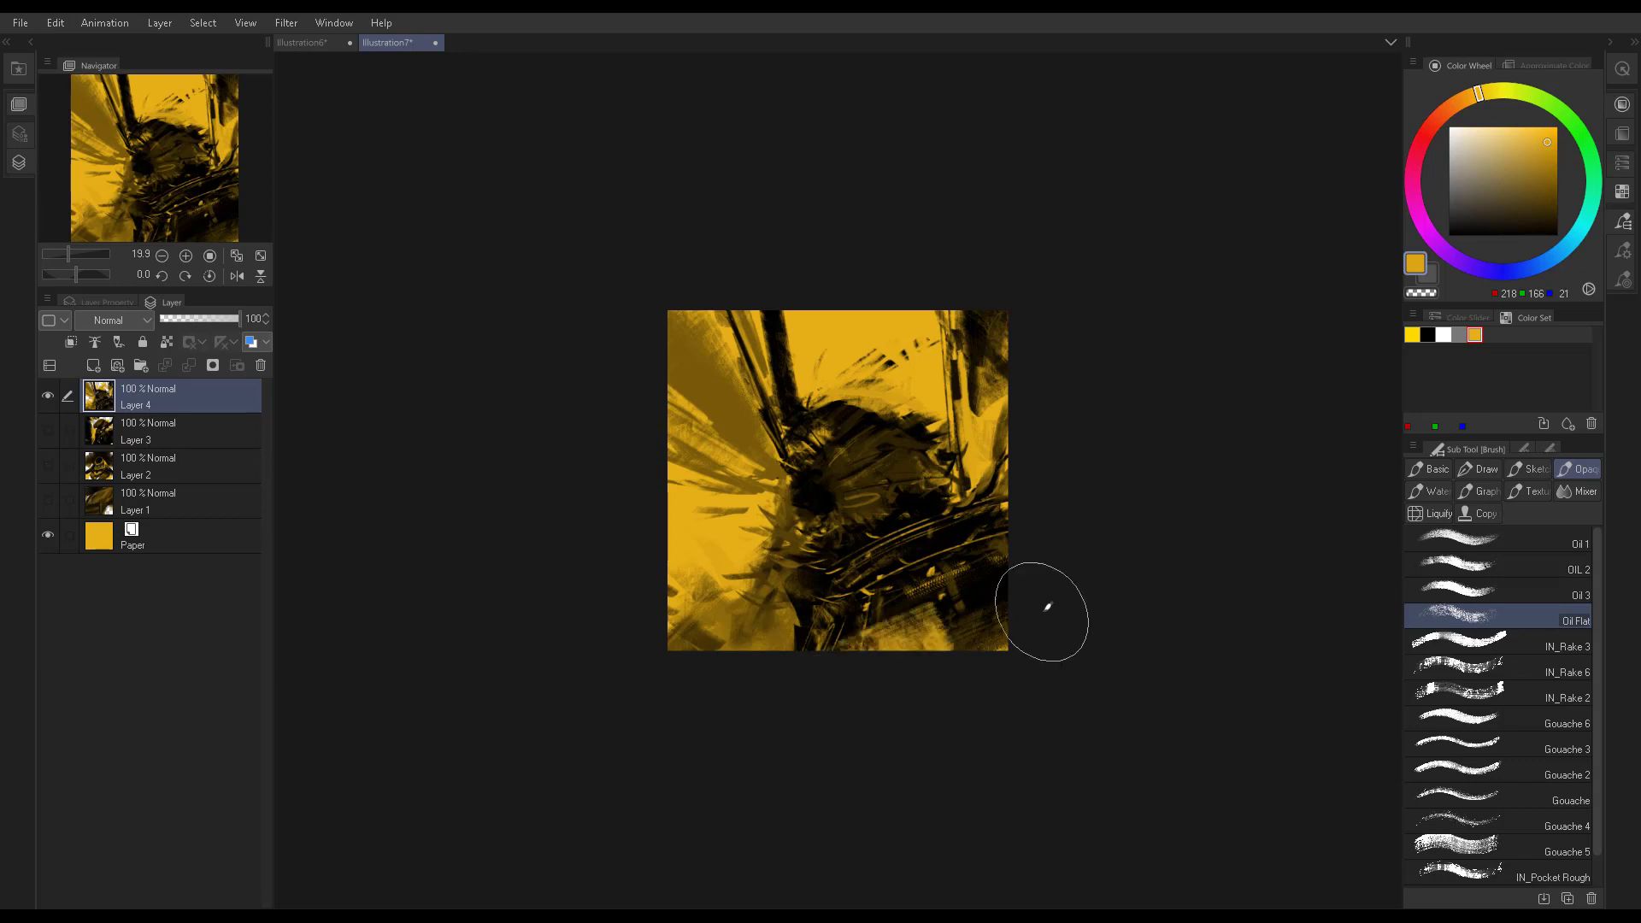
key("ctrl+y")
key("ctrl+z")
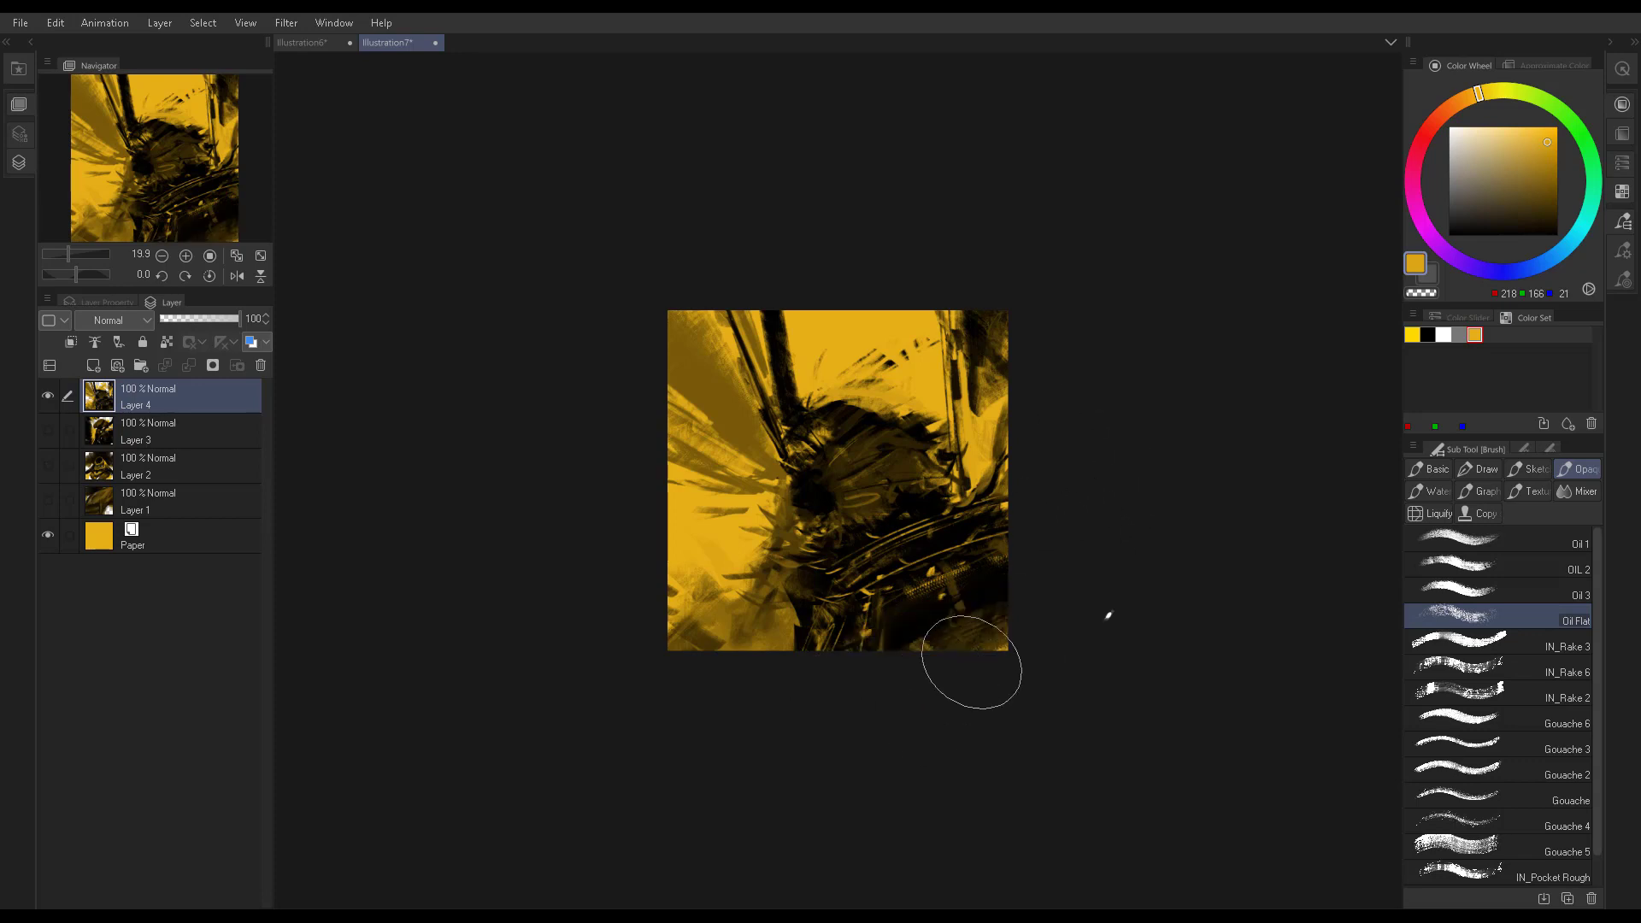
key("ctrl+y")
key("ctrl+z")
key("ctrl+y")
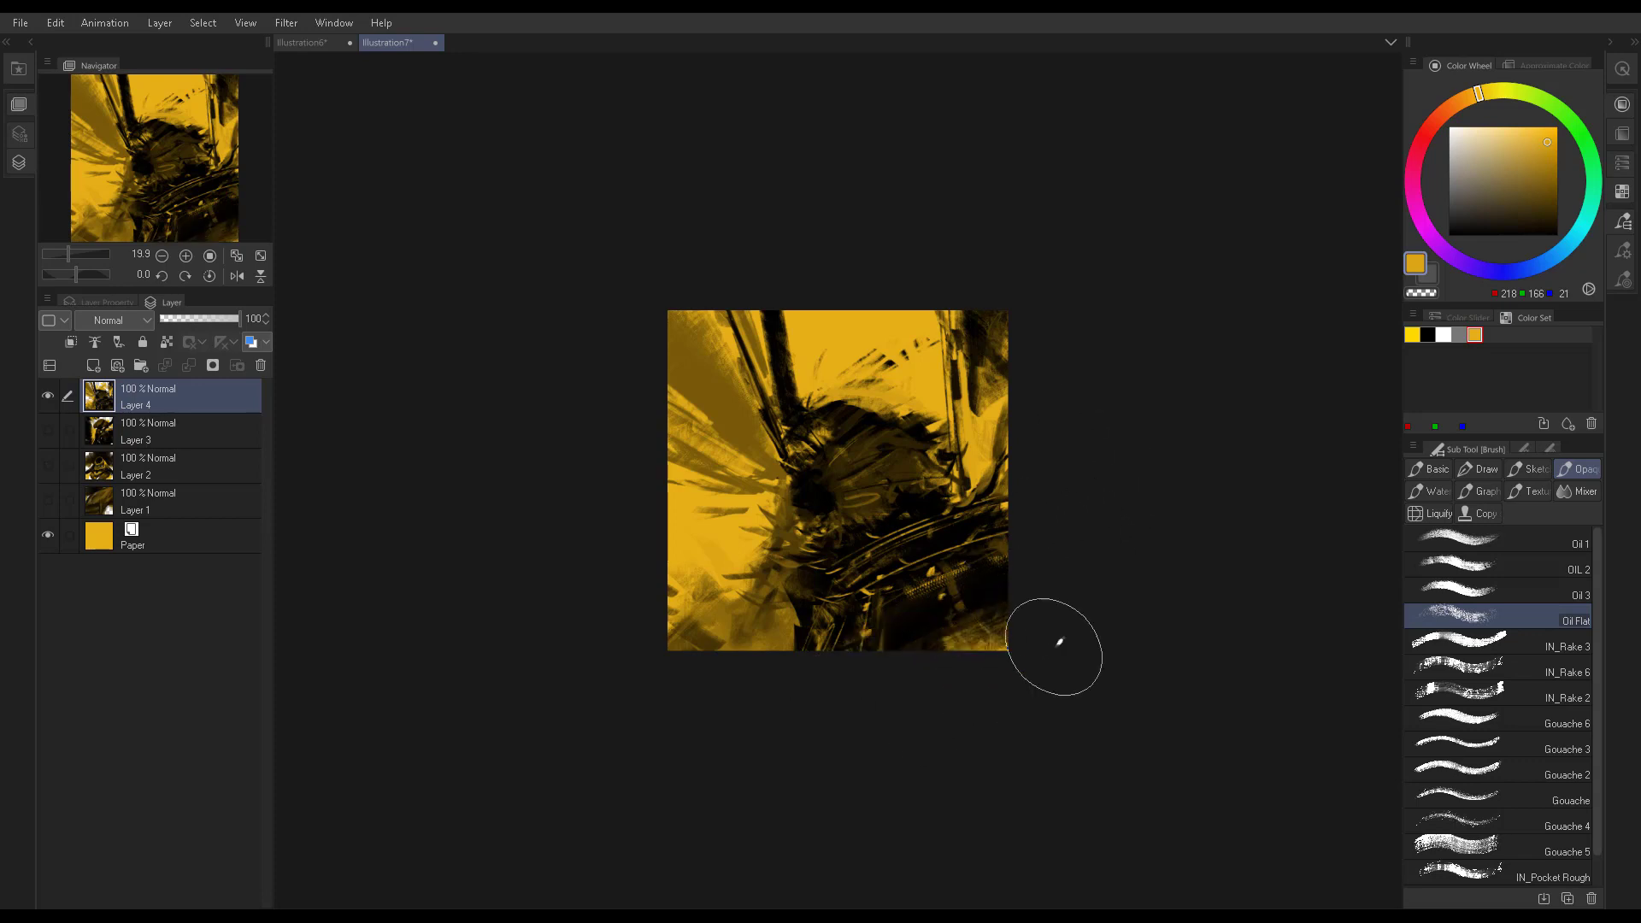
key("ctrl+z")
Paint a bright yellow stroke near the upper-right edge and sample dark browns
left_click_drag(1062, 377, 975, 440)
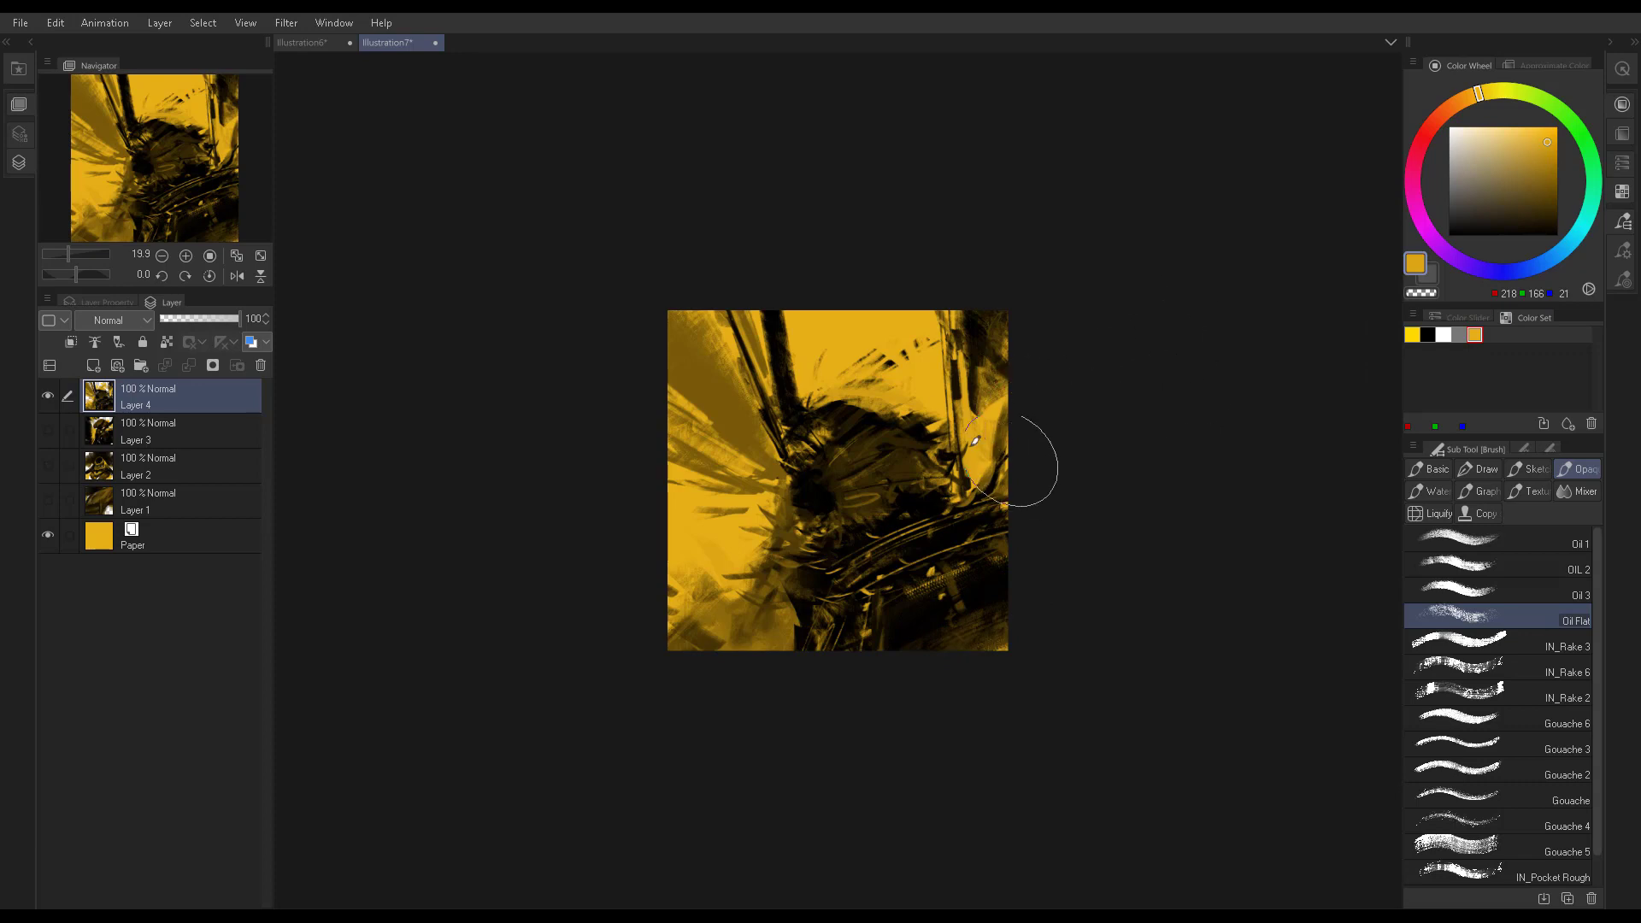
left_click(984, 595, "alt")
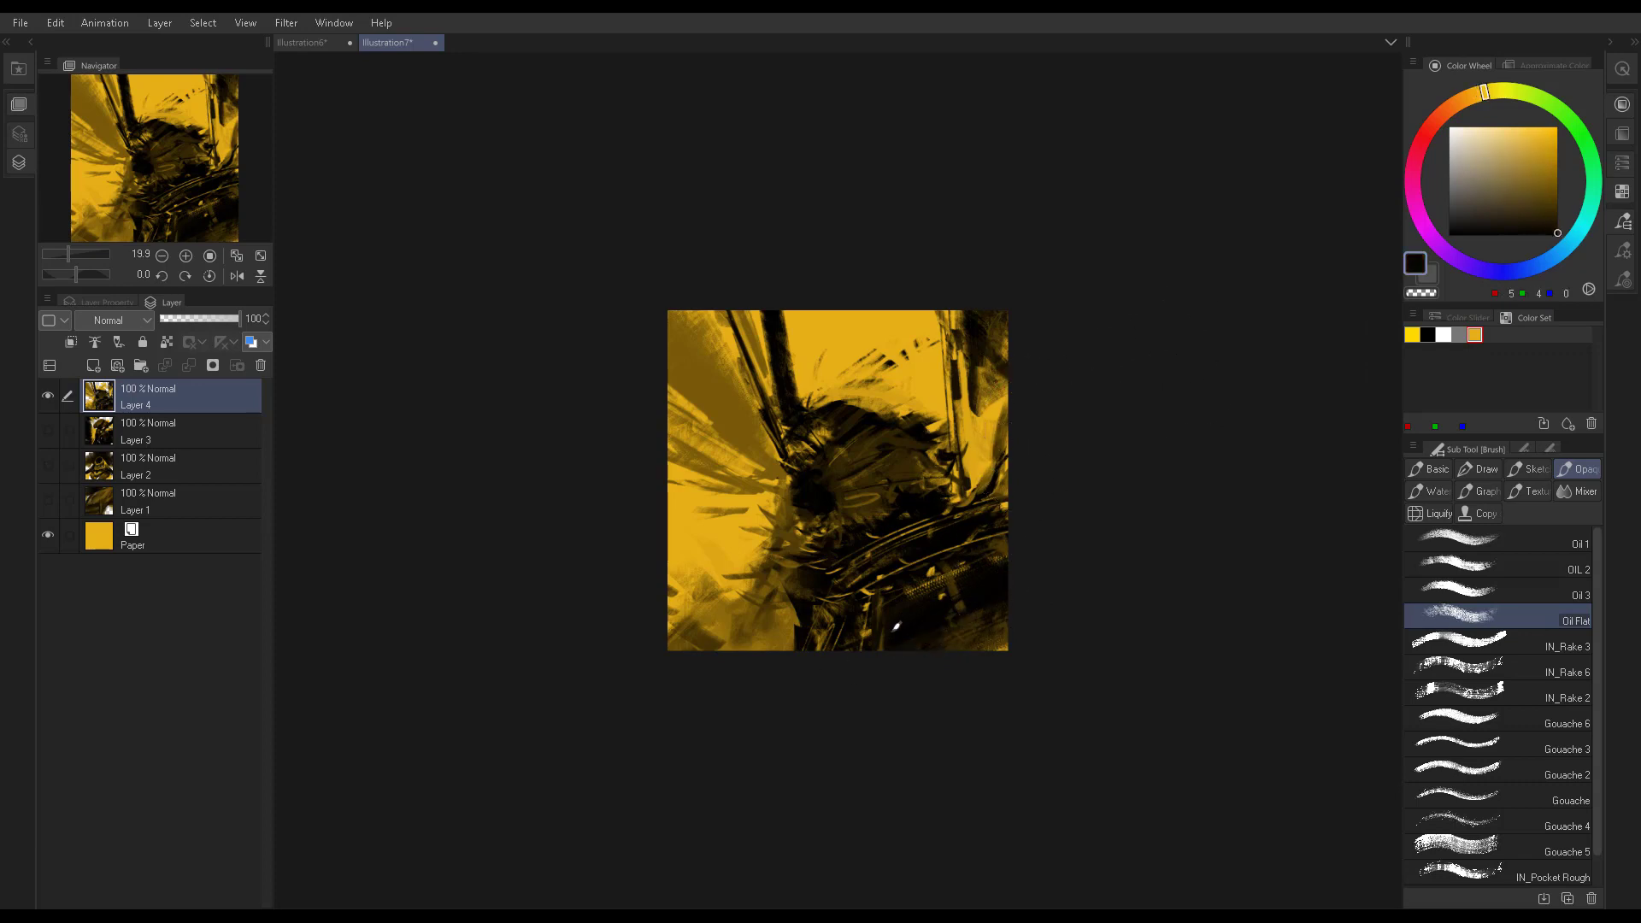
left_click(862, 611, "alt")
left_click(808, 603, "alt")
left_click(826, 572, "alt")
left_click(767, 623, "alt")
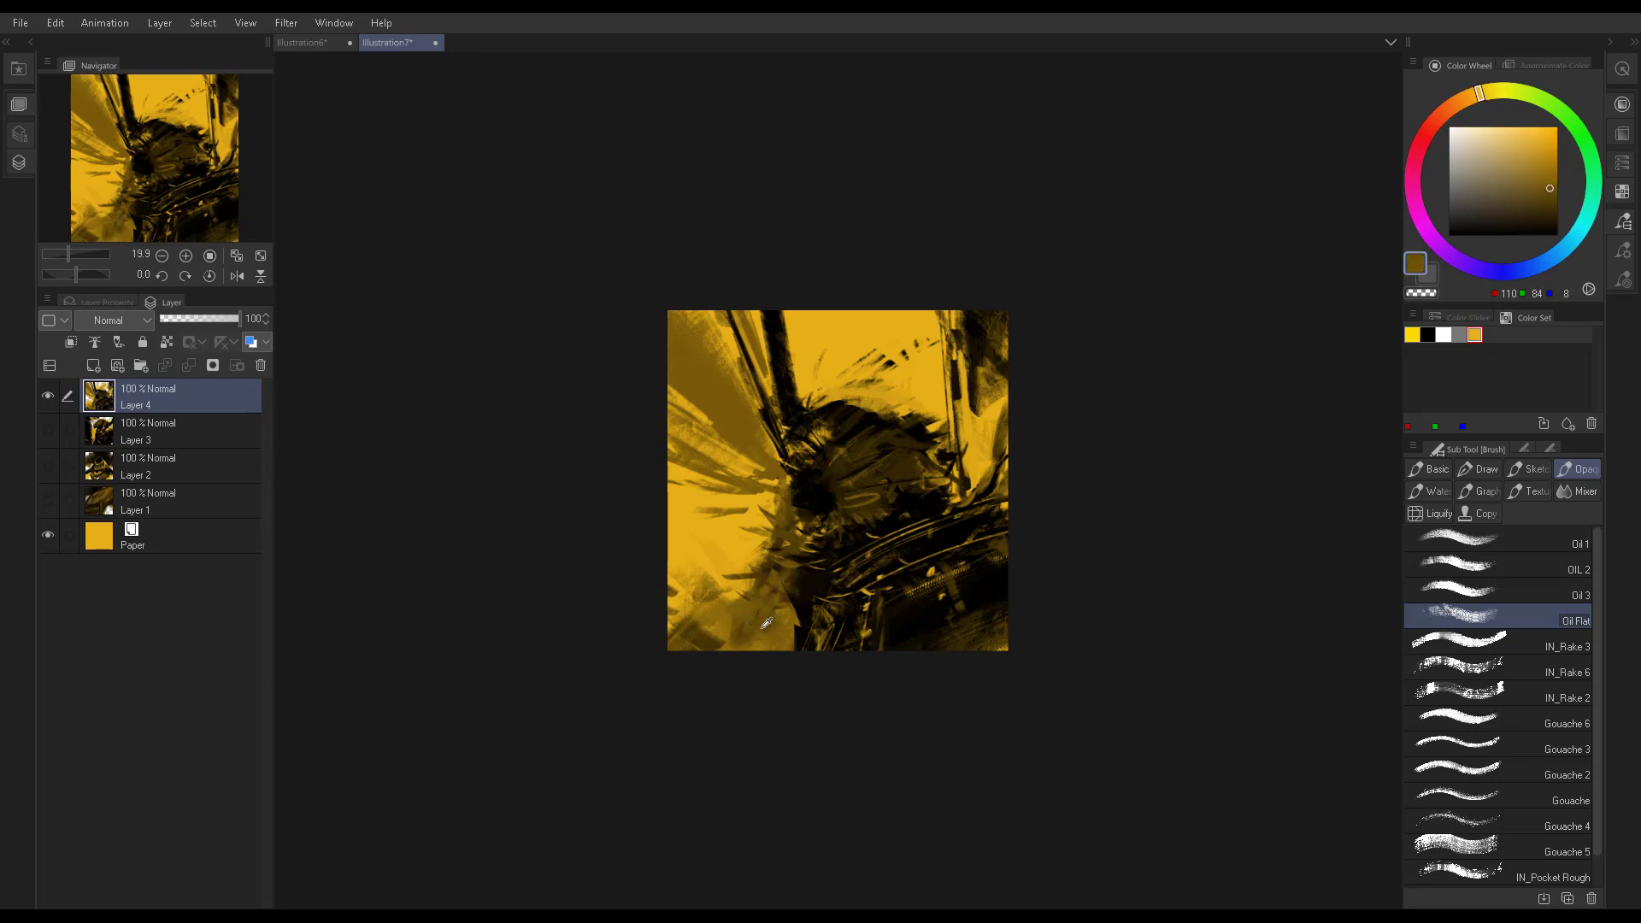
left_click(765, 622, "alt")
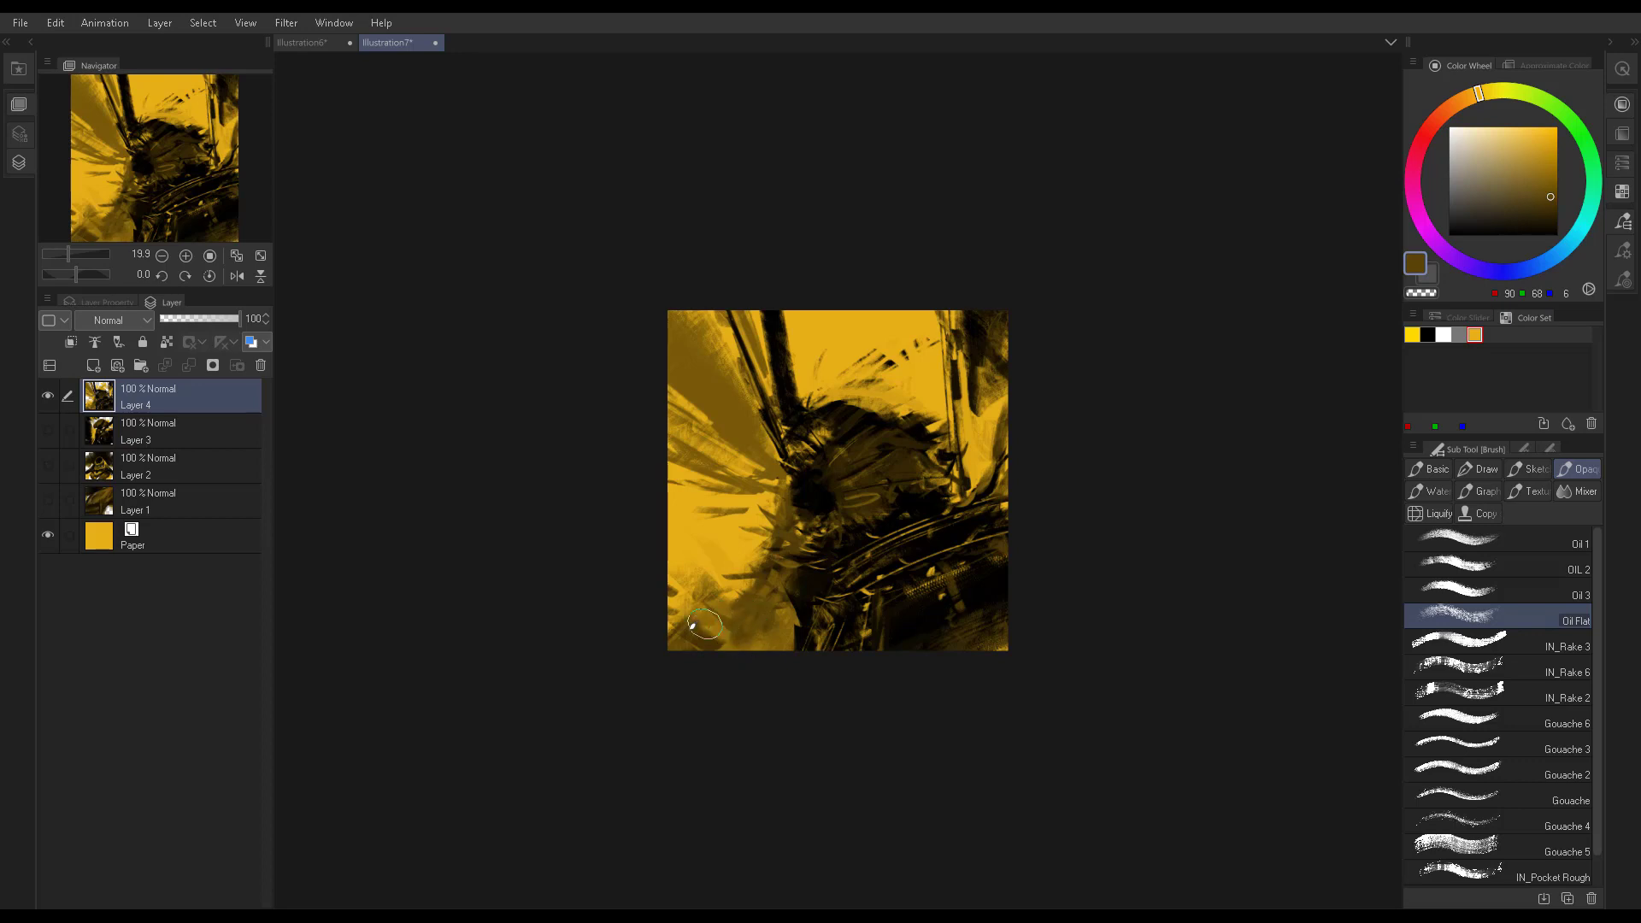
Paint the lower-left corner in dark olive, then light yellow
mouse_move(692, 626)
left_mouse_down()
mouse_move(791, 611)
mouse_move(713, 632)
mouse_move(730, 599)
left_mouse_up()
left_click(735, 624, "alt")
left_click(770, 630, "alt")
left_click(708, 604, "alt")
left_click(714, 556, "alt")
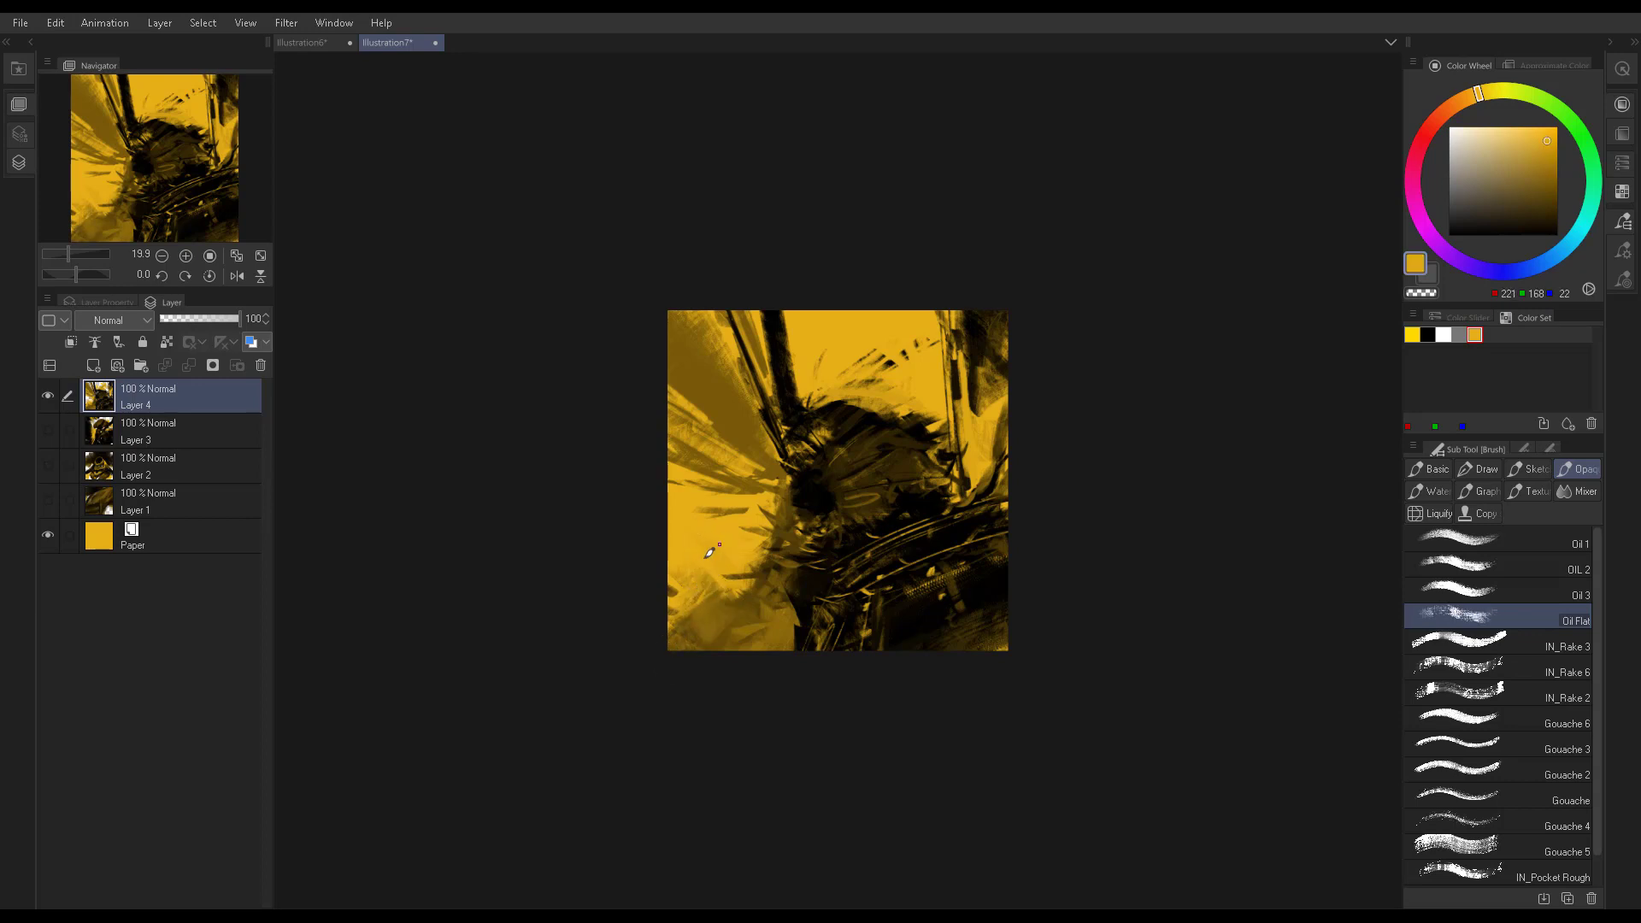
left_click_drag(708, 553, 677, 614)
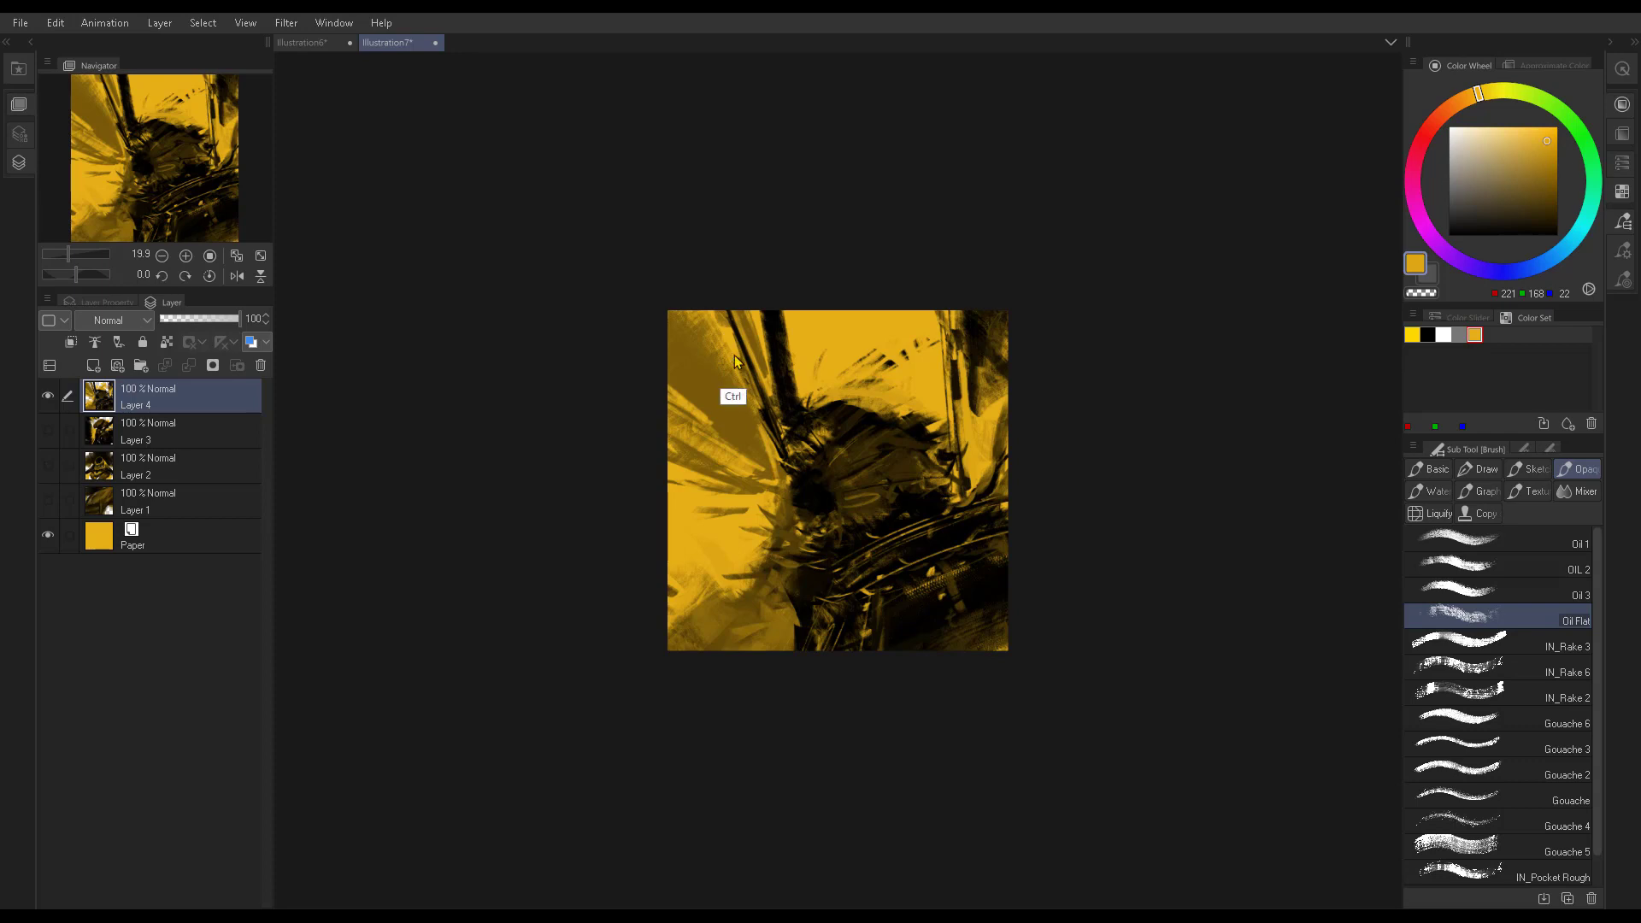
Lay light yellow streaks over the upper-left dark diagonals
mouse_move(773, 453)
left_mouse_down()
mouse_move(737, 362)
mouse_move(757, 394)
left_mouse_up()
left_click_drag(713, 330, 749, 408)
left_click_drag(692, 323, 779, 472)
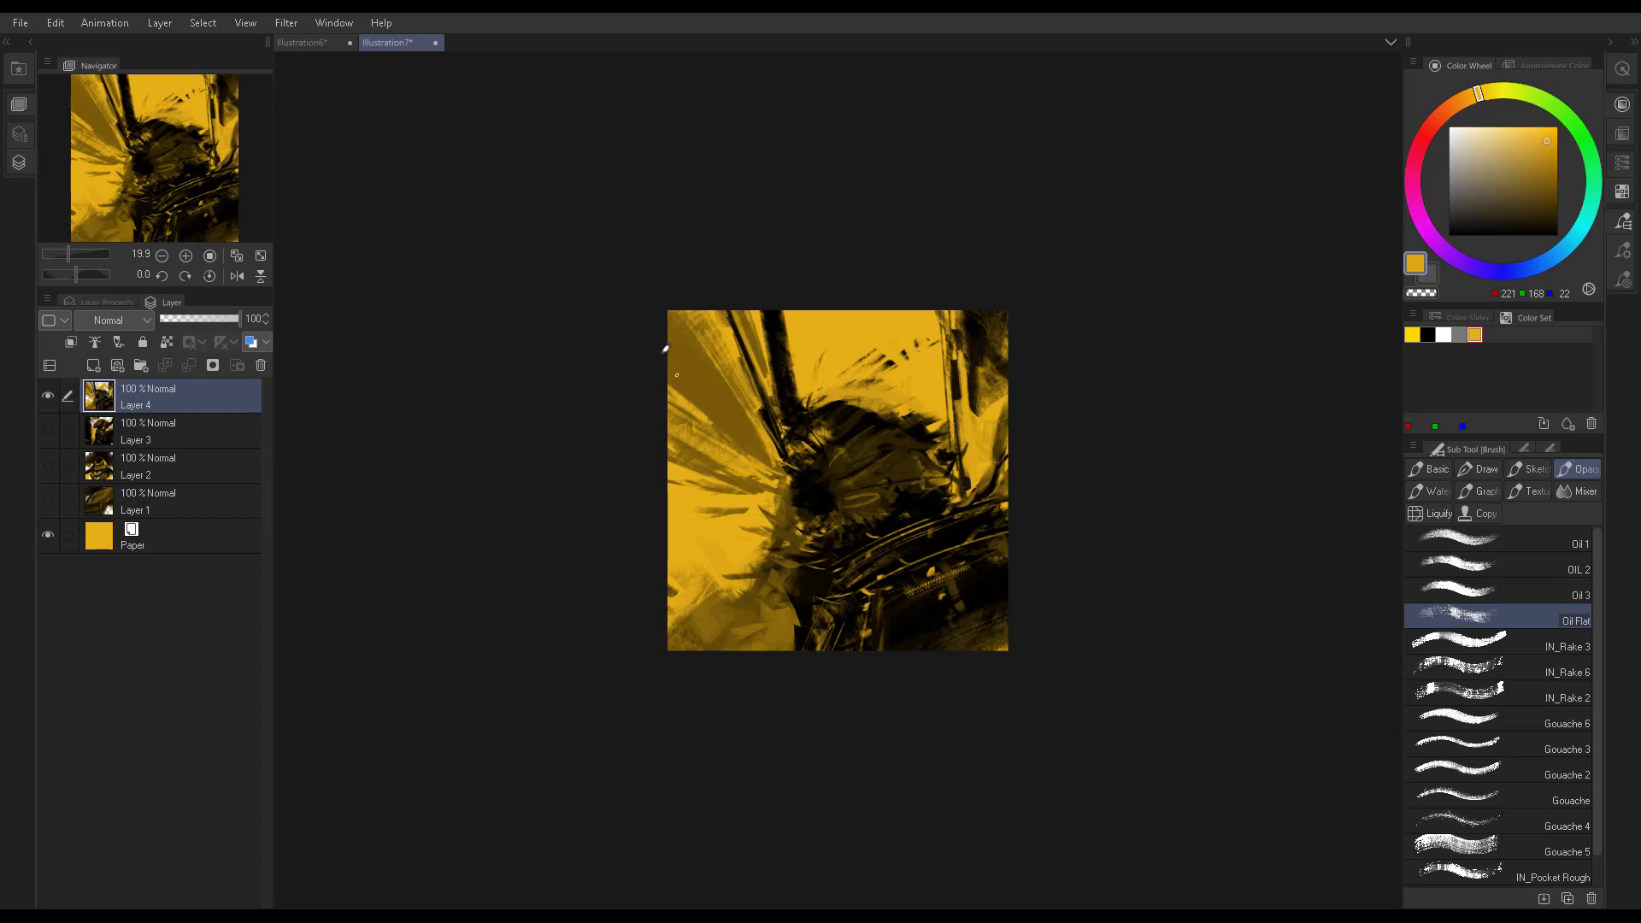
Darken along the upper-left pole and add lighter gold strokes near the top centre
left_click_drag(671, 366, 749, 453)
left_click(733, 437, "alt")
left_click(711, 434, "ctrl")
left_click_drag(676, 380, 759, 427)
left_click(761, 429, "ctrl")
left_click(772, 445, "alt")
left_click(745, 413, "alt")
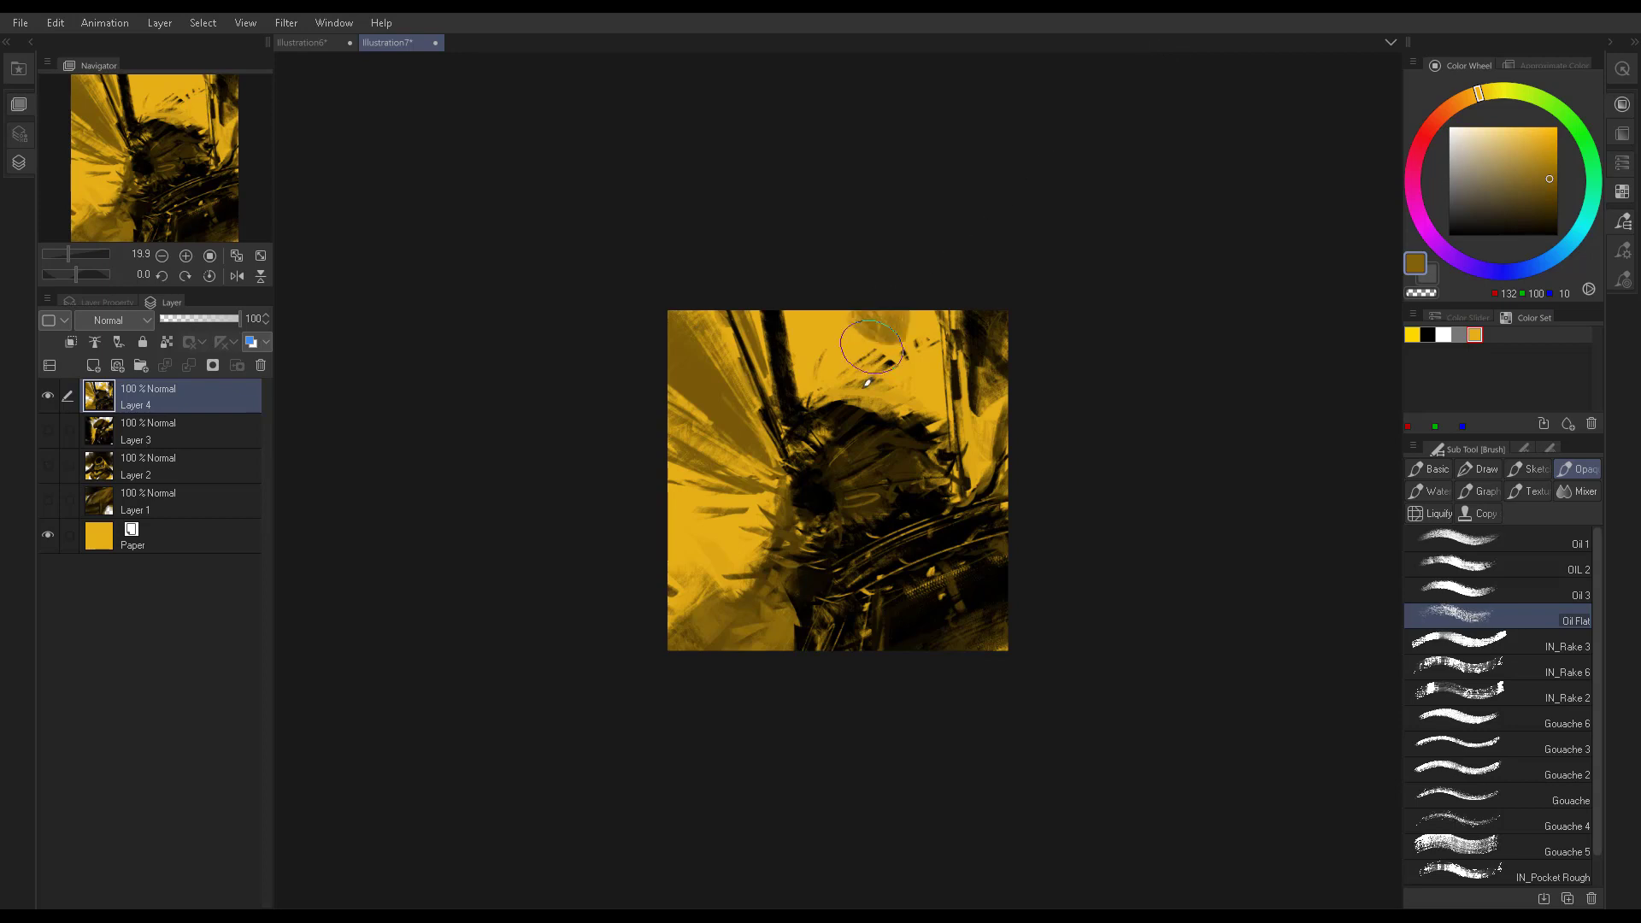
left_click_drag(898, 338, 846, 389)
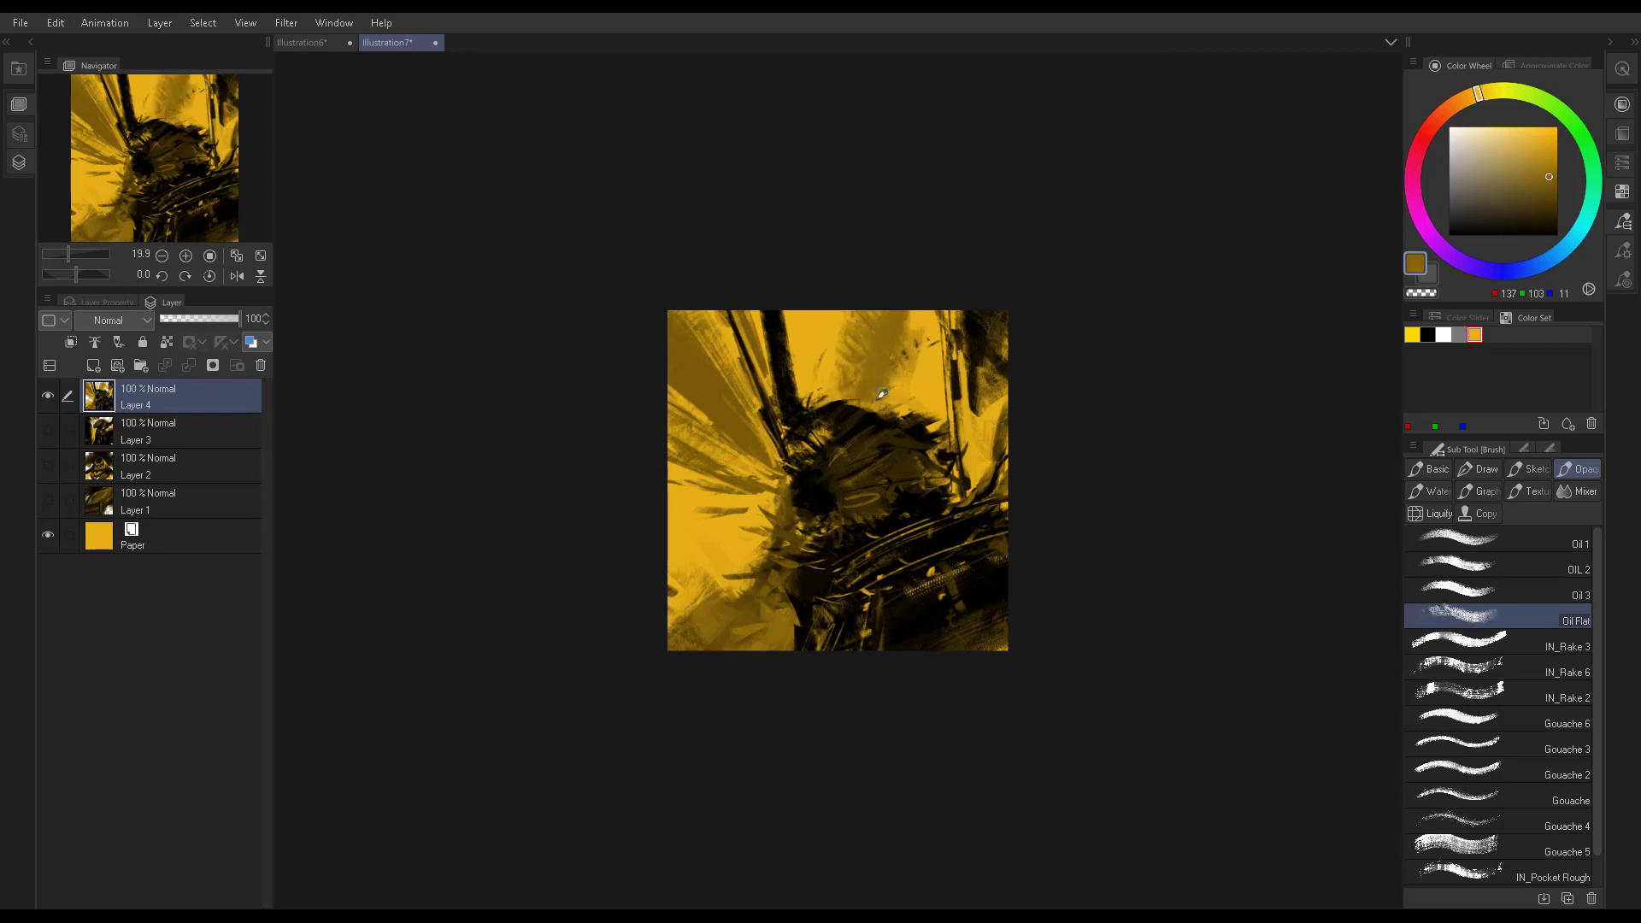
Paint a bright yellow stroke near the helmet top
left_click(842, 408, "alt")
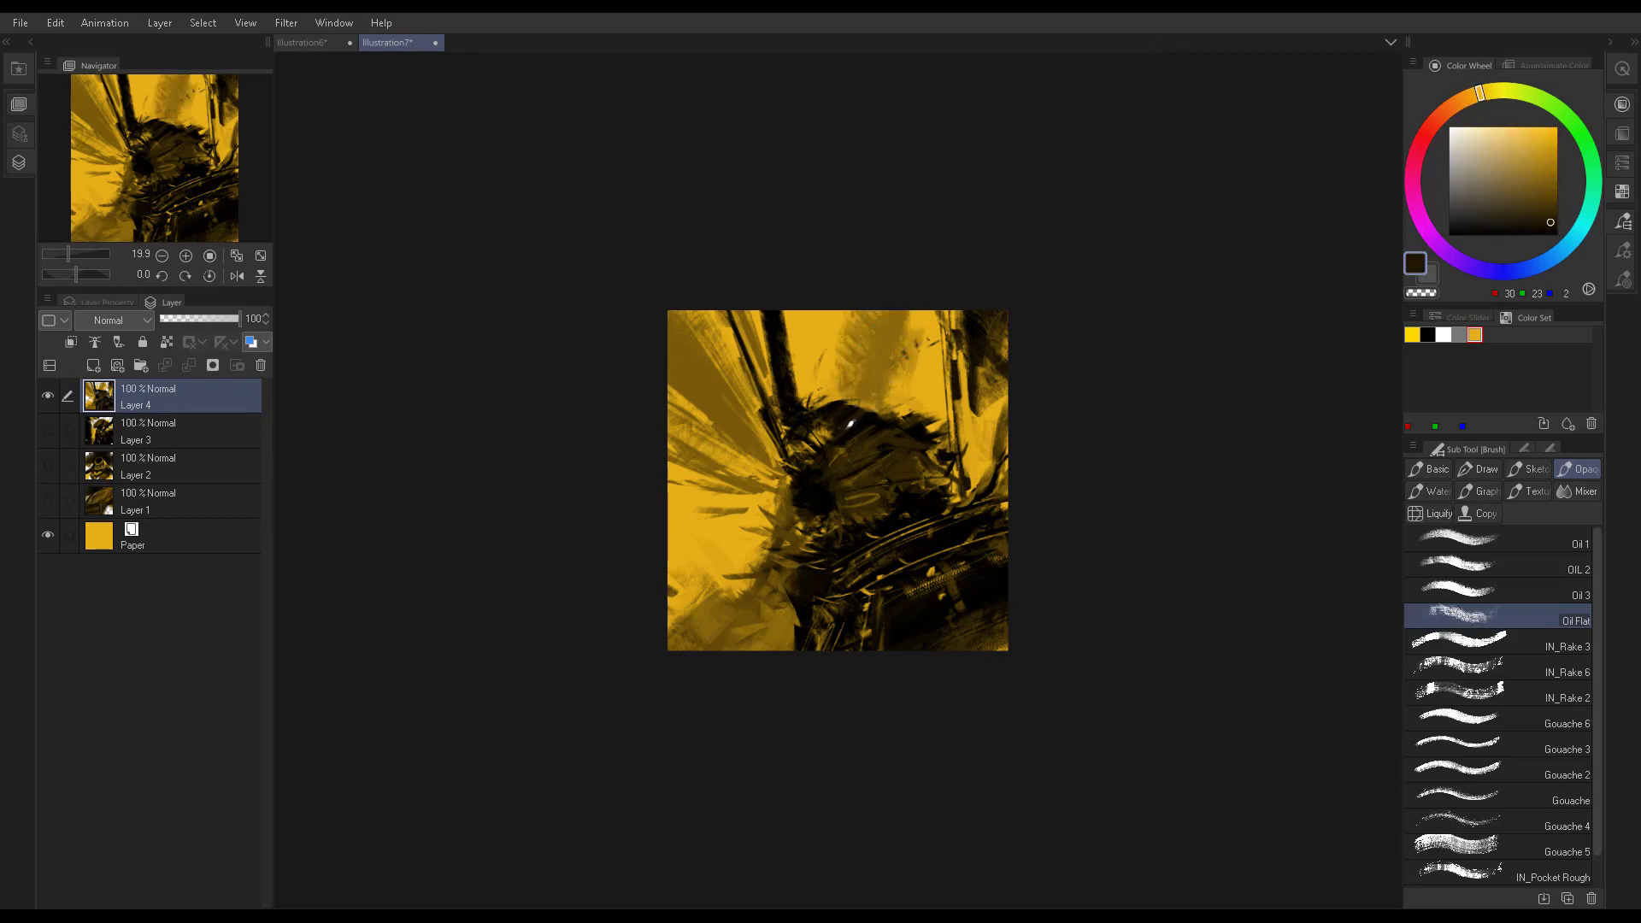
left_click(862, 421, "alt")
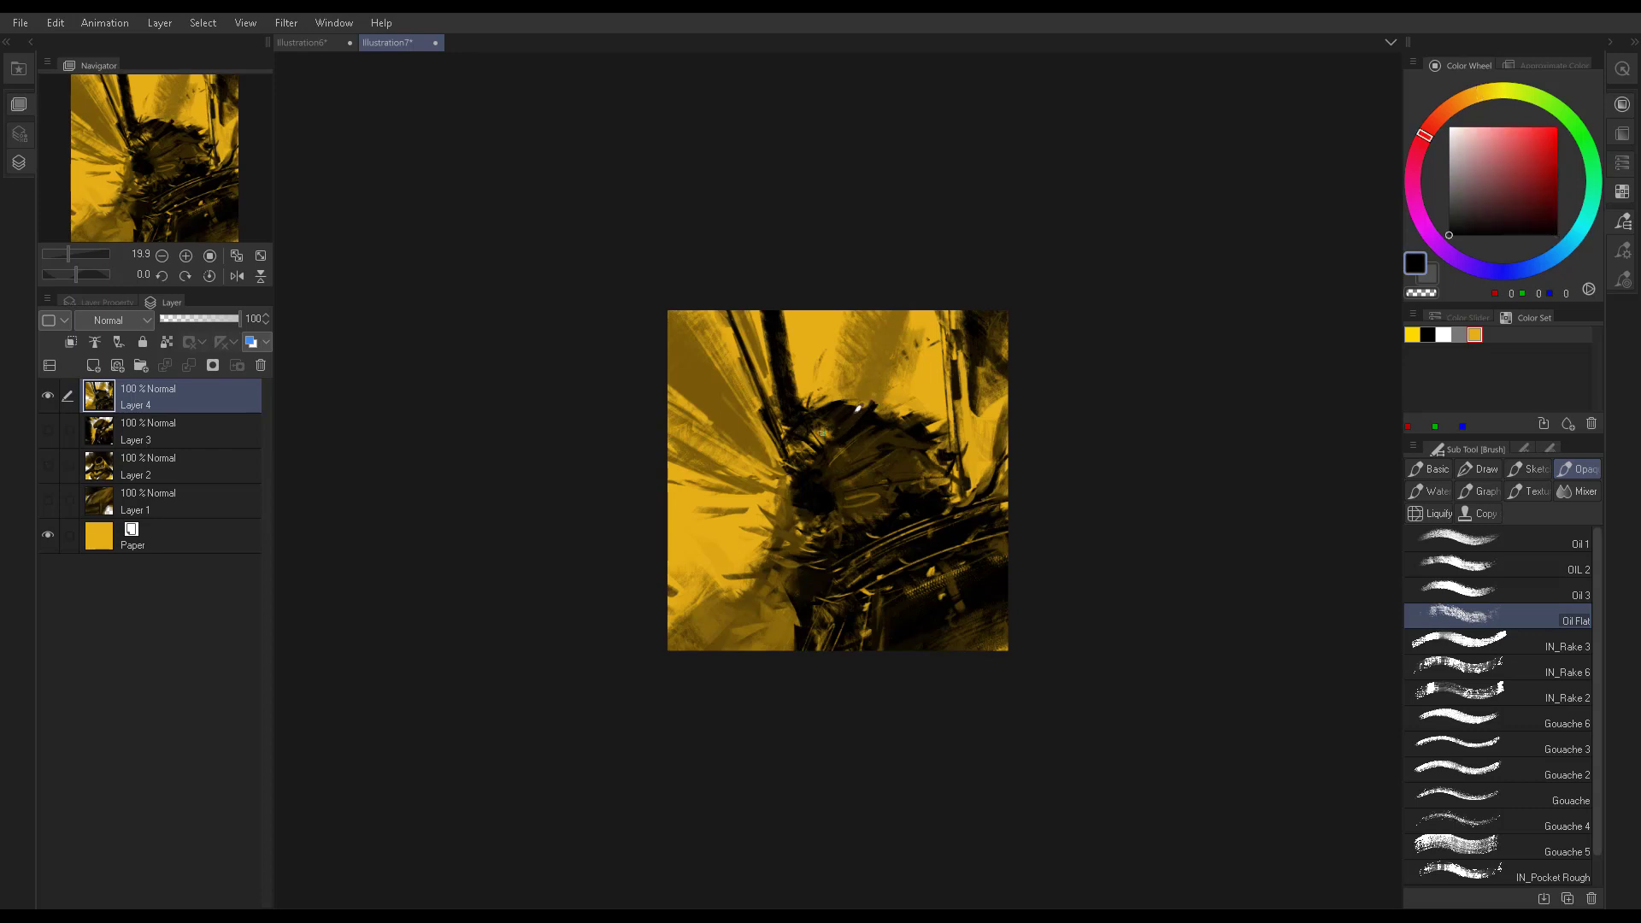
left_click(835, 413, "alt")
left_click(829, 416, "alt")
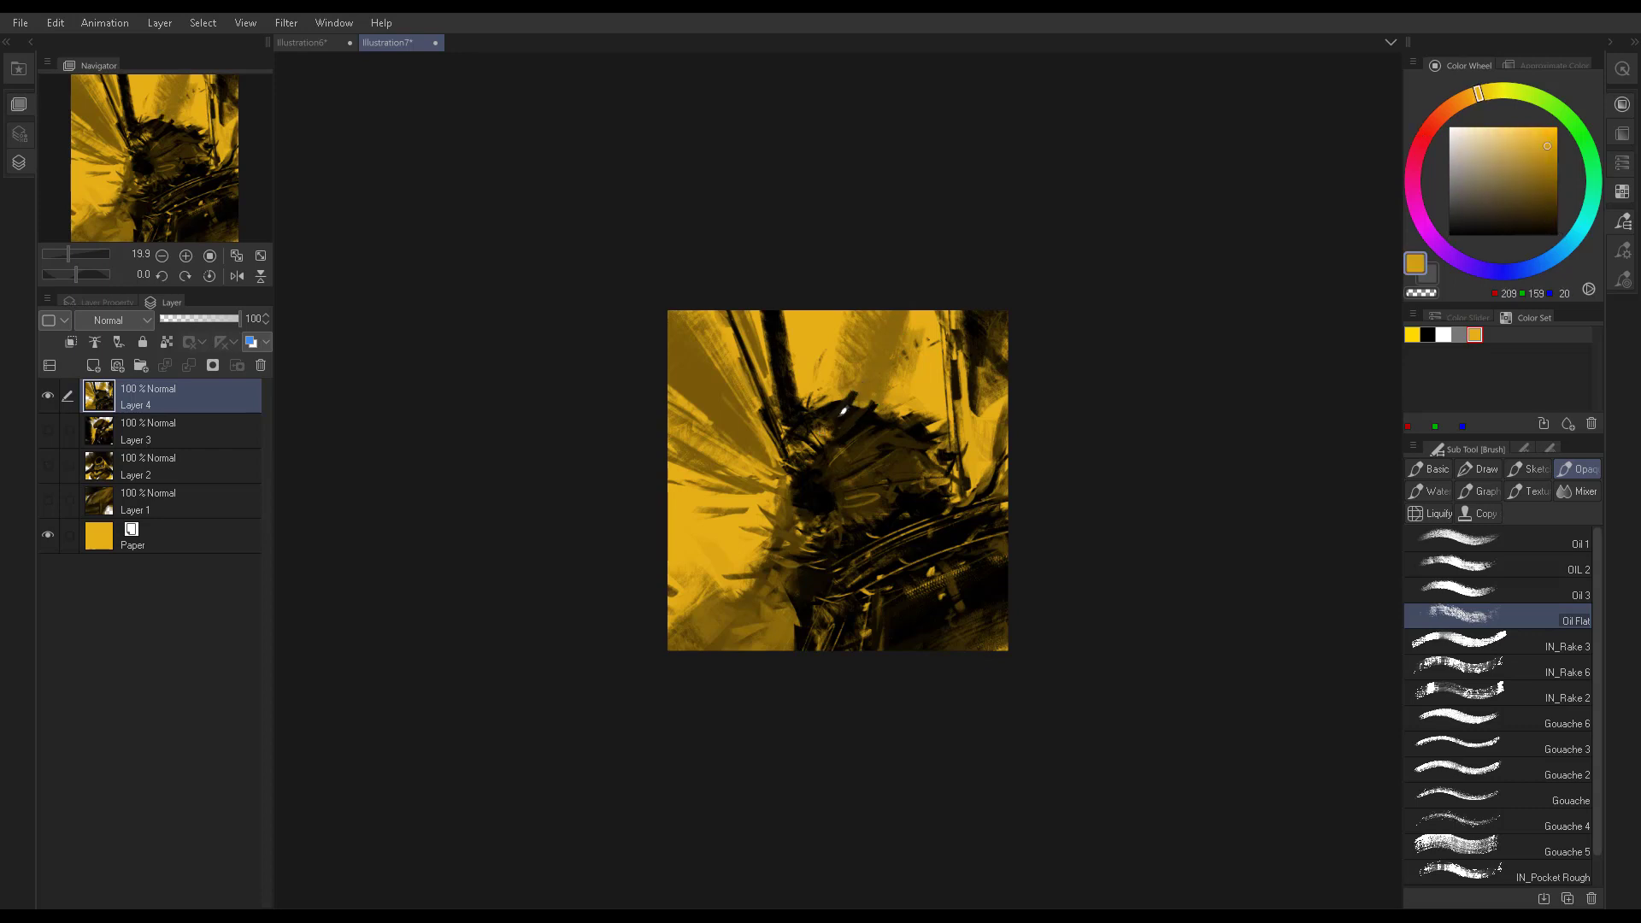
left_click(818, 413, "alt")
left_click(800, 392, "alt")
left_click(797, 400, "alt")
left_click(786, 381, "alt")
left_click(775, 365, "alt")
left_click(846, 316, "alt")
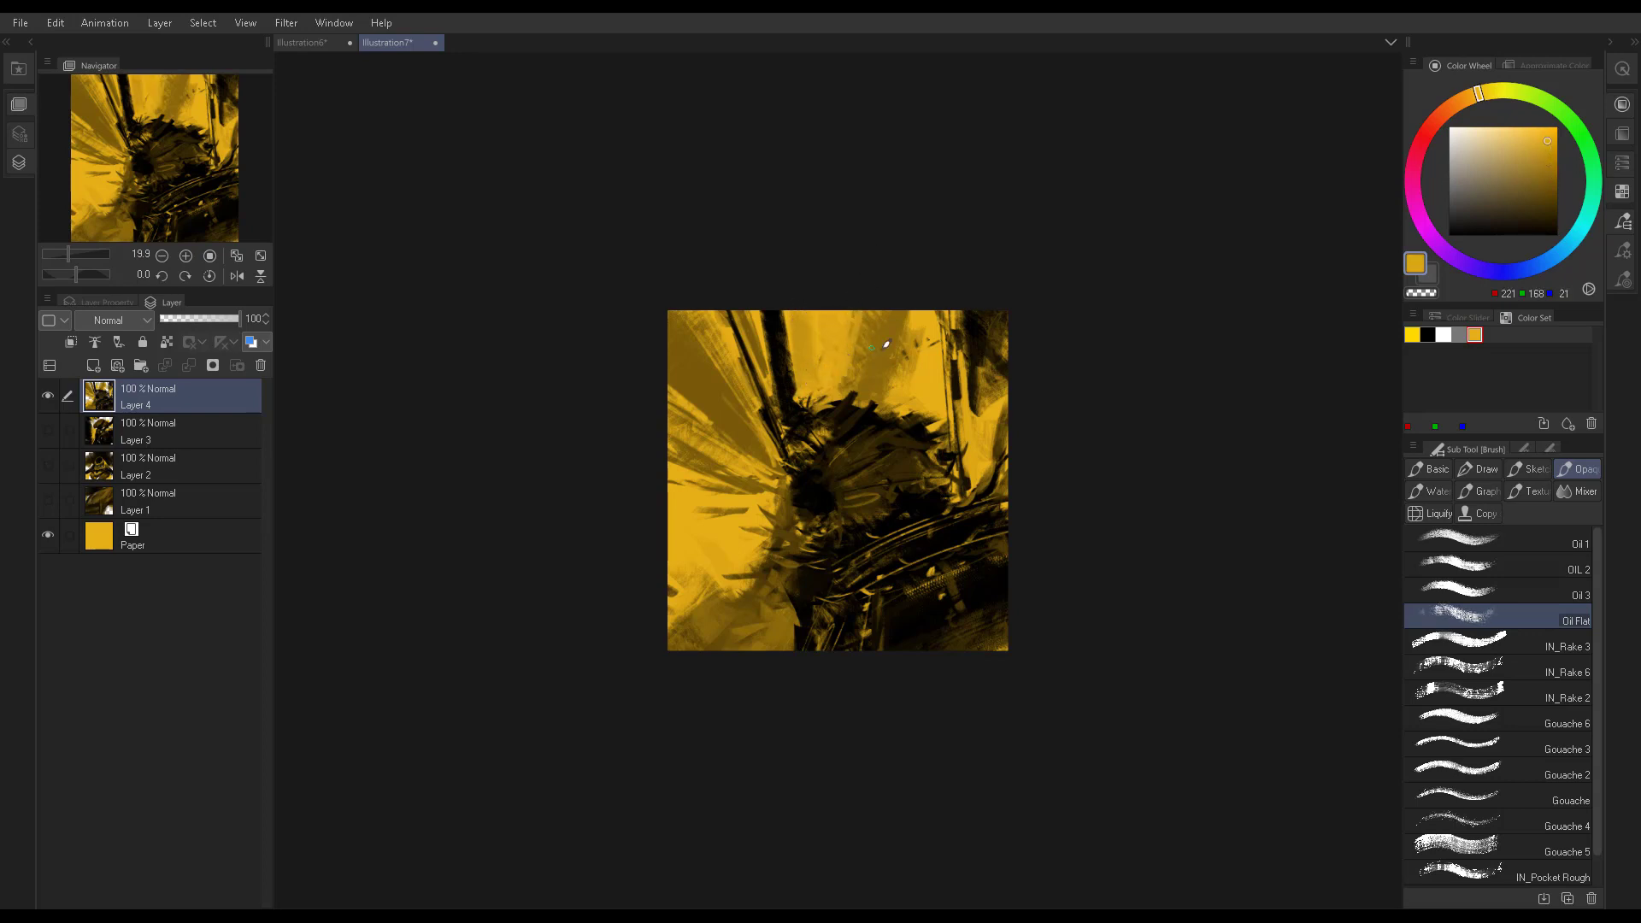
mouse_move(912, 383)
left_mouse_down()
mouse_move(859, 359)
mouse_move(880, 381)
left_mouse_up()
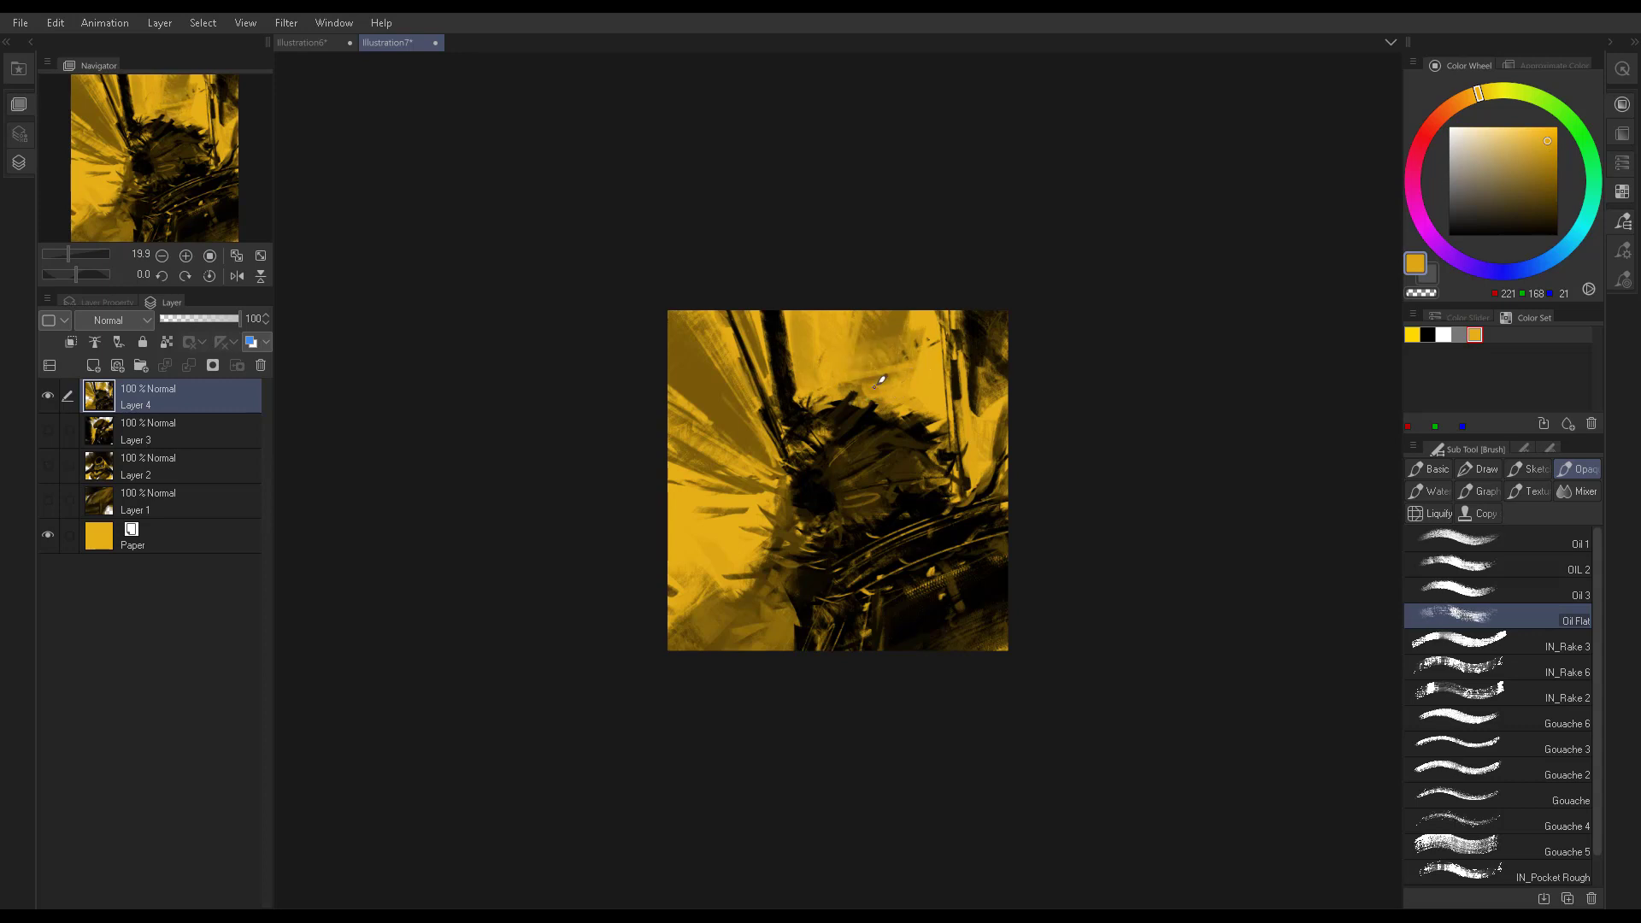
Paint dark brown strokes on the head's left side
left_click(857, 389, "alt")
left_click_drag(821, 451, 808, 474)
left_click(805, 508, "alt")
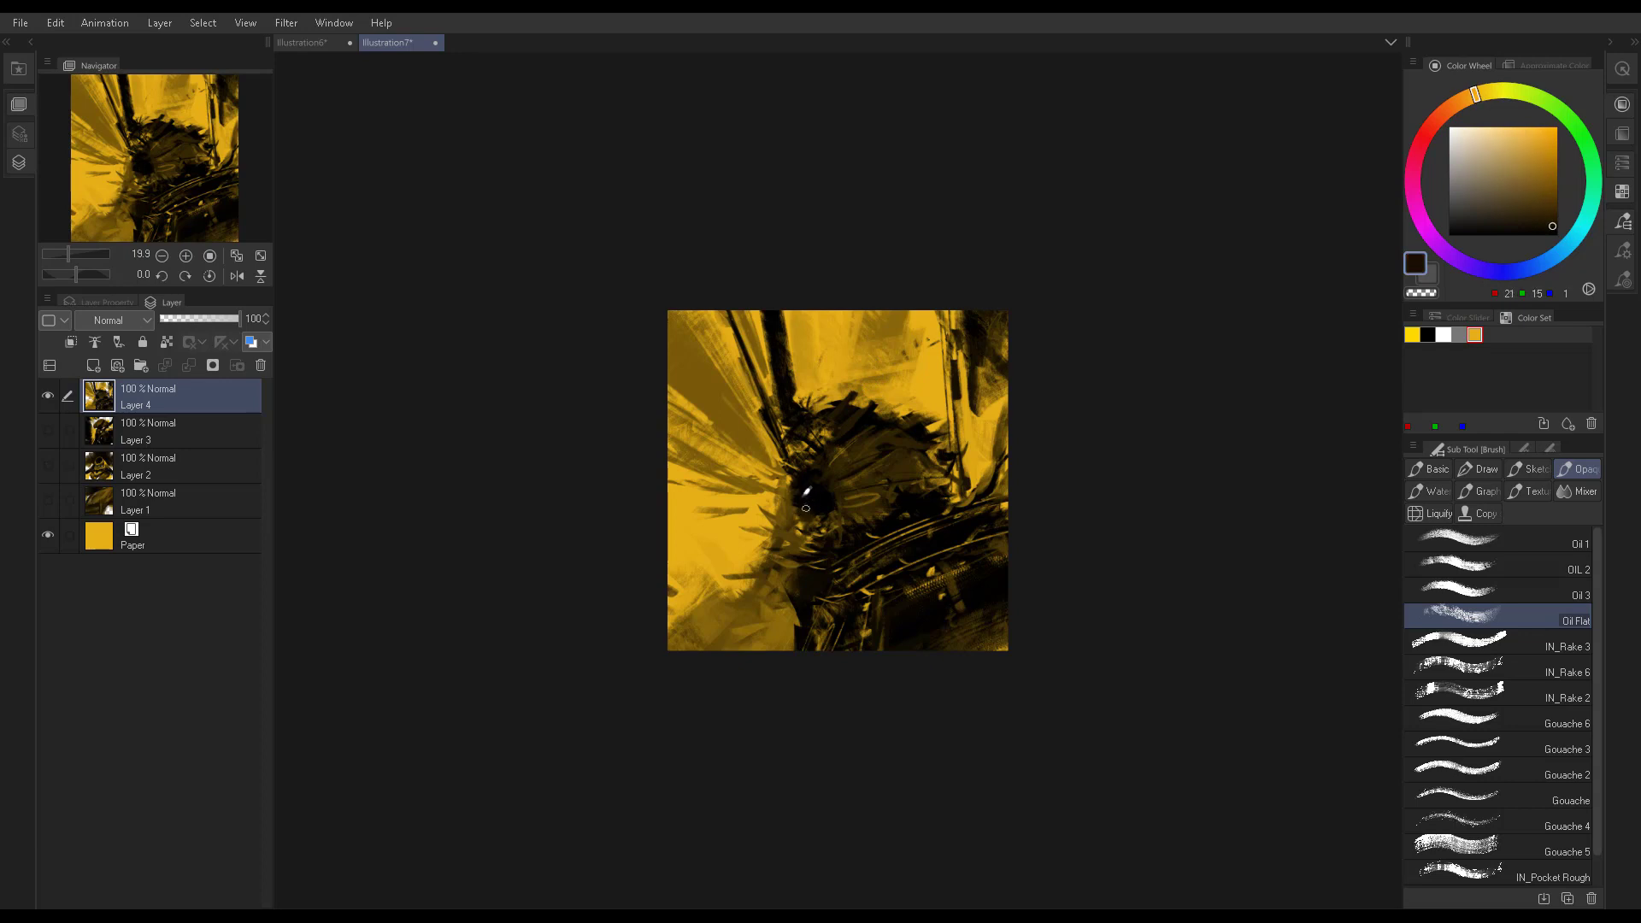
left_click(794, 504, "alt")
left_click(807, 504, "alt")
left_click(805, 505, "alt")
Sample darker browns and black from the head, then save the painting with Ctrl+S
left_click(815, 515, "alt")
left_click(819, 503, "alt")
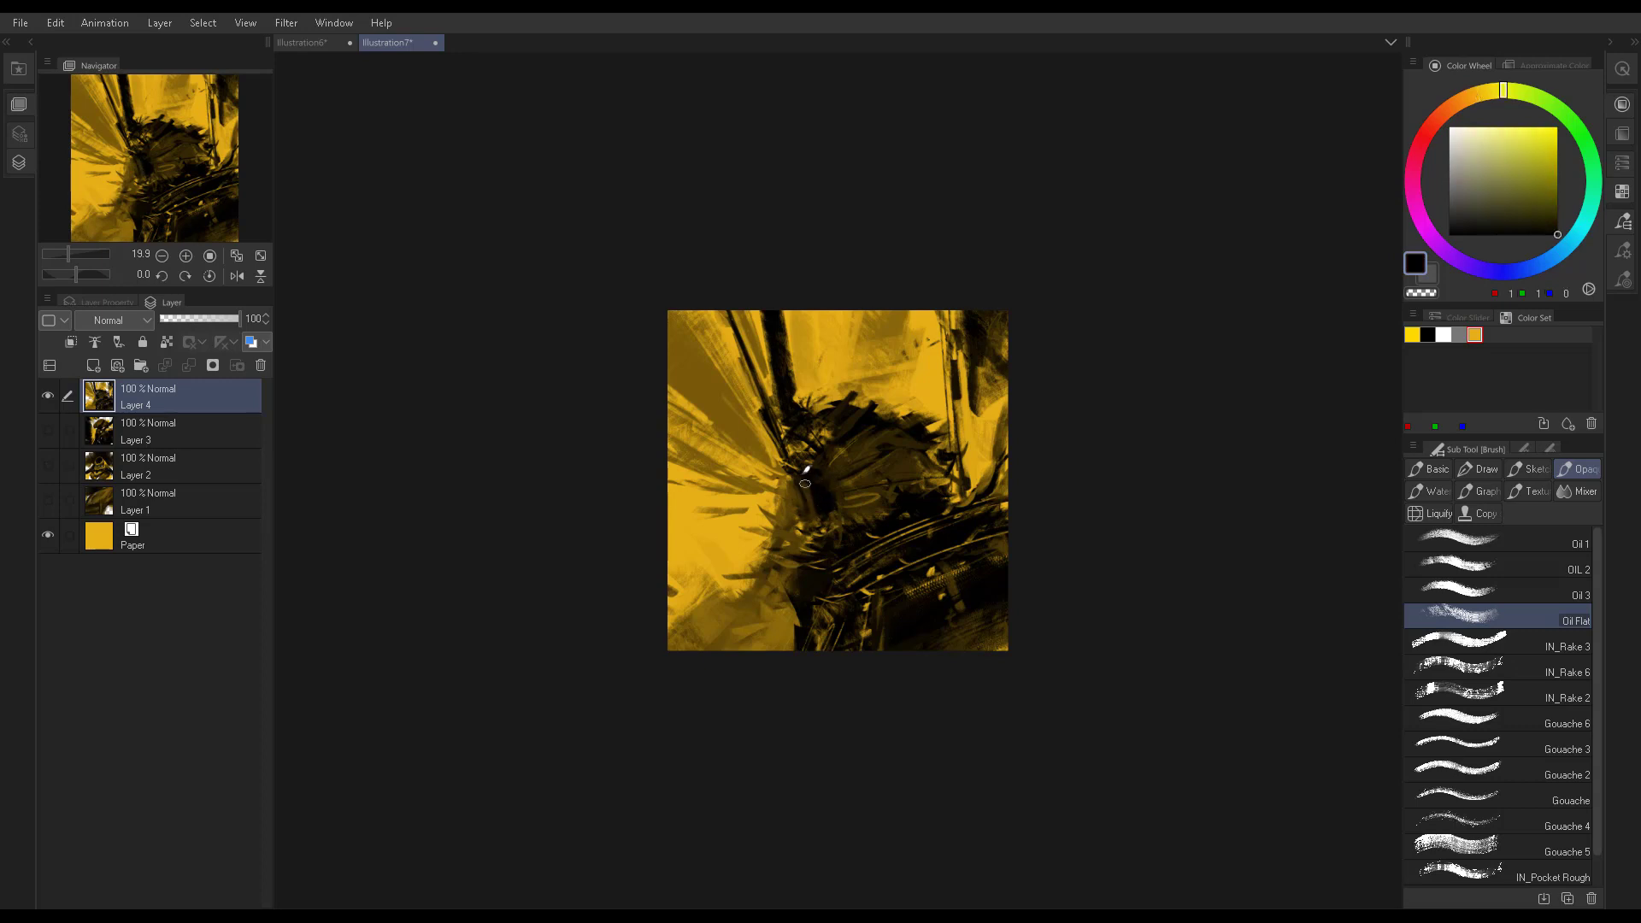
left_click(813, 513, "alt")
left_click(814, 509, "alt")
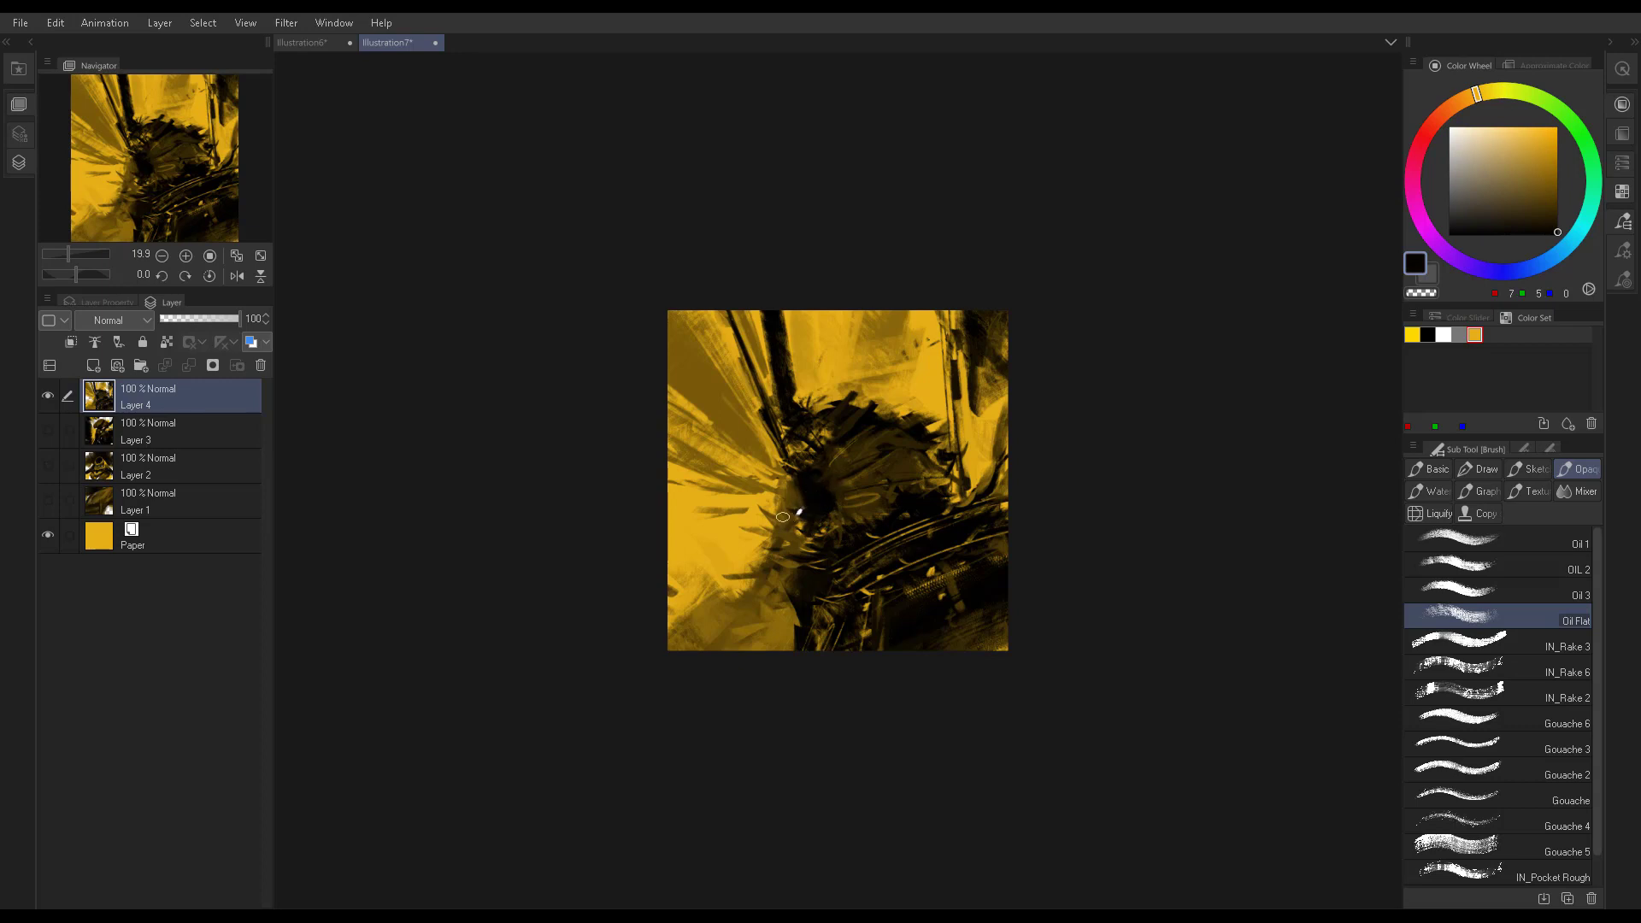
left_click(805, 492, "alt")
left_click(812, 496, "alt")
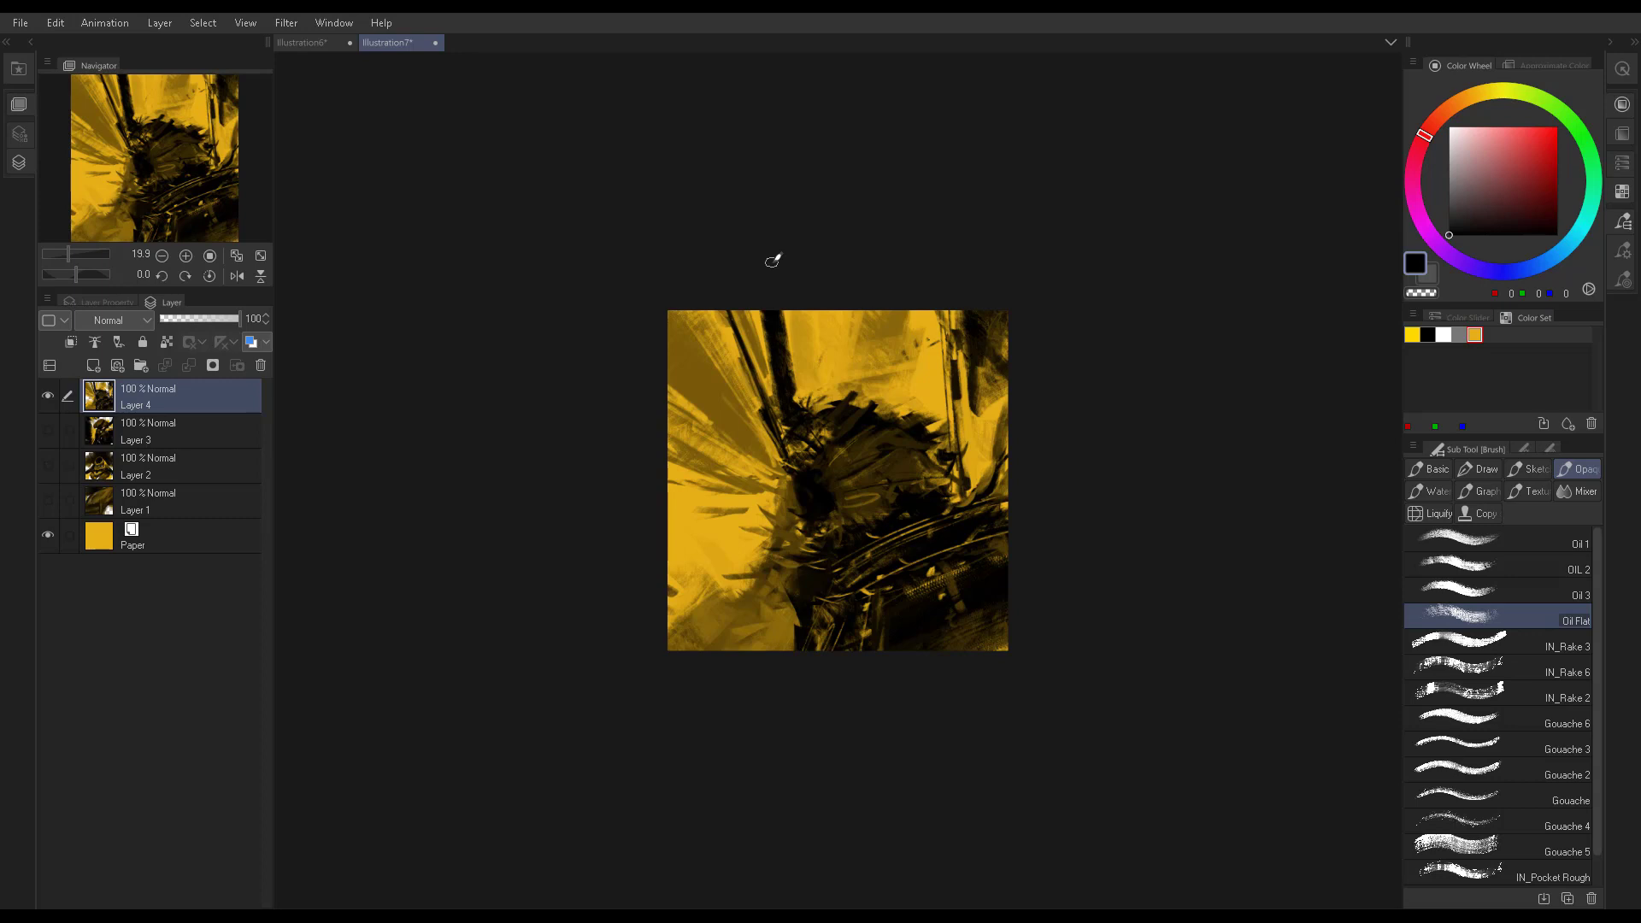
key("ctrl+s")
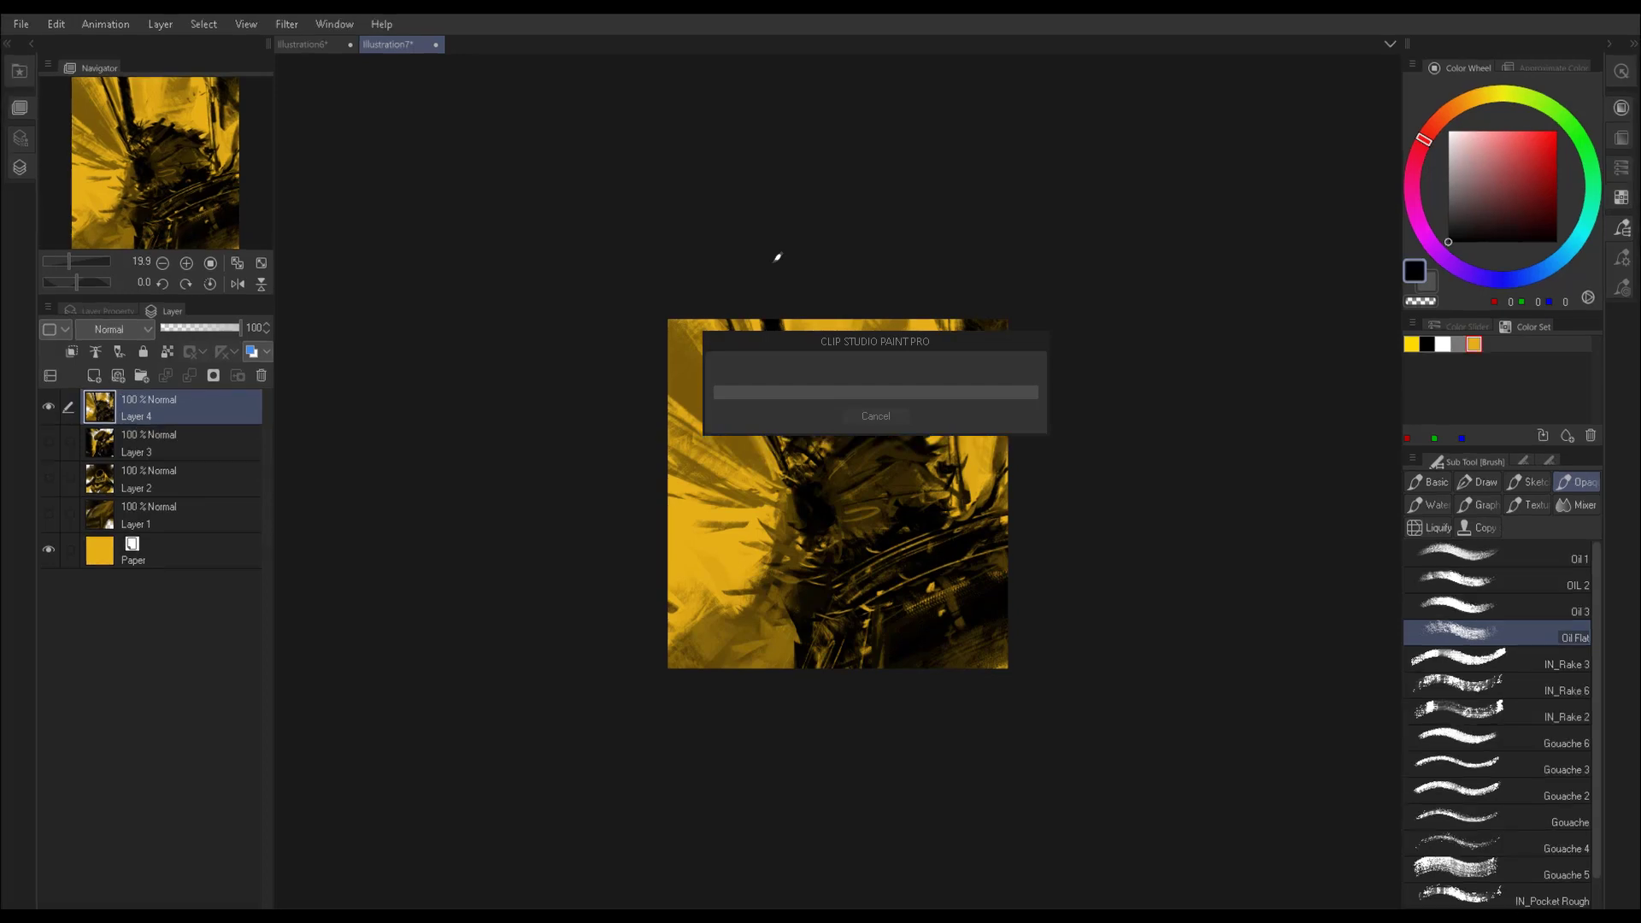
Mirror the canvas view horizontally and zoom in before returning to the oil brush
key("h")
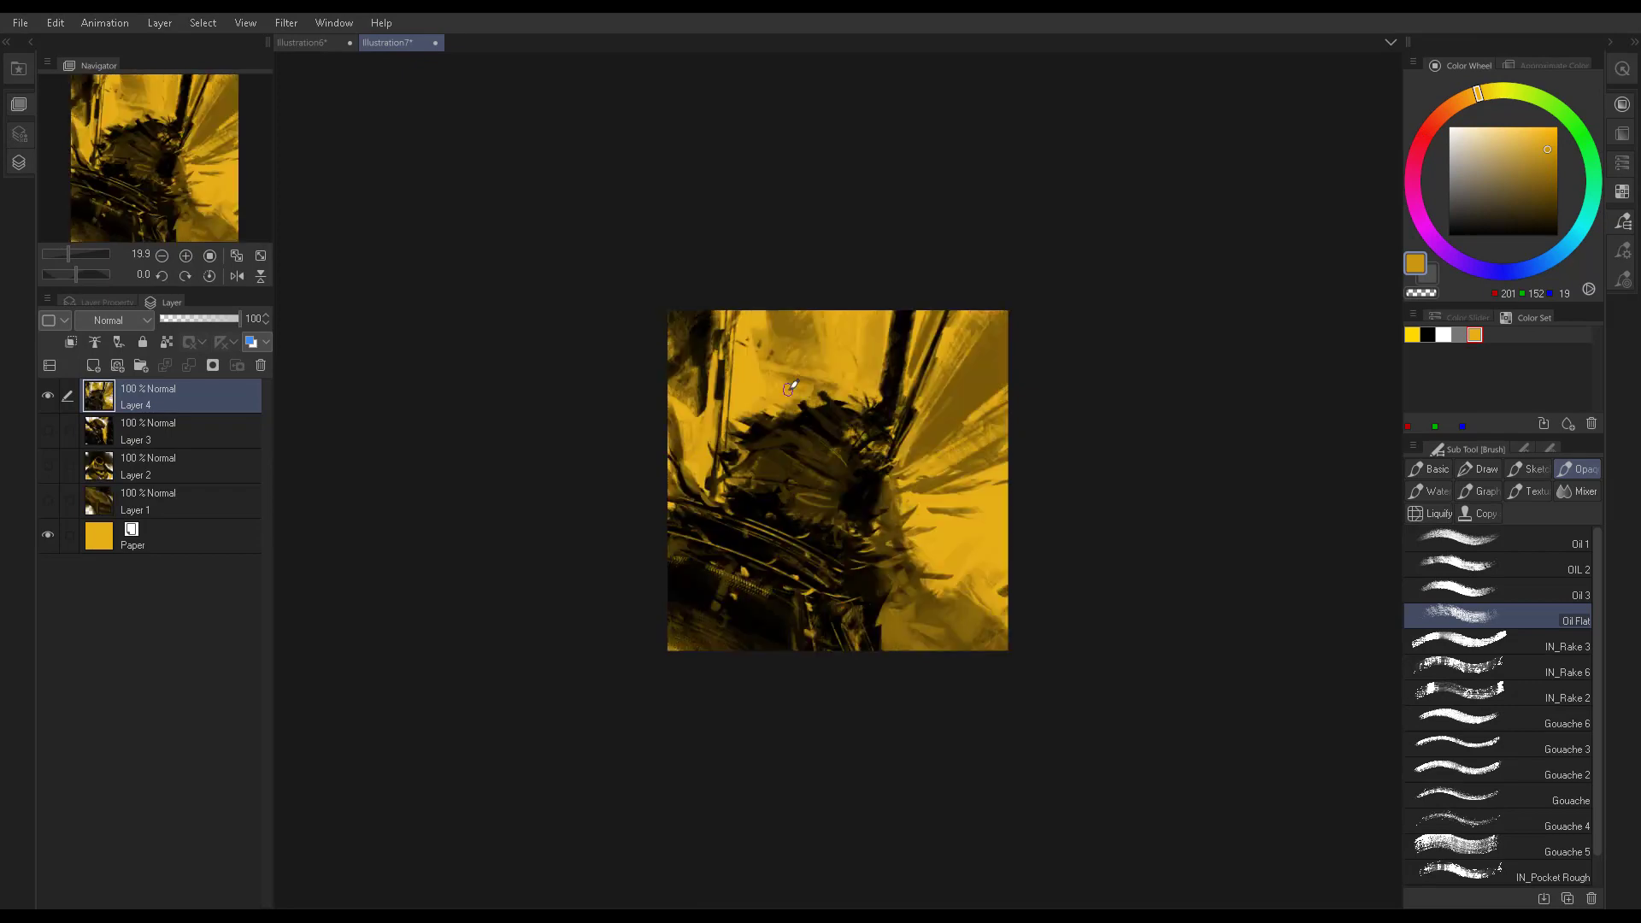
key("slash")
mouse_move(789, 388)
left_mouse_down()
mouse_move(928, 520)
mouse_move(903, 503)
left_mouse_up()
key("b")
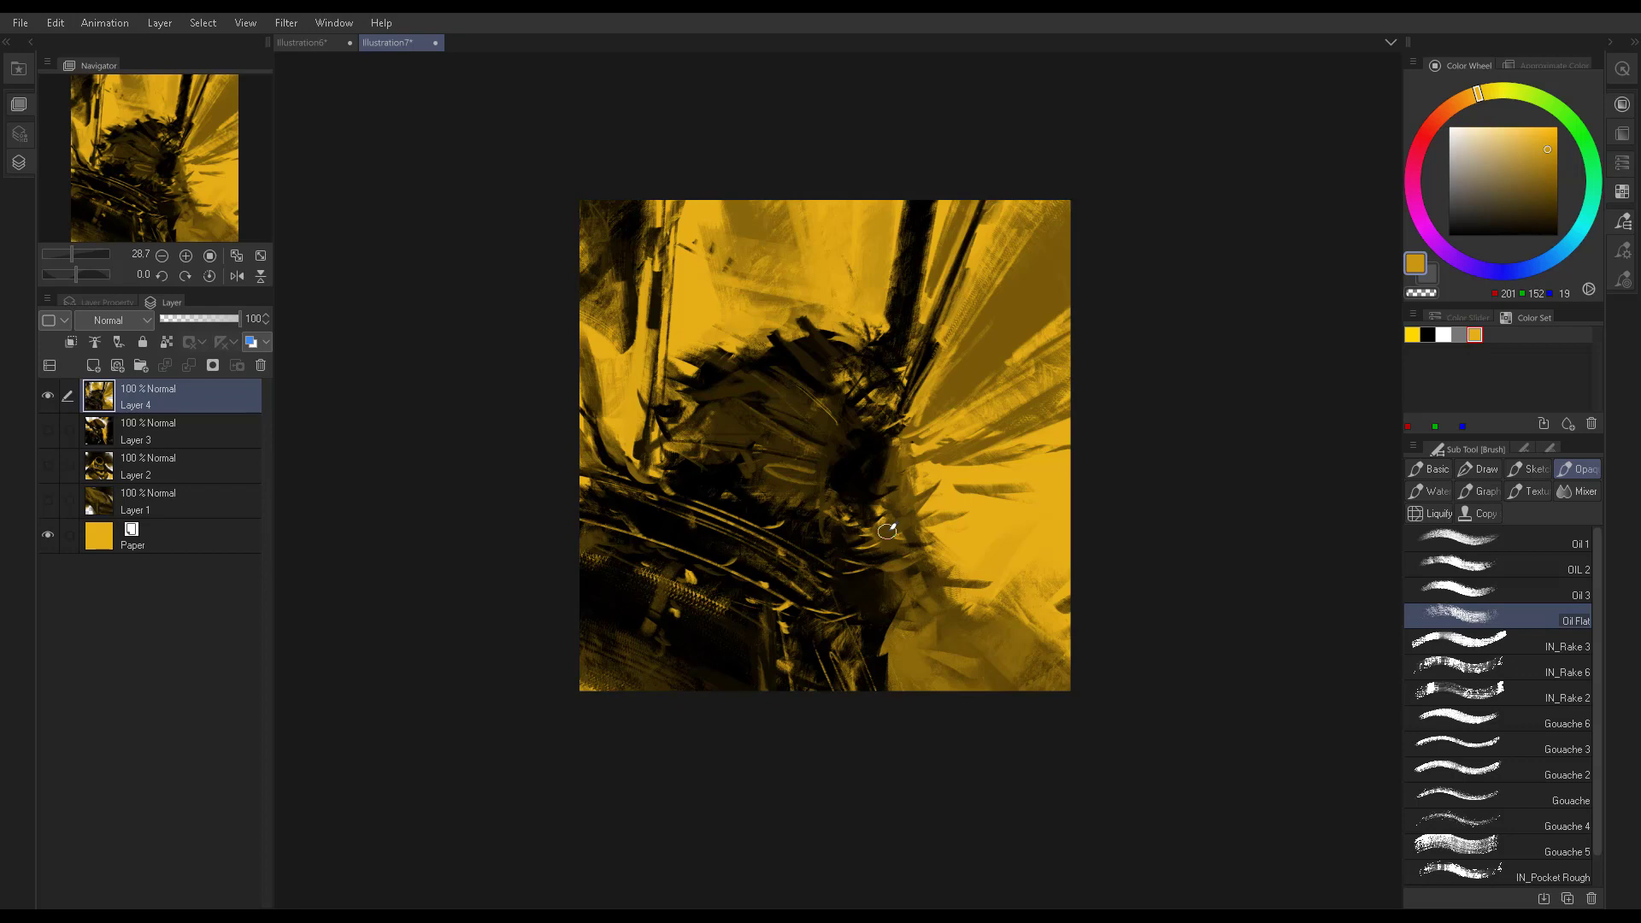
Sample several dark browns, a dark yellow-brown and near-black from the painting
left_click(882, 522, "alt")
left_click(895, 455, "alt")
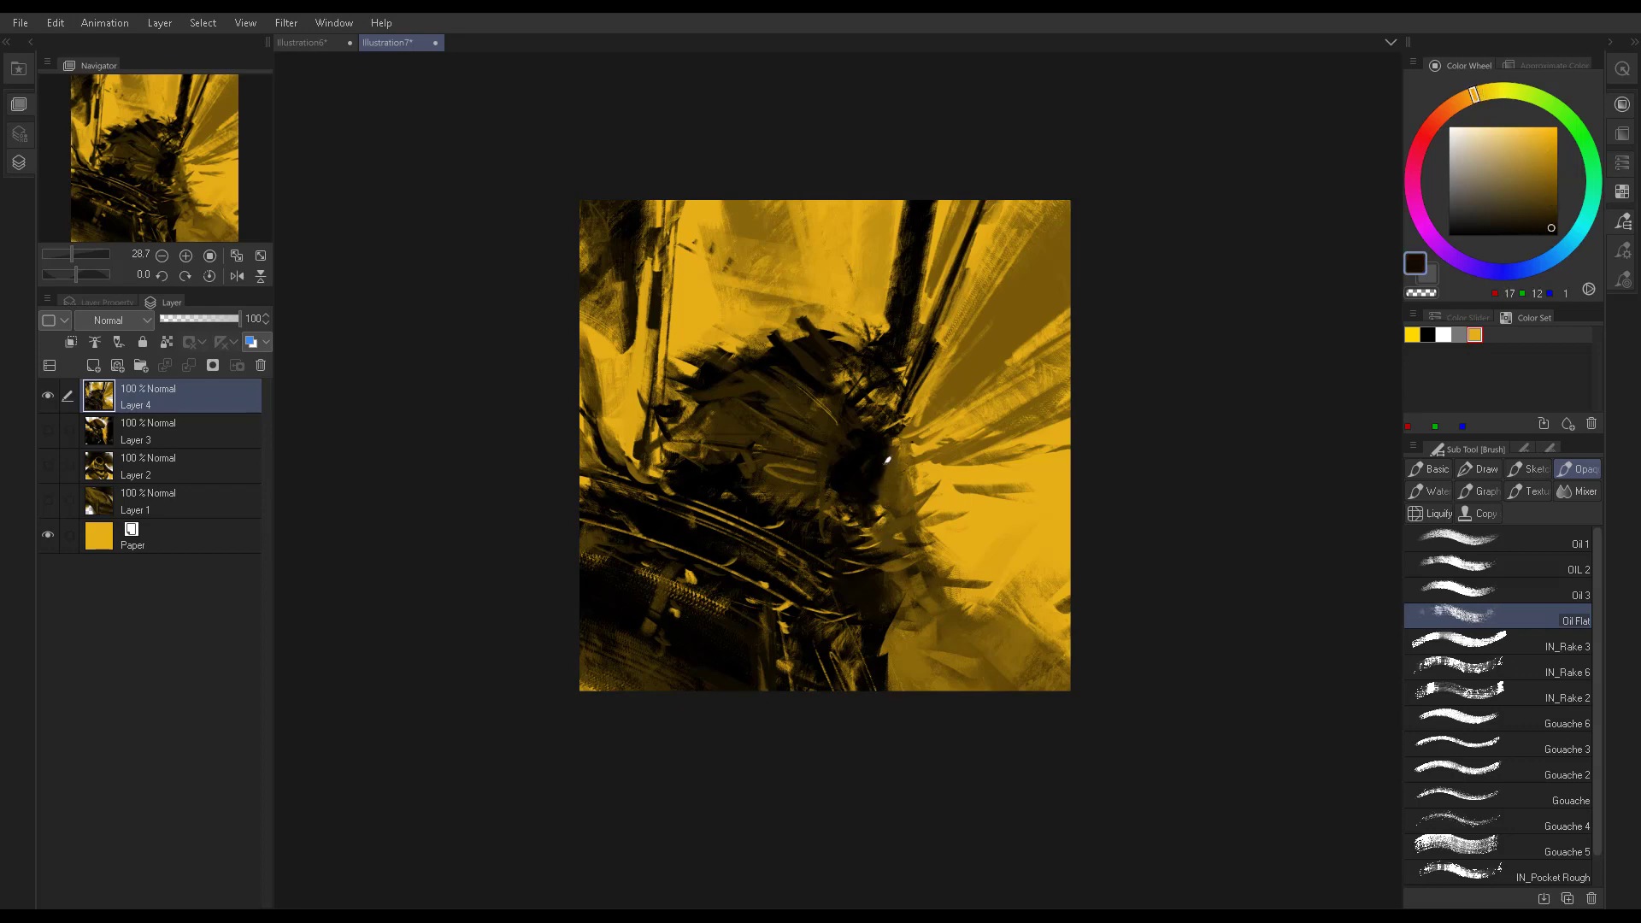
left_click(890, 458, "alt")
left_click(884, 470, "alt")
left_click(874, 463, "alt")
left_click(868, 464, "alt")
left_click(870, 471, "alt")
left_click(882, 466, "alt")
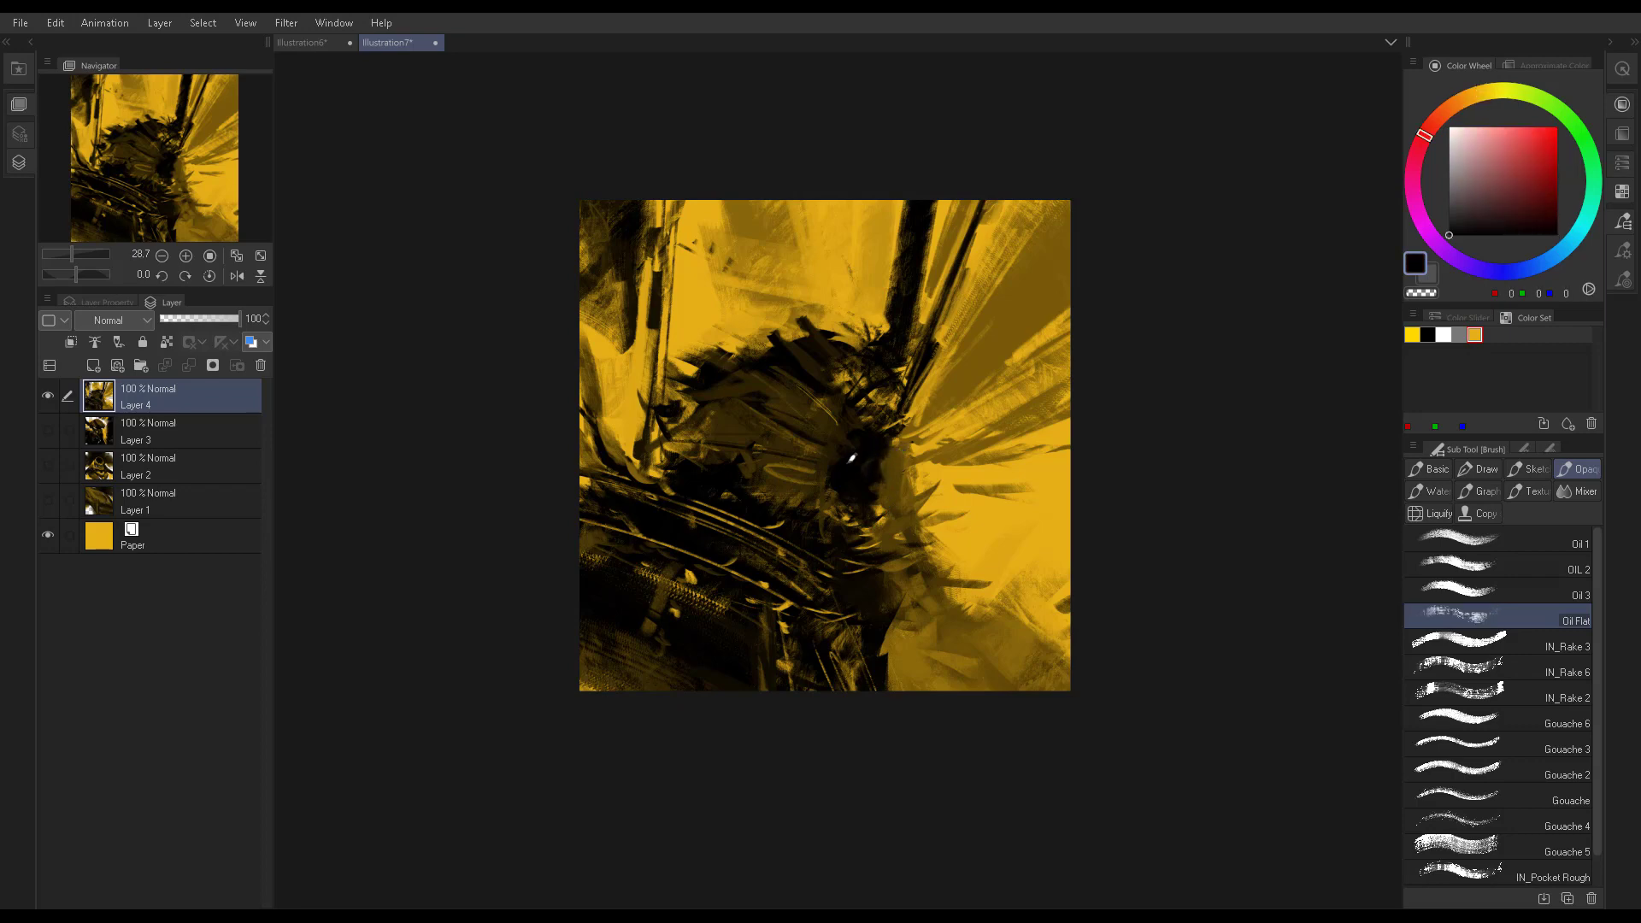
Pick more dark browns, a golden colour and a fine-tuned near-black
left_click(876, 615, "alt")
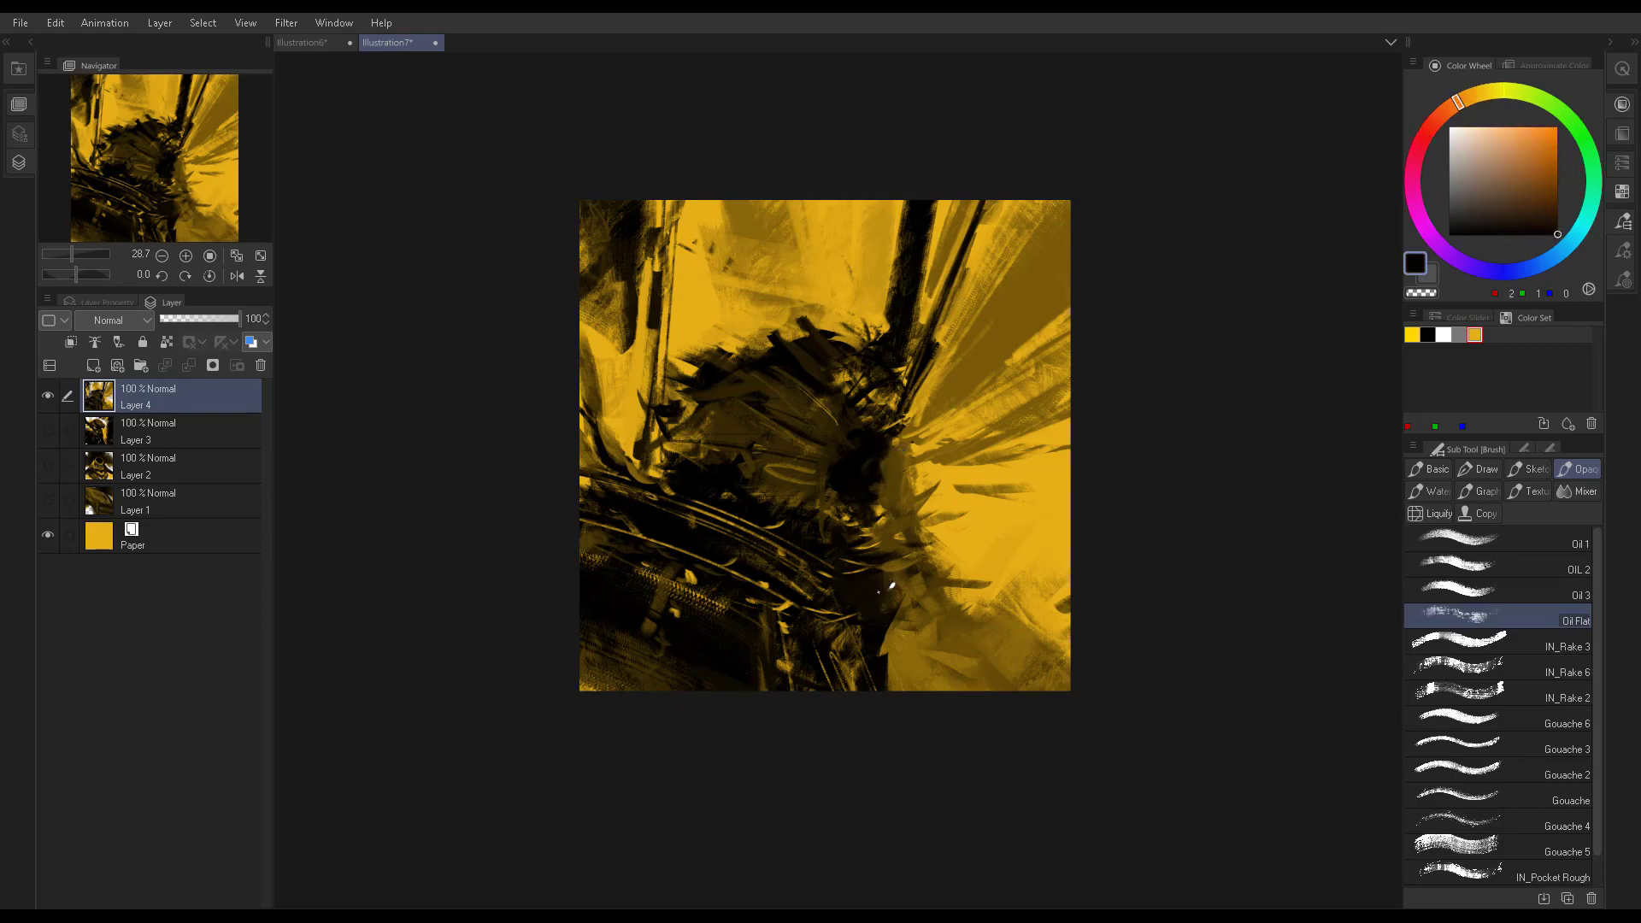
left_click(874, 440, "alt")
left_click(876, 494, "alt")
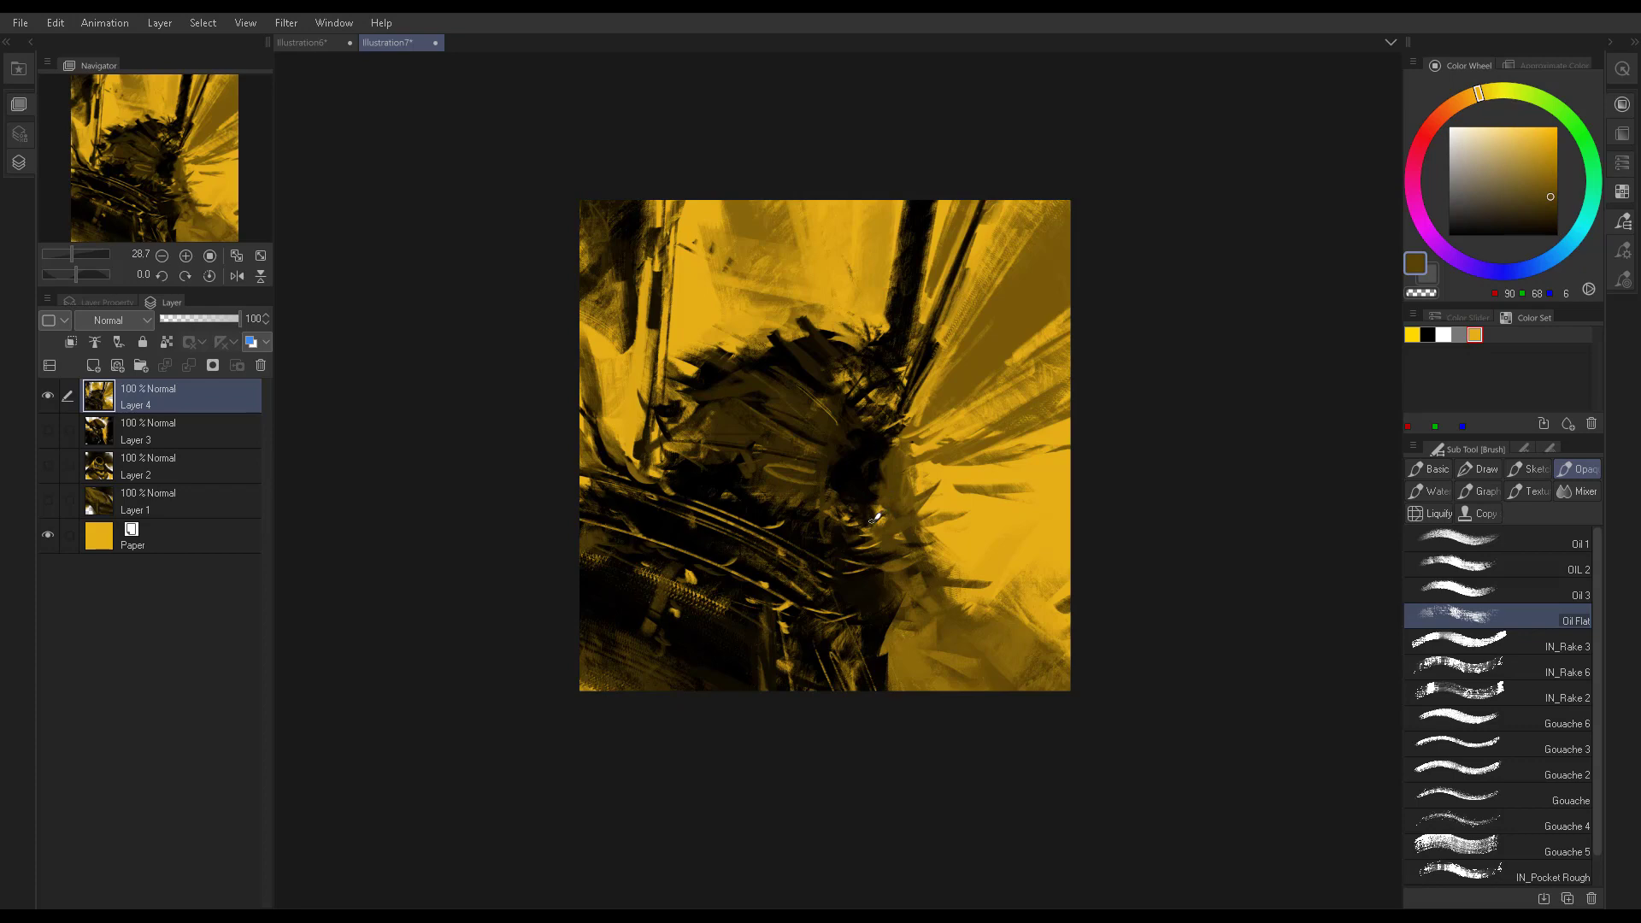
left_click(890, 497, "alt")
left_click(876, 518, "alt")
left_click(871, 506, "alt")
left_click(873, 509, "alt")
Mix browns and yellows, then dab a small yellow highlight near the helmet crest
left_click(888, 465, "alt")
left_click(919, 469, "alt")
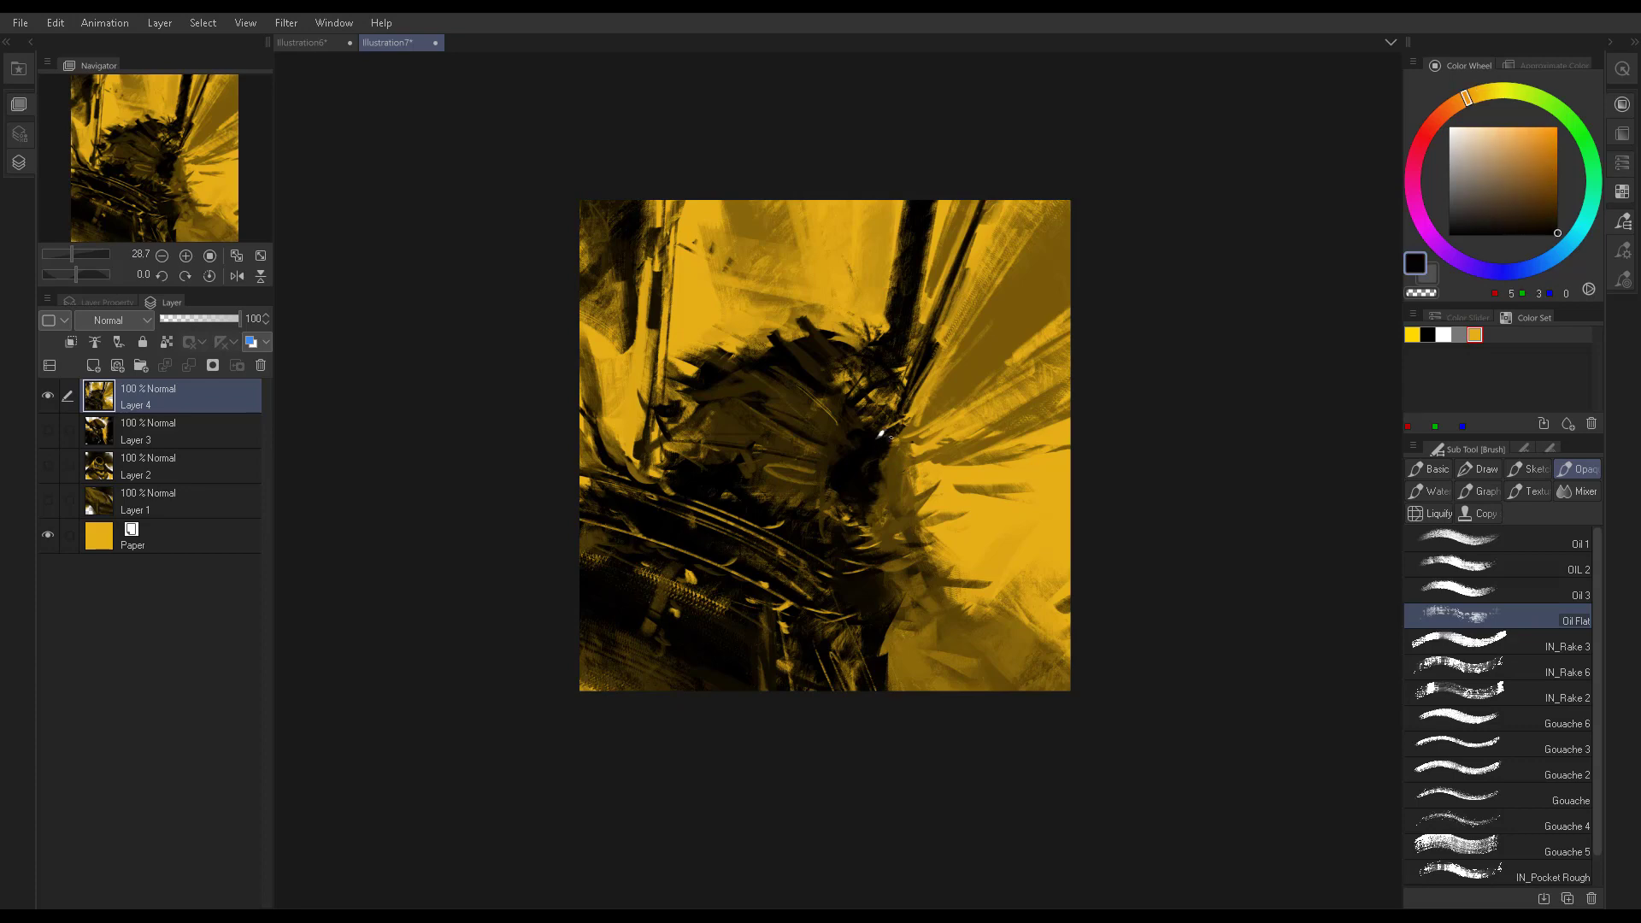
left_click(934, 461, "alt")
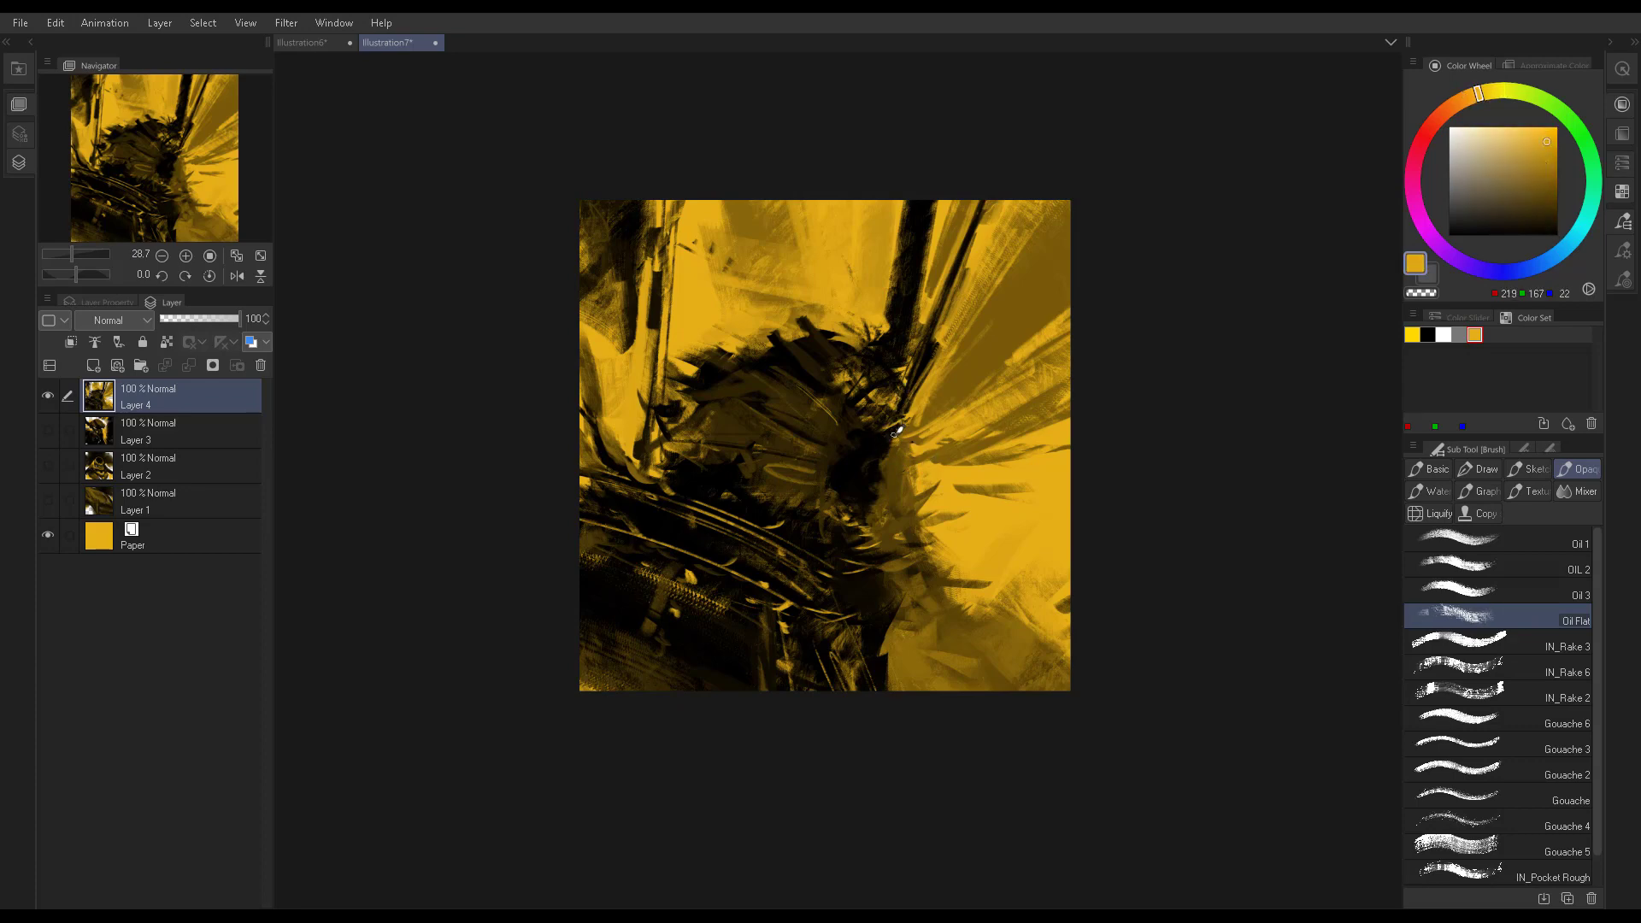
left_click(906, 427, "alt")
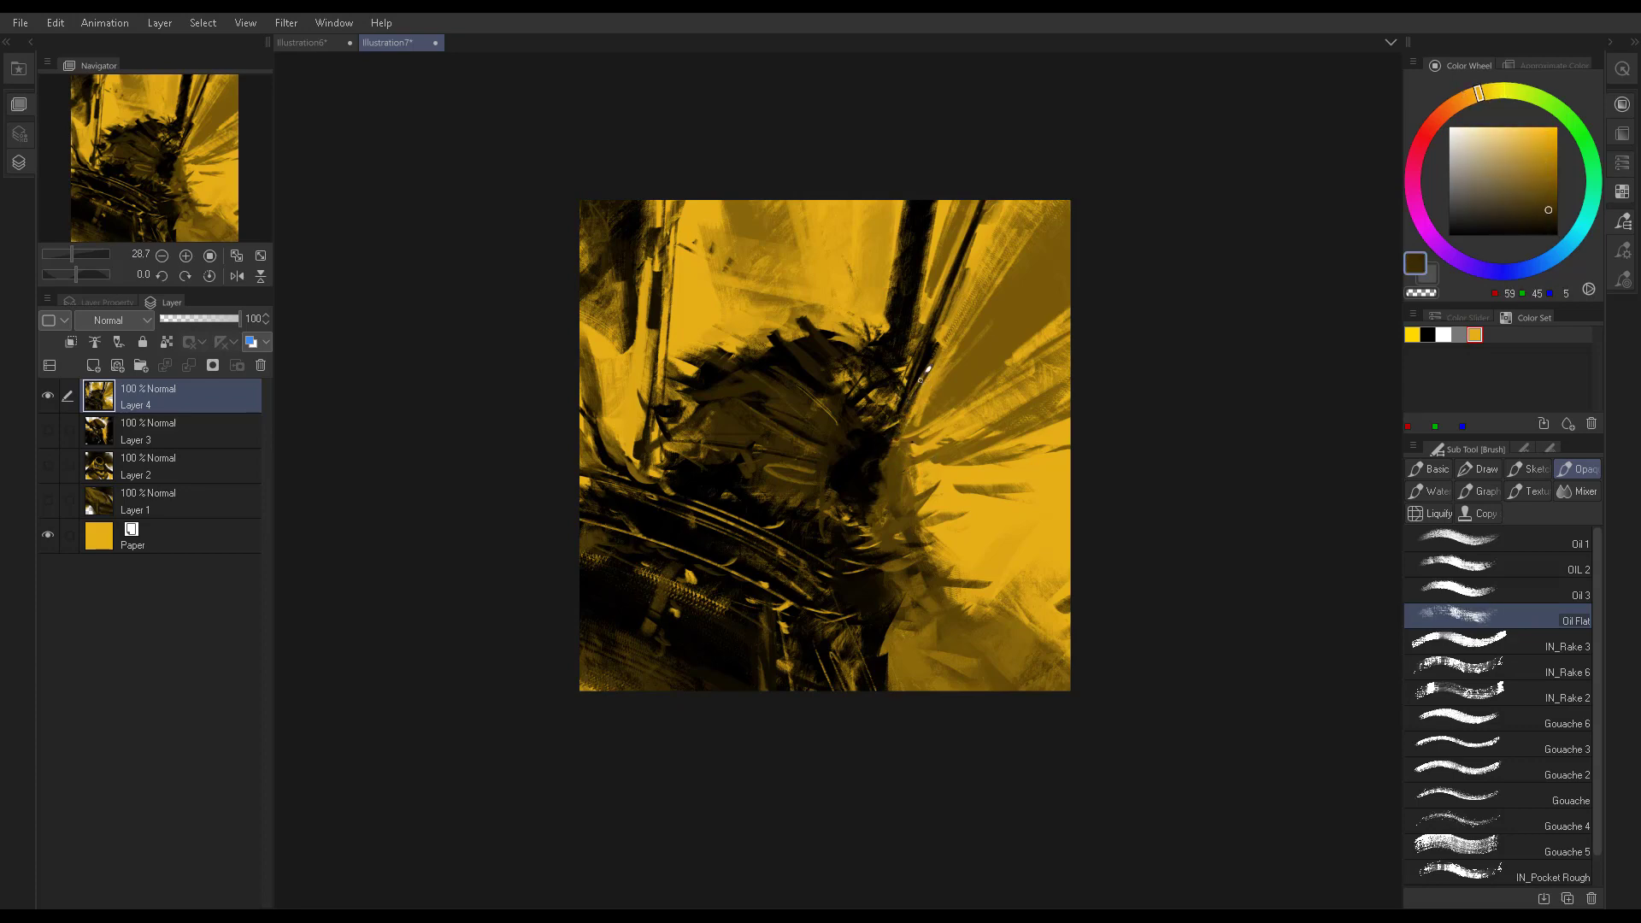
left_click(926, 372, "alt")
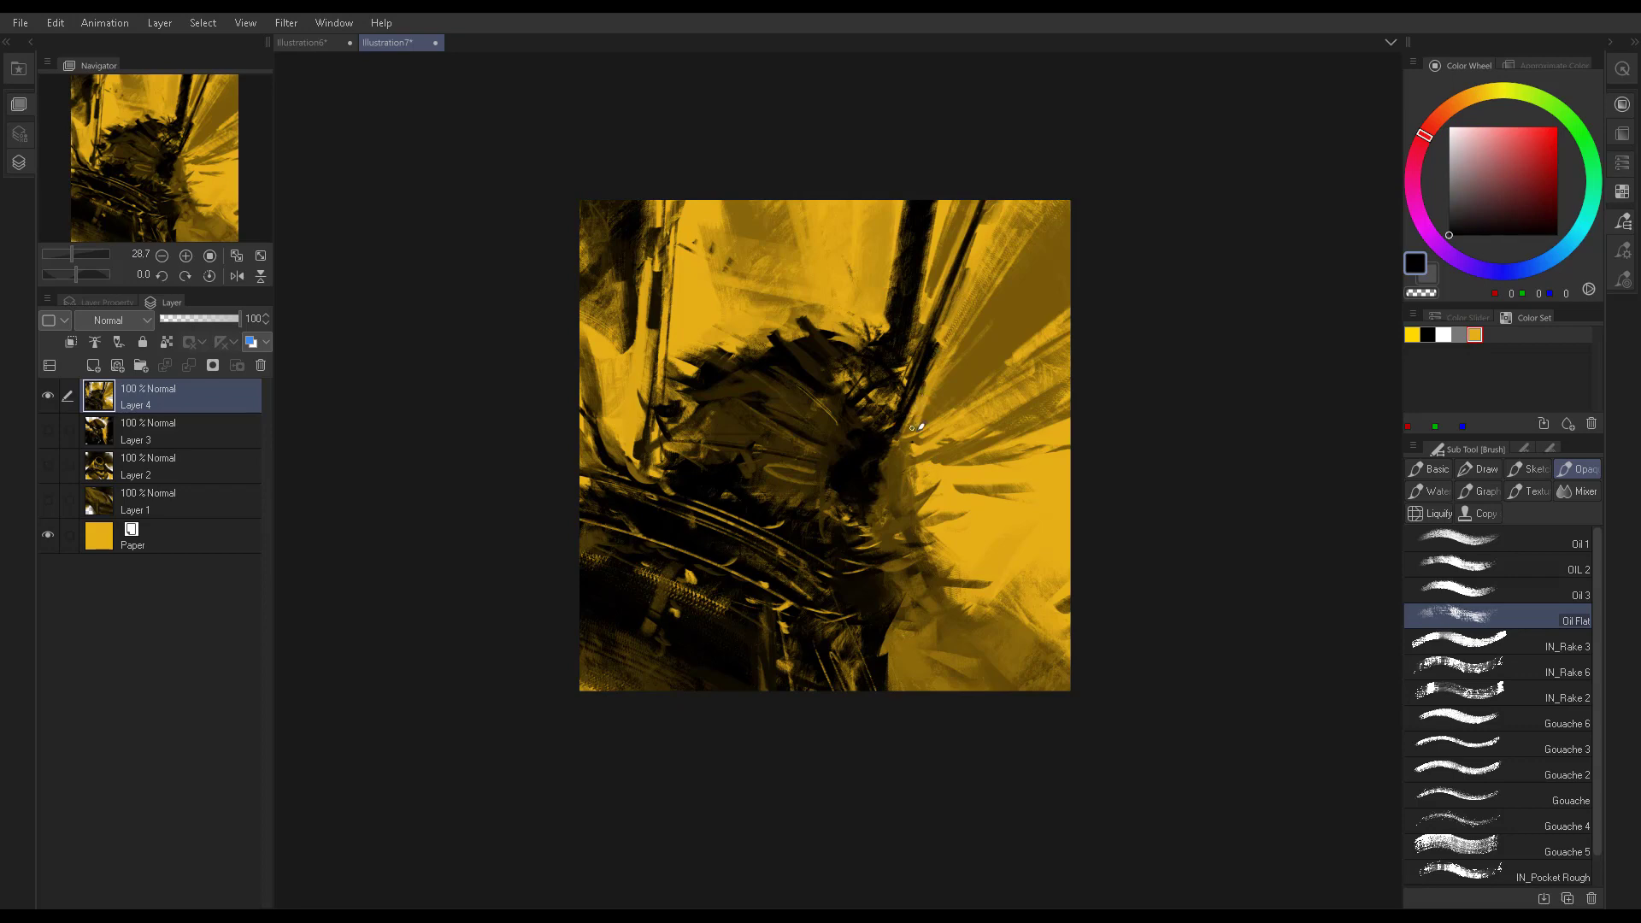
left_click(919, 376, "alt")
left_click_drag(893, 374, 900, 374)
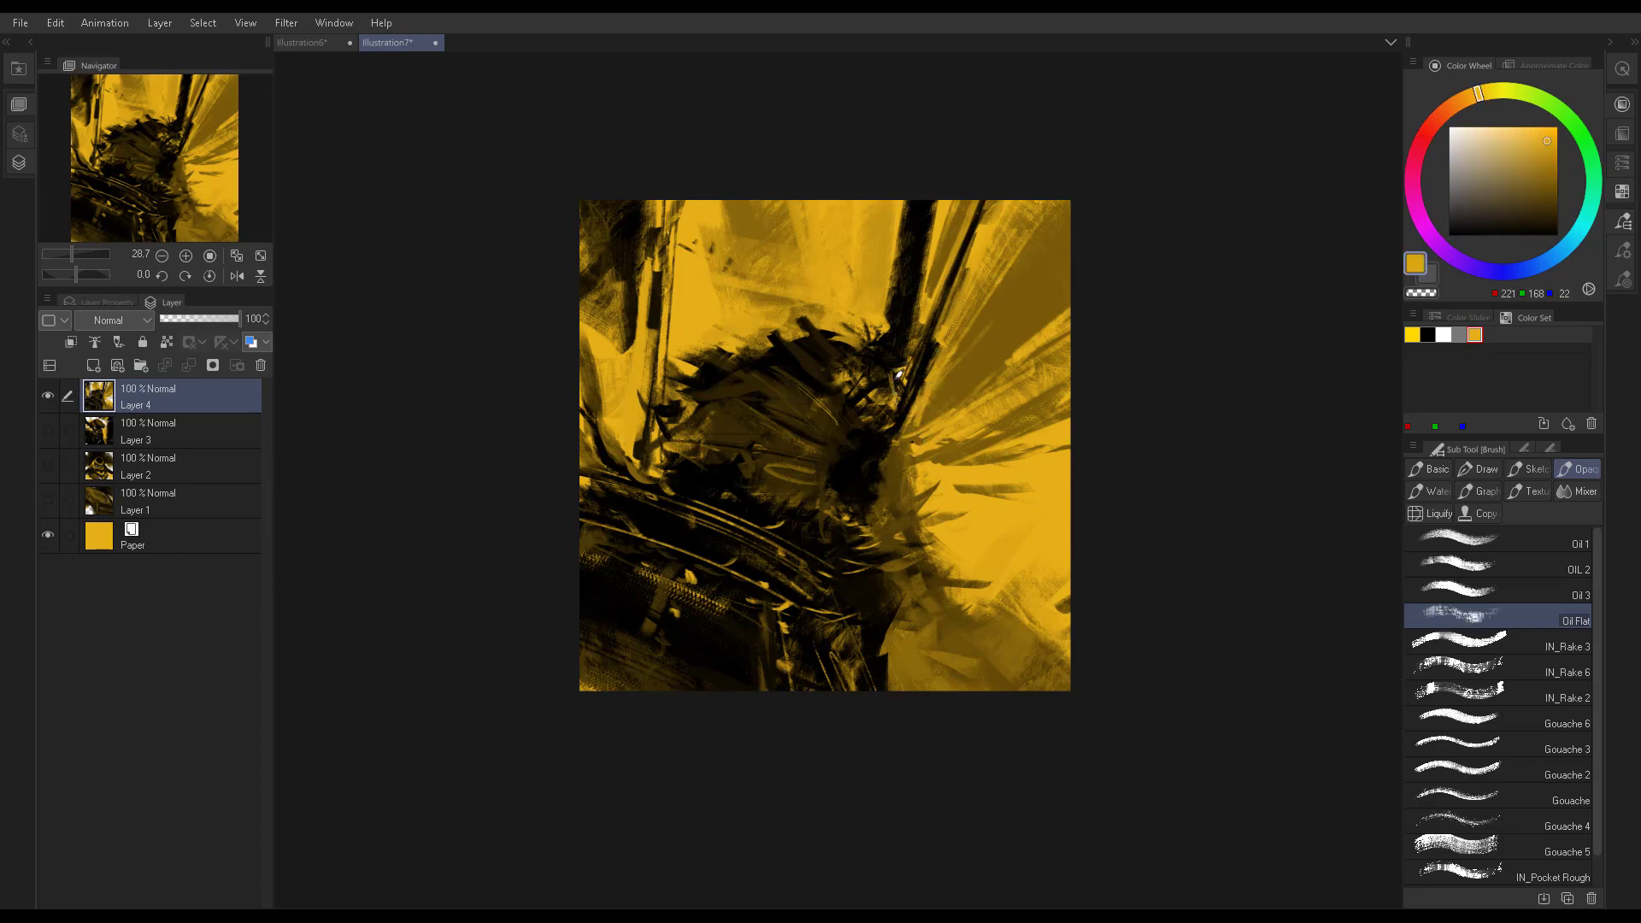
Sample black, dark yellow, near-black and a dark brown-yellow from the canvas
left_click(922, 383, "alt")
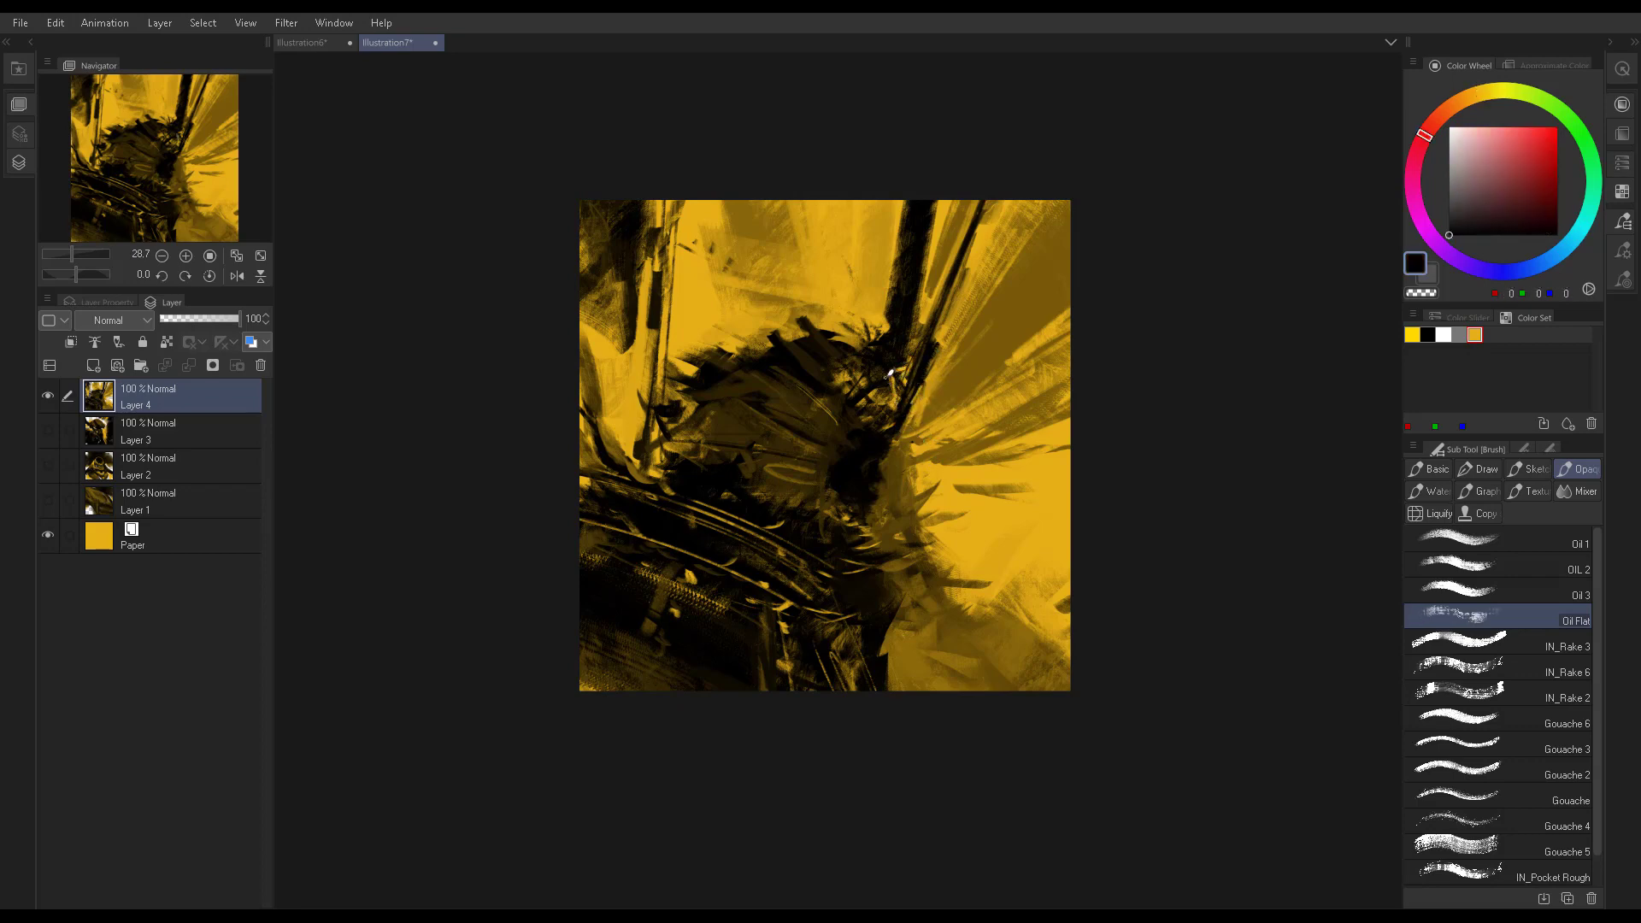
left_click(828, 342, "alt")
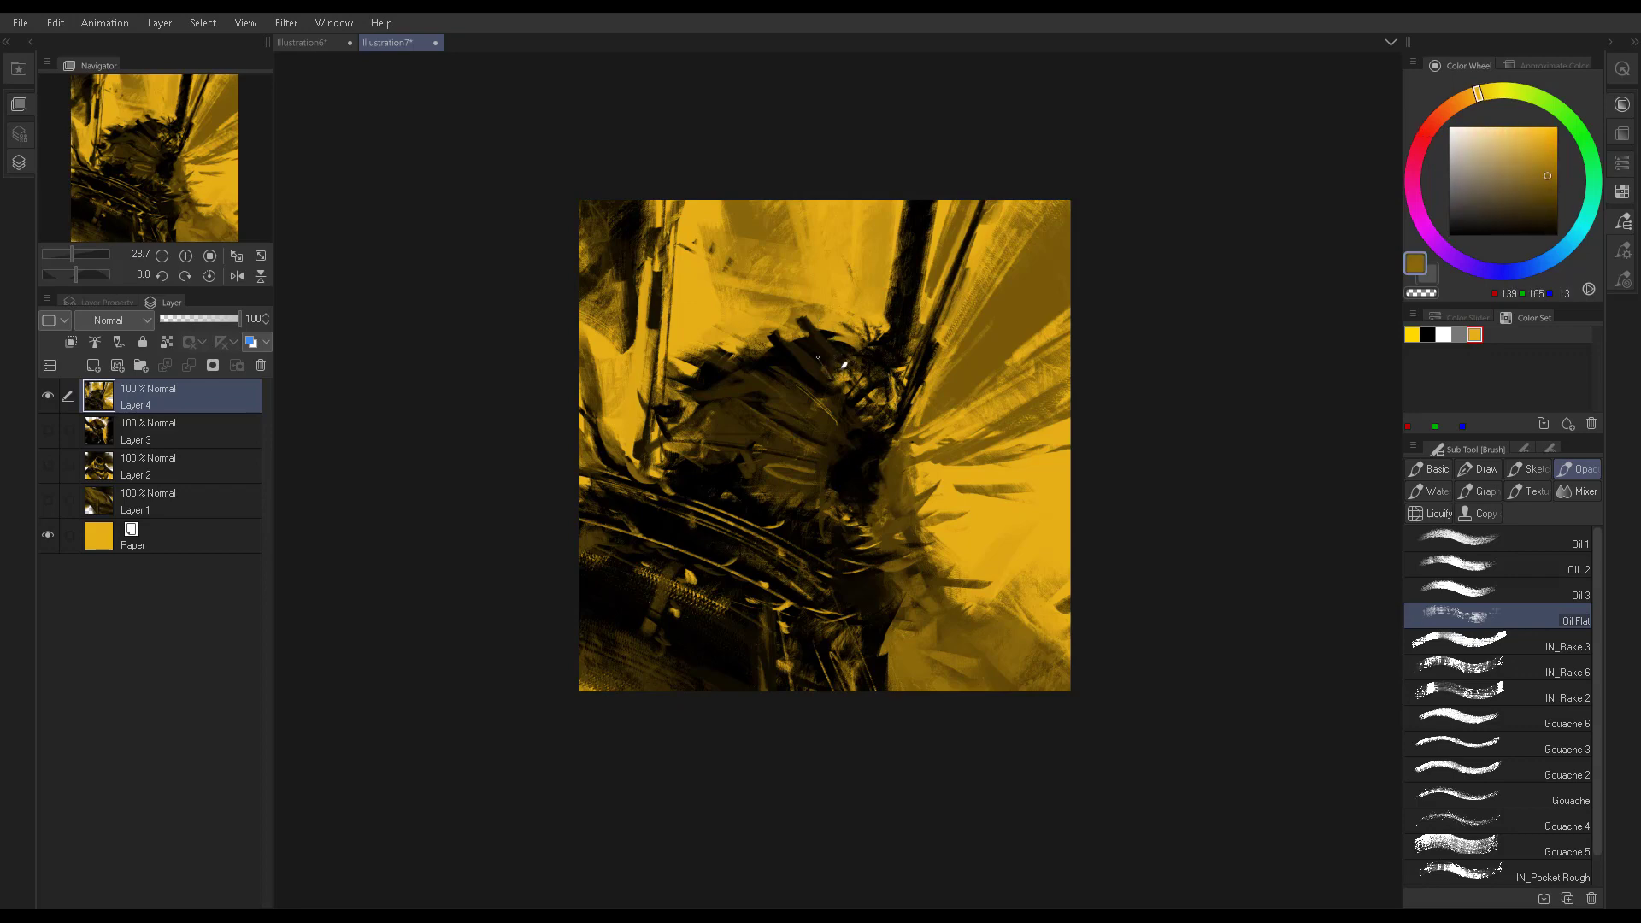
left_click(818, 357, "alt")
left_click(740, 460, "alt")
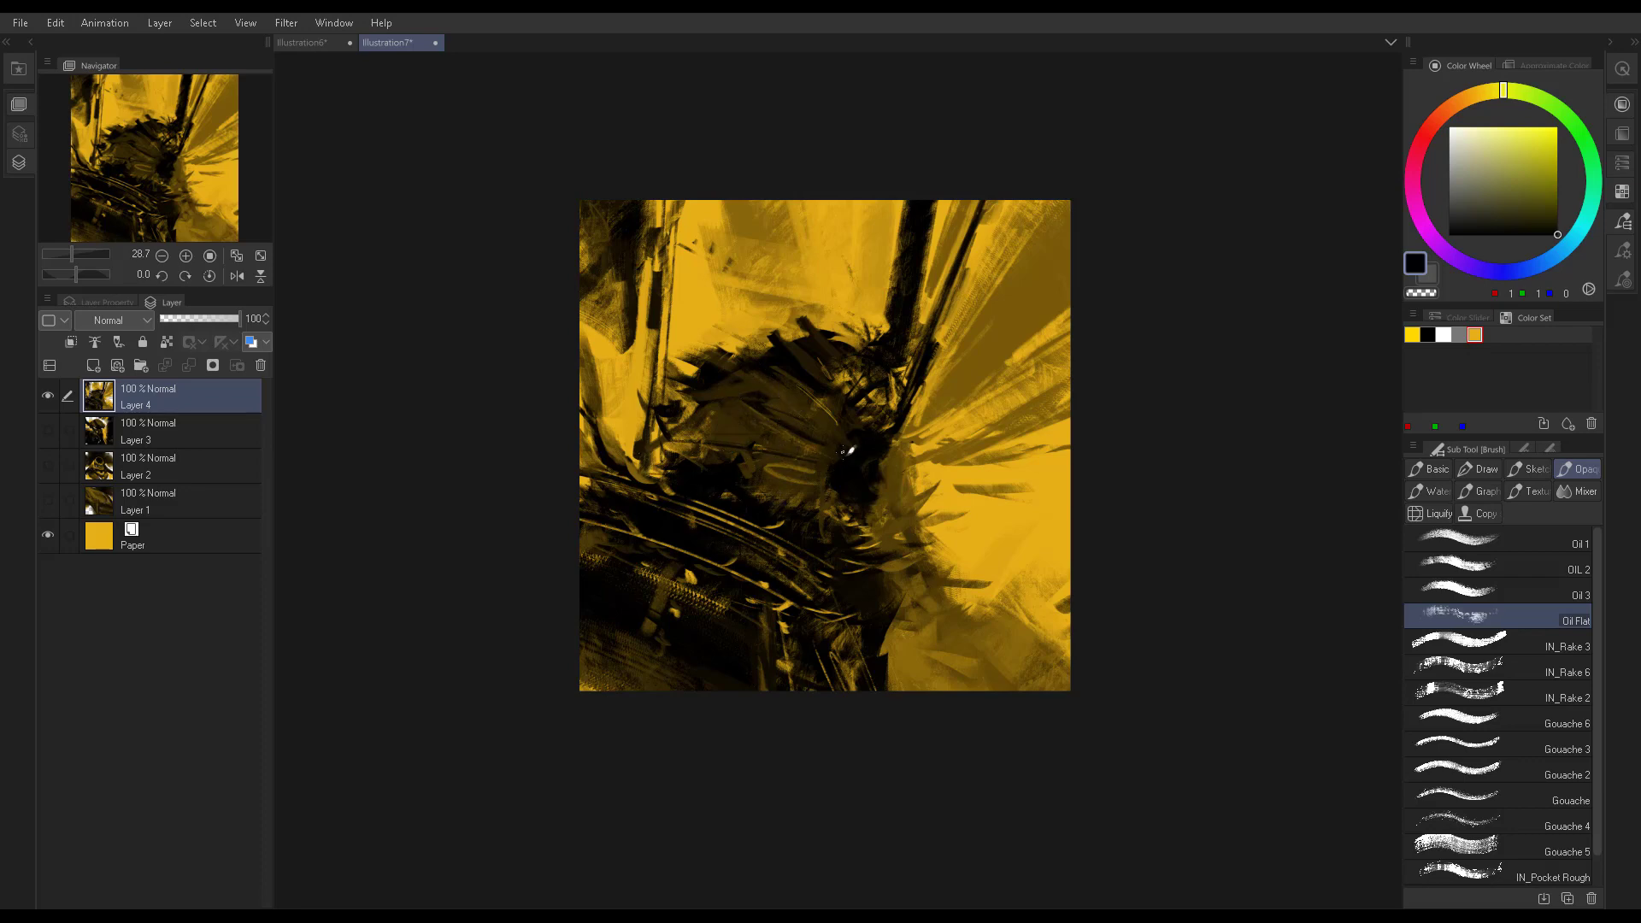
left_click(834, 419, "alt")
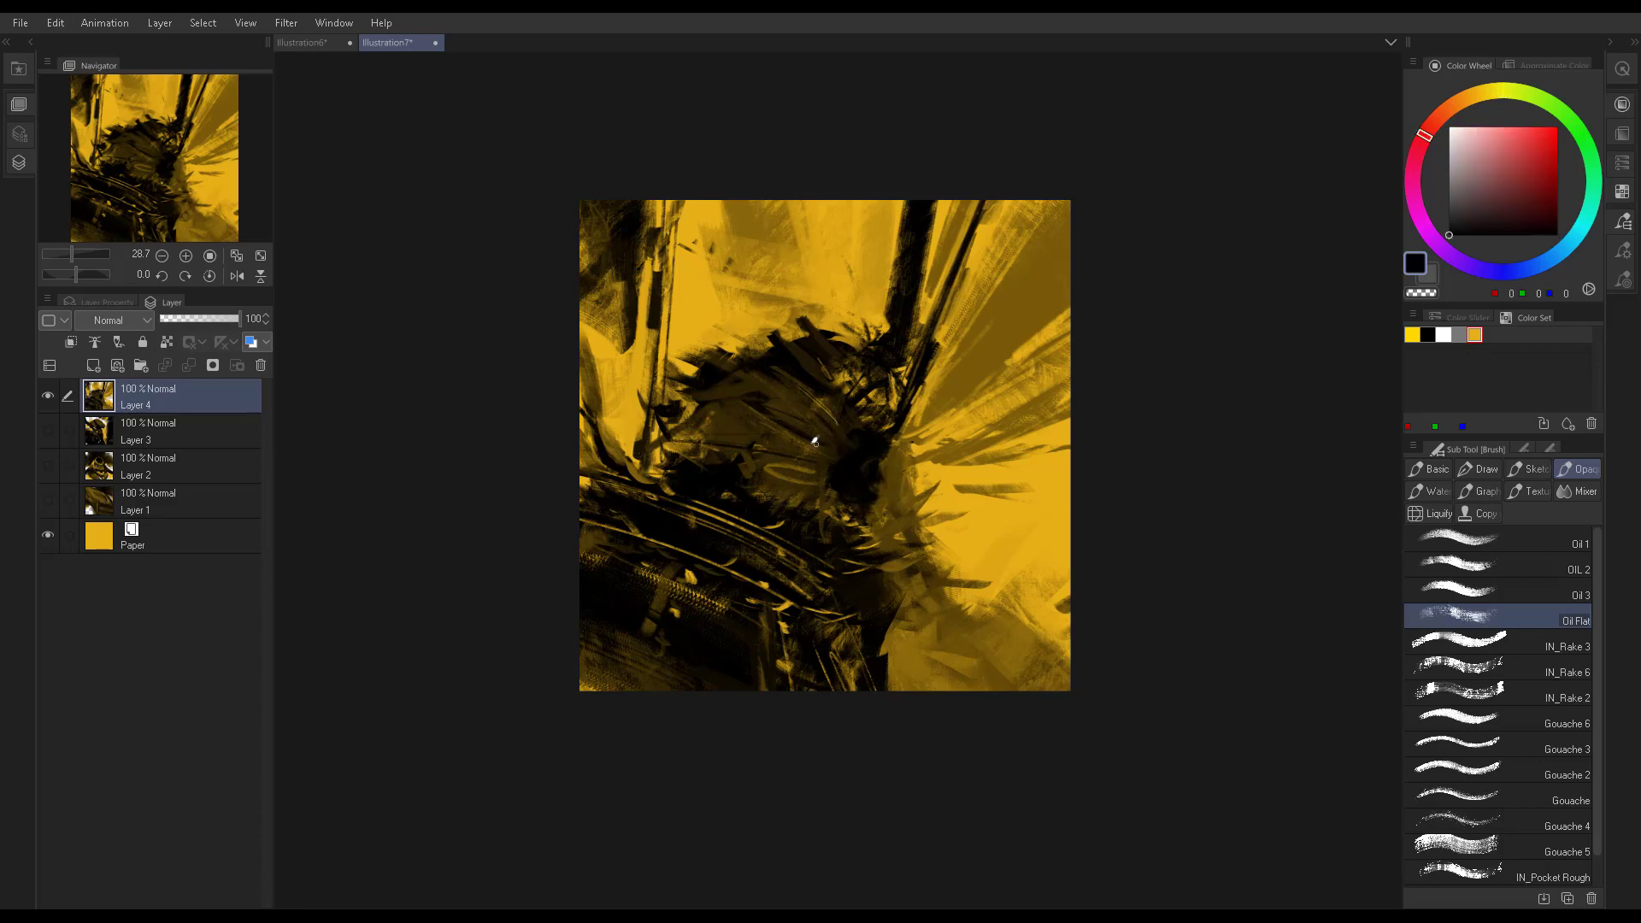
left_click(772, 482, "alt")
Paint near-black strokes over the black blob and the bright lower-left mesh
left_click_drag(732, 477, 694, 466)
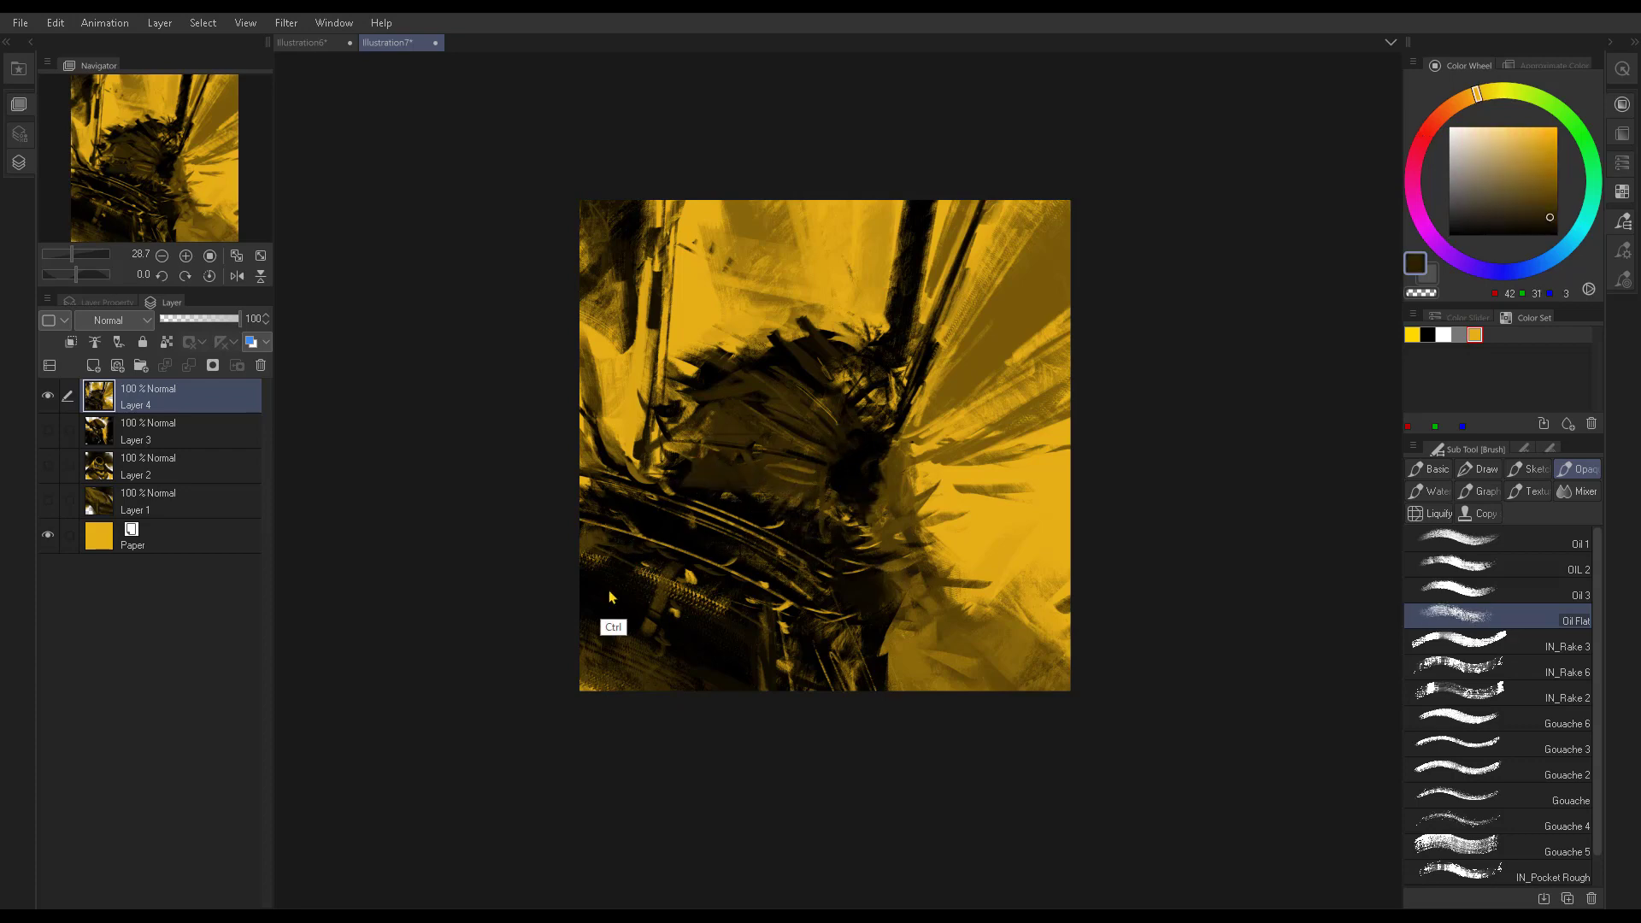
left_click_drag(598, 585, 787, 678)
left_click(676, 655, "alt")
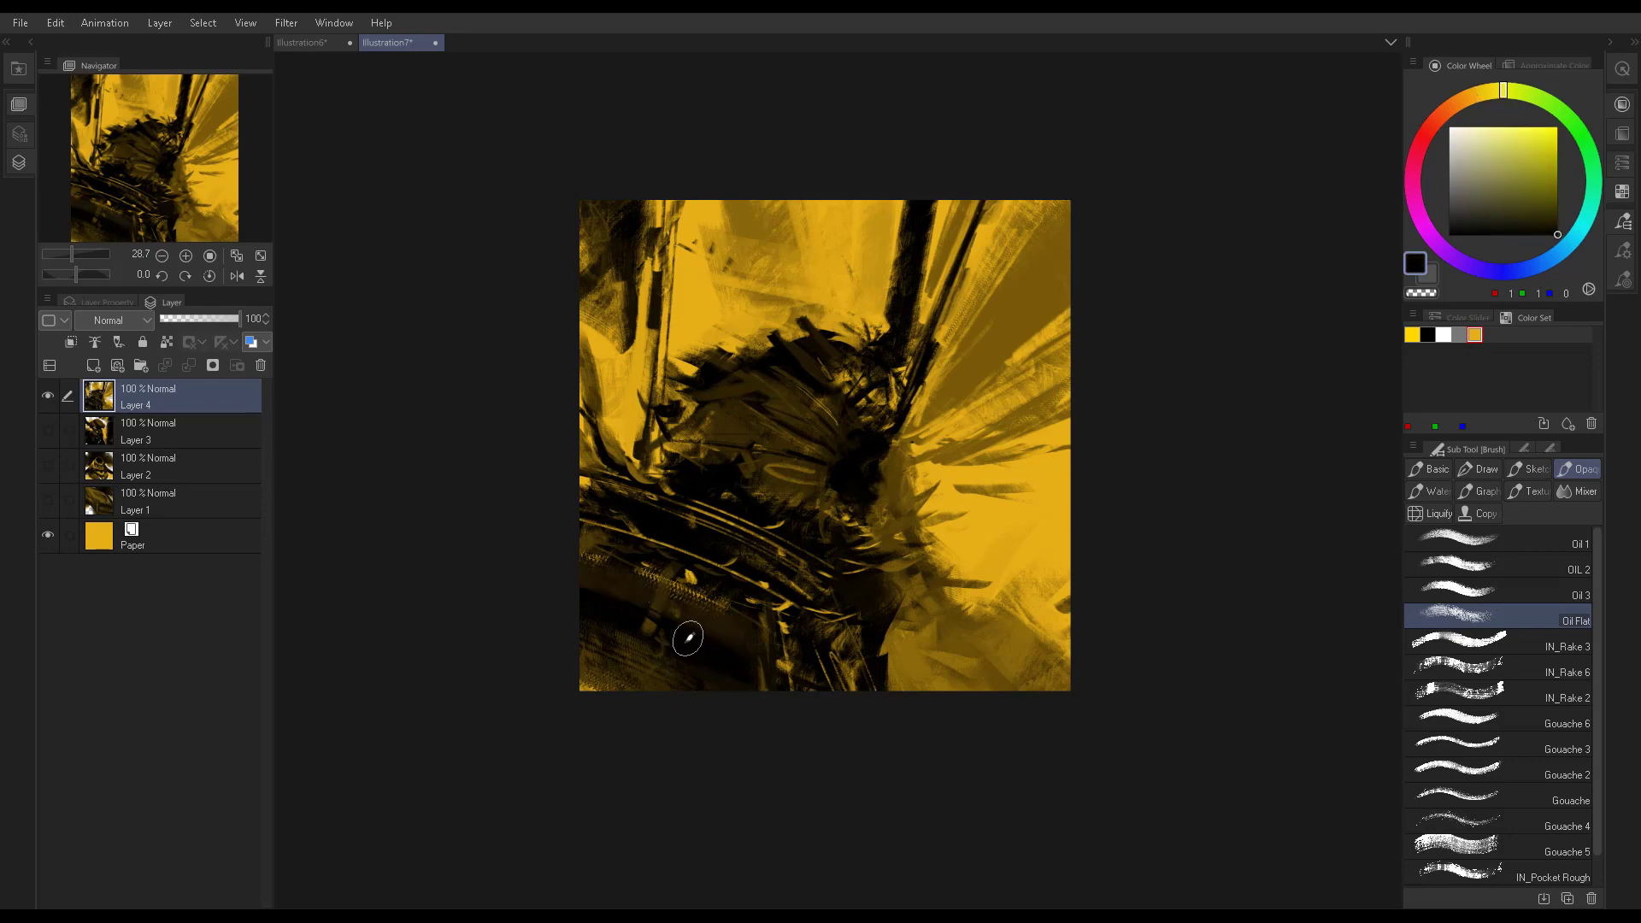
left_click_drag(559, 555, 745, 659)
left_click_drag(498, 536, 721, 634)
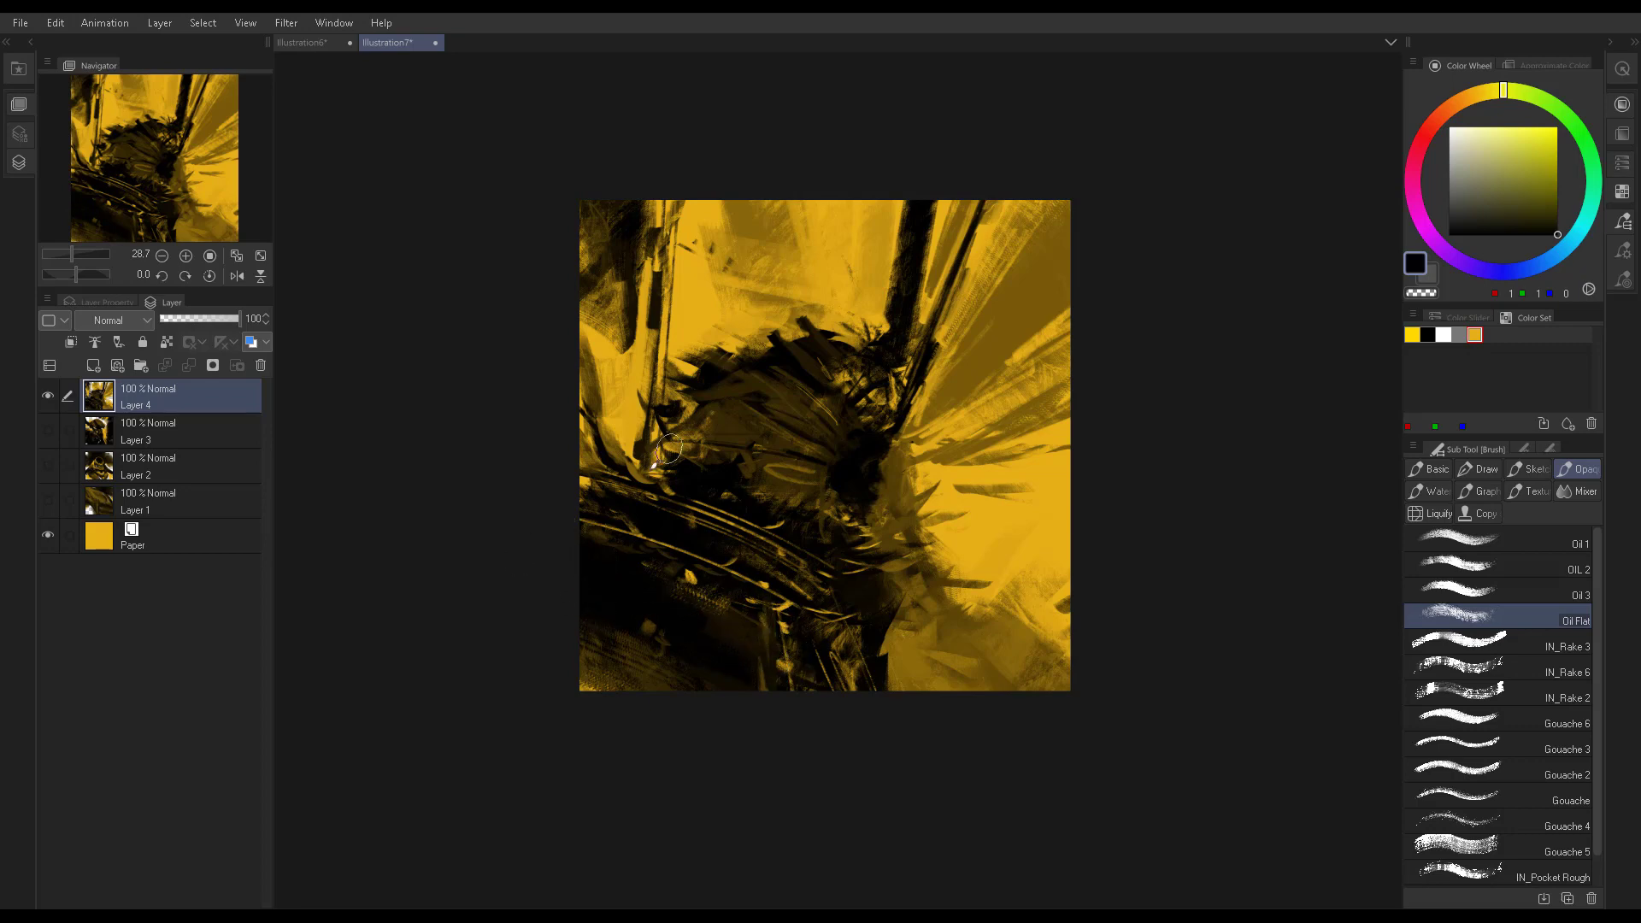
Eyedrop dark browns, near-black, the mustard background and a muted dark yellow
left_click(689, 584, "alt")
left_click(684, 584, "alt")
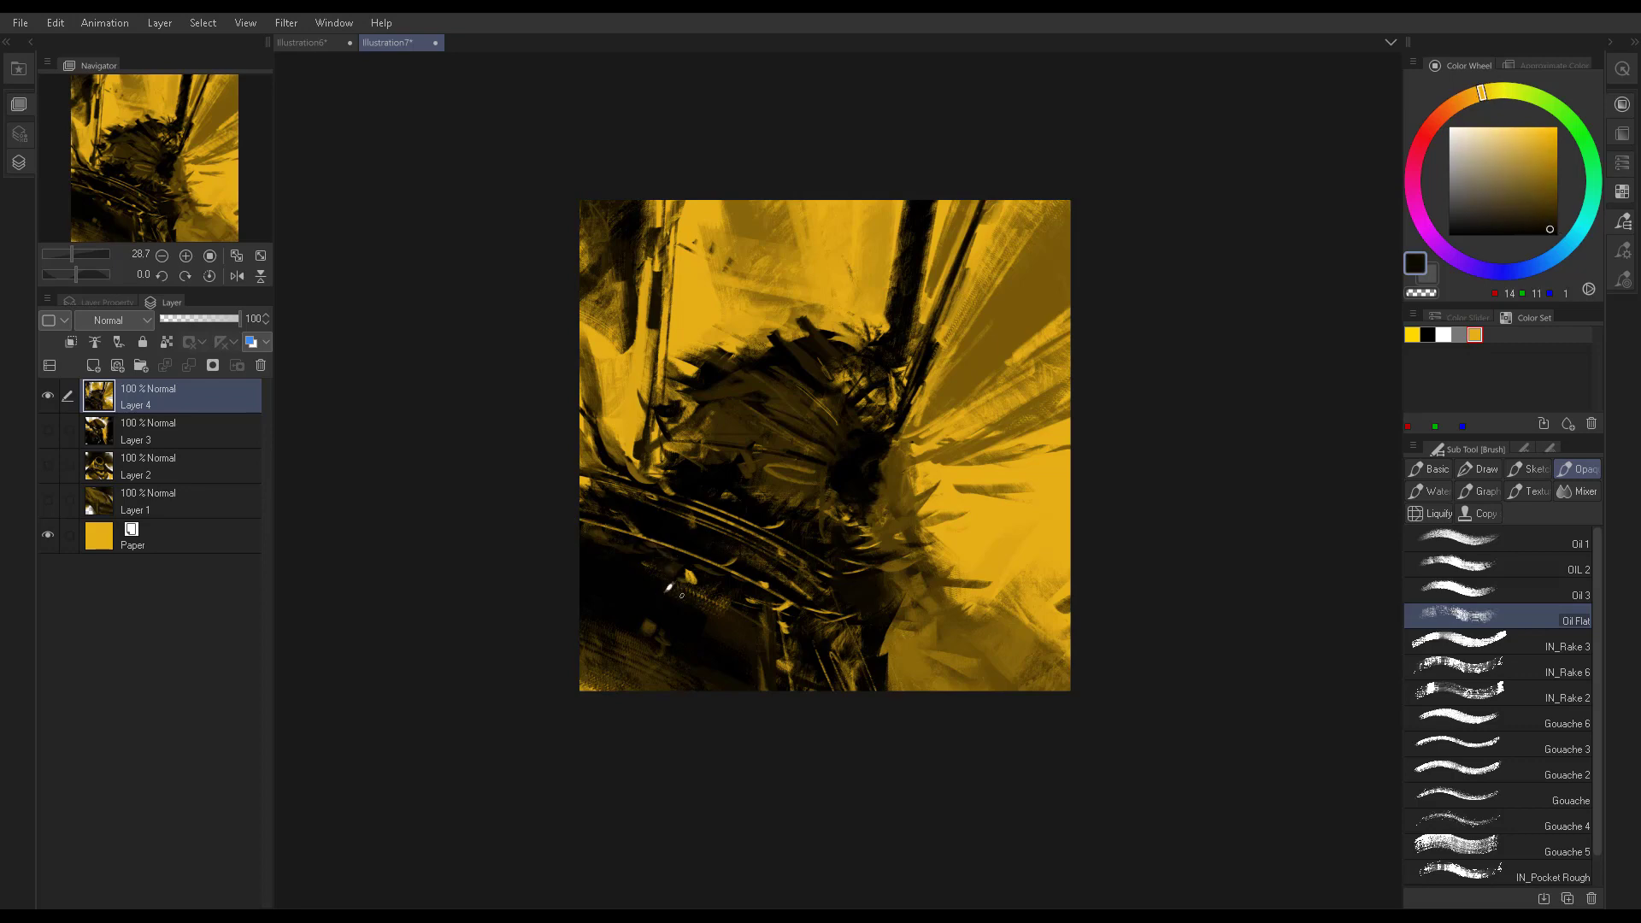
left_click(612, 630, "alt")
left_click(865, 614, "alt")
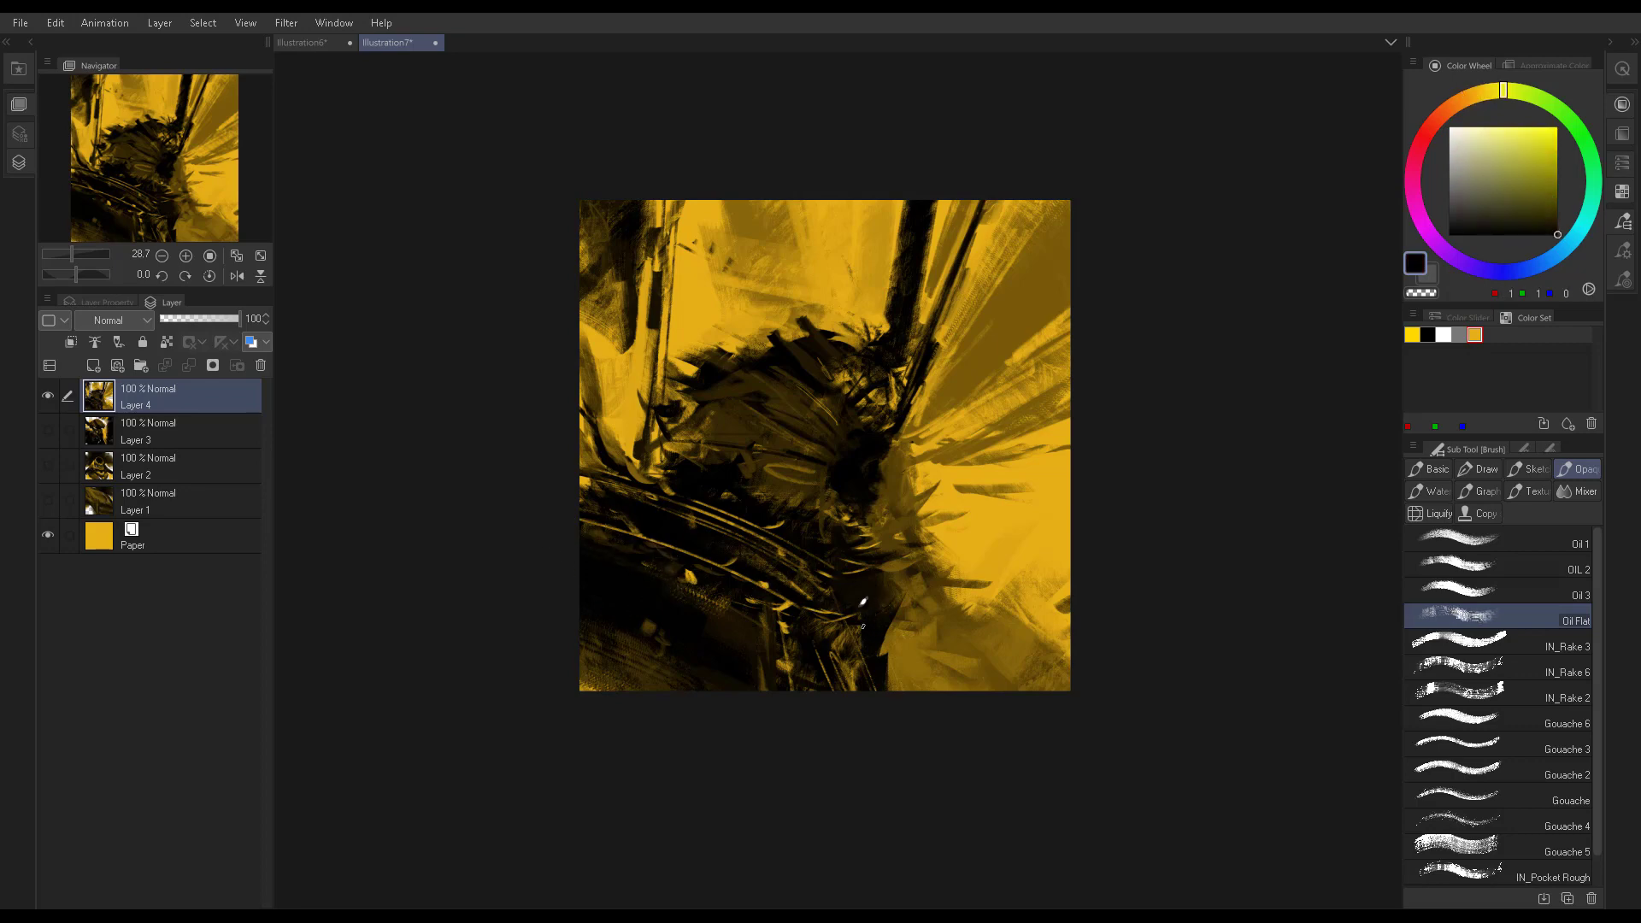
left_click(869, 617, "alt")
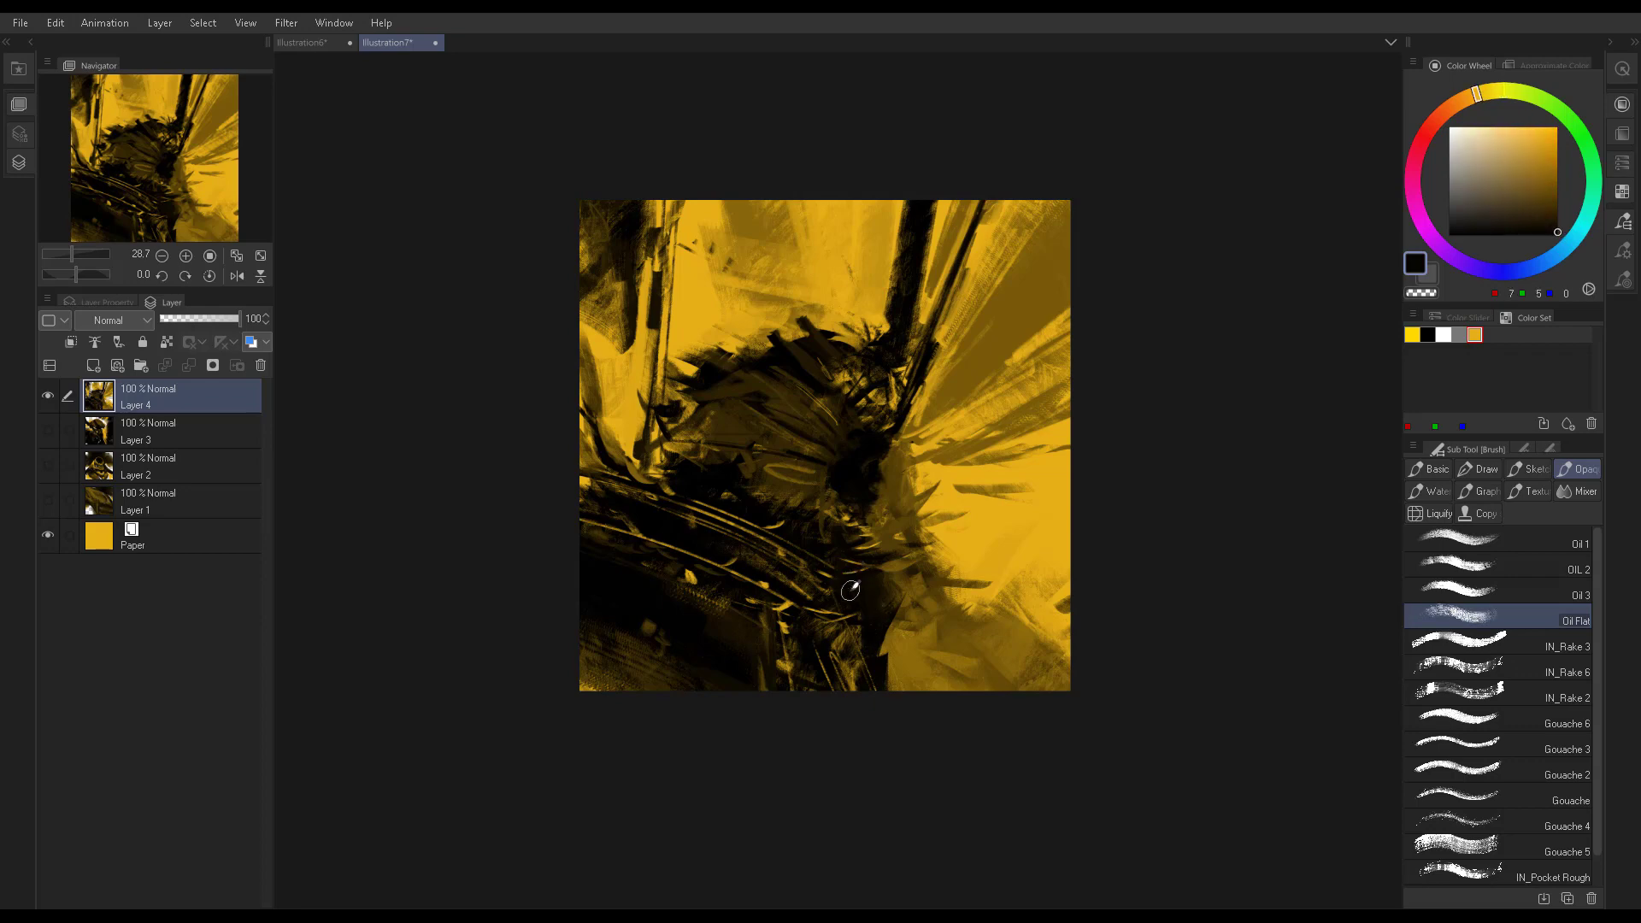
left_click(876, 624, "alt")
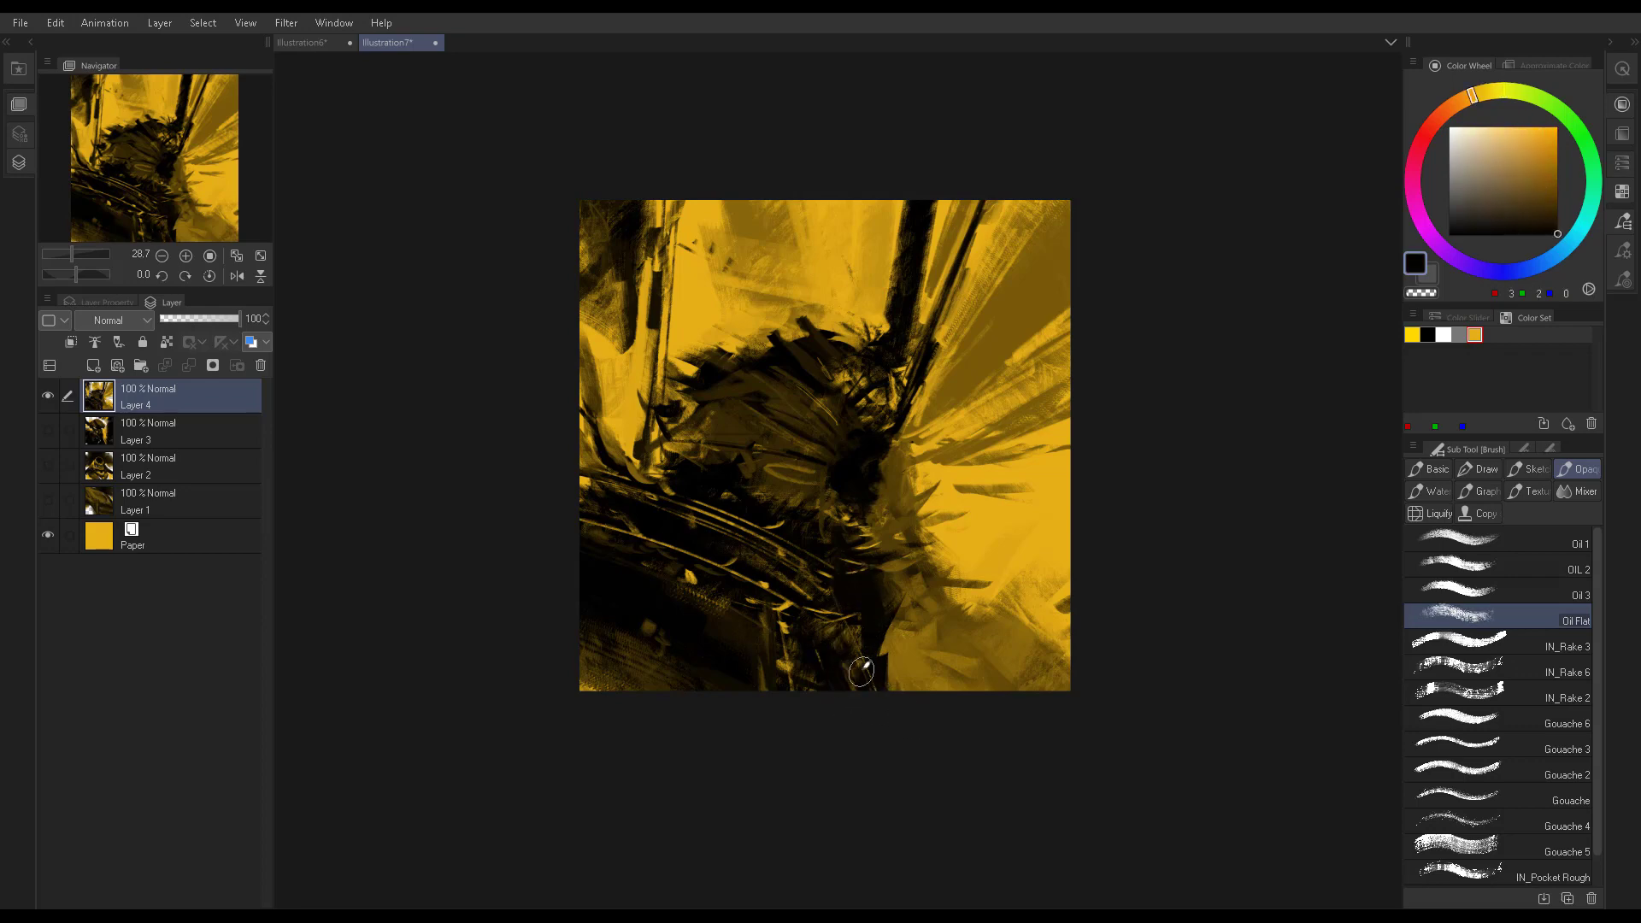
left_click(653, 394, "alt")
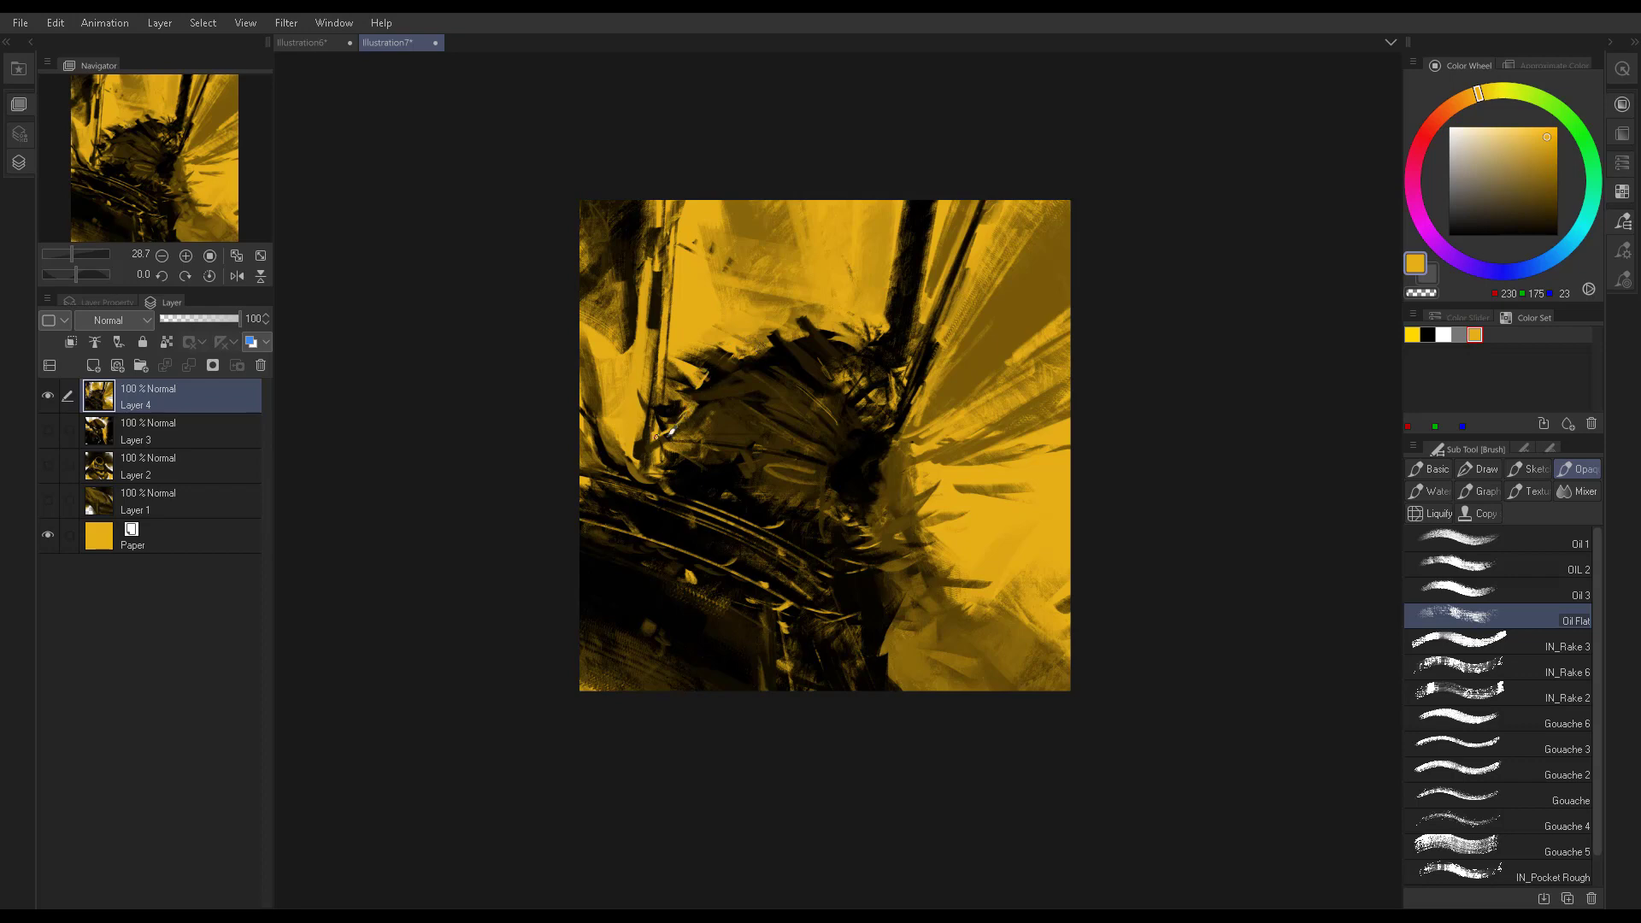
left_click(669, 433, "alt")
left_click(742, 432, "alt")
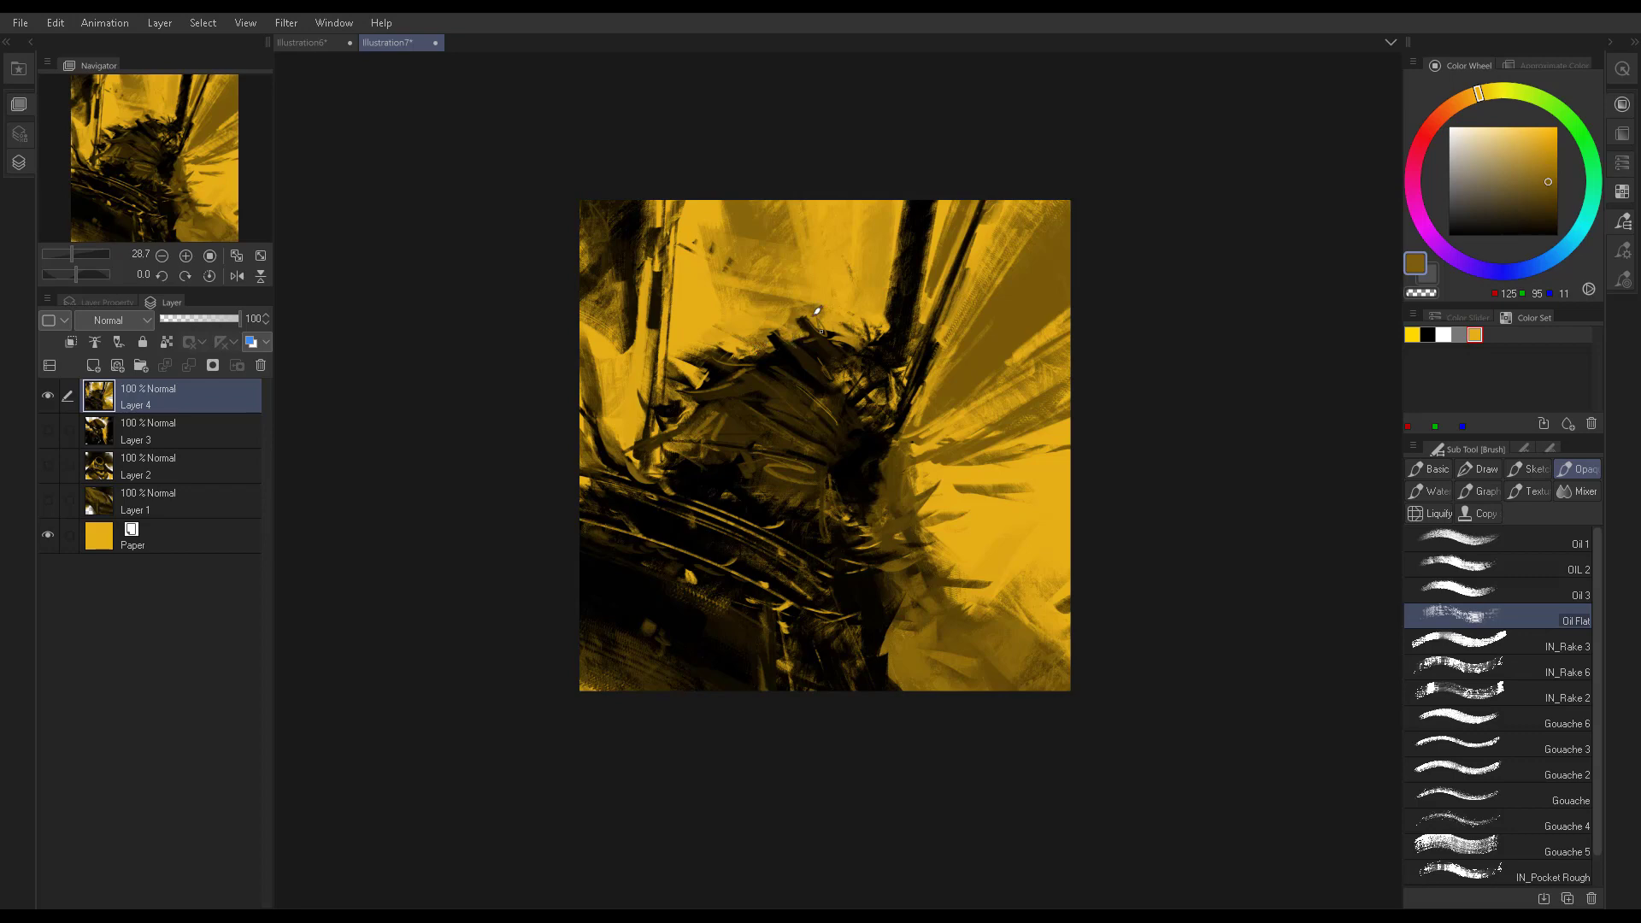
Sample near-black from the painting and paint a dark stroke at the helmet top
left_click(799, 329, "alt")
left_click(827, 335, "alt")
left_click(778, 349, "alt")
left_click(780, 318, "alt")
left_click_drag(796, 346, 795, 293)
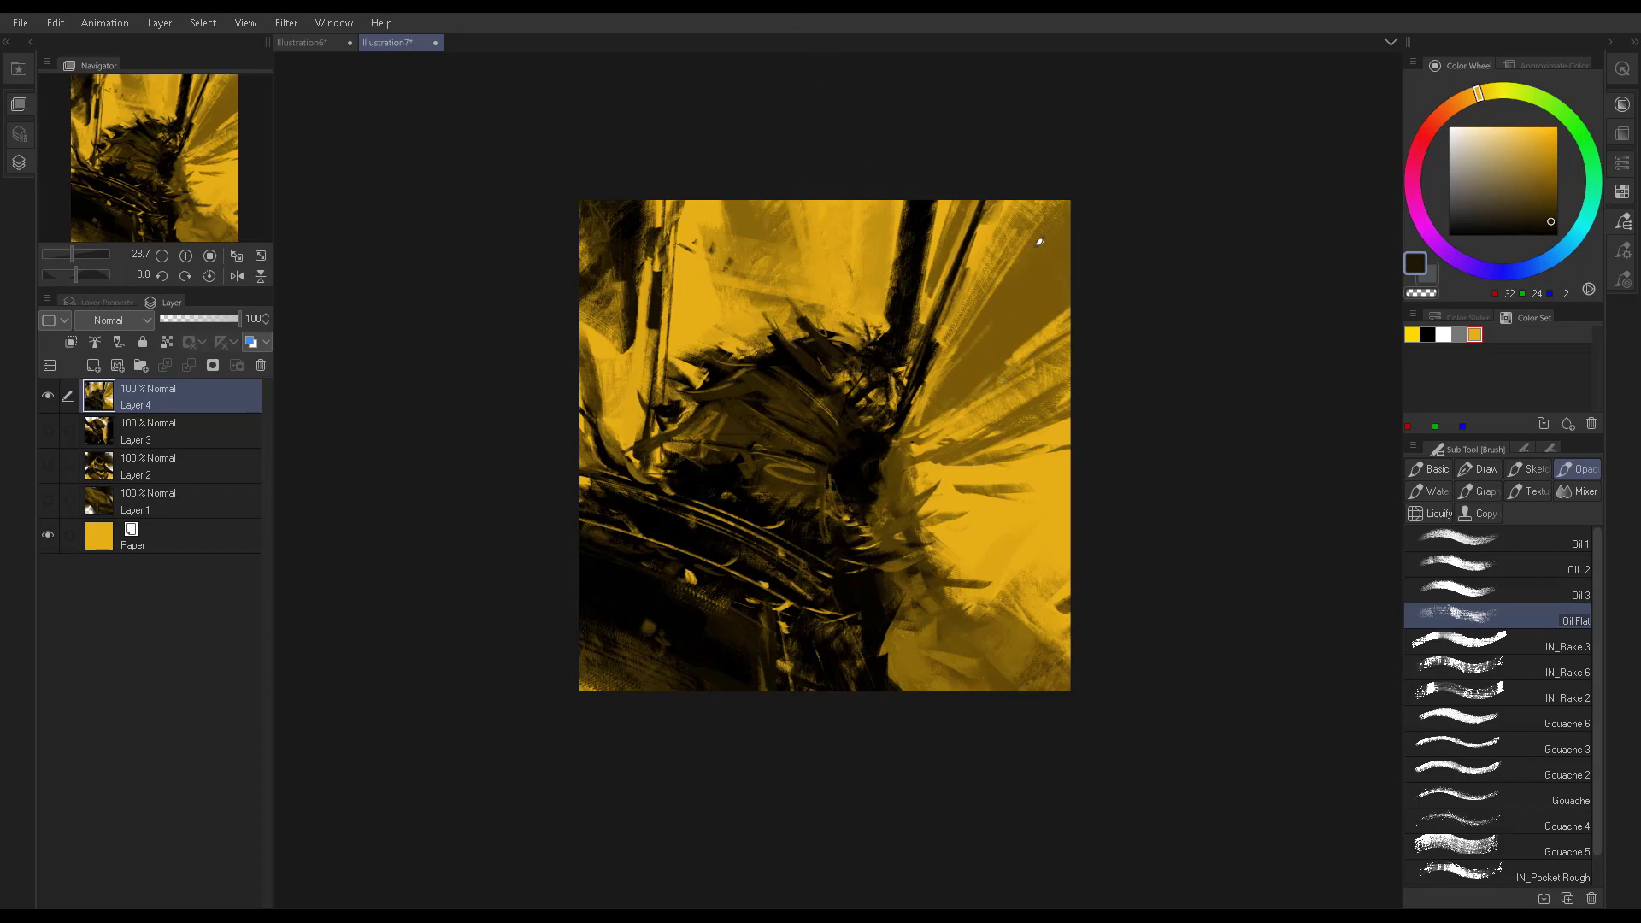
Re-sample mustard, darker yellows, dark brown and near-black from the painting
left_click(971, 552, "alt")
left_click(889, 470, "alt")
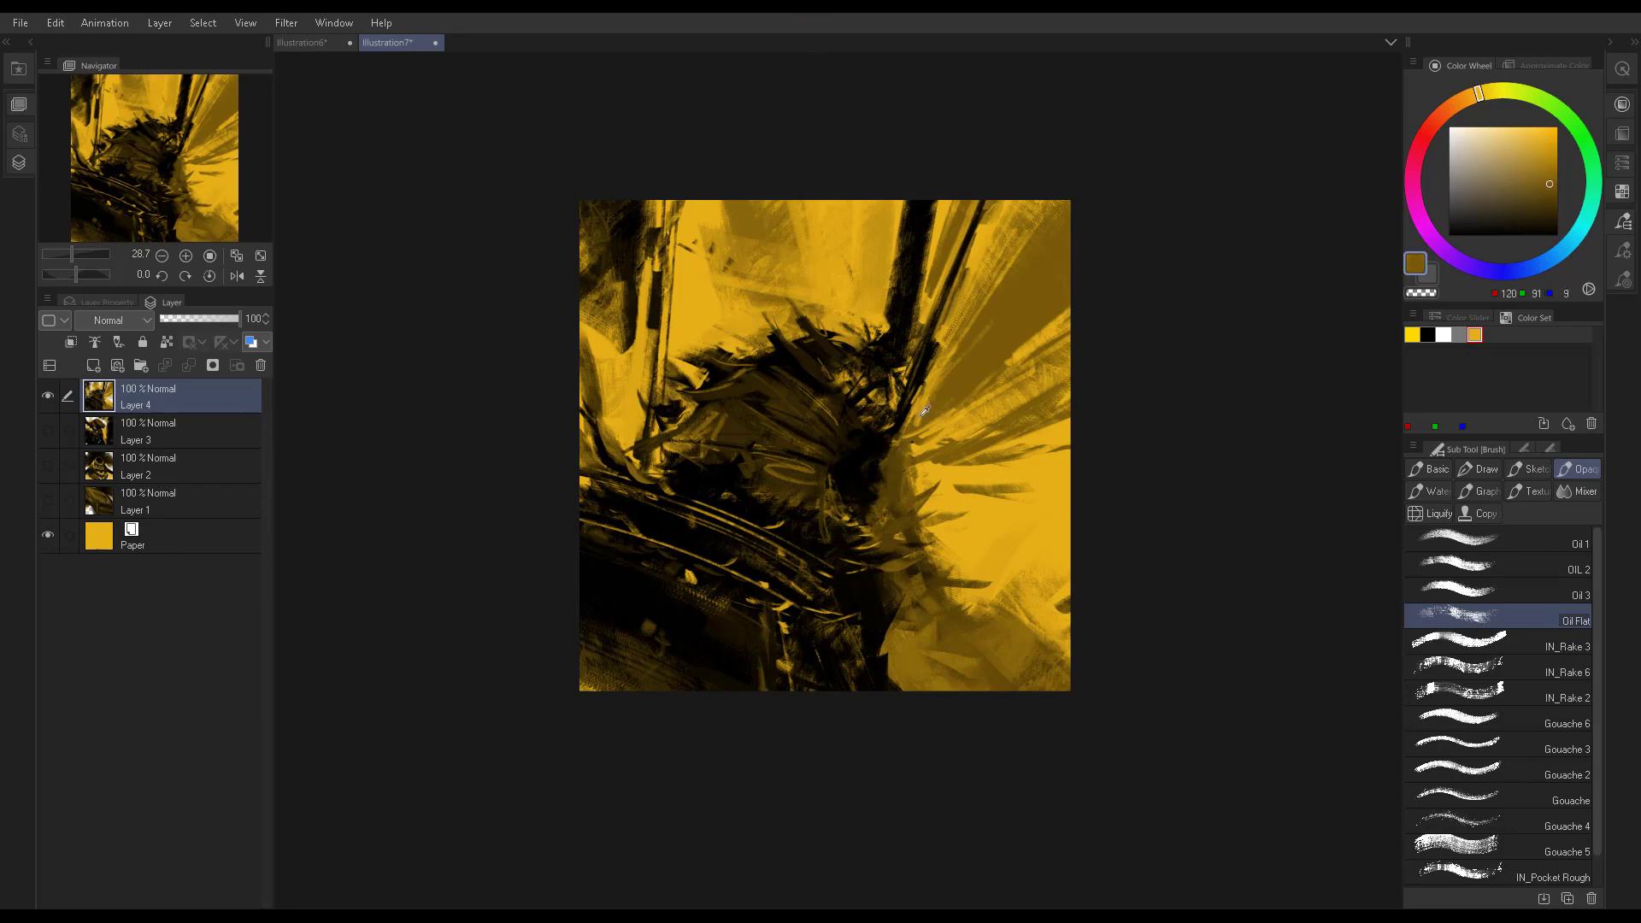
left_click(884, 455, "alt")
left_click(889, 431, "alt")
left_click(887, 427, "alt")
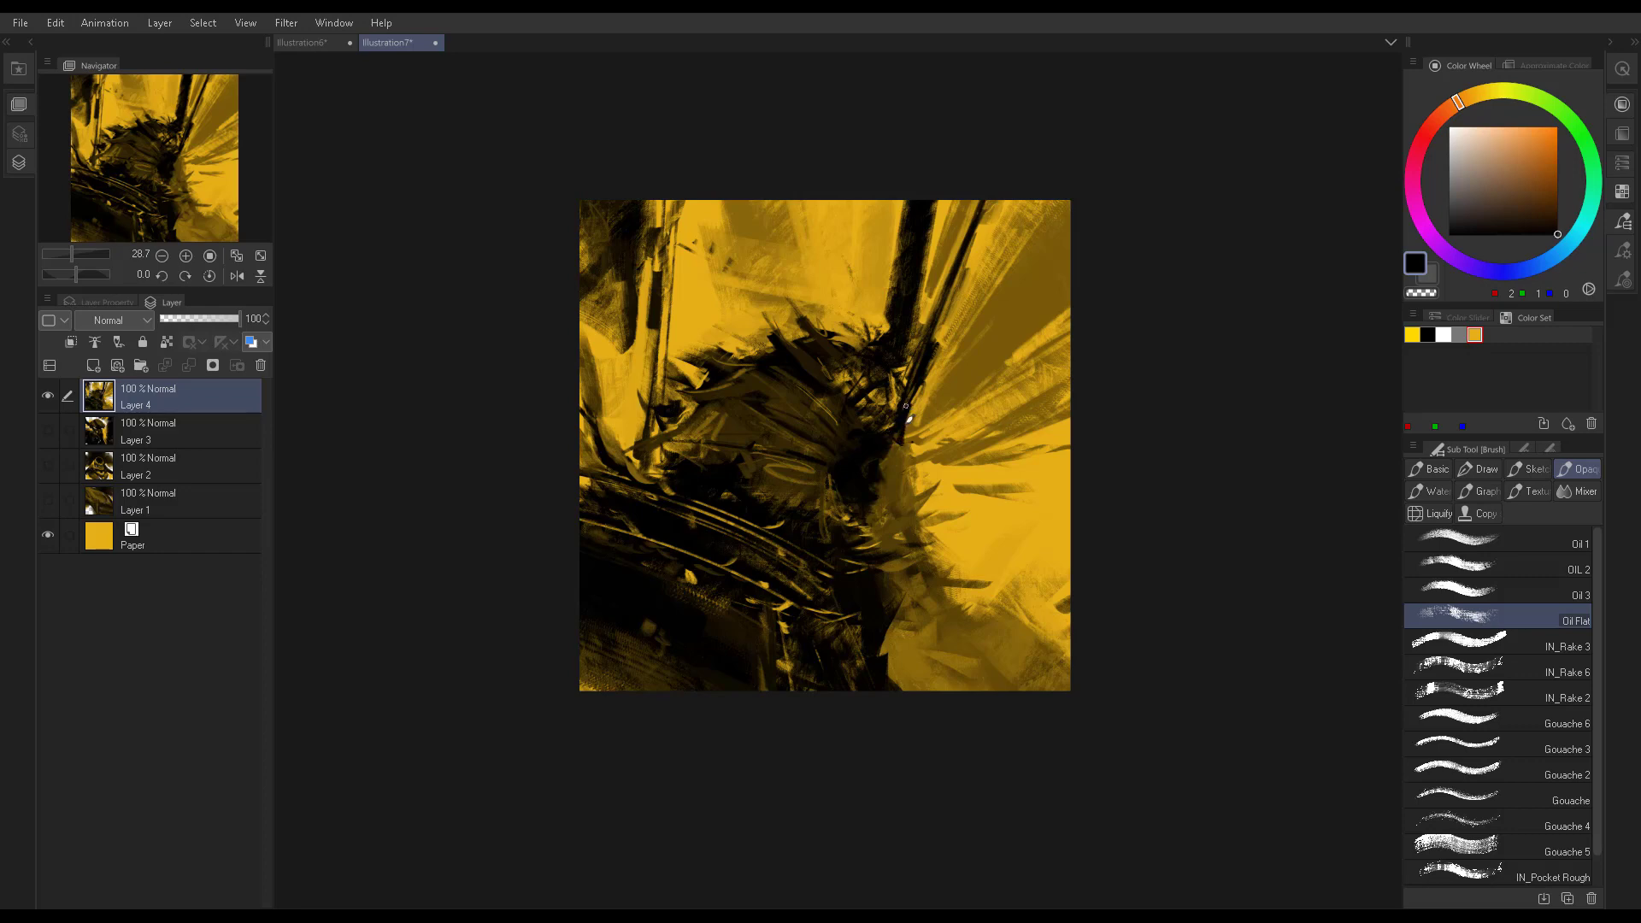
left_click(915, 407, "alt")
left_click(911, 375, "alt")
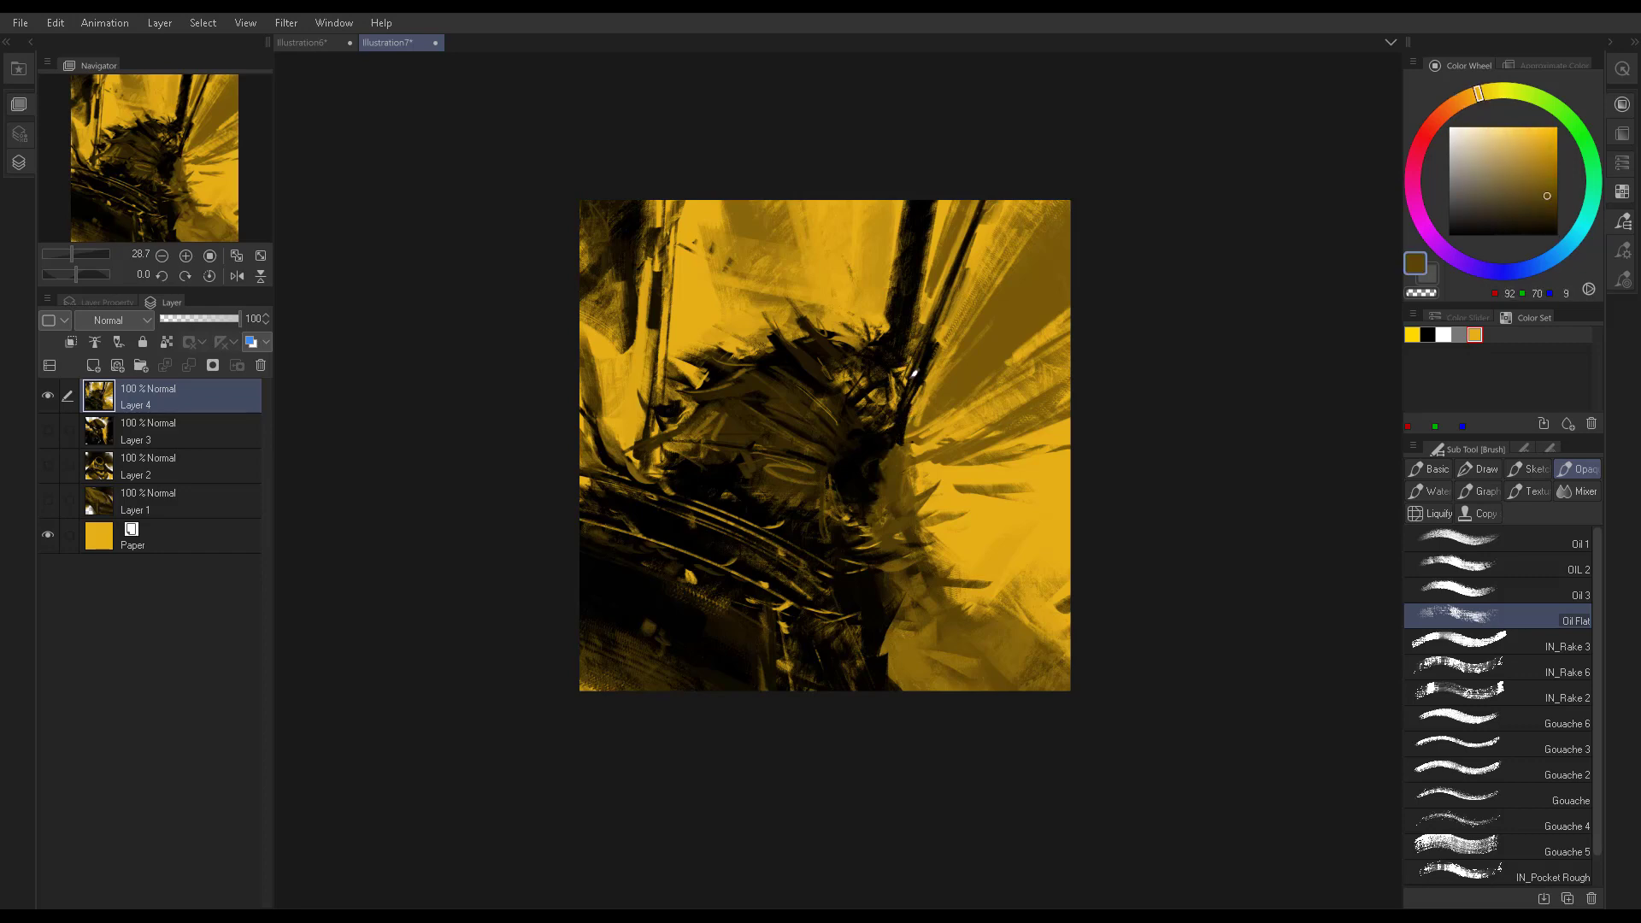
Sample bright mustard, yellow-orange, dark brown and near-black around the helmet
left_click(918, 420, "alt")
left_click(913, 392, "alt")
left_click(940, 349, "alt")
left_click(933, 359, "alt")
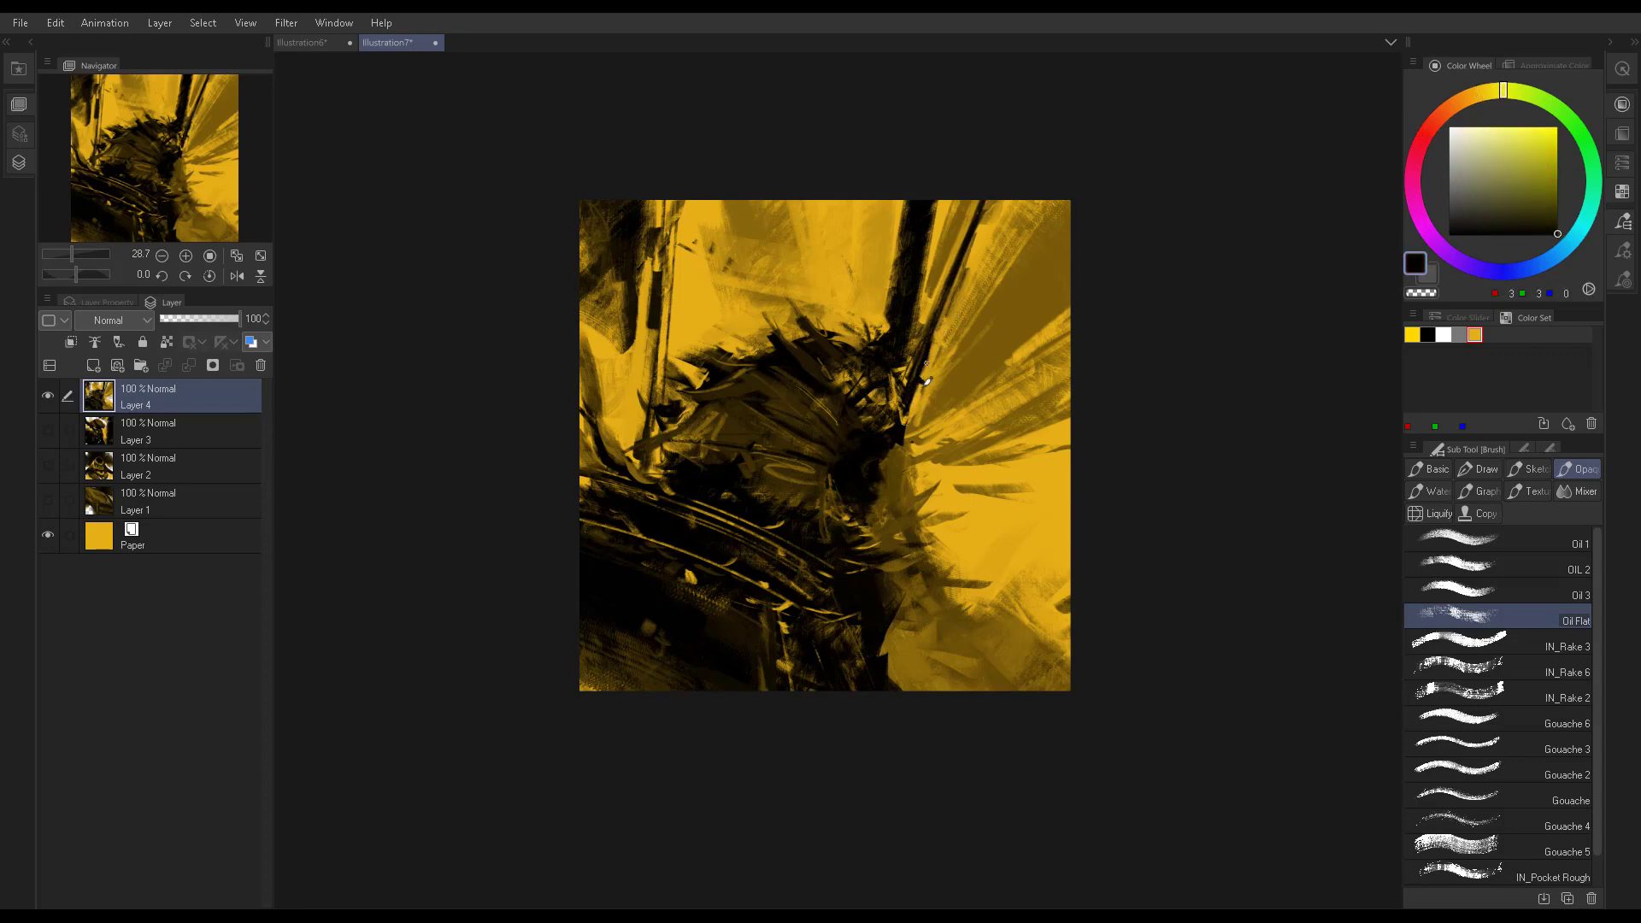
left_click(920, 395, "alt")
left_click(901, 440, "alt")
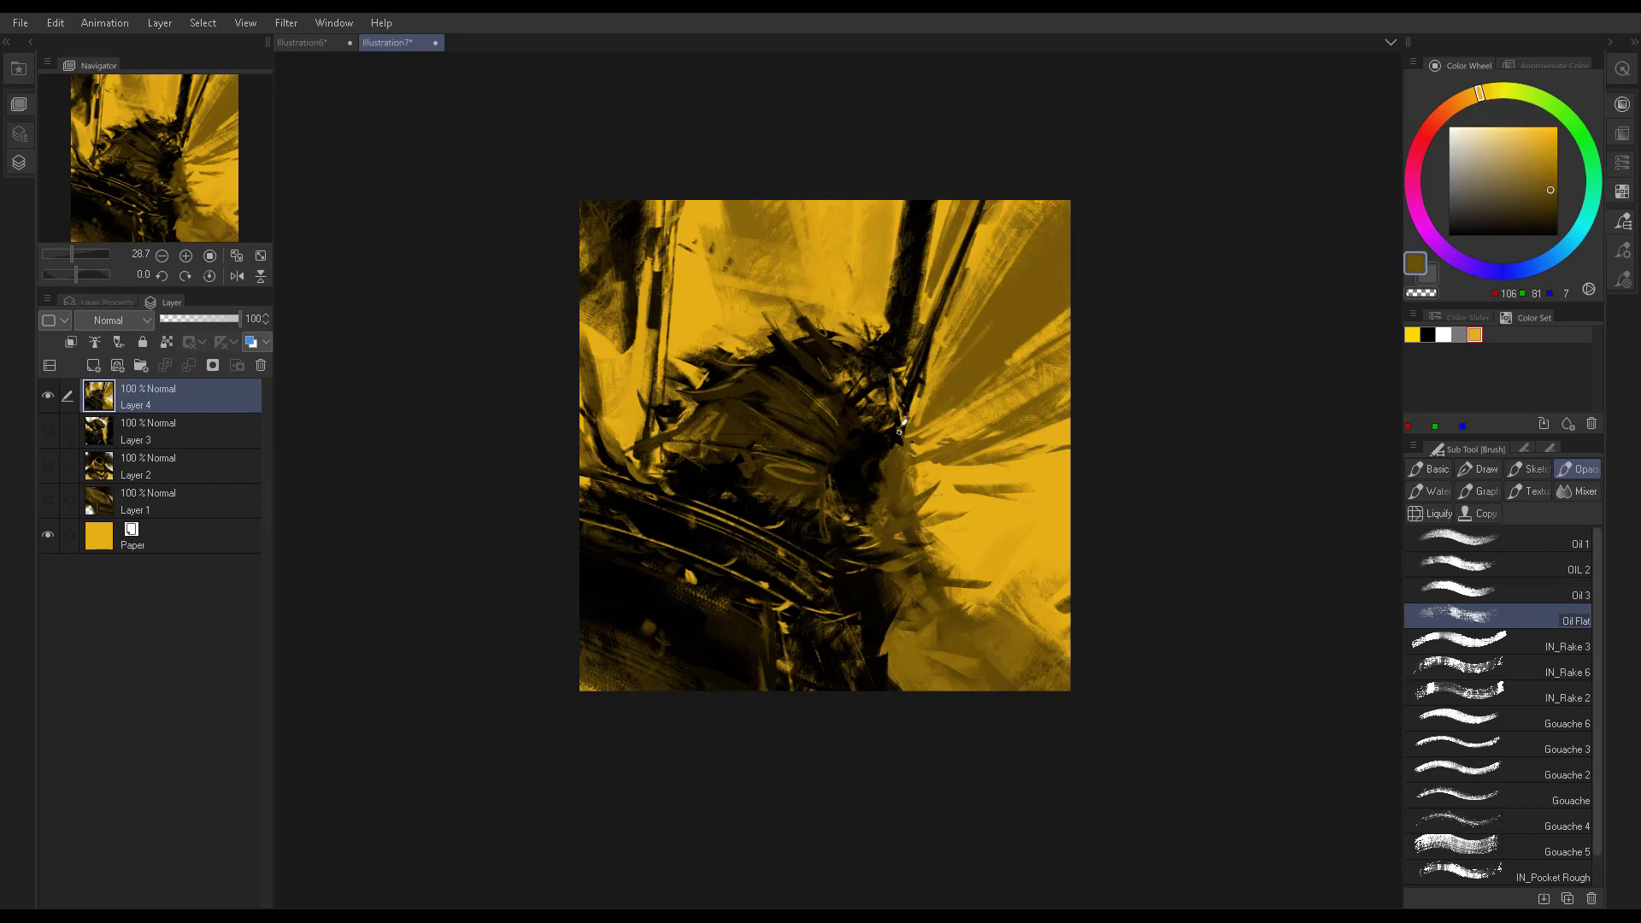
left_click(901, 434, "alt")
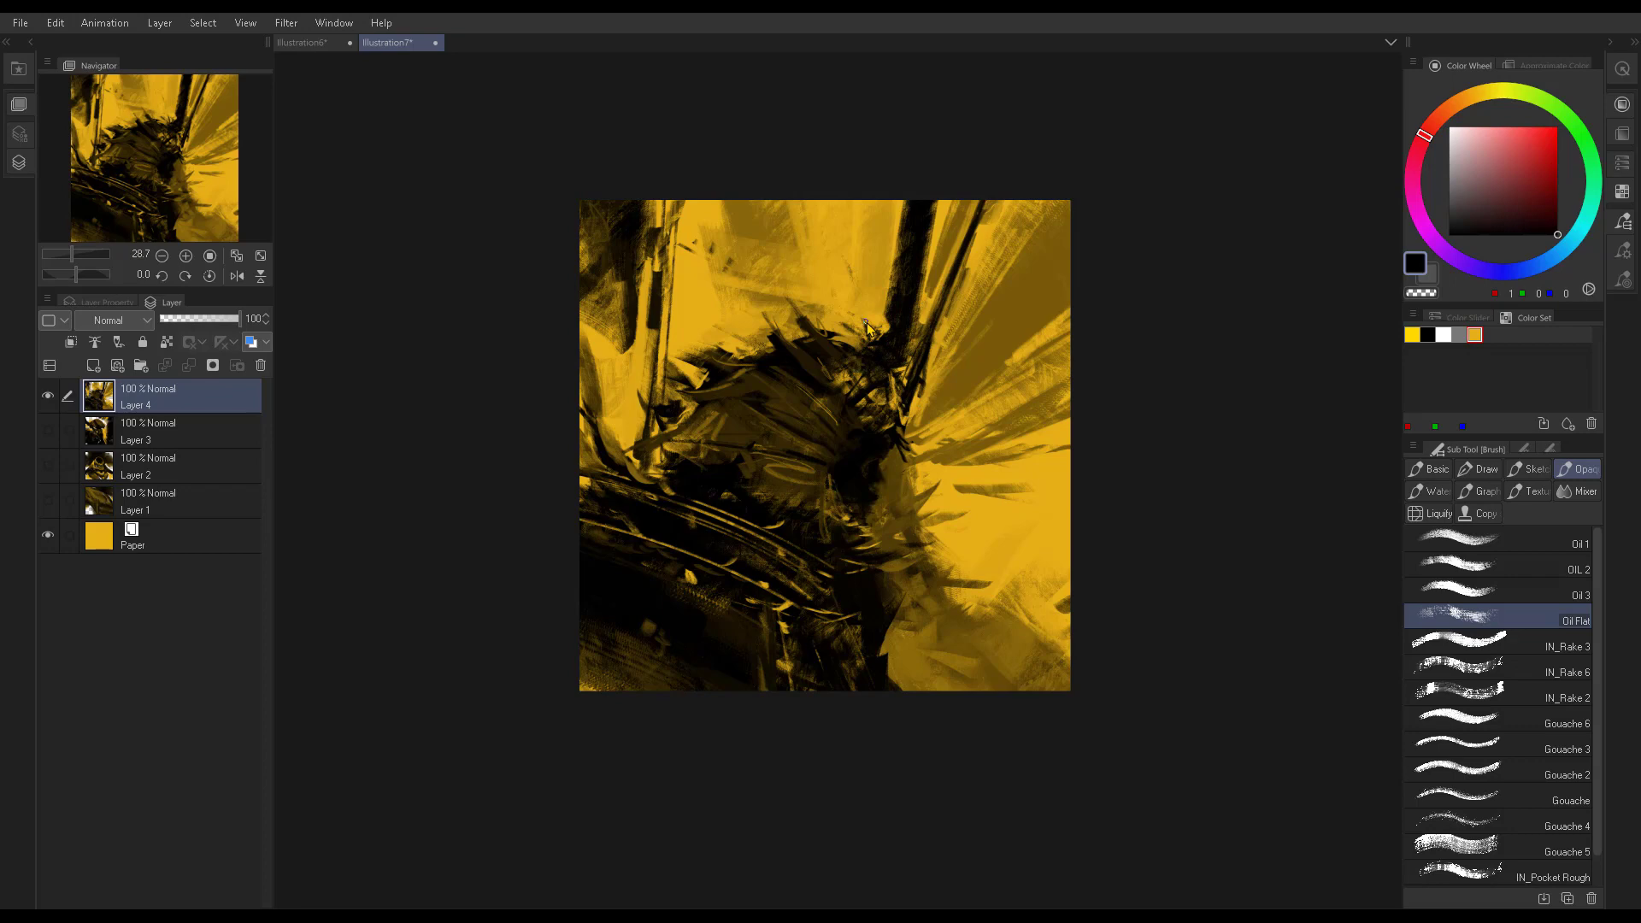
Mirror the painting horizontally and sample browns and blacks from the helmet
key("h")
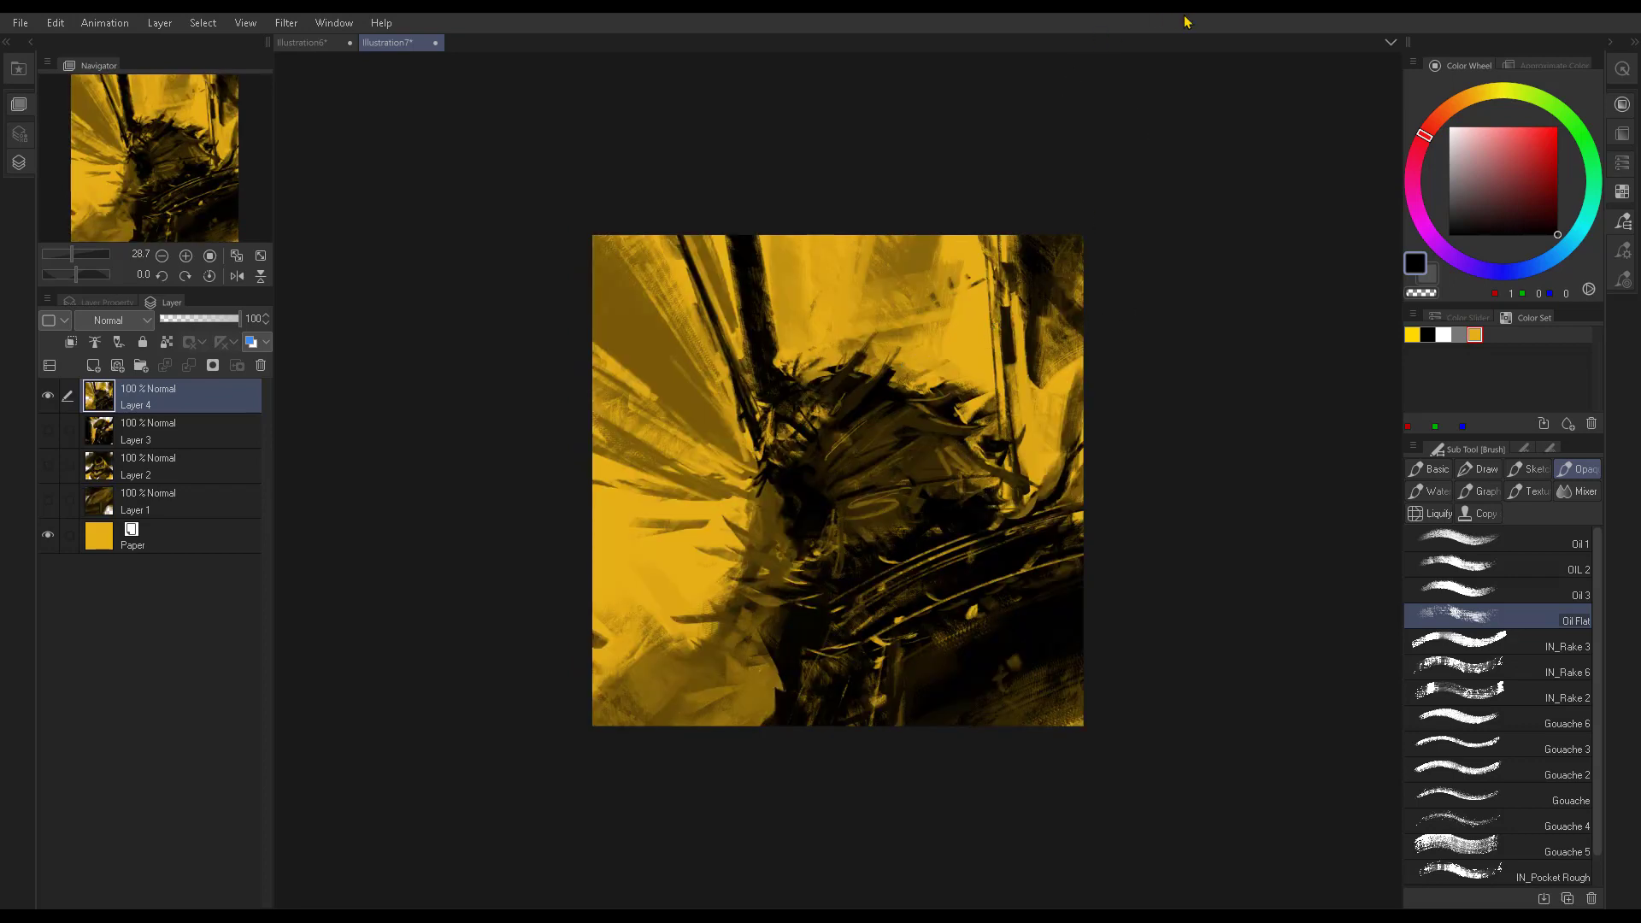
left_click(776, 456, "alt")
left_click(774, 459, "alt")
left_click(777, 457, "alt")
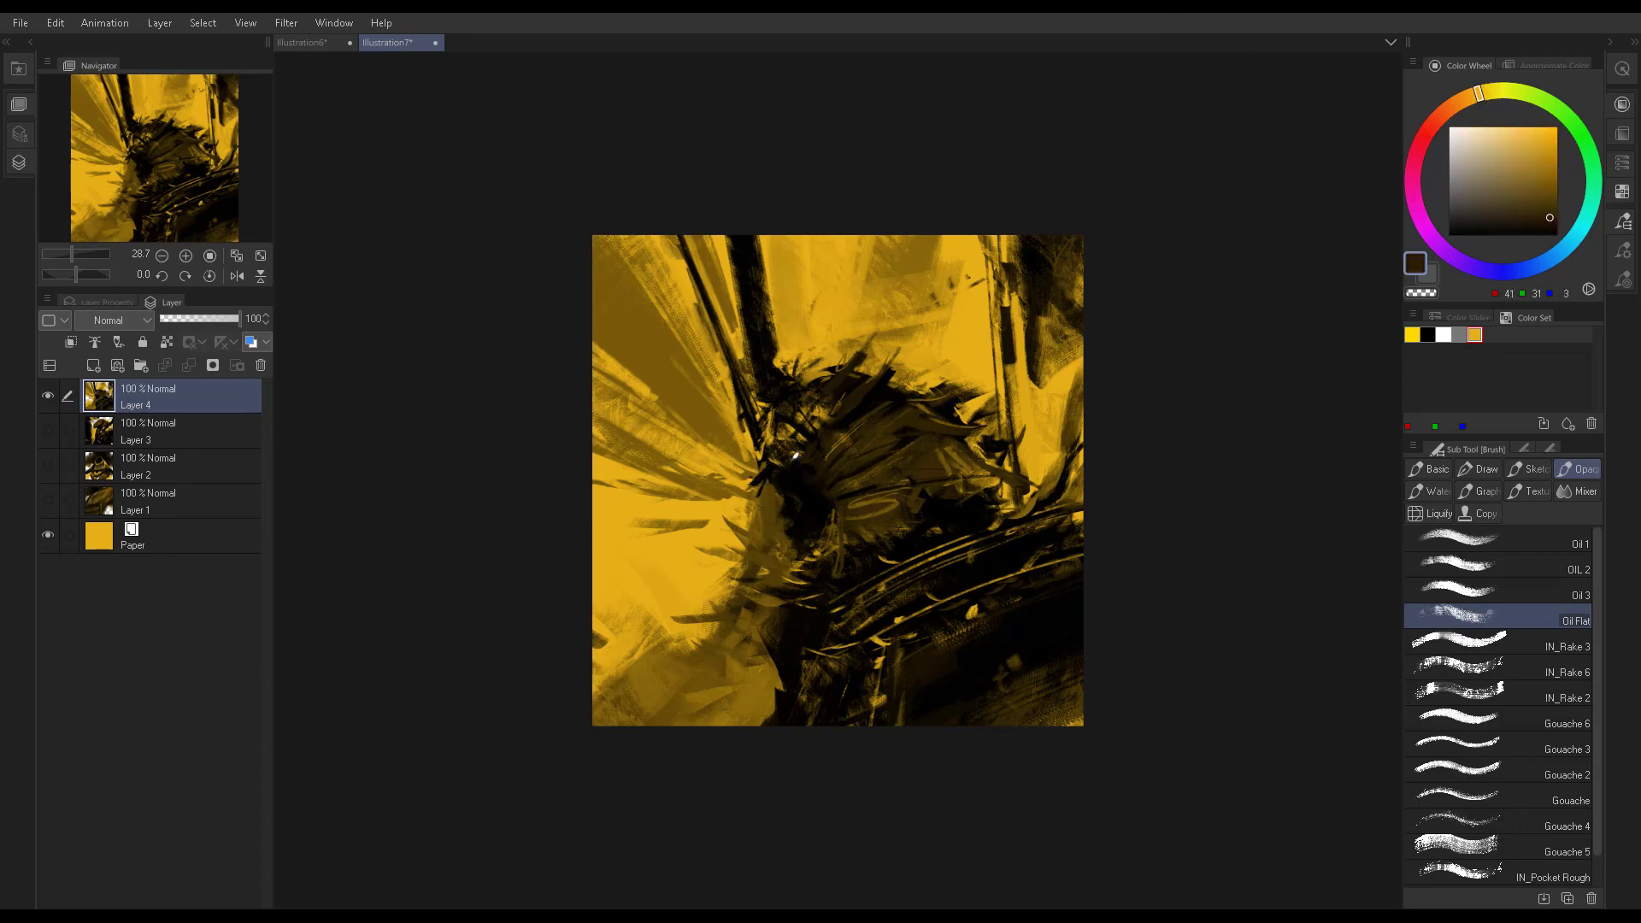
left_click(780, 461, "alt")
left_click(773, 464, "alt")
Darken the helmet's left side, then sample near-black and mustard yellows
mouse_move(735, 475)
left_mouse_down()
mouse_move(786, 470)
mouse_move(754, 469)
left_mouse_up()
left_click(786, 470, "alt")
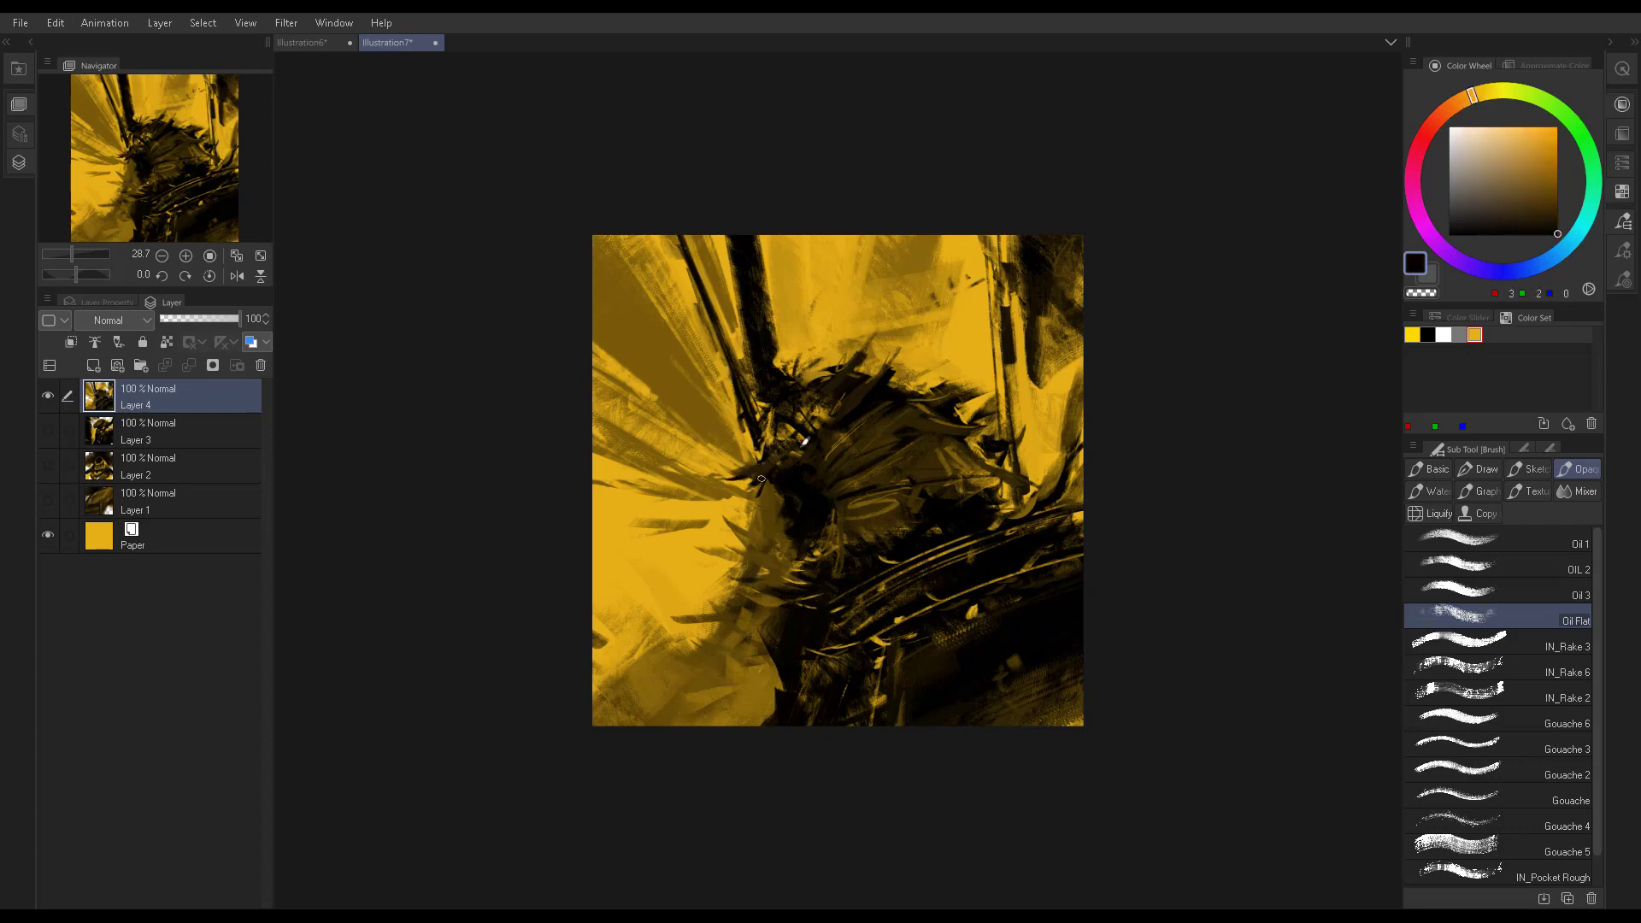
left_click(756, 441, "alt")
left_click(744, 423, "alt")
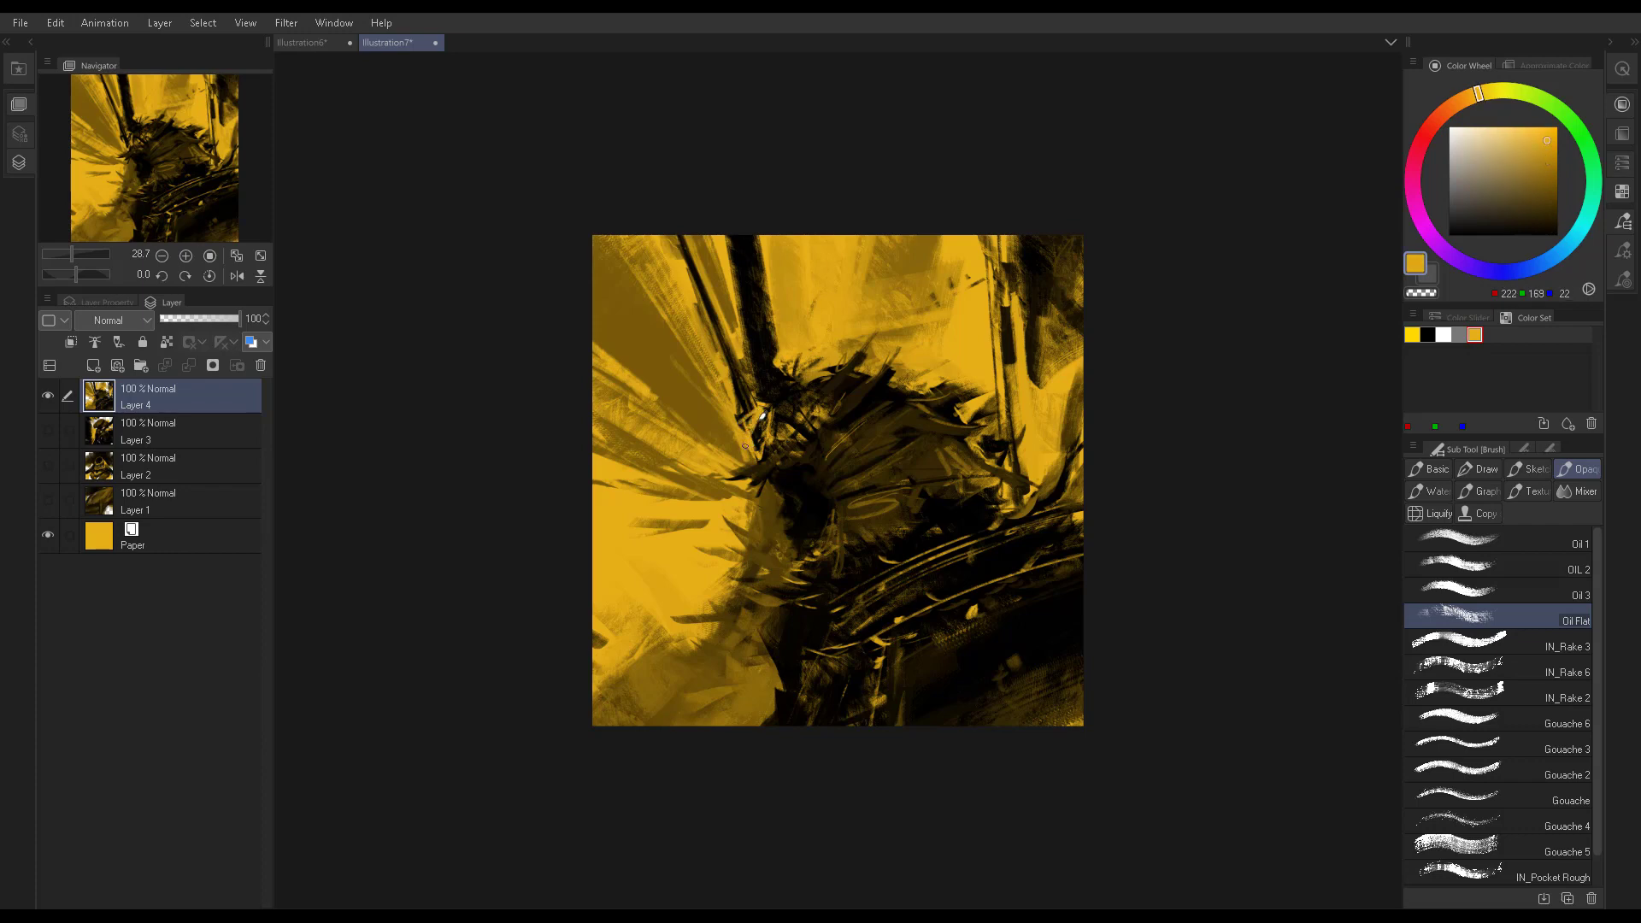
left_click(763, 417, "alt")
left_click(773, 417, "alt")
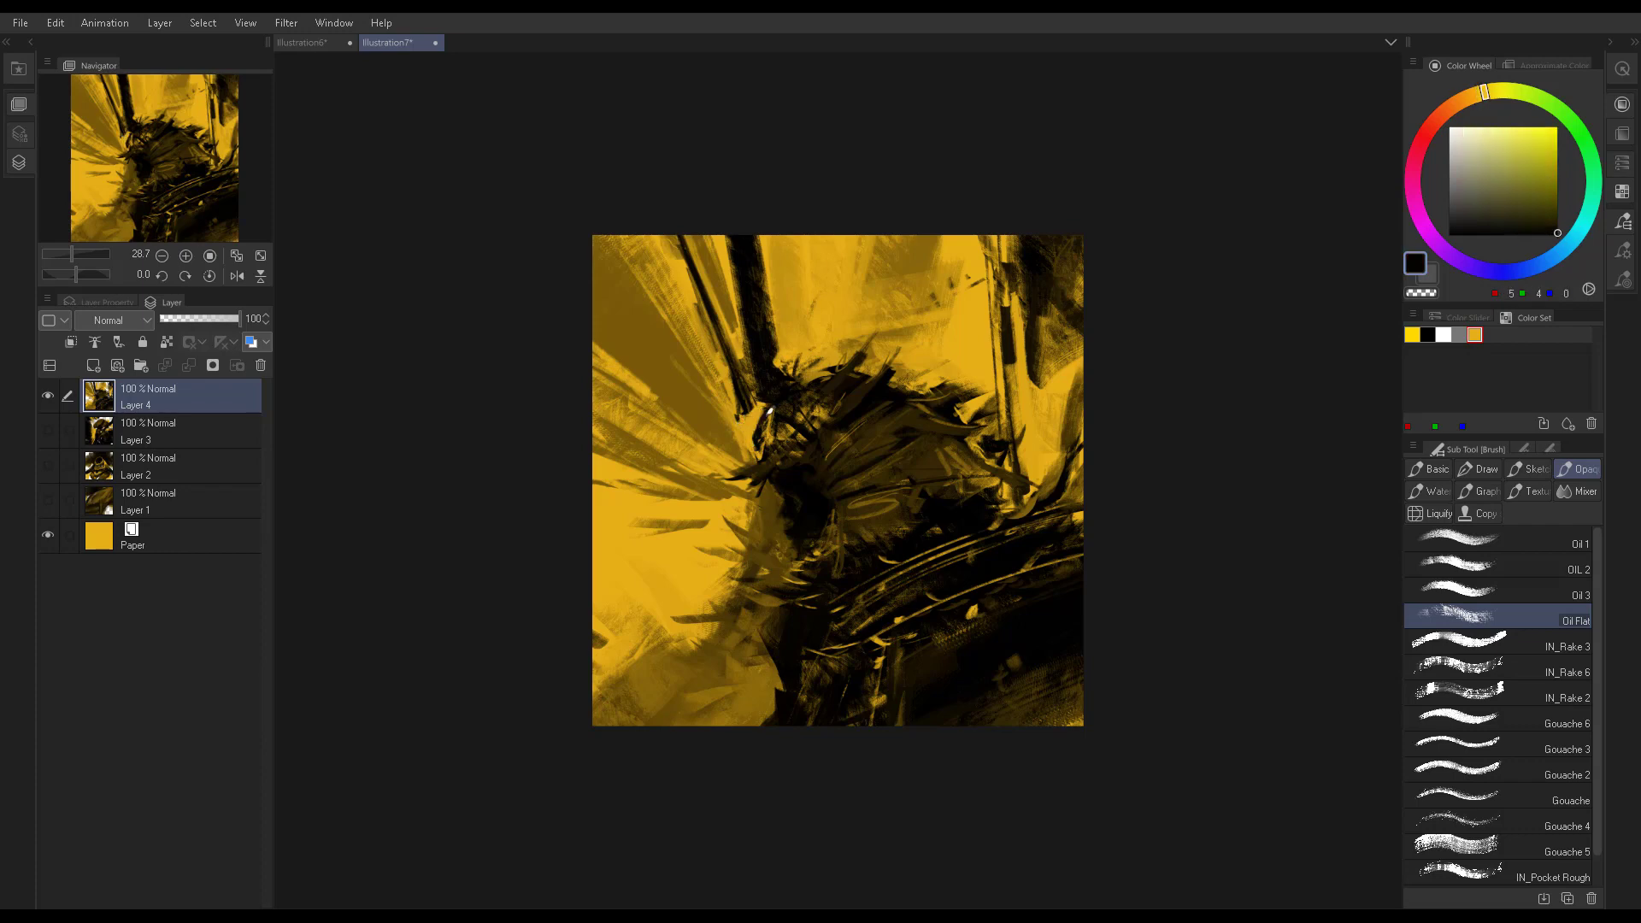
Sample dark and bright yellows, dark browns and a brownish near-black
left_click(776, 416, "alt")
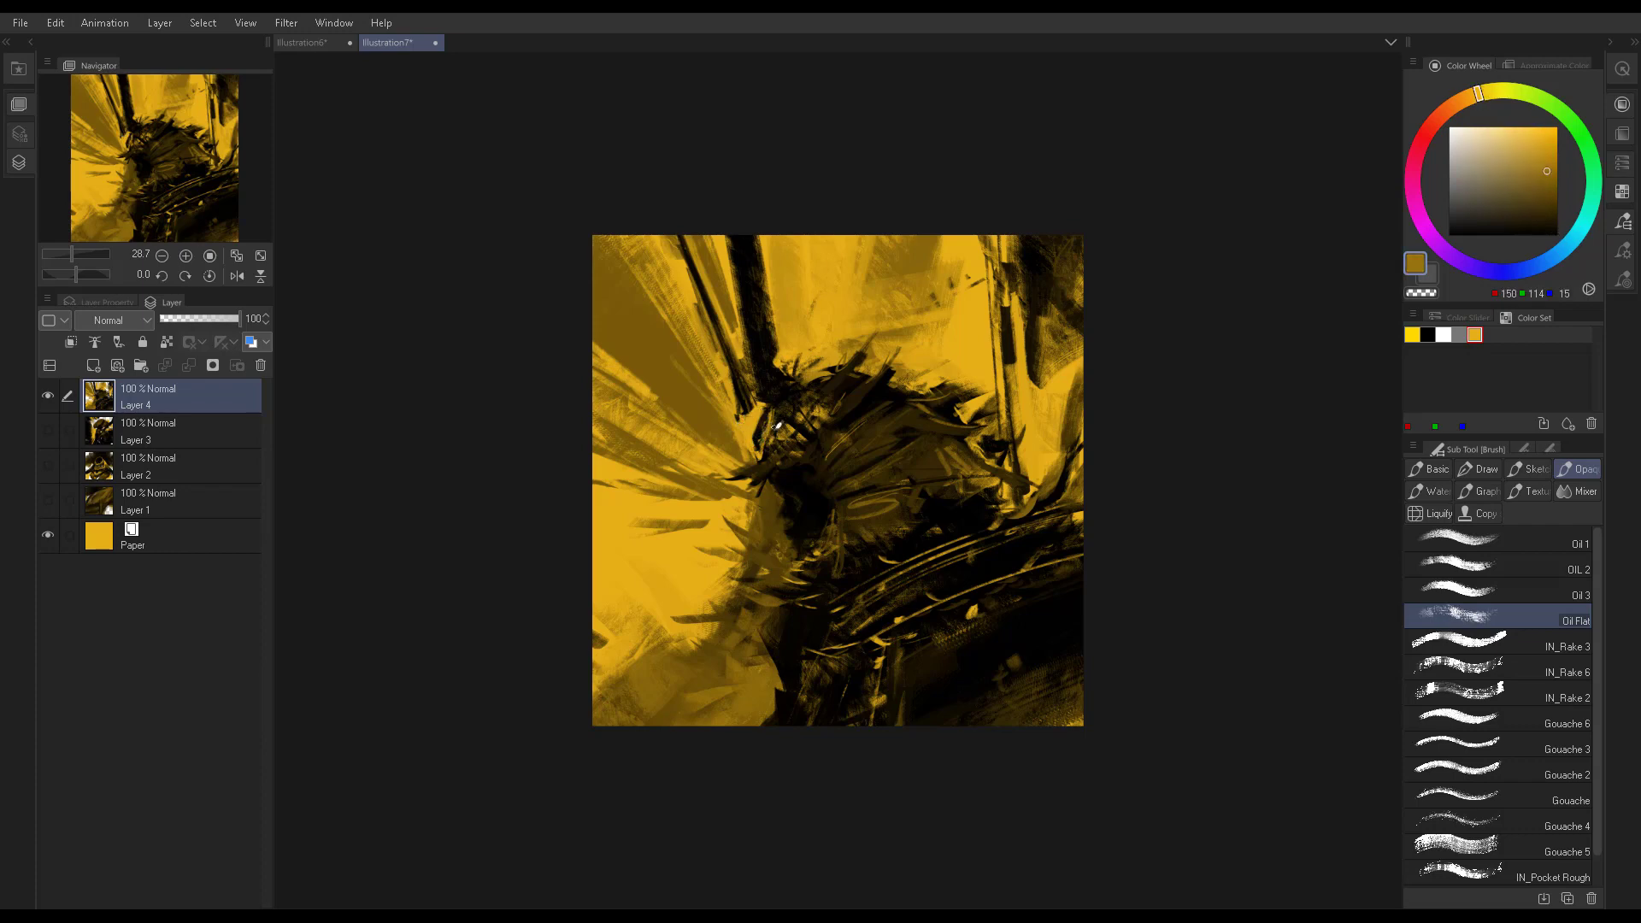
left_click(780, 421, "alt")
left_click(757, 419, "alt")
left_click(762, 417, "alt")
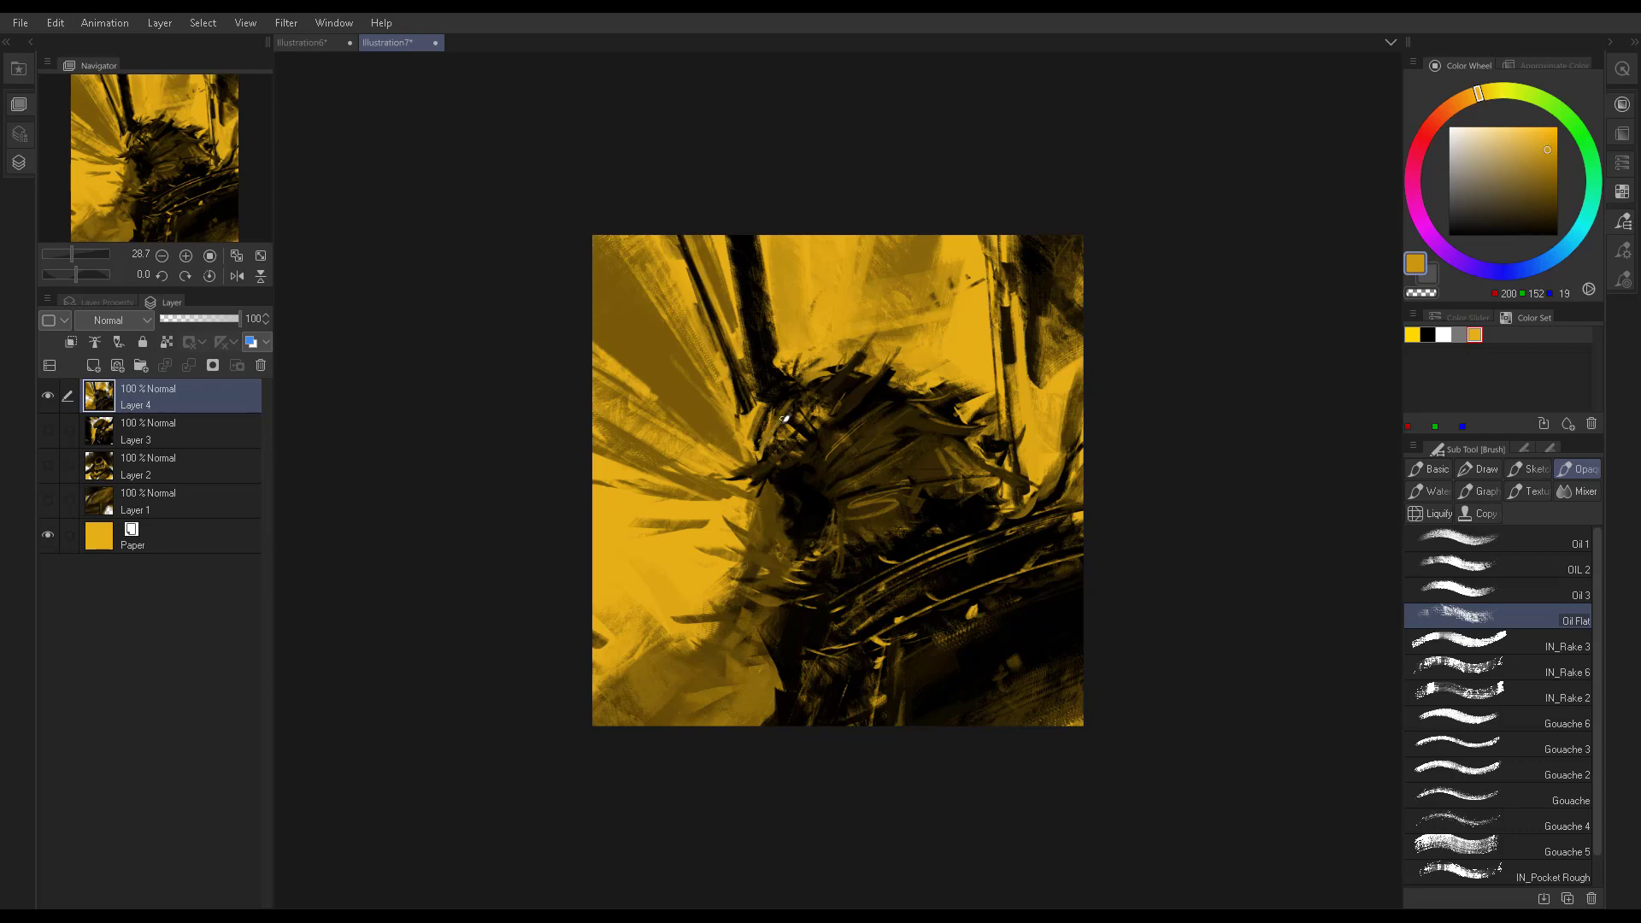
left_click(785, 433, "alt")
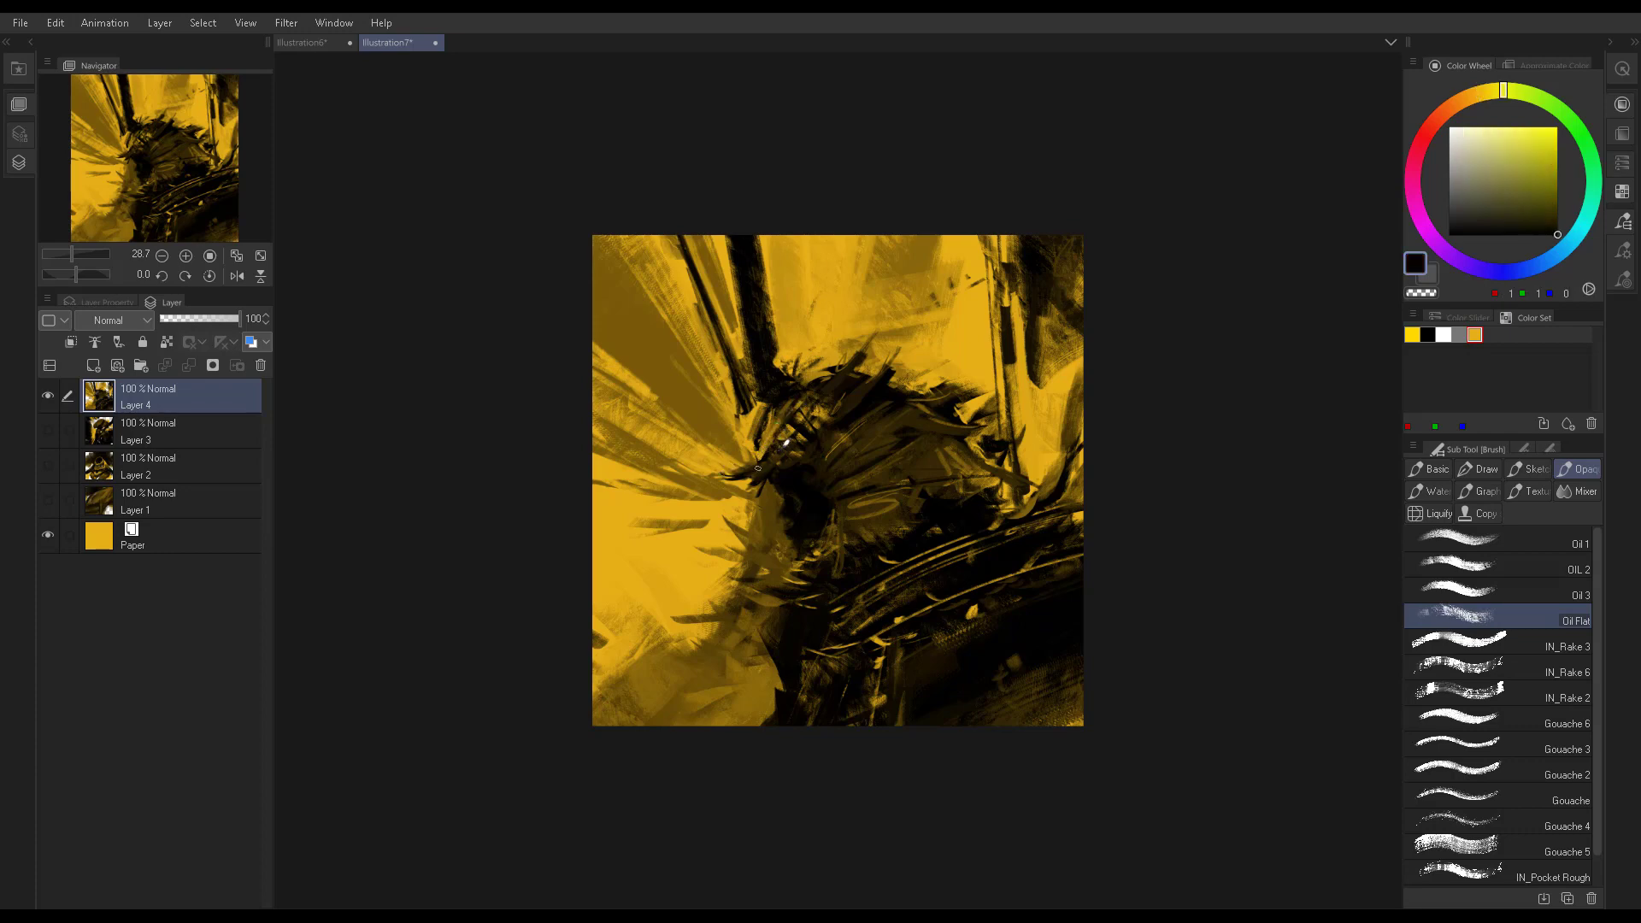
left_click(770, 468, "alt")
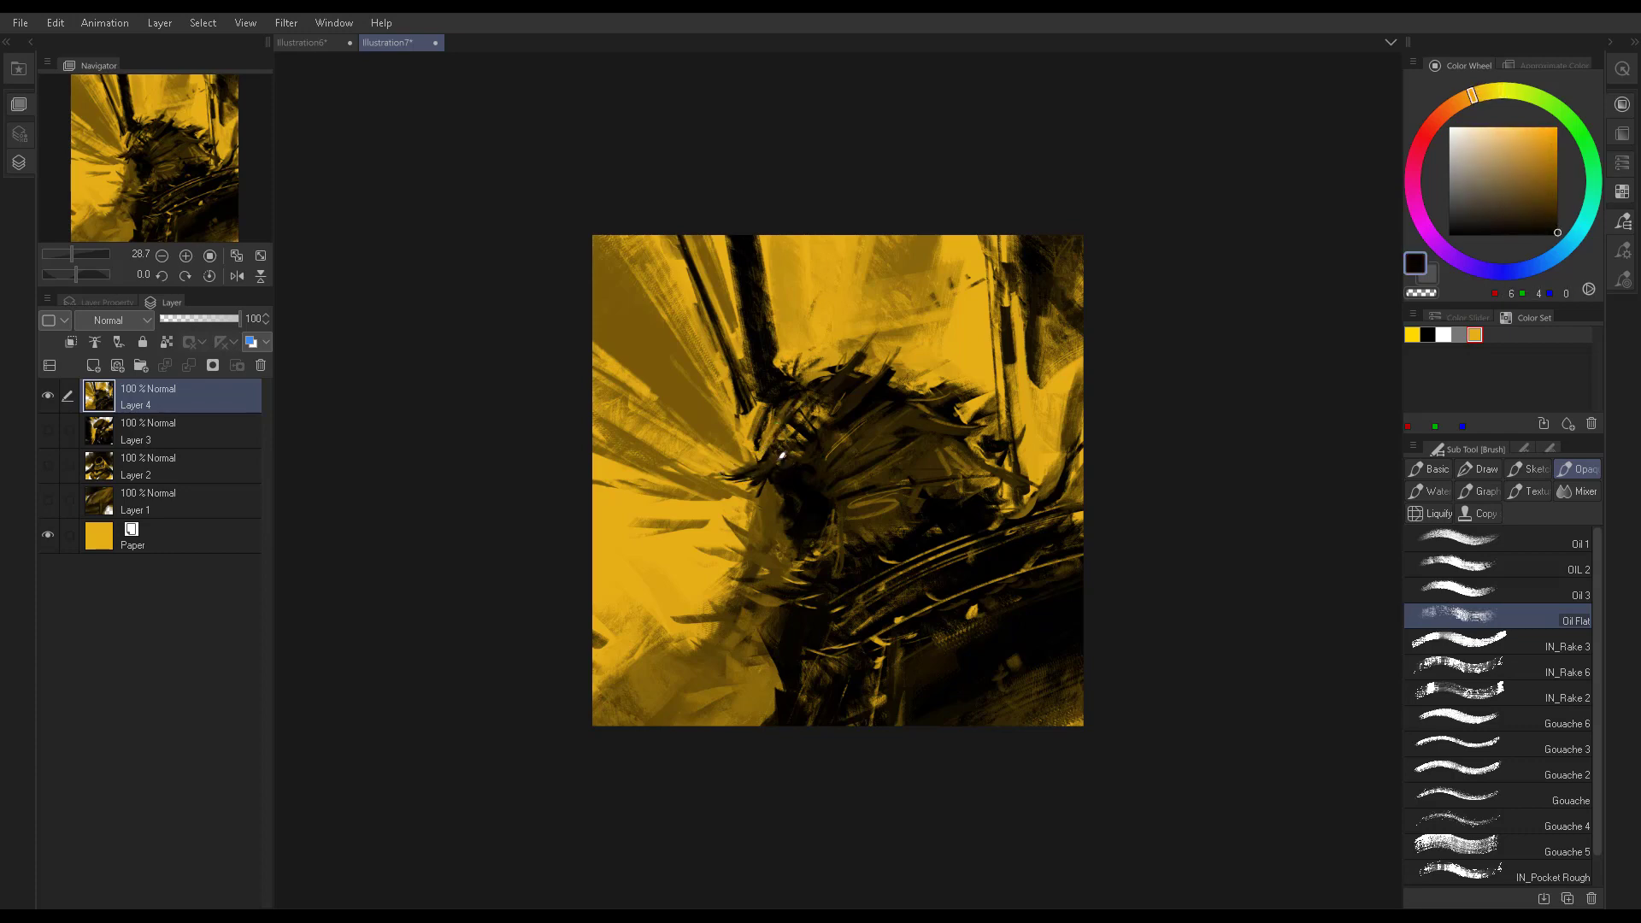
left_click(740, 478, "alt")
Sample more browns and muted dark yellows, then enlarge and recentre the painting
left_click(775, 439, "alt")
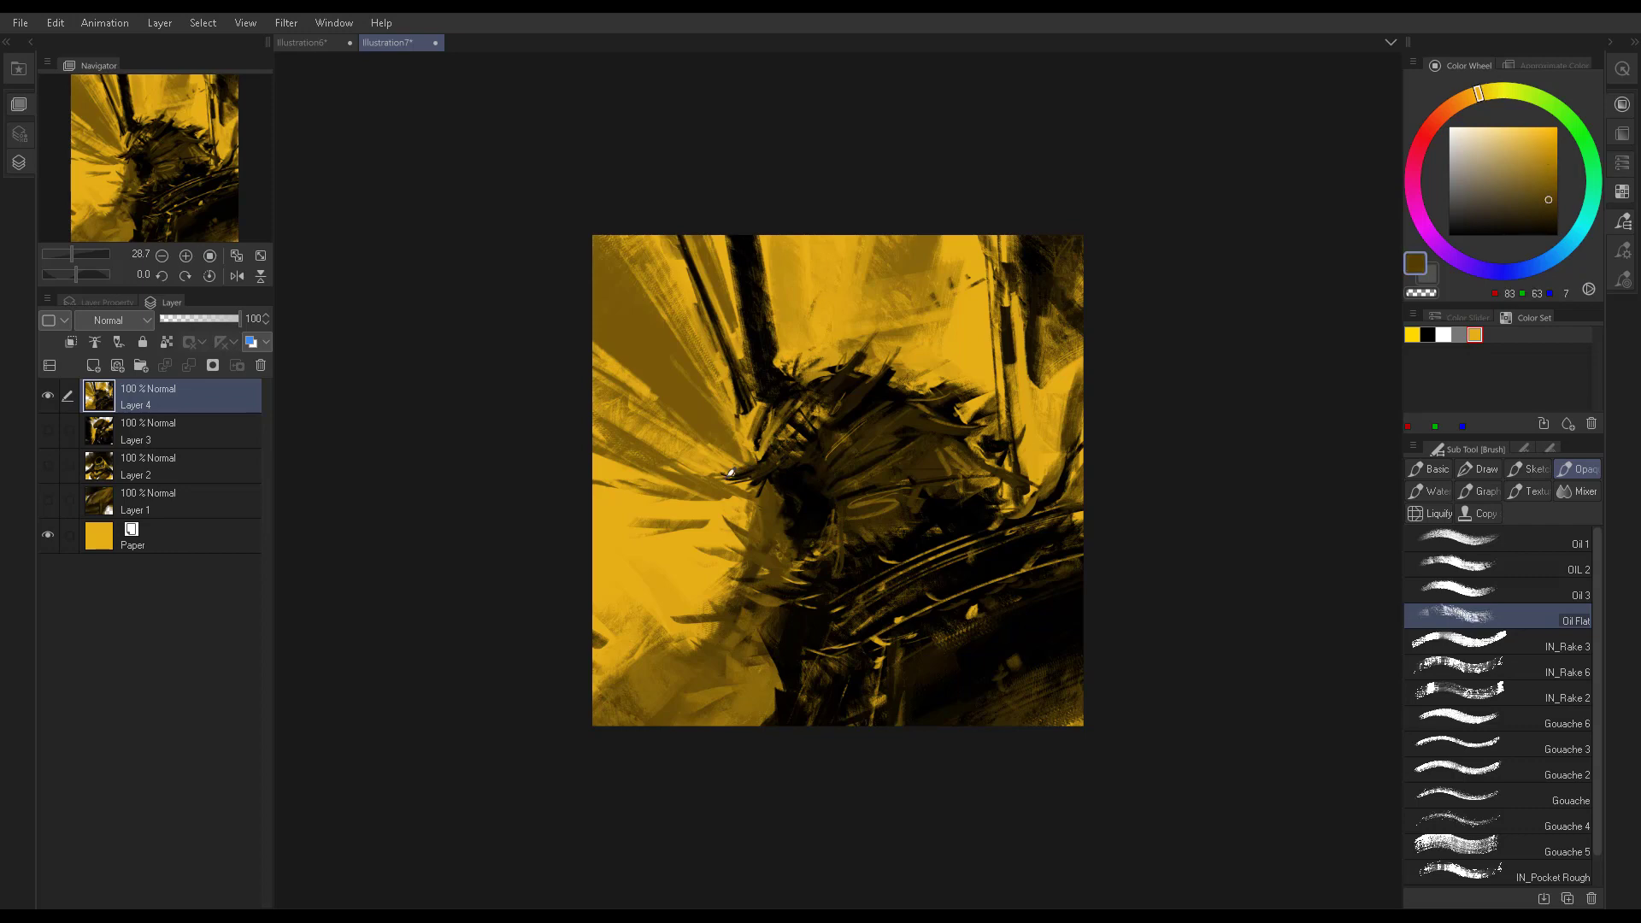
left_click(755, 436, "alt")
left_click(779, 470, "alt")
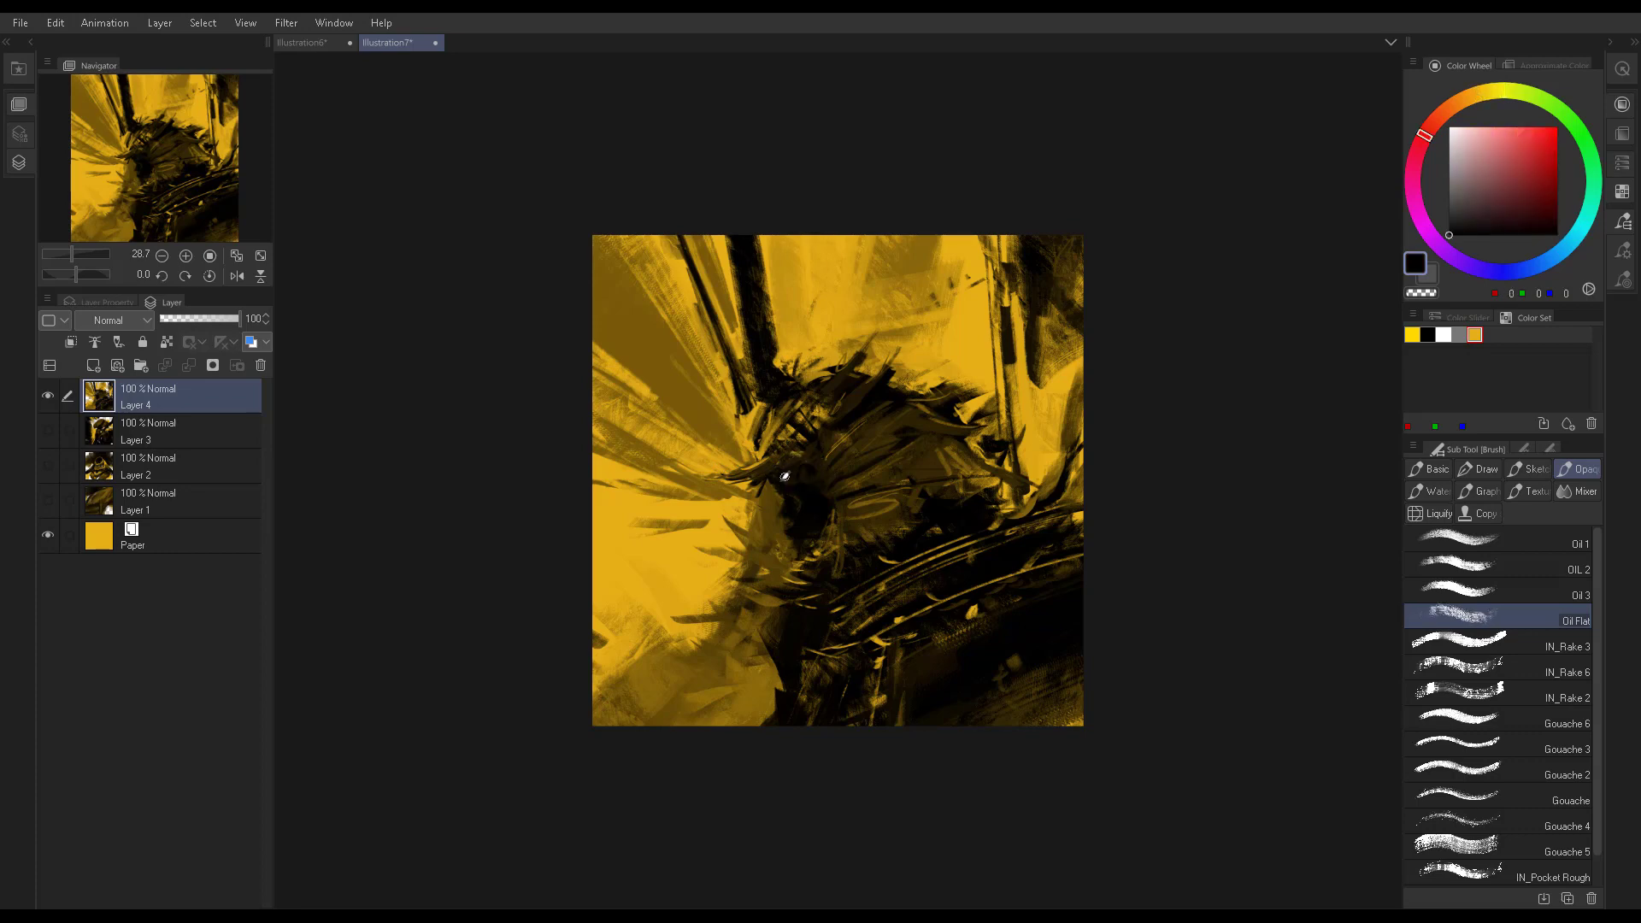
left_click(791, 481, "alt")
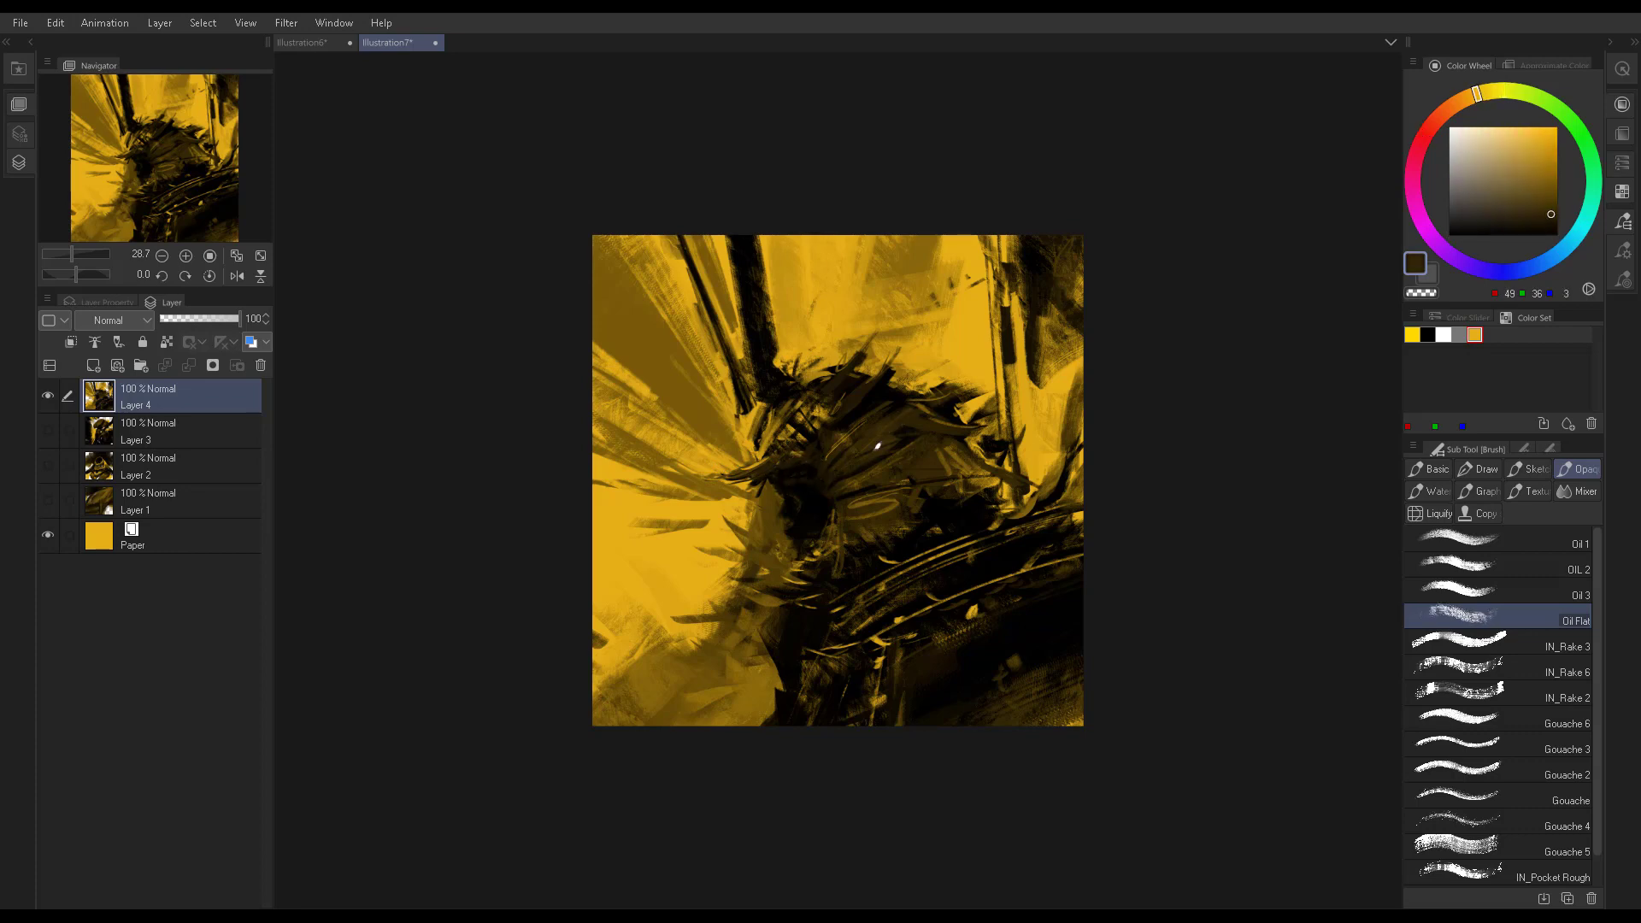
left_click(869, 485, "alt")
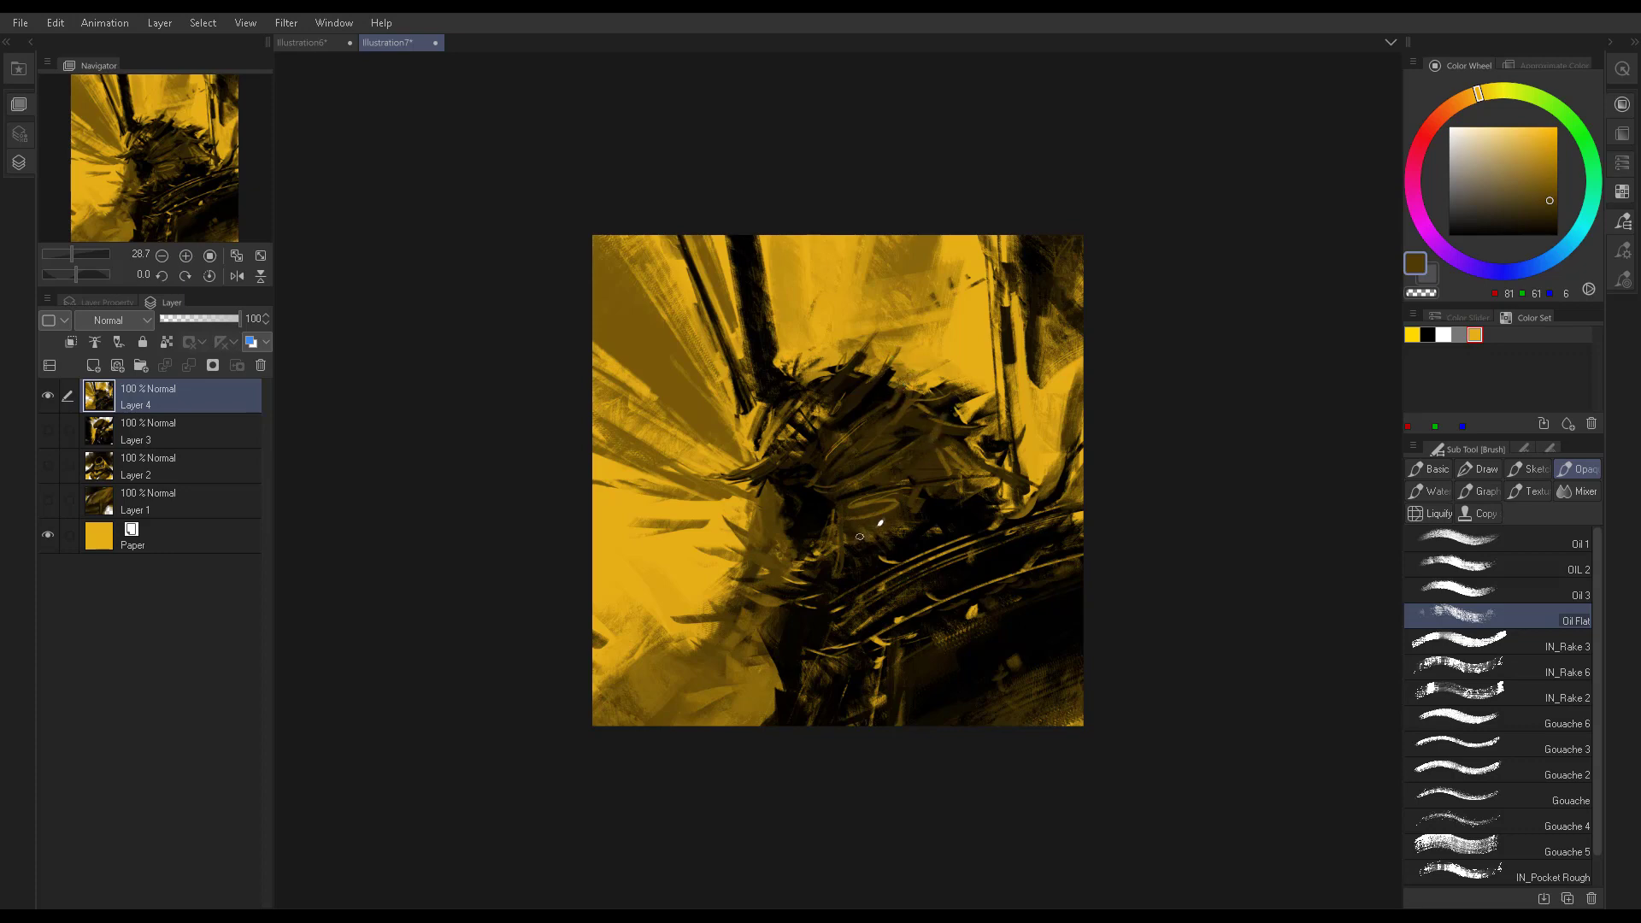
left_click(755, 545, "alt")
left_click(730, 634, "alt")
left_click_drag(957, 403, 974, 402)
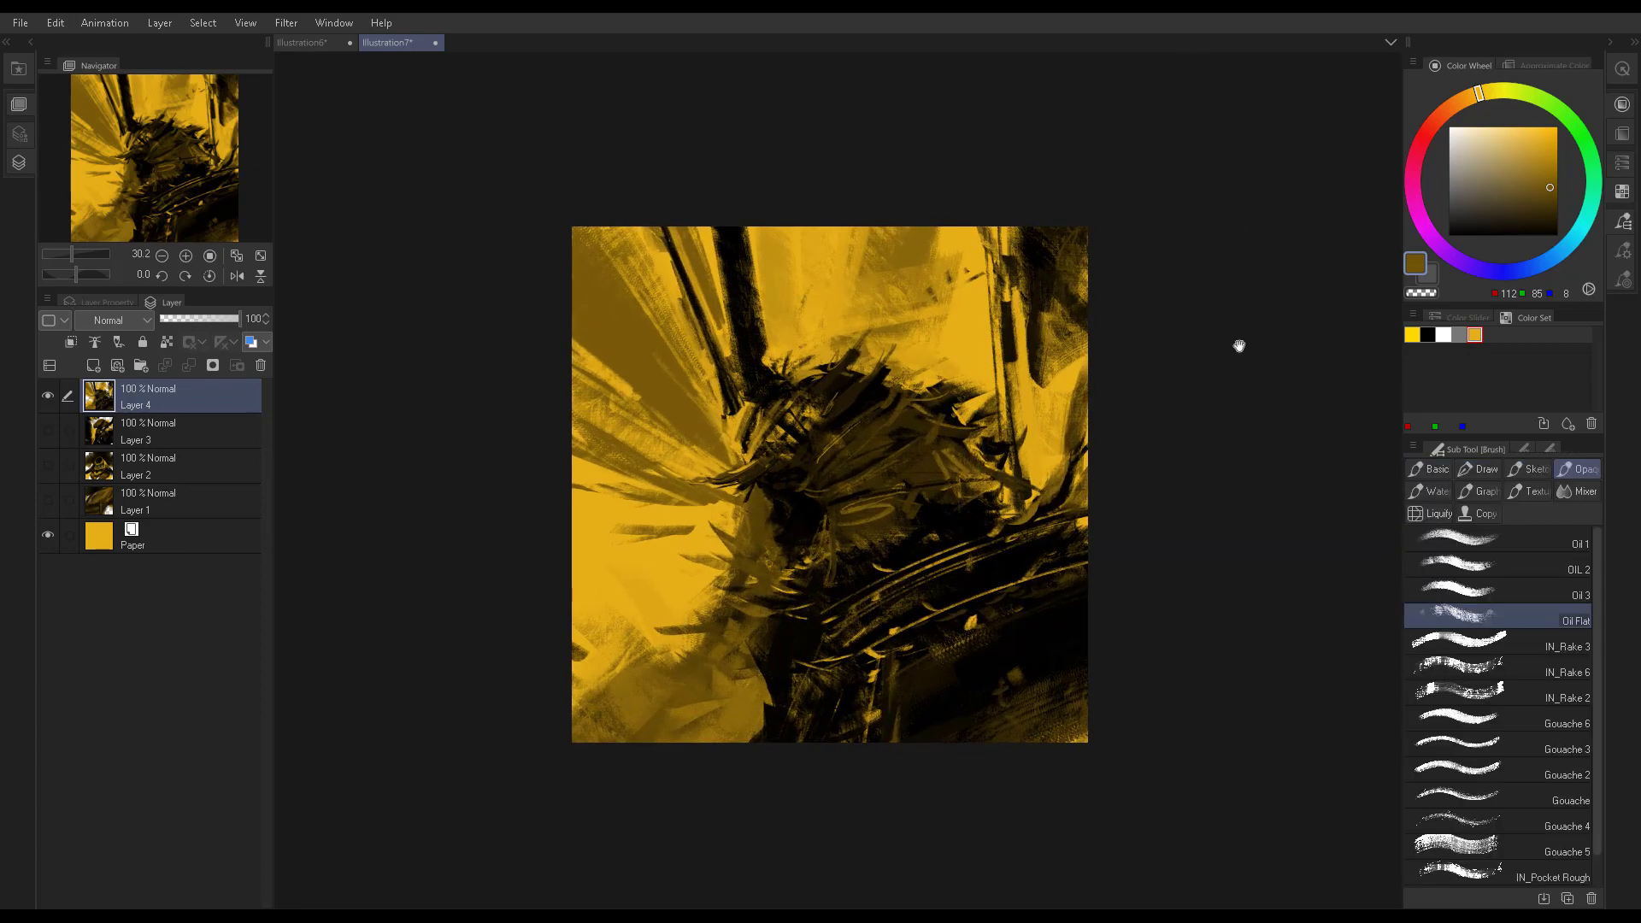
left_click_drag(1240, 345, 1217, 425)
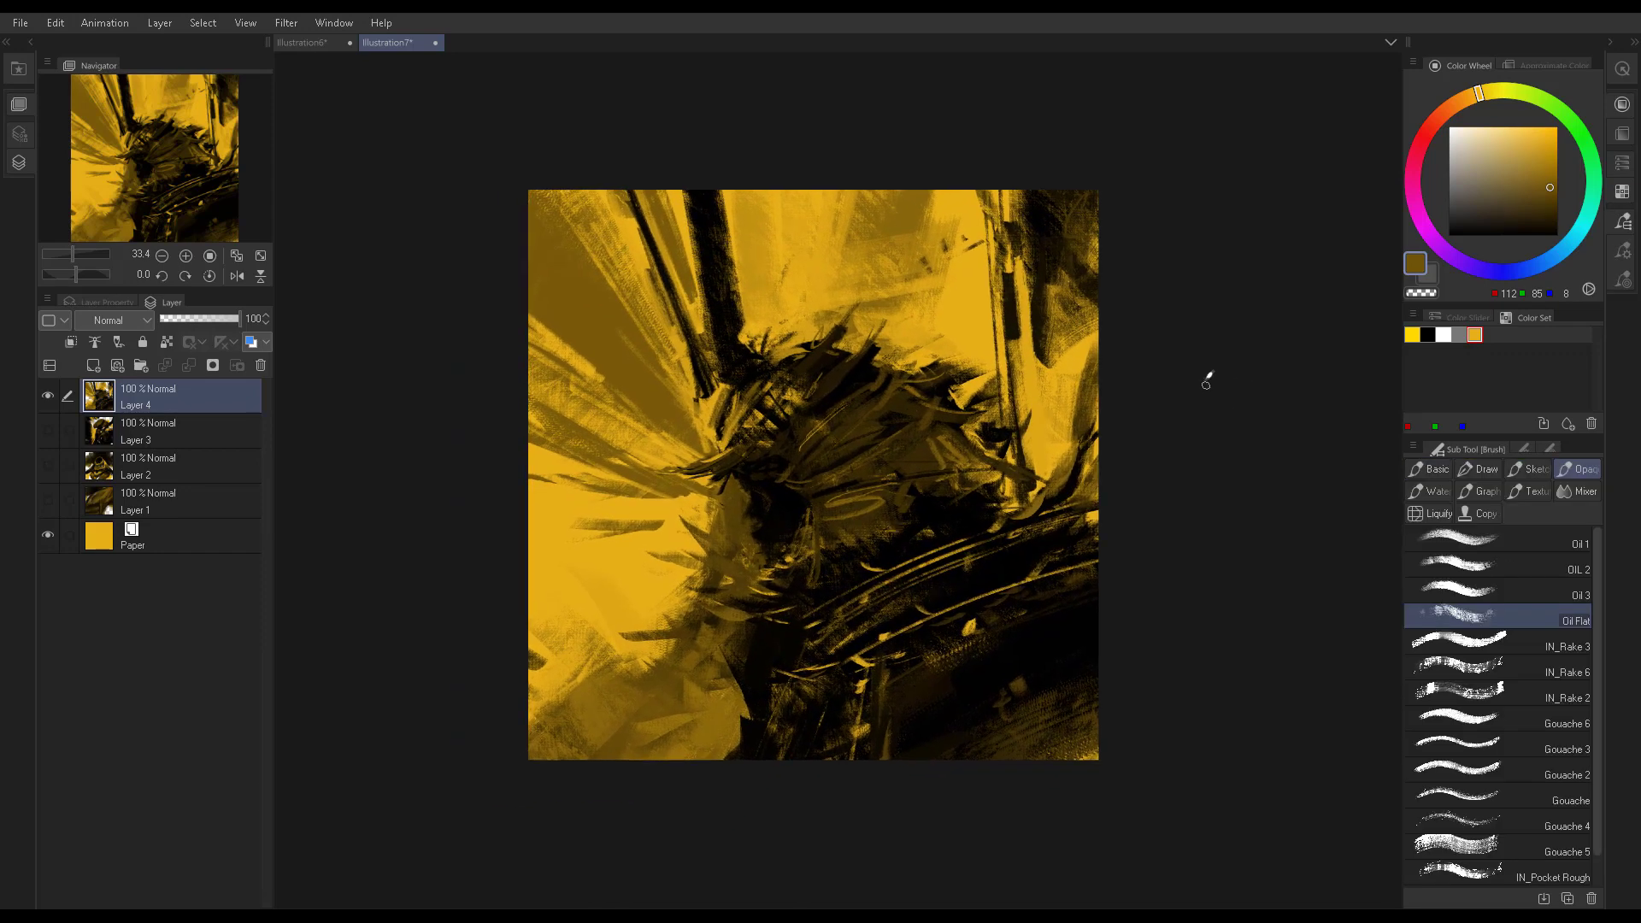